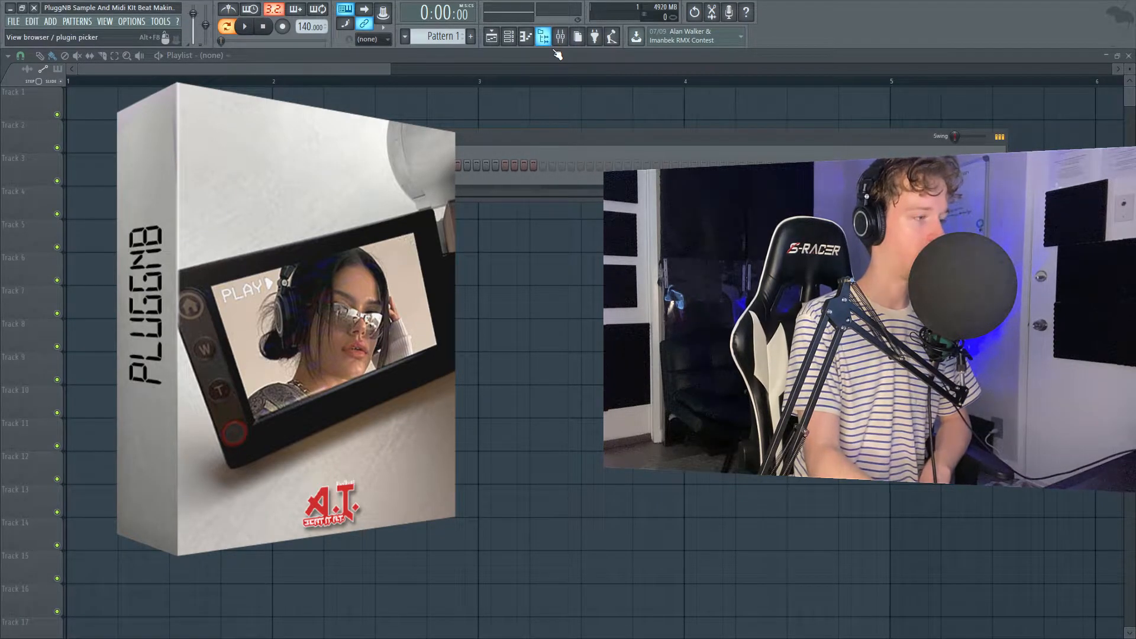
Step: Show the browser and the channel rack, and collapse the Mixer presets folder
{"action": "left_click", "coordinate": [542, 37]}
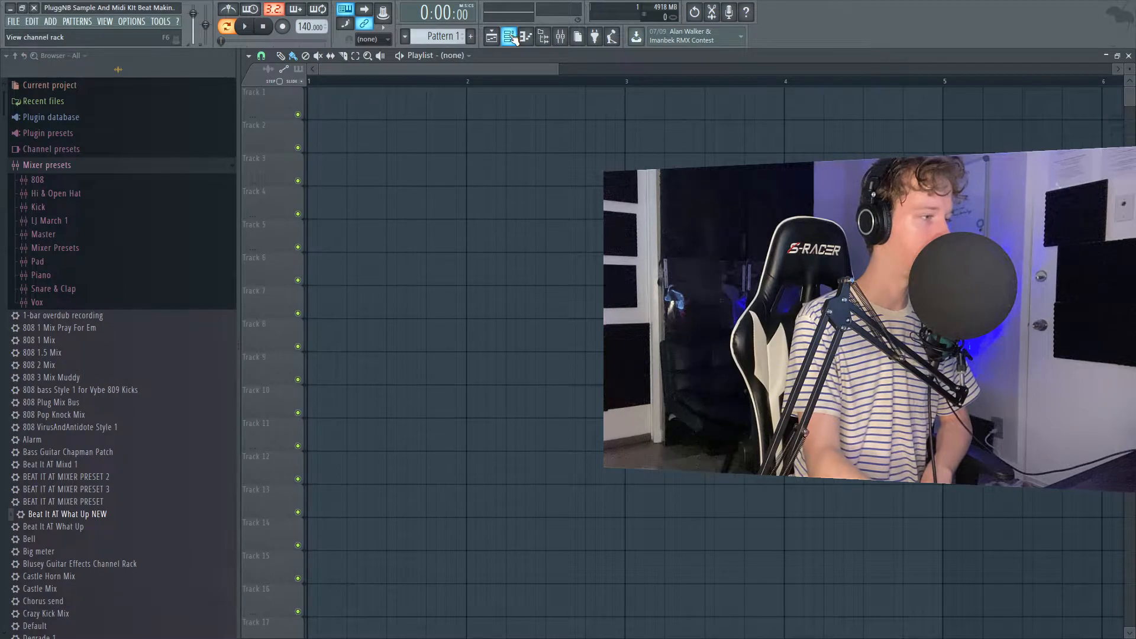
{"action": "left_click", "coordinate": [510, 37]}
{"action": "left_click", "coordinate": [43, 171]}
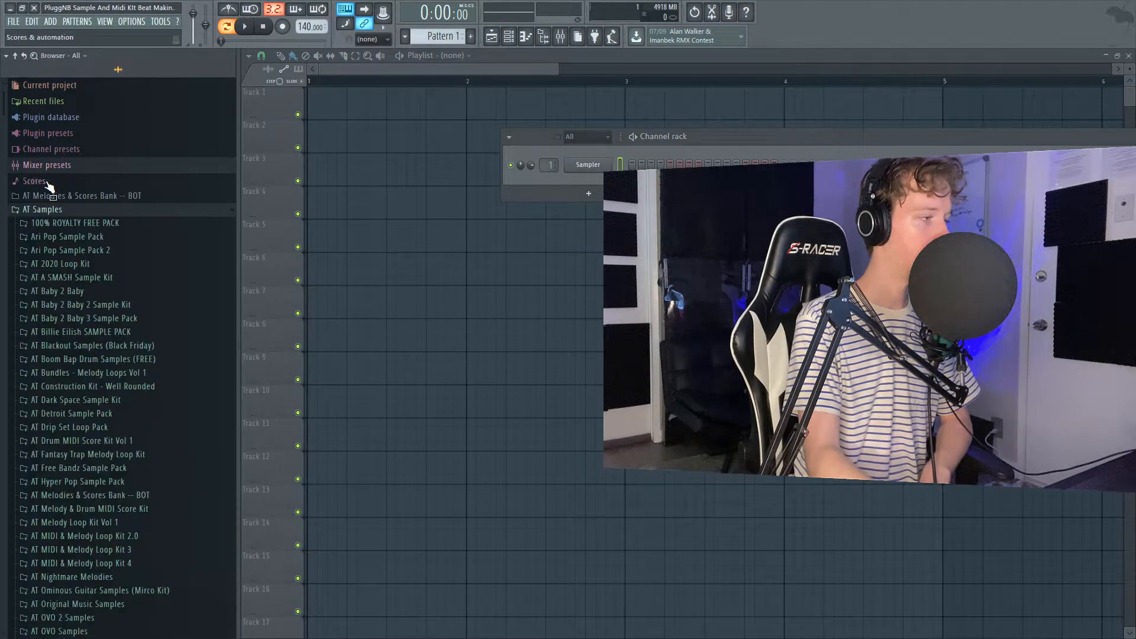
Step: Collapse the AT Sound Kit 6 folder and open the AT PluggNB Sample Pack folder within AT Samples
{"action": "scroll", "coordinate": [84, 216], "scroll_direction": "down", "scroll_amount": 8}
{"action": "scroll", "coordinate": [258, 290], "scroll_direction": "down", "scroll_amount": 3}
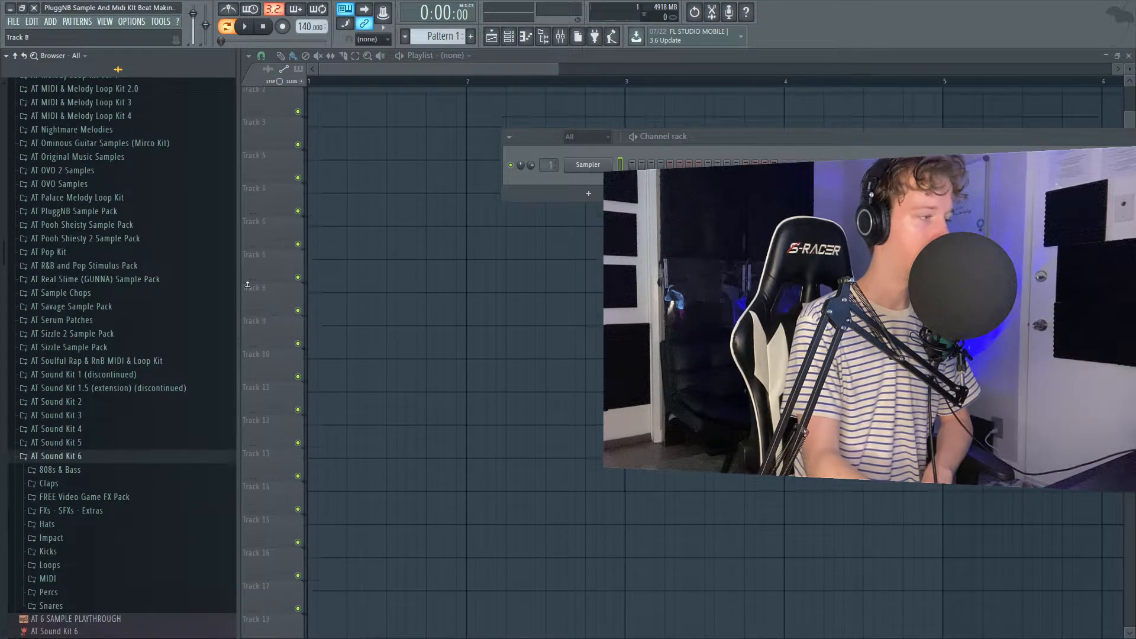
{"action": "scroll", "coordinate": [83, 372], "scroll_direction": "down", "scroll_amount": 4}
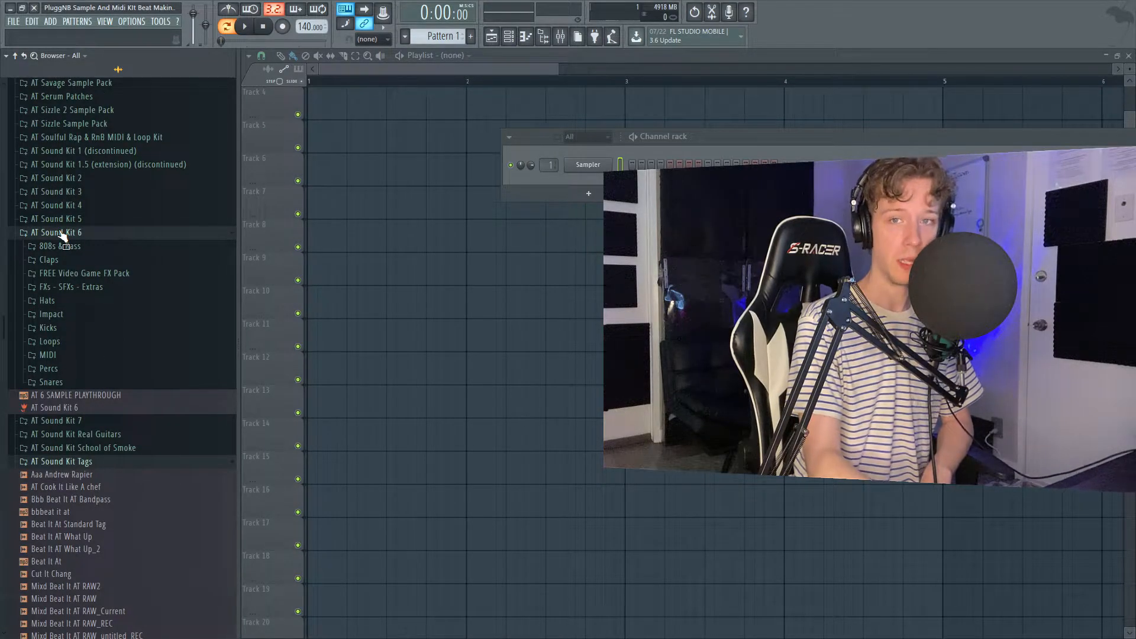
{"action": "left_click", "coordinate": [89, 239]}
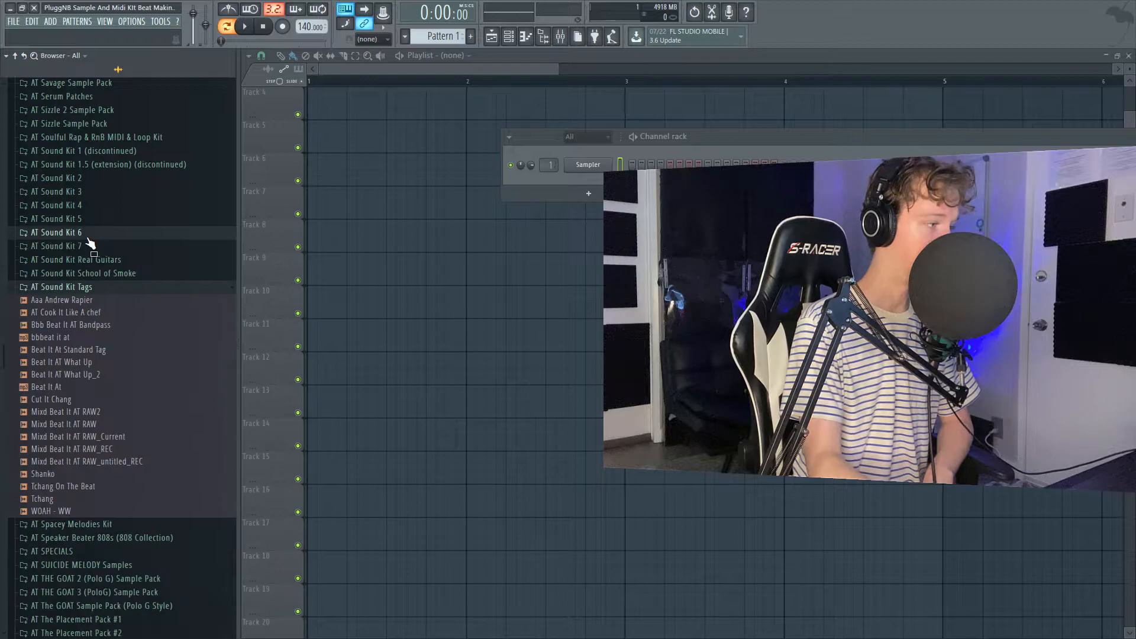
{"action": "scroll", "coordinate": [153, 317], "scroll_direction": "down", "scroll_amount": 10}
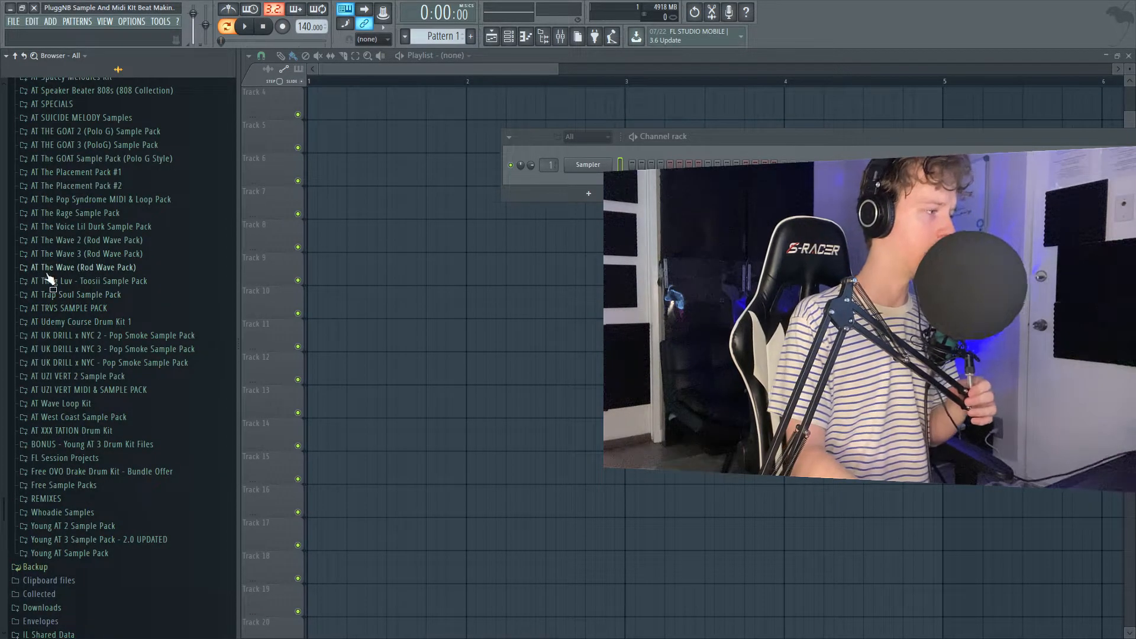
{"action": "scroll", "coordinate": [148, 178], "scroll_direction": "up", "scroll_amount": 4}
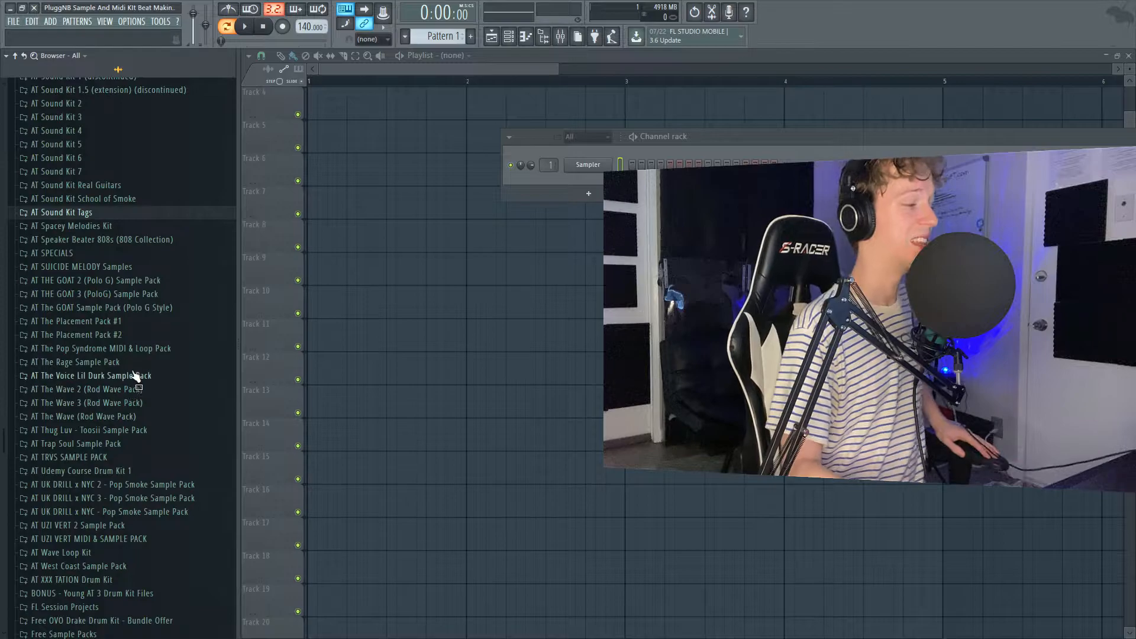
{"action": "scroll", "coordinate": [160, 385], "scroll_direction": "down", "scroll_amount": 2}
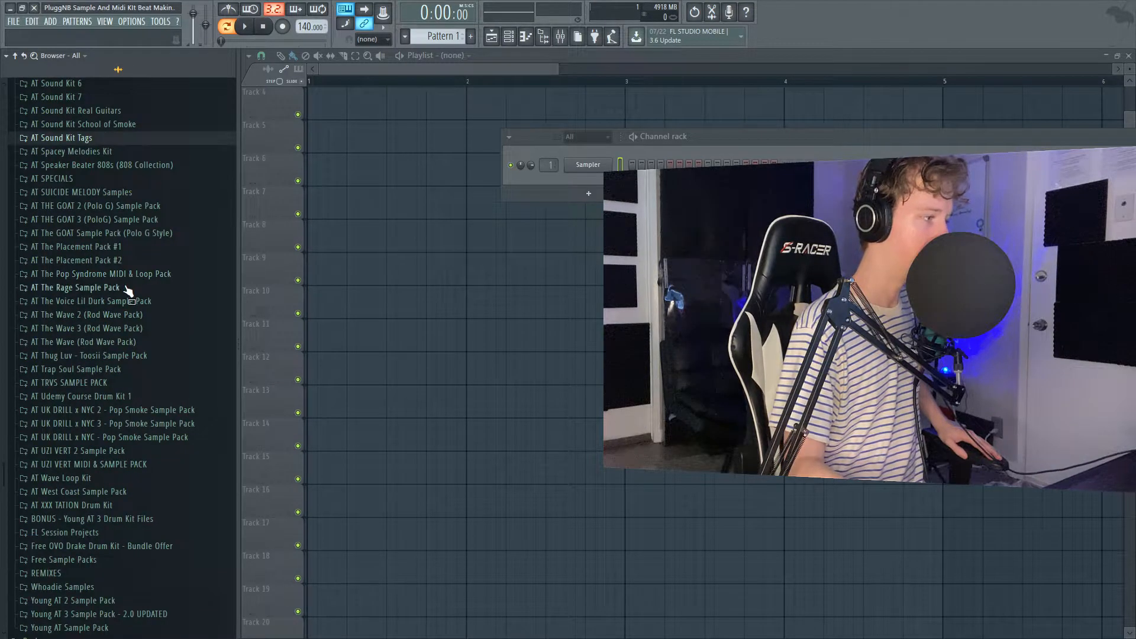
{"action": "scroll", "coordinate": [100, 219], "scroll_direction": "up", "scroll_amount": 13}
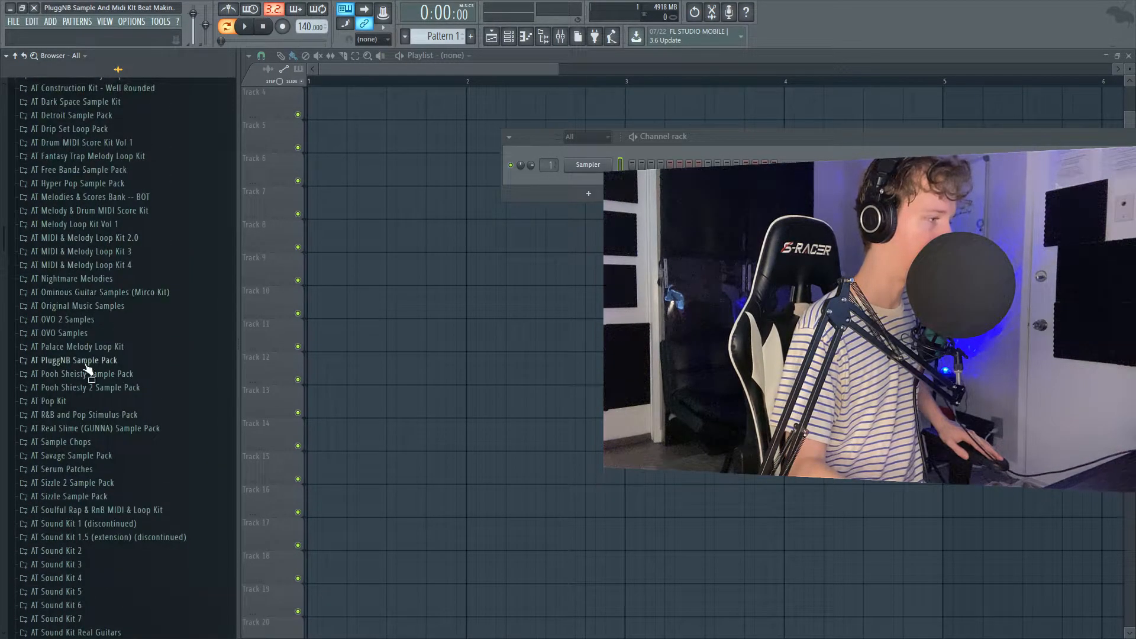
{"action": "left_click", "coordinate": [93, 361]}
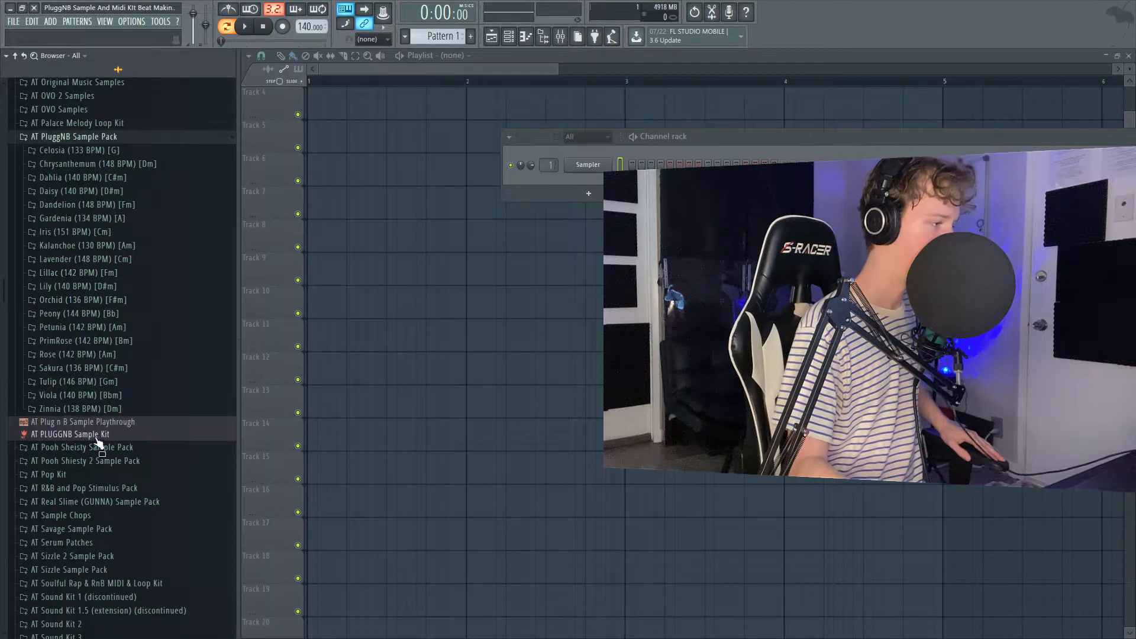
Step: Audition the full Viola (140 BPM) [Bbm] and Tulip (146 BPM) [Gm] loops from their folders in the PluggNB pack
{"action": "left_click", "coordinate": [103, 409]}
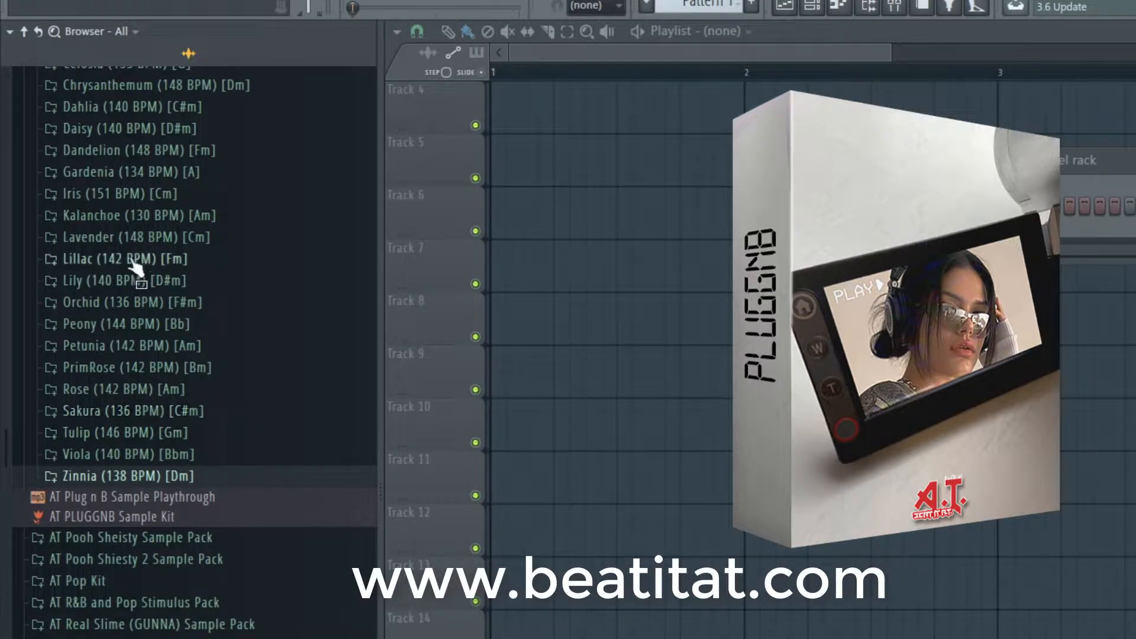
{"action": "left_click", "coordinate": [175, 458]}
{"action": "left_click", "coordinate": [193, 495]}
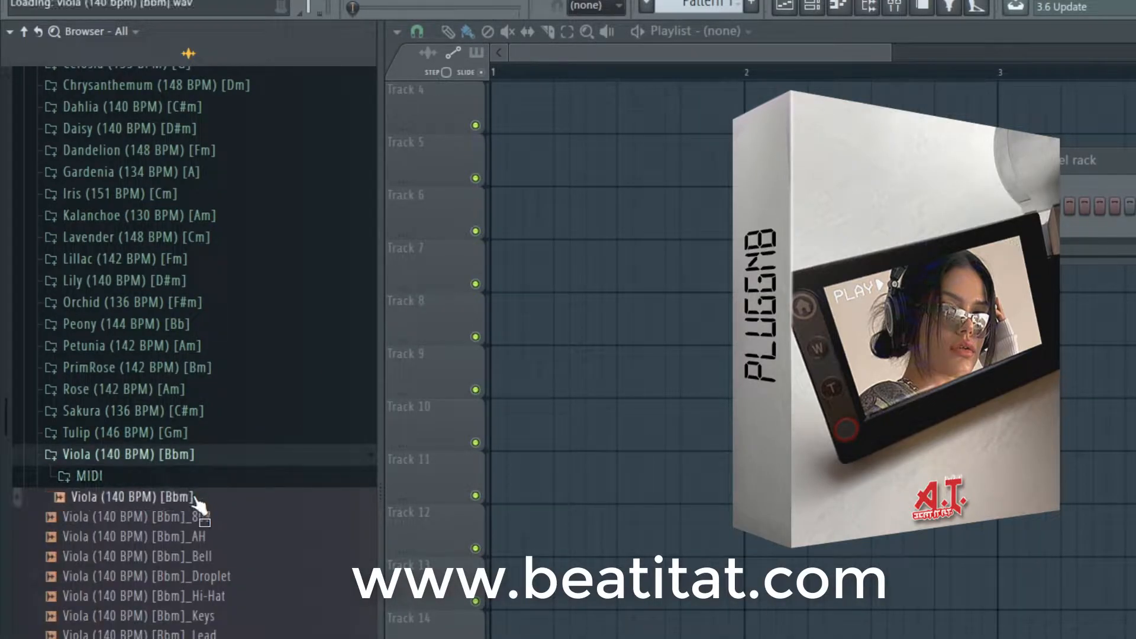
{"action": "left_click_drag", "start_coordinate": [195, 500], "coordinate": [224, 478]}
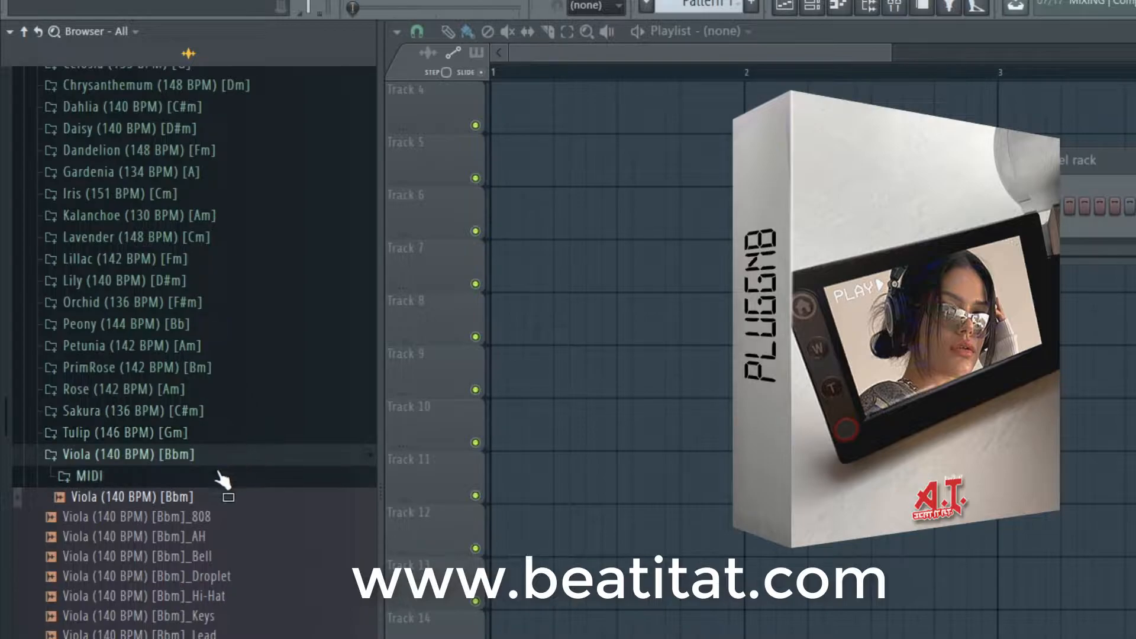
{"action": "left_click", "coordinate": [207, 450]}
{"action": "left_click", "coordinate": [208, 439]}
{"action": "left_click", "coordinate": [211, 474]}
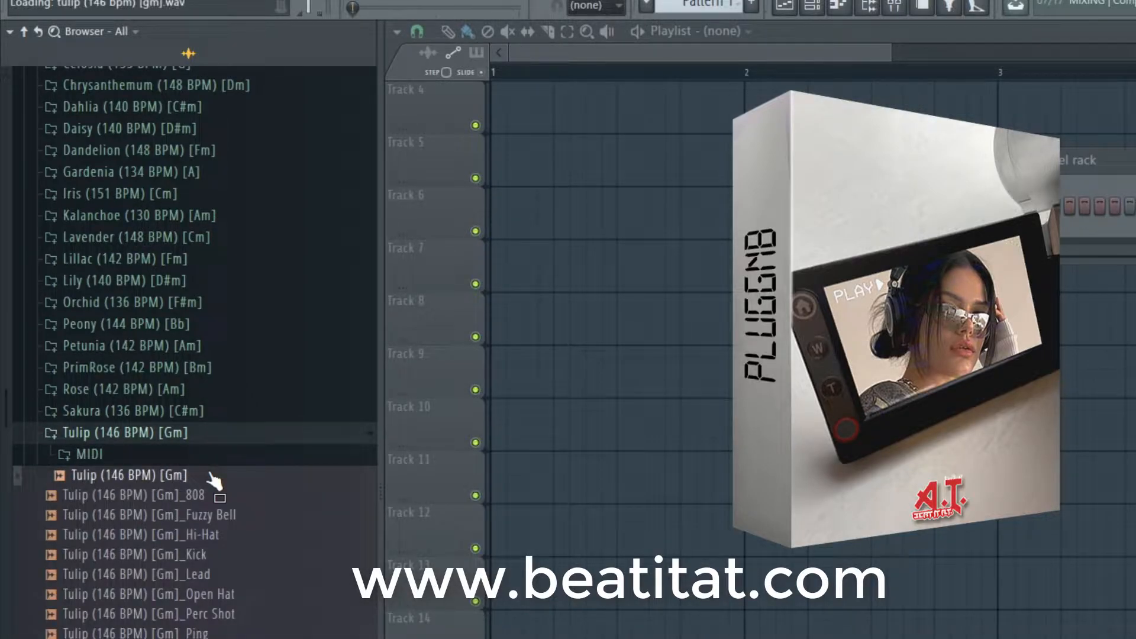
{"action": "left_click_drag", "start_coordinate": [211, 477], "coordinate": [233, 371]}
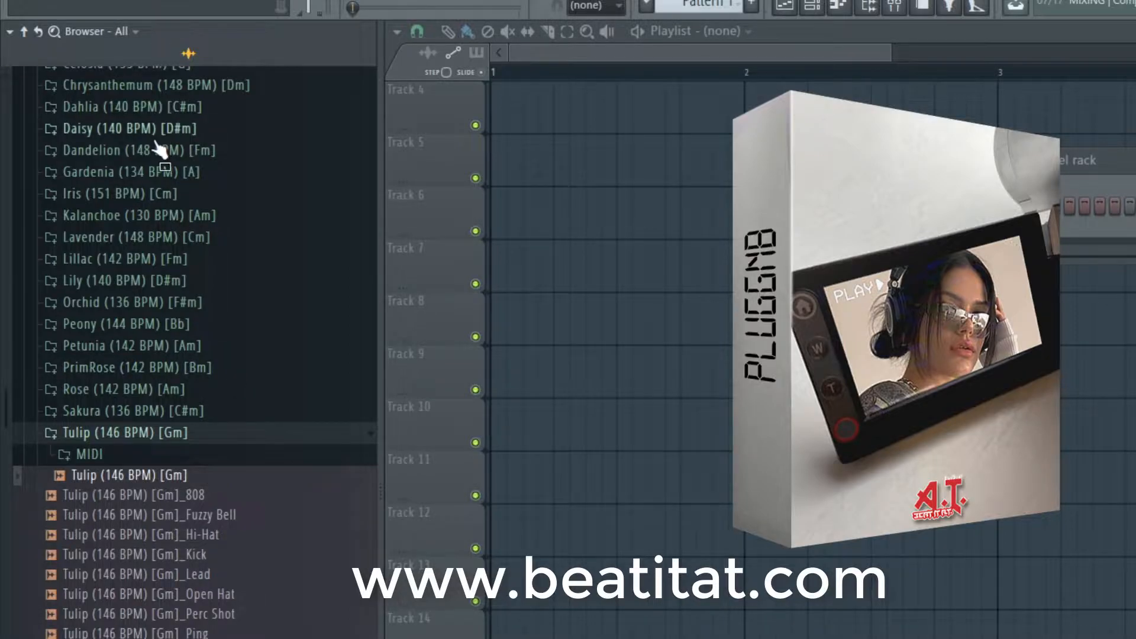
Step: Audition the full Iris (151 BPM) [Cm] and Kalanchoe (130 BPM) [Am] loops, and collapse the Kalanchoe folder
{"action": "left_click", "coordinate": [146, 193]}
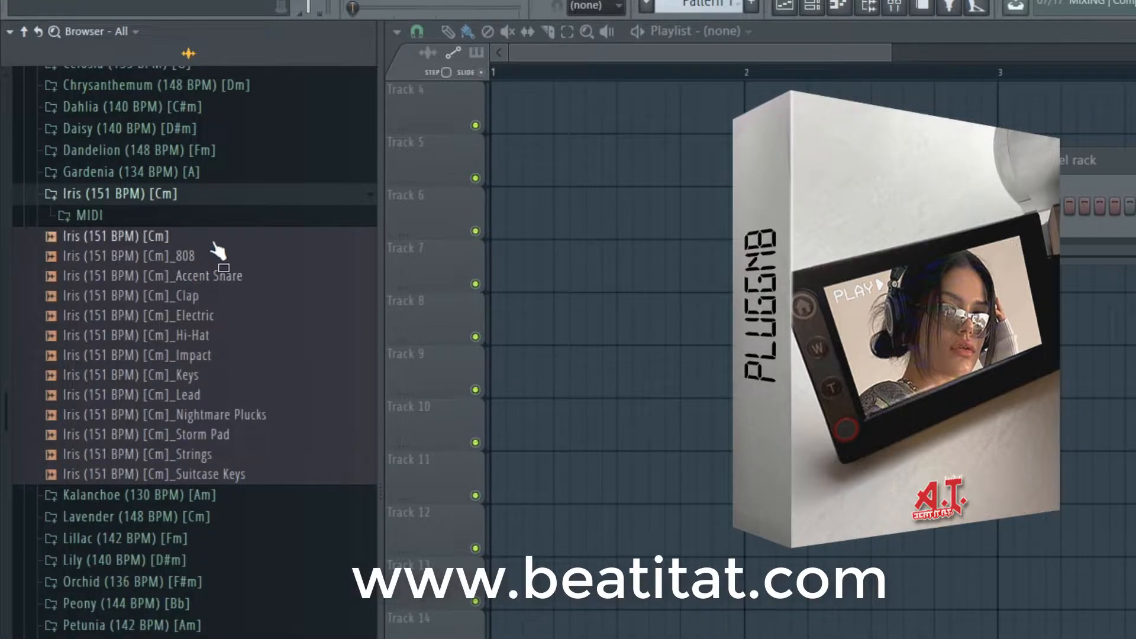
{"action": "left_click", "coordinate": [215, 239]}
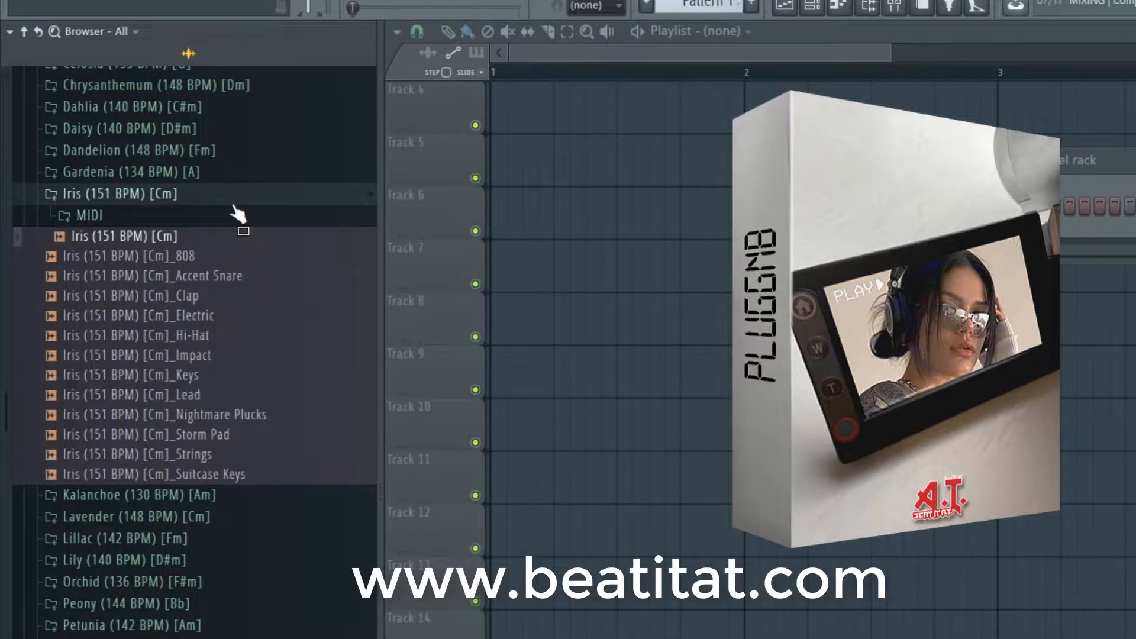
{"action": "left_click", "coordinate": [234, 205]}
{"action": "left_click", "coordinate": [230, 216]}
{"action": "left_click", "coordinate": [226, 261]}
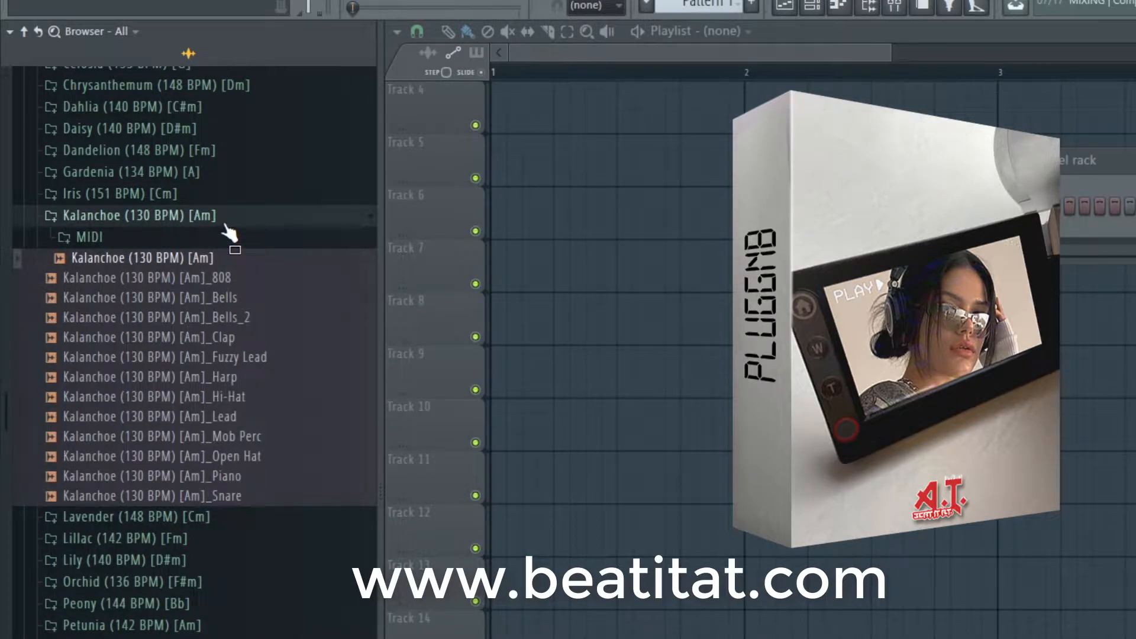
{"action": "left_click", "coordinate": [204, 221]}
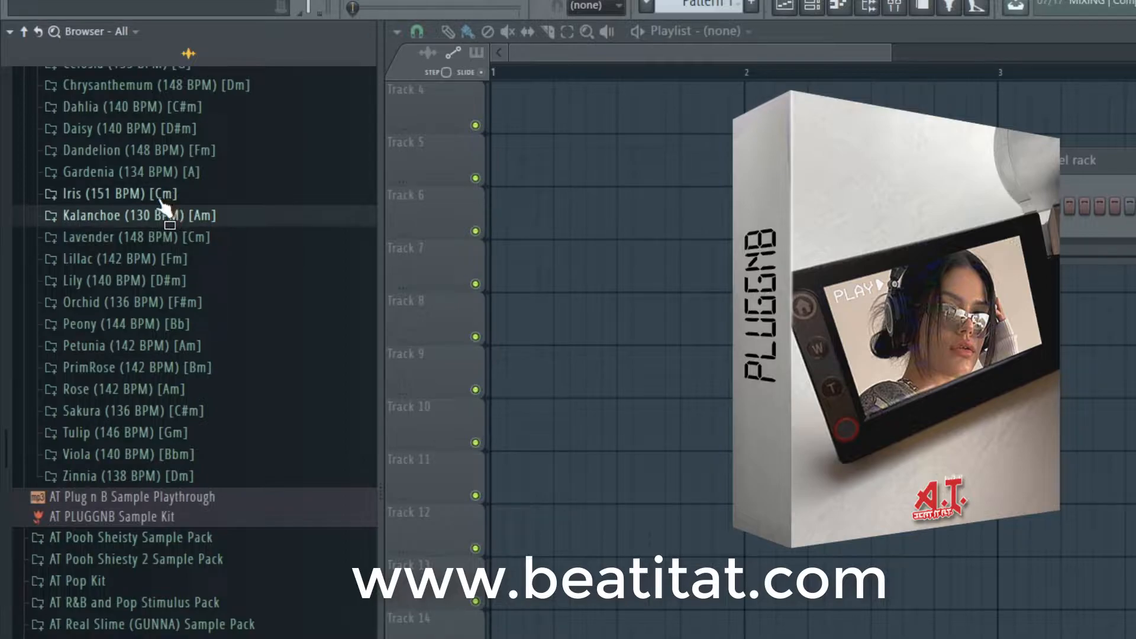
Step: Place the full Iris (151 BPM) [Cm] loop on Track 4 at the start of the playlist
{"action": "left_click", "coordinate": [163, 198]}
{"action": "left_click_drag", "start_coordinate": [183, 236], "coordinate": [764, 98]}
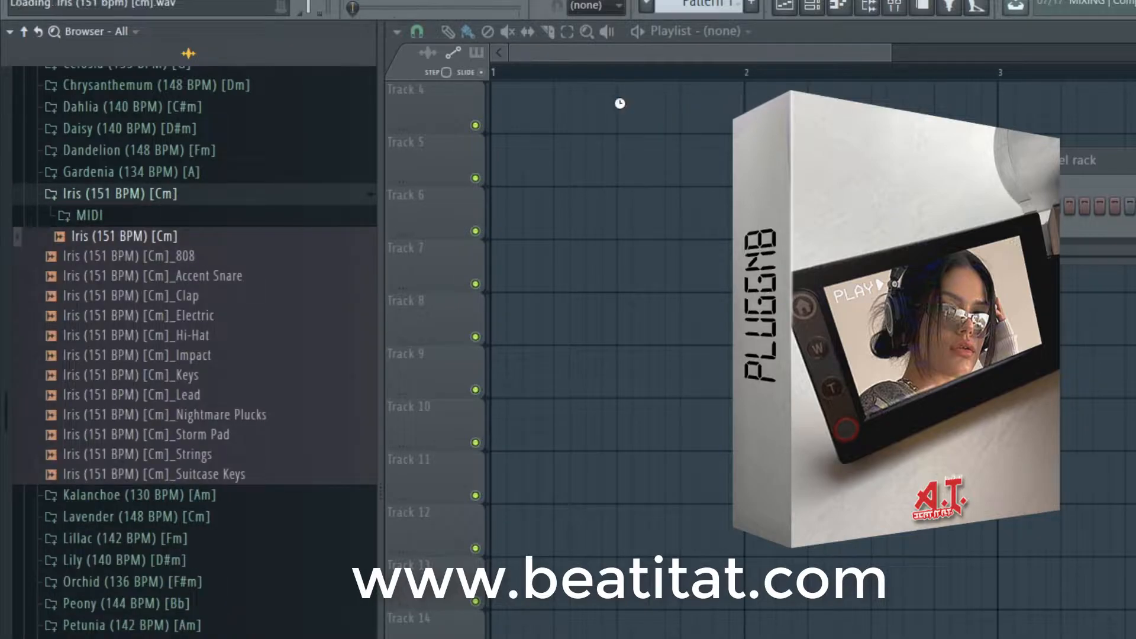
{"action": "left_click_drag", "start_coordinate": [620, 105], "coordinate": [648, 108]}
{"action": "left_click_drag", "start_coordinate": [648, 109], "coordinate": [180, 89]}
{"action": "scroll", "coordinate": [649, 203], "scroll_direction": "down", "scroll_amount": 5}
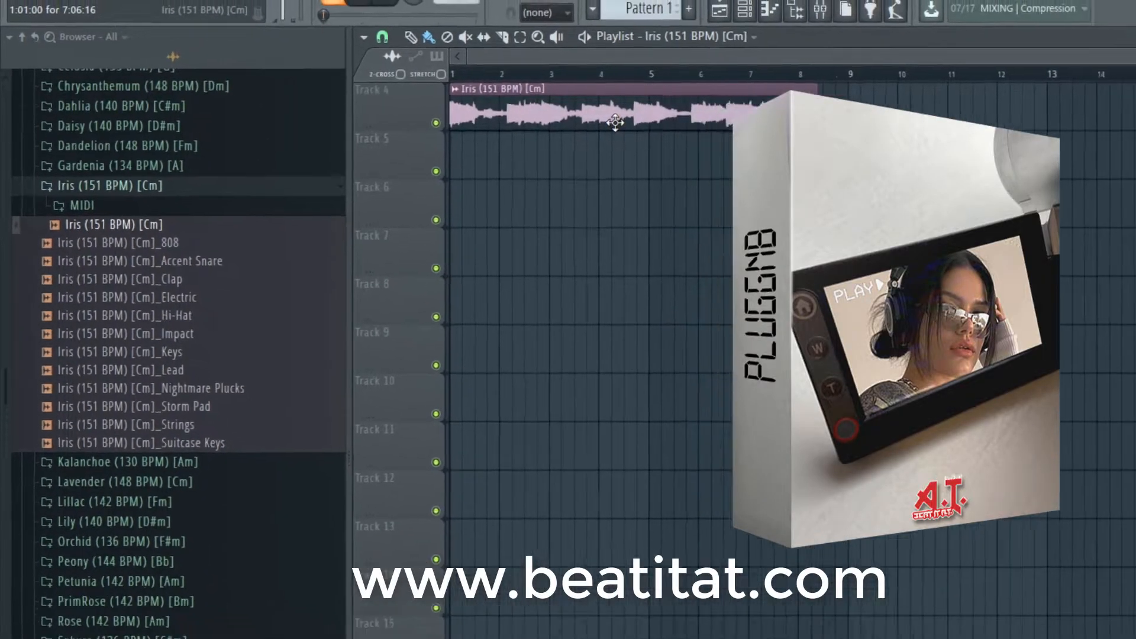
Step: Time-stretch the Iris clip to the project tempo, giving 151 BPM as the sample's original tempo
{"action": "double_click", "coordinate": [625, 123]}
{"action": "right_click", "coordinate": [584, 281]}
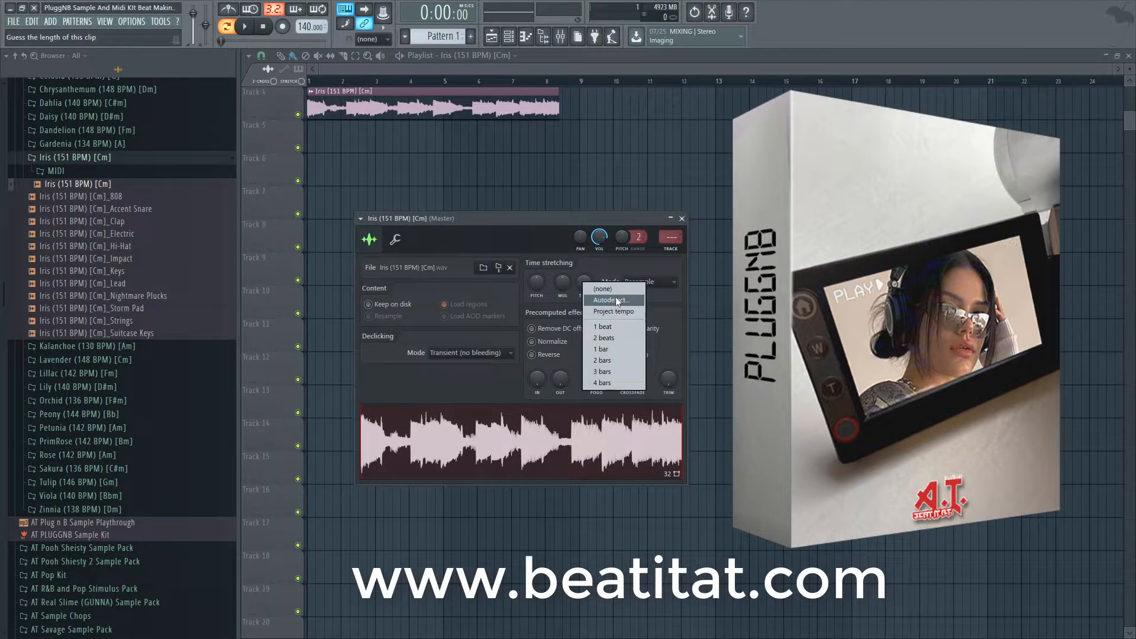
{"action": "left_click", "coordinate": [616, 299]}
{"action": "left_click", "coordinate": [592, 447]}
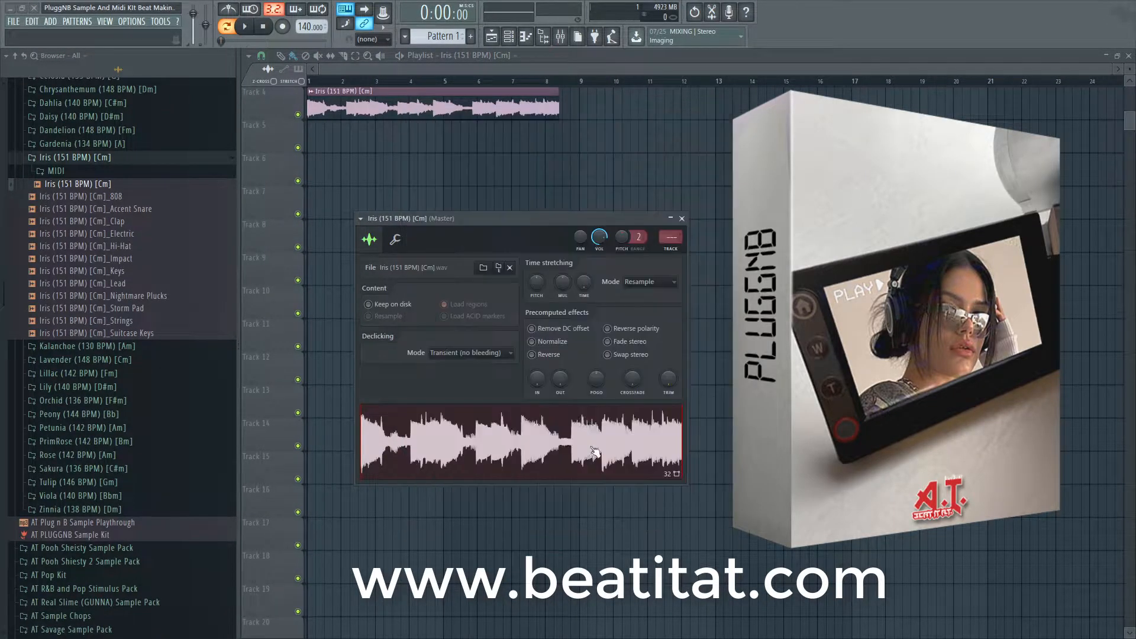
{"action": "type", "text": "151"}
{"action": "key", "text": "Return"}
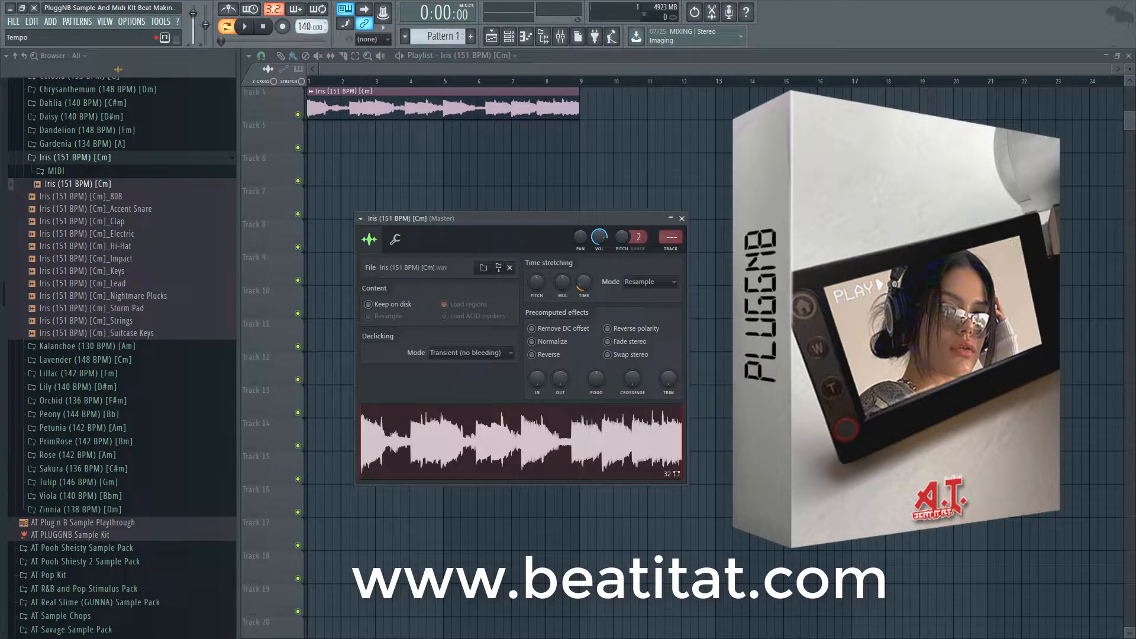
{"action": "key", "text": "Escape"}
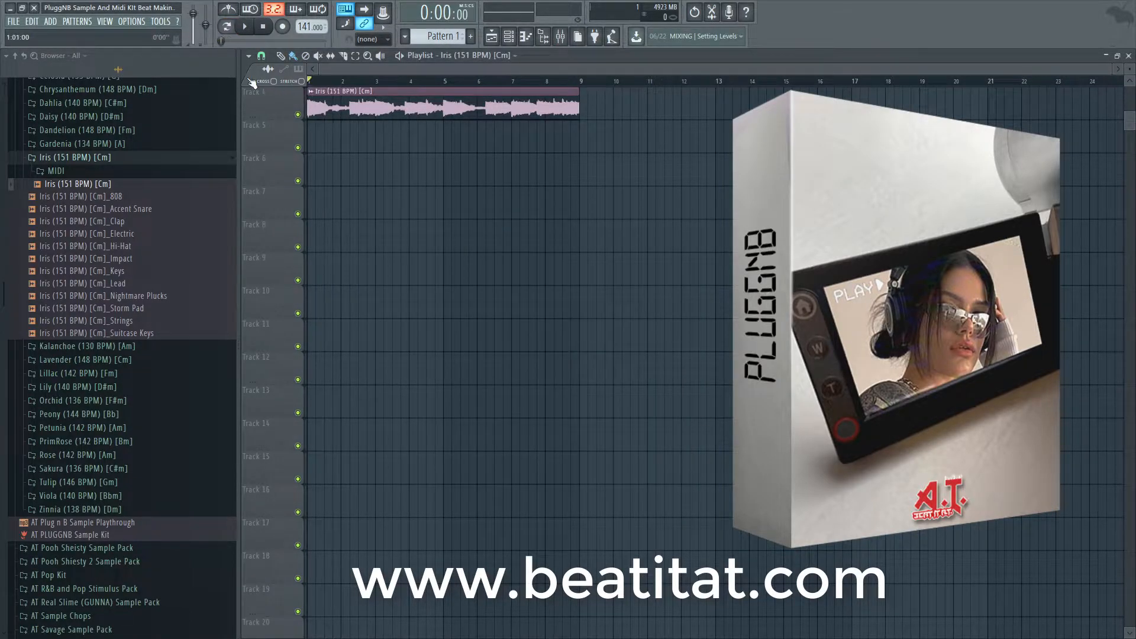
Step: Play the Iris clip and set the project tempo to 161 BPM, listening to the faster loop
{"action": "key", "text": "space"}
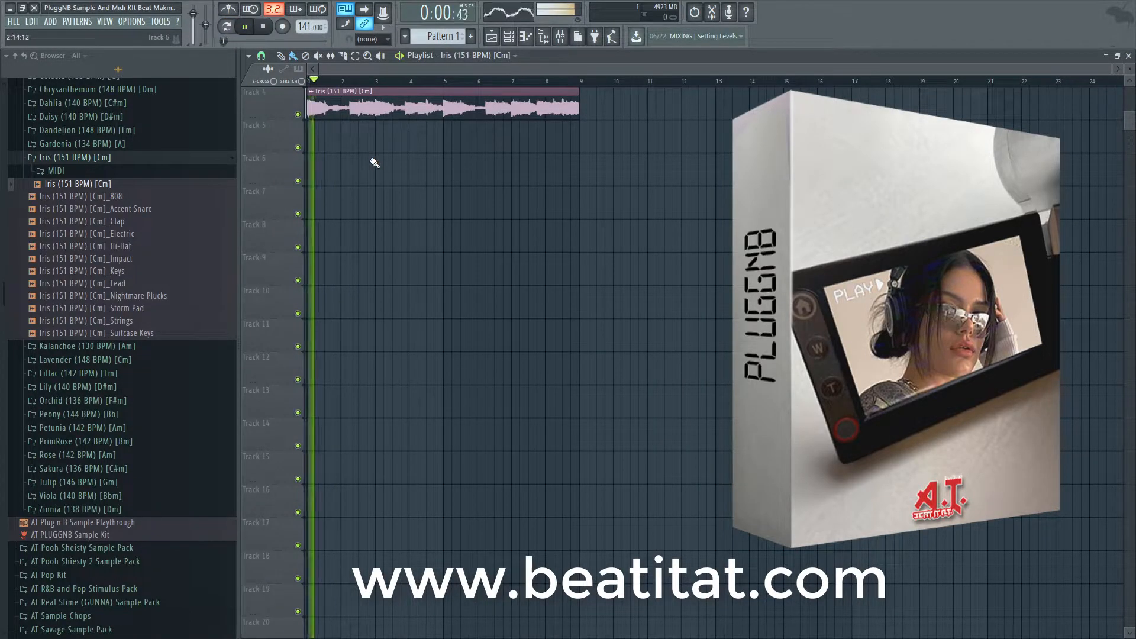
{"action": "right_click", "coordinate": [308, 28]}
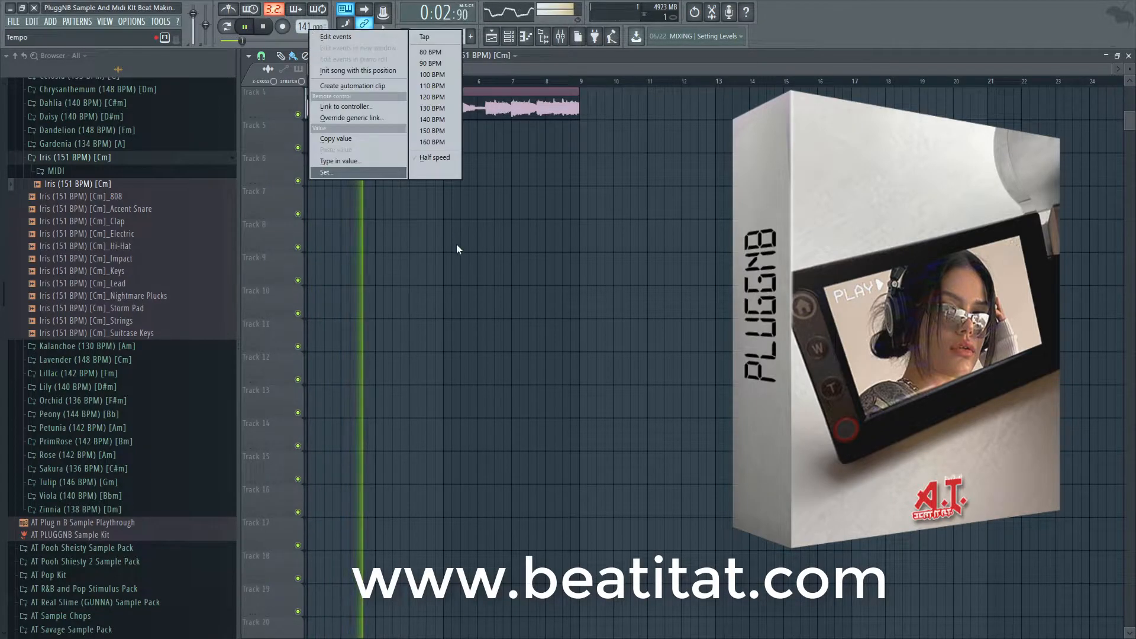
{"action": "left_click", "coordinate": [376, 158]}
{"action": "type", "text": "161"}
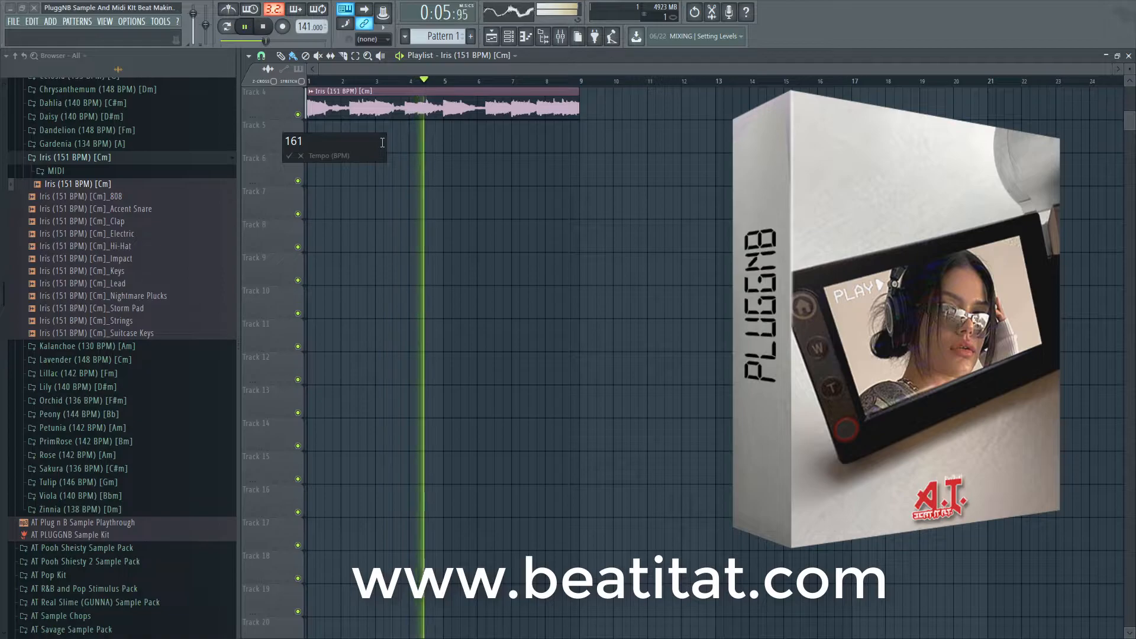
{"action": "key", "text": "Return"}
{"action": "key", "text": "space"}
{"action": "key", "text": "space"}
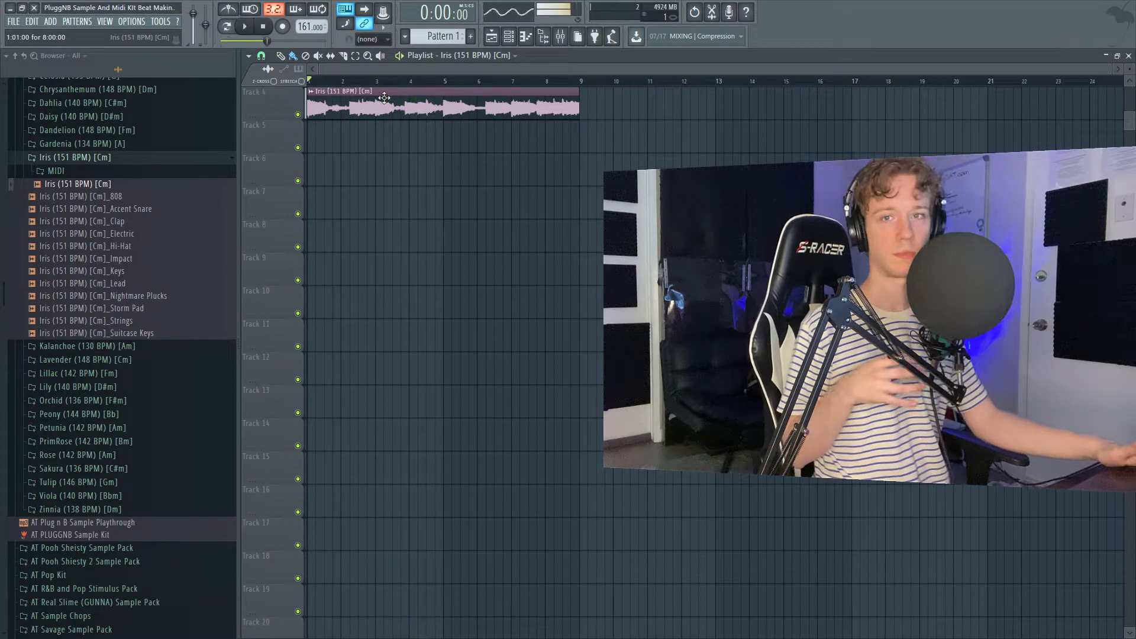
{"action": "key", "text": "space"}
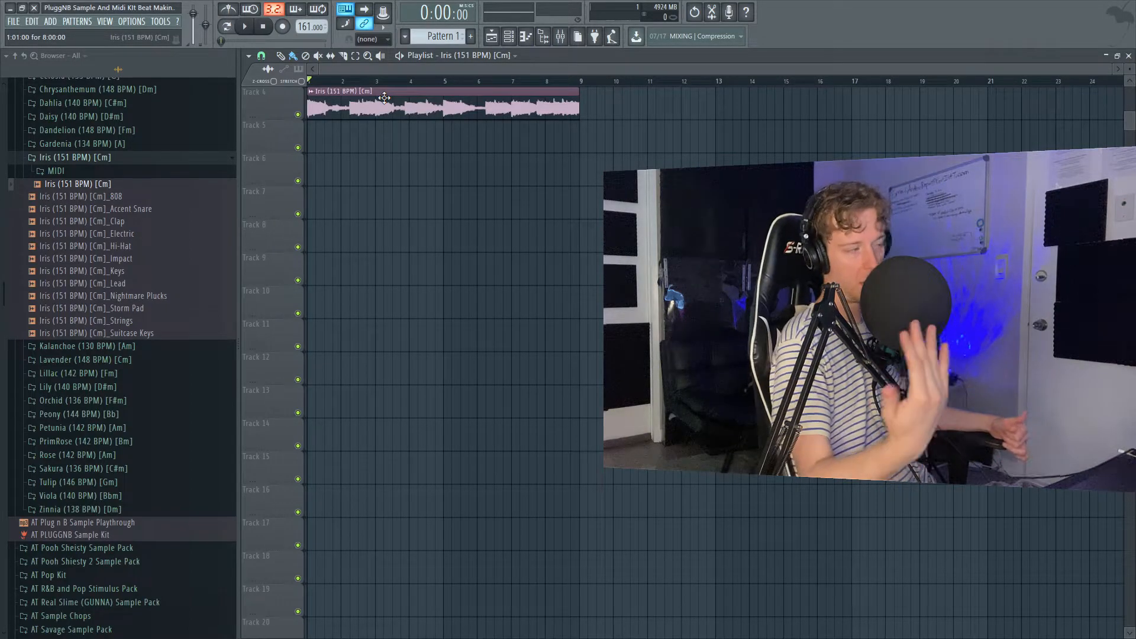
Step: Audition the full Viola (140 BPM) [Bbm] loop and play the Iris clip in the playlist to compare the two
{"action": "left_click", "coordinate": [107, 157]}
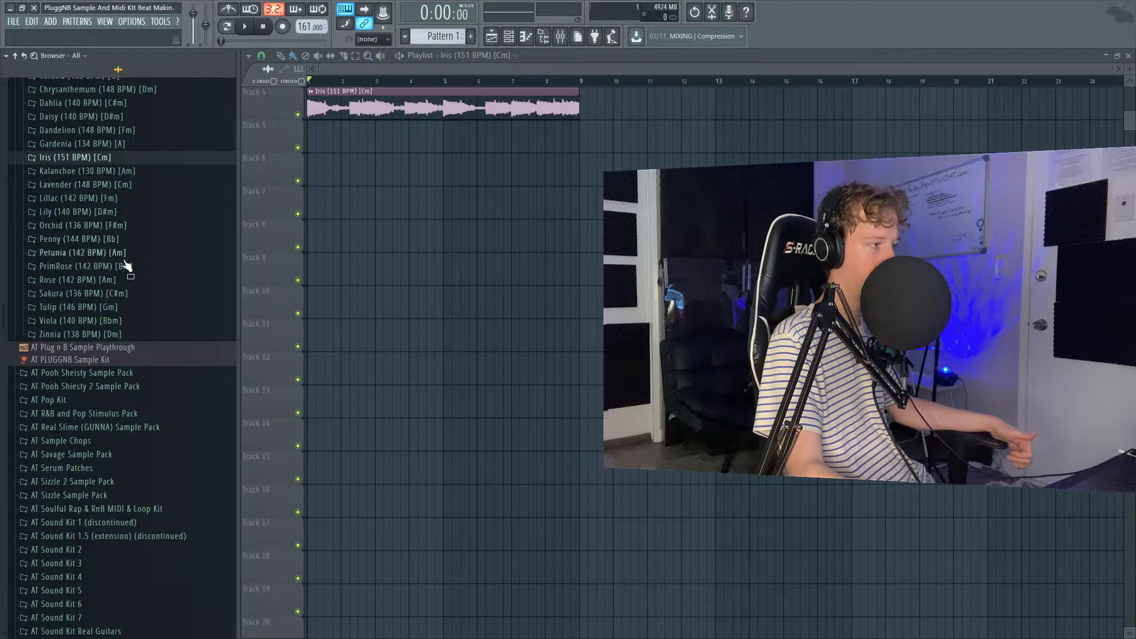
{"action": "left_click", "coordinate": [108, 320]}
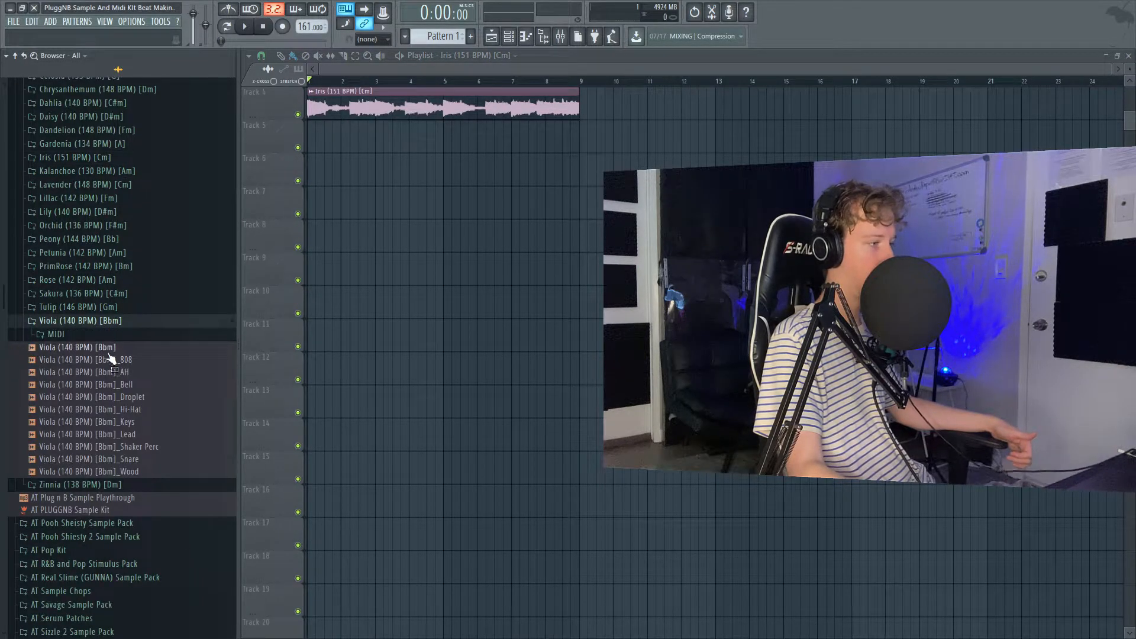
{"action": "left_click", "coordinate": [115, 347]}
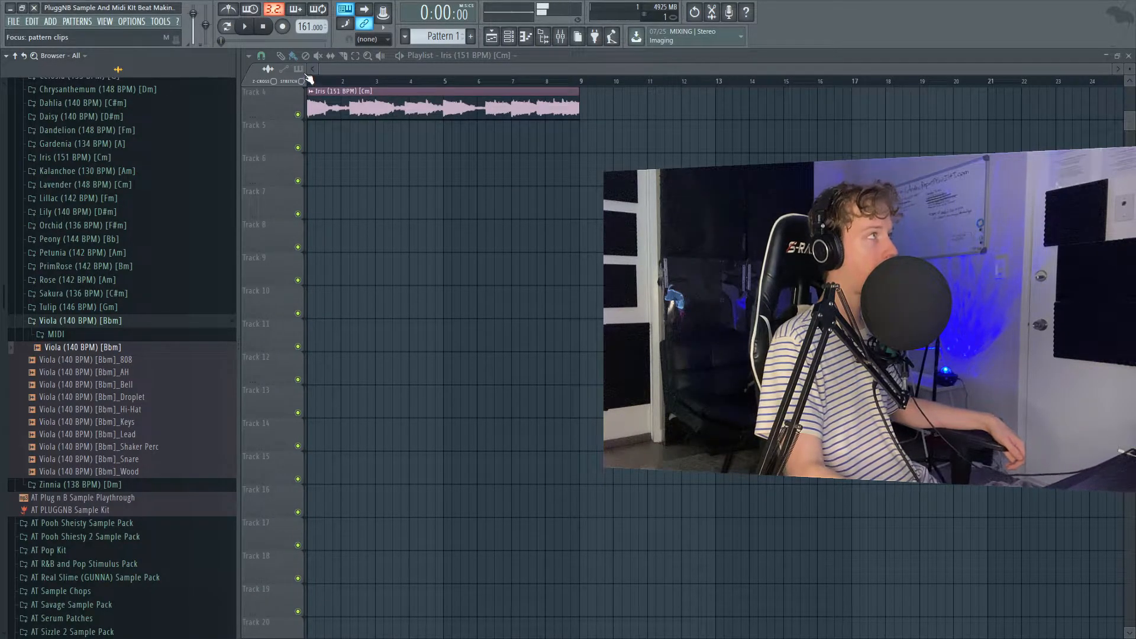
{"action": "left_click", "coordinate": [253, 26]}
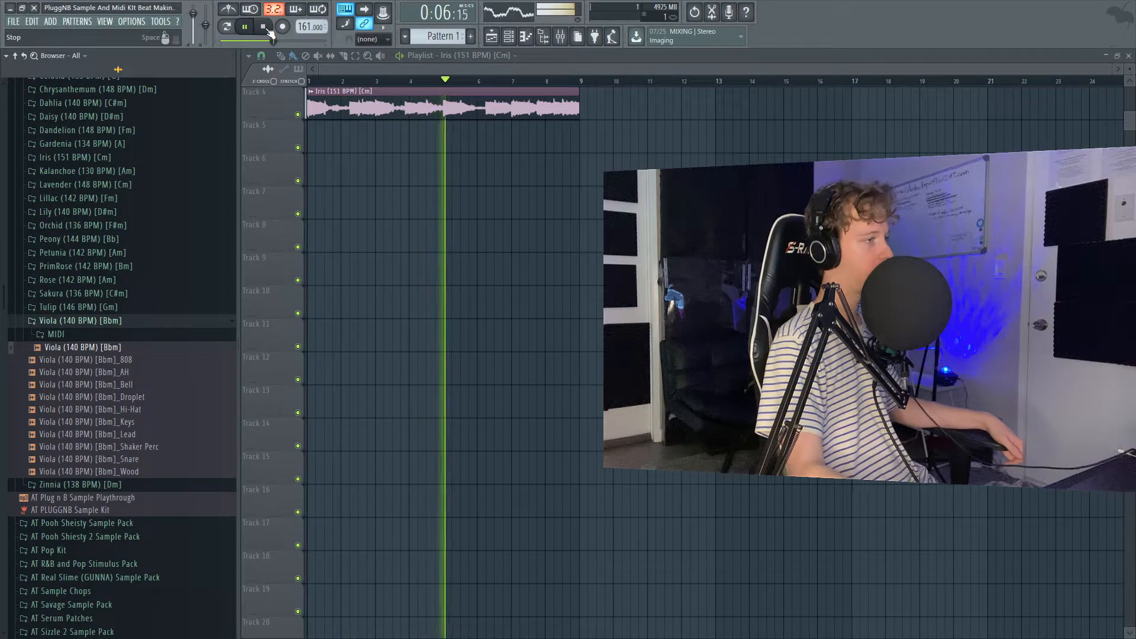
{"action": "left_click", "coordinate": [263, 27]}
{"action": "scroll", "coordinate": [103, 322], "scroll_direction": "up", "scroll_amount": 15}
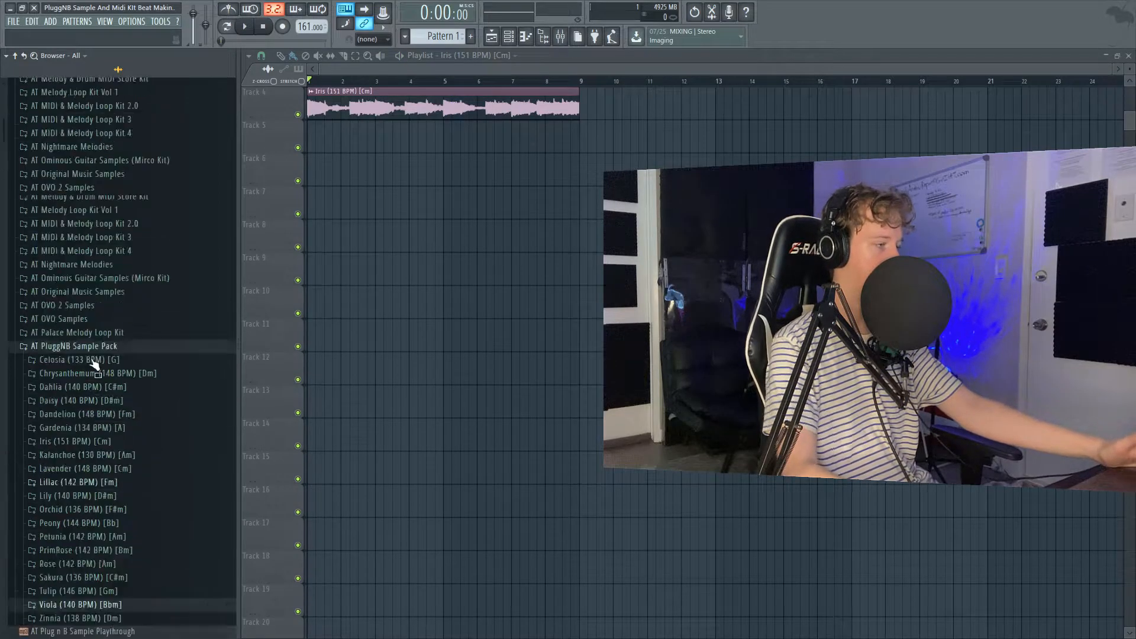
Step: Mute and shrink Track 4 holding the full Iris loop, and clear it from the playlist
{"action": "left_click", "coordinate": [297, 114]}
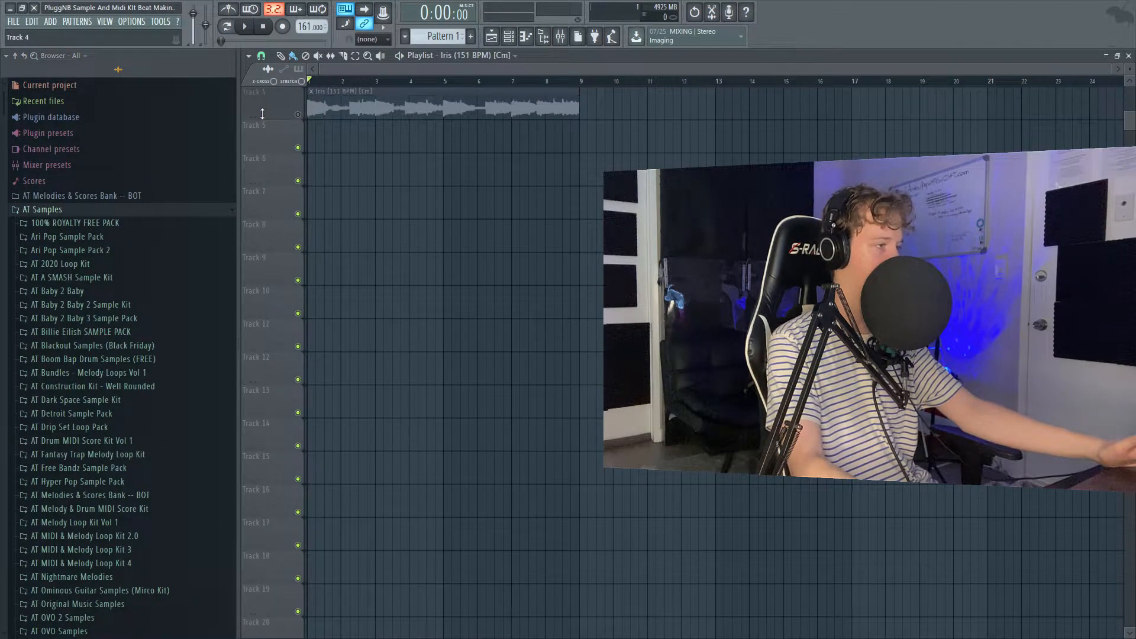
{"action": "left_click_drag", "start_coordinate": [271, 119], "coordinate": [271, 97]}
{"action": "right_click", "coordinate": [272, 93]}
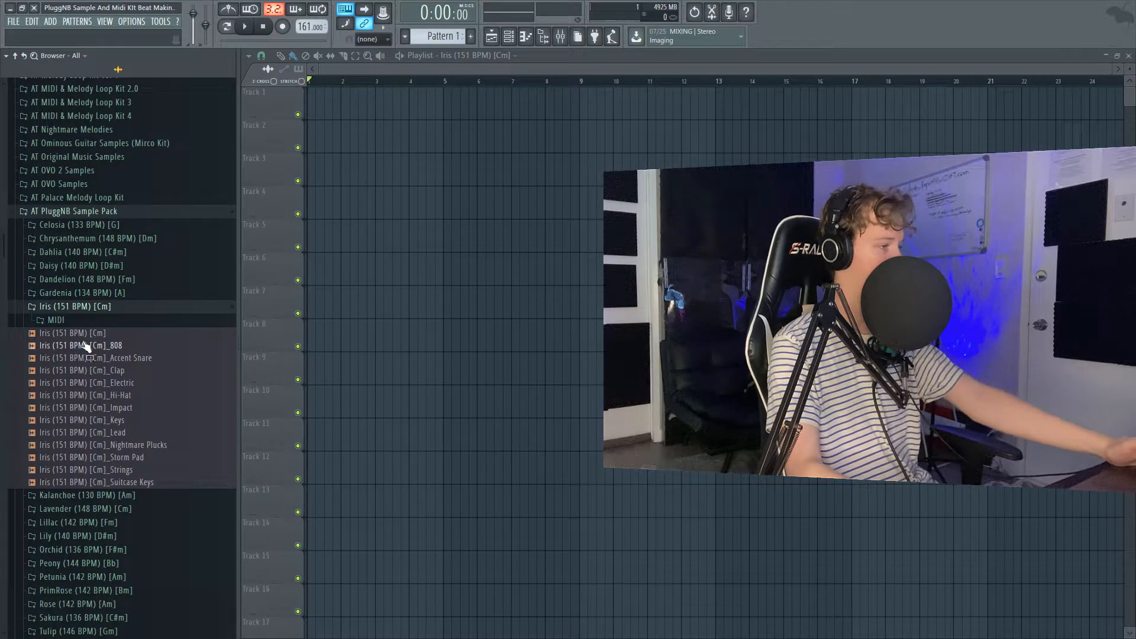
Step: Place the Iris Electric, Lead, Keys, Nightmare Plucks, Storm Pad, Strings, Suitcase Keys and Impact stems on Tracks 1 to 8 and insert an empty track above
{"action": "left_click_drag", "start_coordinate": [93, 345], "coordinate": [329, 189]}
{"action": "left_click_drag", "start_coordinate": [330, 111], "coordinate": [315, 133]}
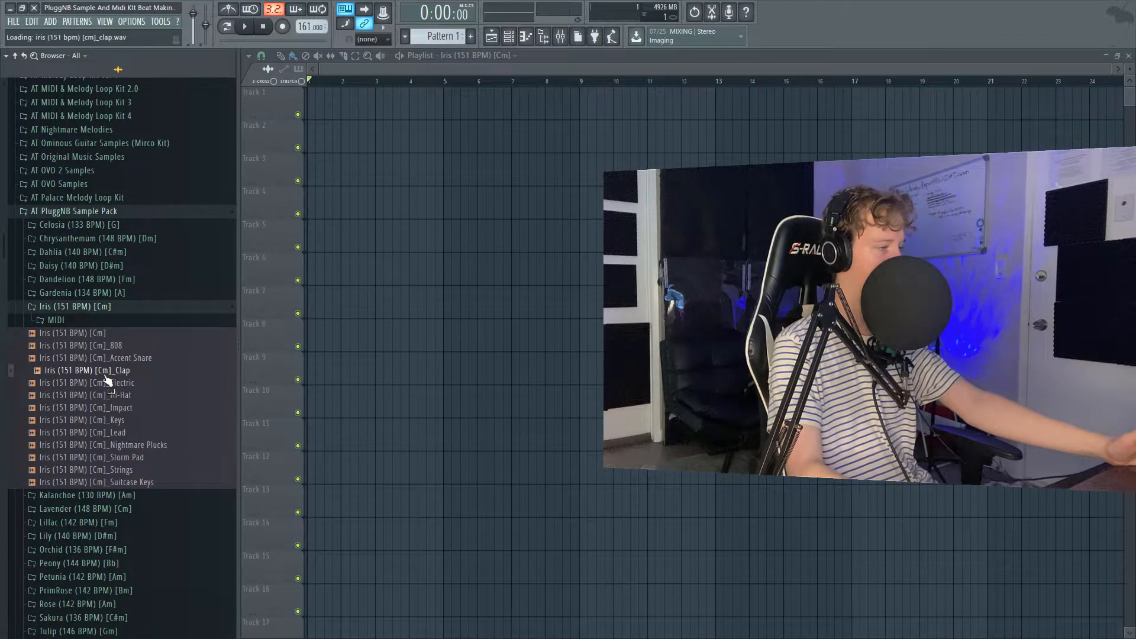
{"action": "left_click_drag", "start_coordinate": [140, 398], "coordinate": [339, 107]}
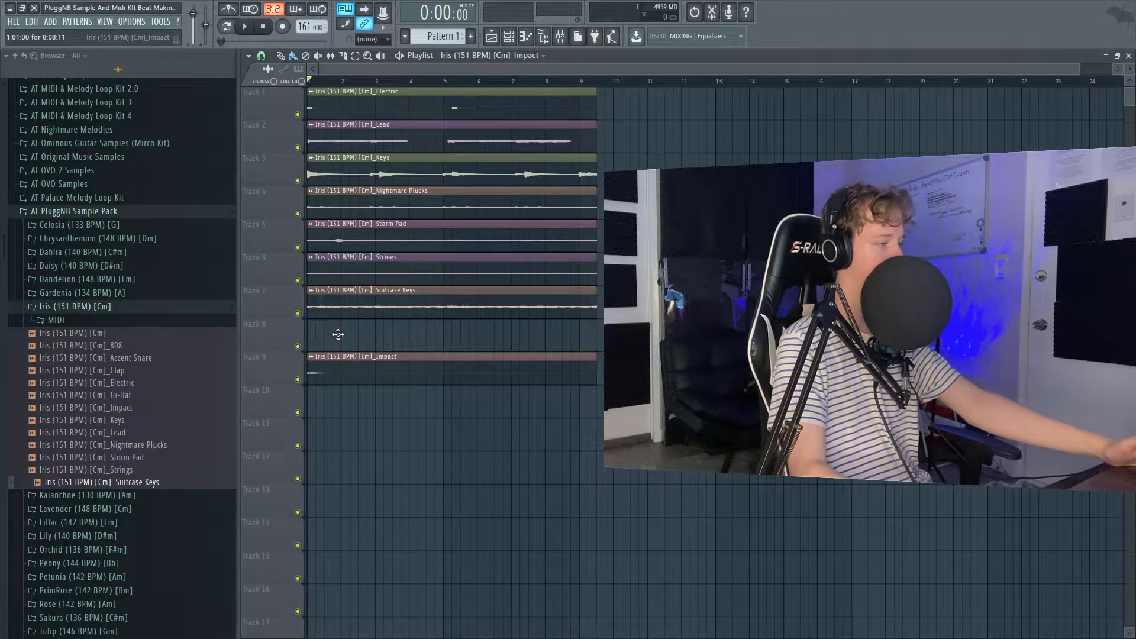
{"action": "left_click_drag", "start_coordinate": [339, 336], "coordinate": [335, 323]}
{"action": "right_click", "coordinate": [272, 93]}
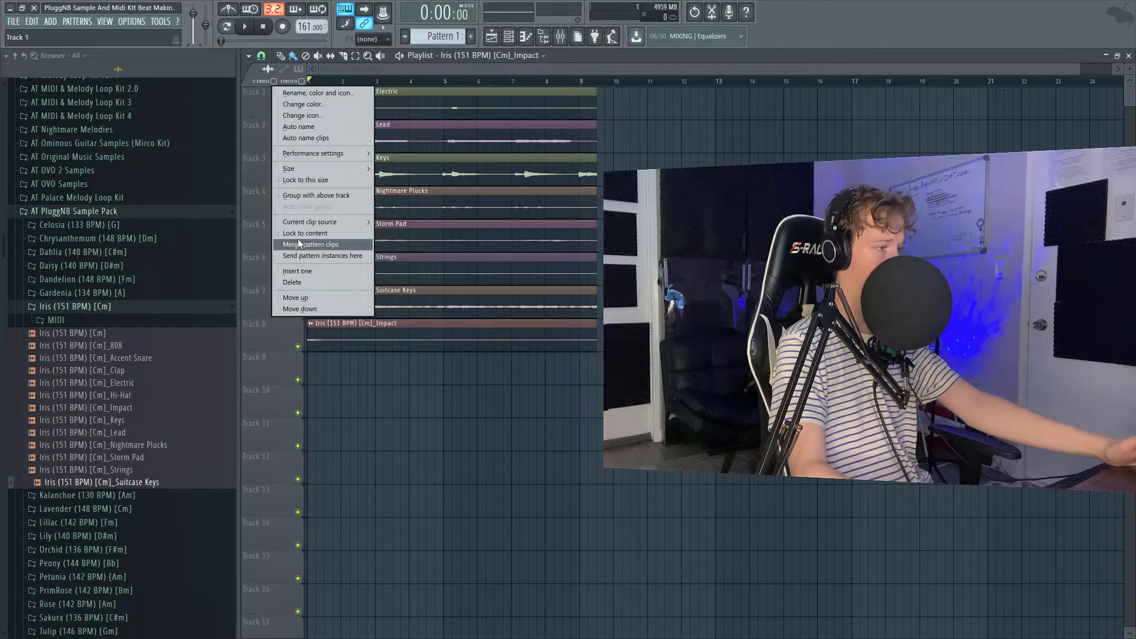
{"action": "left_click", "coordinate": [293, 272]}
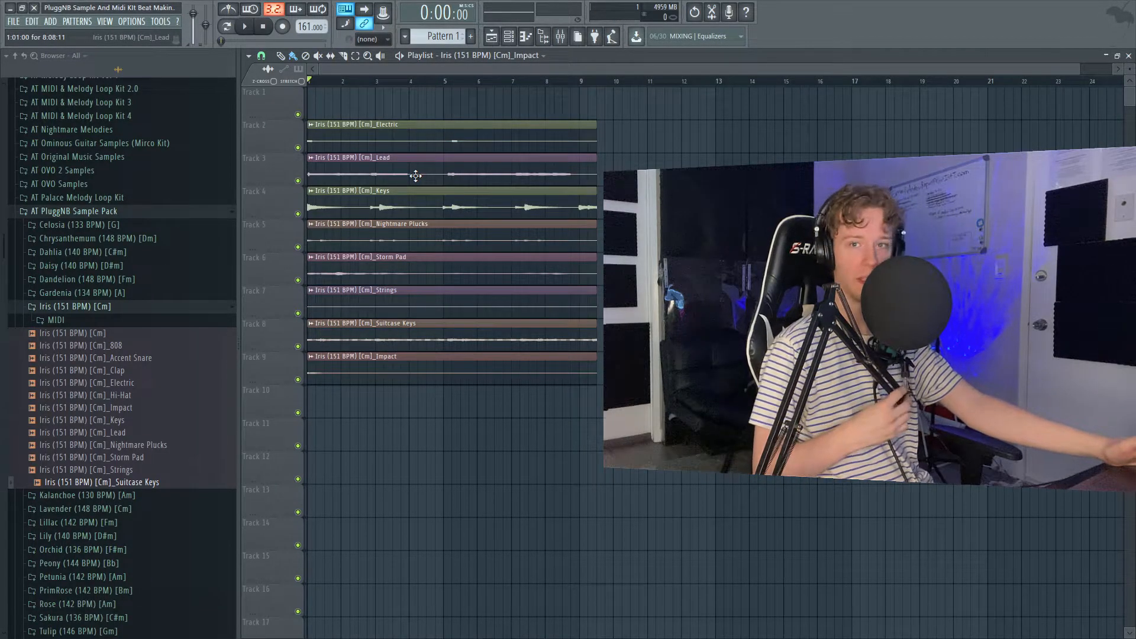
Step: Lock the playlist tracks of the Electric, Lead and Keys stems to their content
{"action": "right_click", "coordinate": [281, 122]}
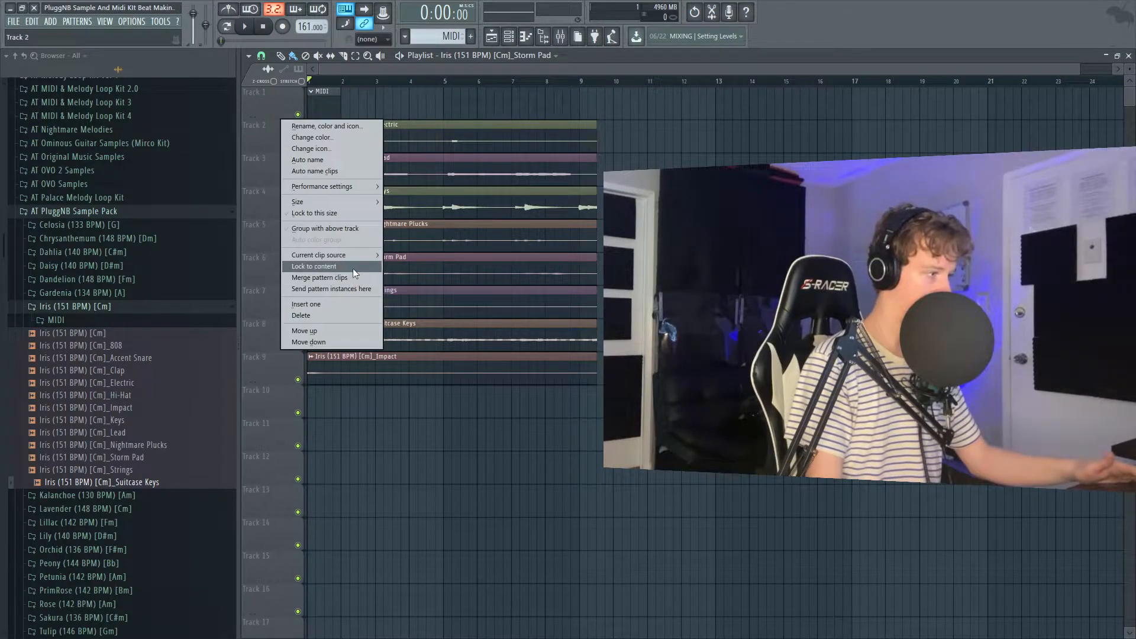
{"action": "left_click", "coordinate": [352, 268]}
{"action": "right_click", "coordinate": [288, 155]}
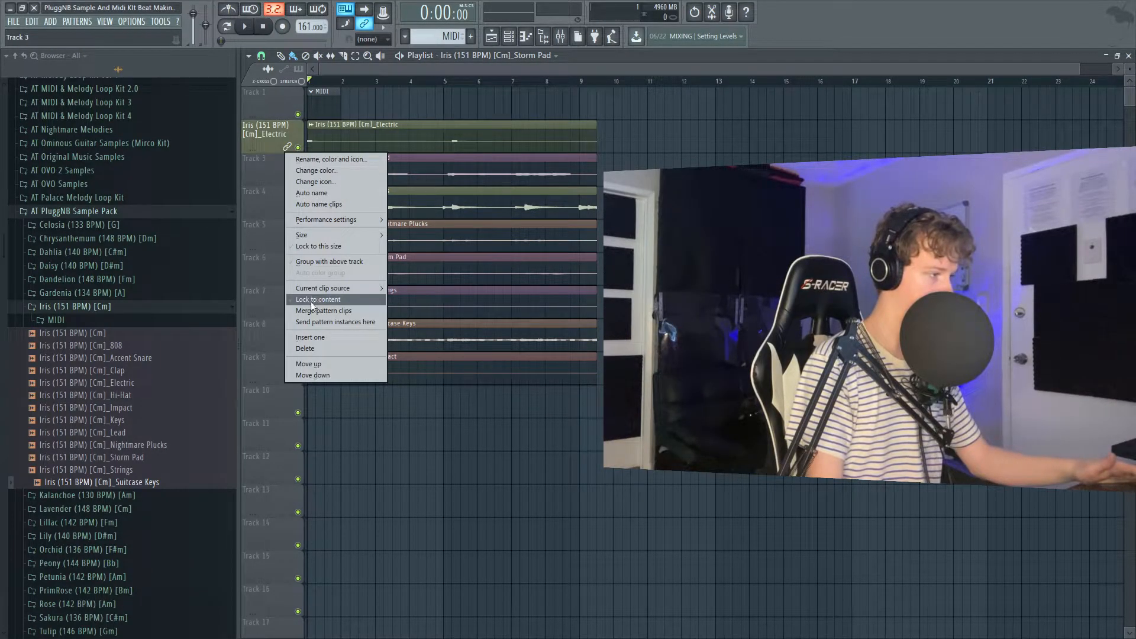
{"action": "left_click", "coordinate": [312, 299]}
{"action": "right_click", "coordinate": [276, 189]}
{"action": "left_click", "coordinate": [307, 333]}
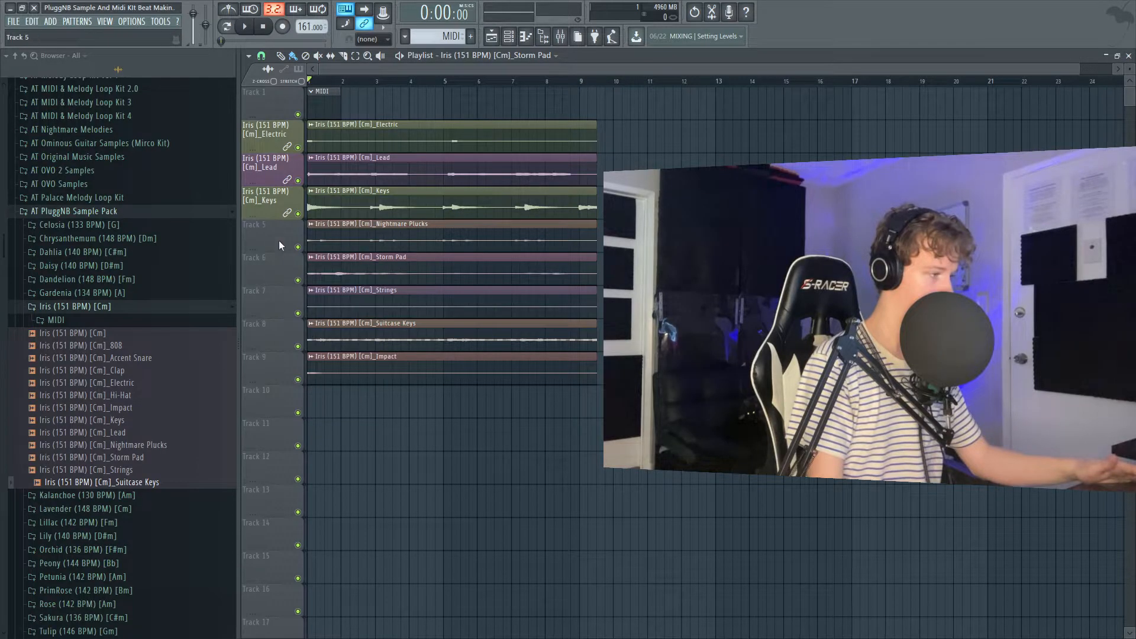
Step: Lock the tracks of the Nightmare Plucks, Storm Pad, Strings, Suitcase Keys and Impact stems to their content
{"action": "right_click", "coordinate": [279, 221]}
{"action": "left_click", "coordinate": [307, 365]}
{"action": "right_click", "coordinate": [261, 256]}
{"action": "left_click", "coordinate": [280, 397]}
{"action": "right_click", "coordinate": [269, 286]}
{"action": "left_click", "coordinate": [292, 432]}
{"action": "right_click", "coordinate": [274, 319]}
{"action": "left_click", "coordinate": [296, 465]}
{"action": "right_click", "coordinate": [282, 352]}
{"action": "left_click", "coordinate": [304, 499]}
Step: Time-stretch the Electric stem to the project tempo, giving 151 BPM as its original tempo
{"action": "double_click", "coordinate": [353, 128]}
{"action": "left_click", "coordinate": [574, 443]}
{"action": "type", "text": "151"}
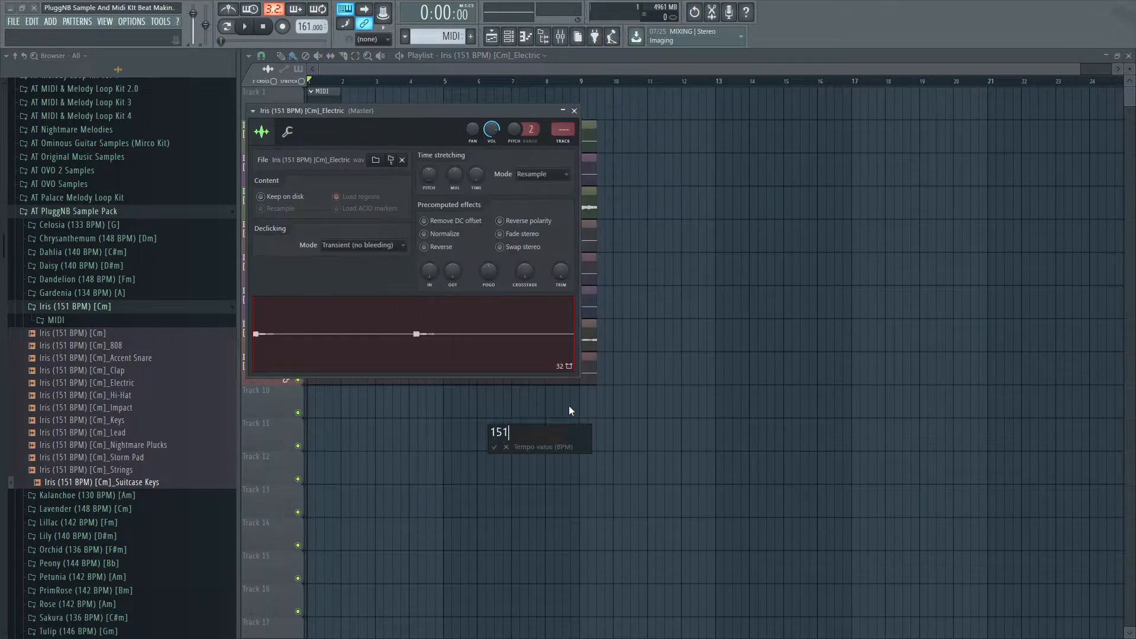
{"action": "key", "text": "Return"}
{"action": "left_click", "coordinate": [574, 110]}
Step: Time-stretch the Lead stem to the project tempo with 151 BPM entered as its original tempo
{"action": "double_click", "coordinate": [524, 169]}
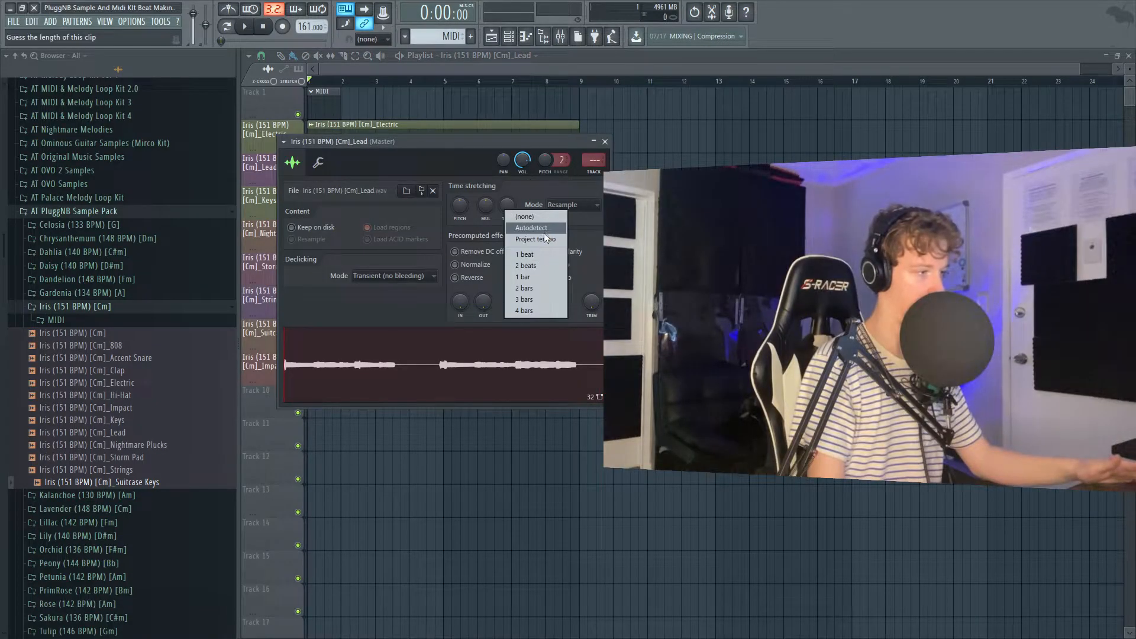
{"action": "left_click", "coordinate": [543, 239]}
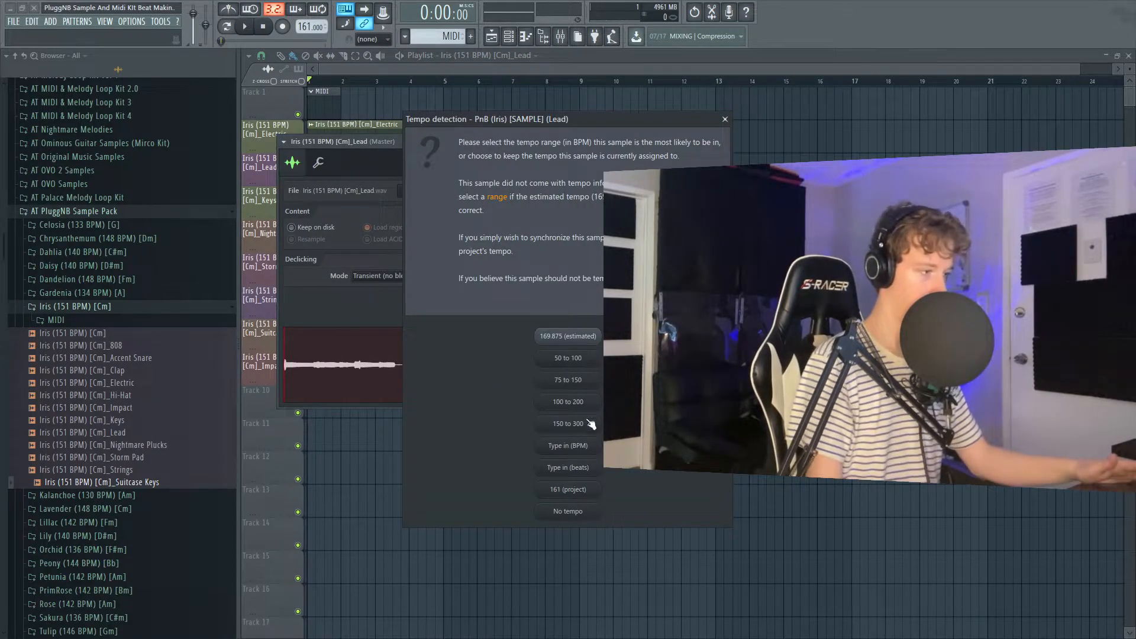
{"action": "left_click", "coordinate": [586, 448]}
{"action": "type", "text": "151"}
{"action": "key", "text": "Return"}
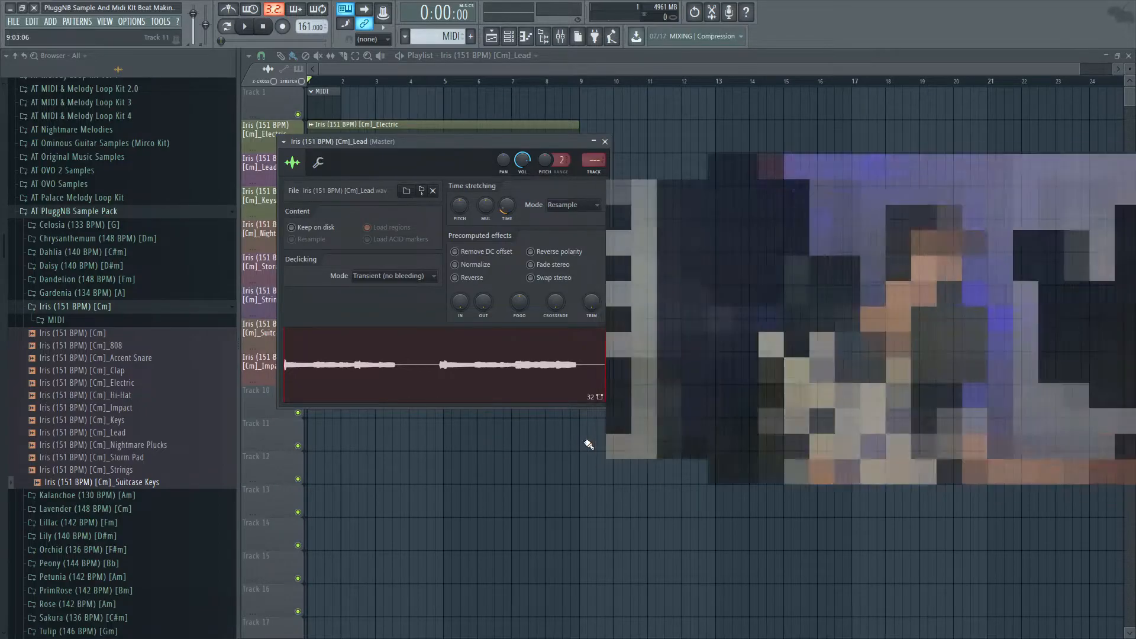
{"action": "left_click", "coordinate": [600, 141]}
Step: Fit the Keys stem to the project tempo by entering 151 BPM as its original tempo
{"action": "double_click", "coordinate": [547, 205]}
{"action": "right_click", "coordinate": [524, 221]}
{"action": "left_click", "coordinate": [559, 244]}
{"action": "left_click", "coordinate": [583, 443]}
{"action": "type", "text": "151"}
{"action": "key", "text": "Return"}
{"action": "left_click", "coordinate": [613, 157]}
{"action": "right_click", "coordinate": [515, 205]}
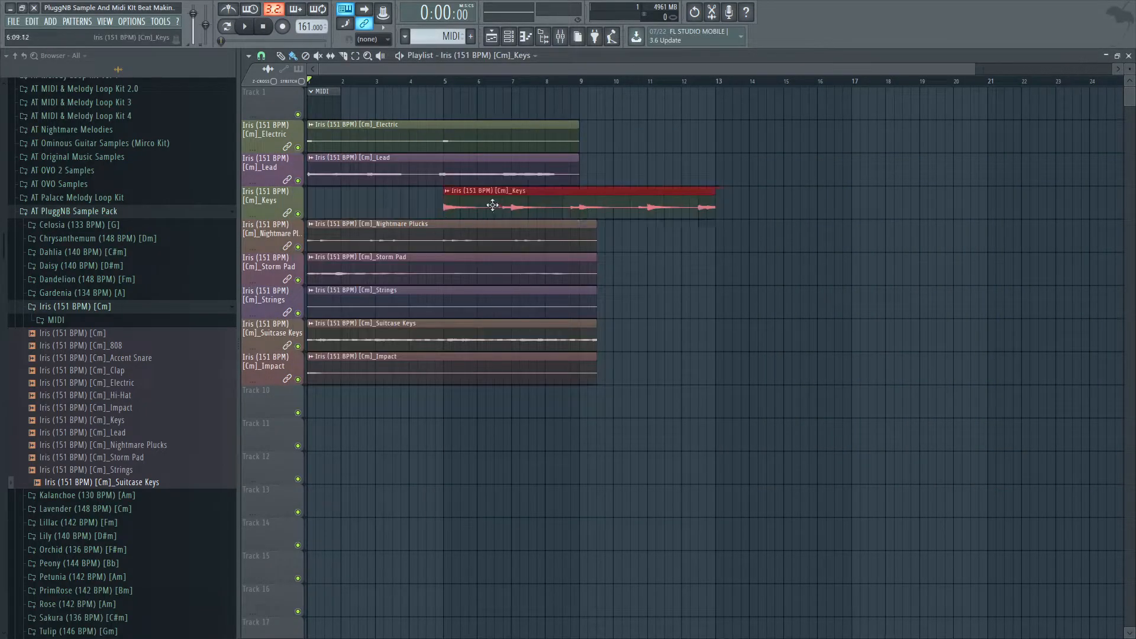
Step: Time-stretch the Nightmare Plucks stem to the project tempo, entering an original tempo of 151 BPM
{"action": "double_click", "coordinate": [498, 246]}
{"action": "right_click", "coordinate": [539, 235]}
{"action": "left_click", "coordinate": [562, 252]}
{"action": "left_click", "coordinate": [590, 446]}
{"action": "type", "text": "151"}
{"action": "key", "text": "Return"}
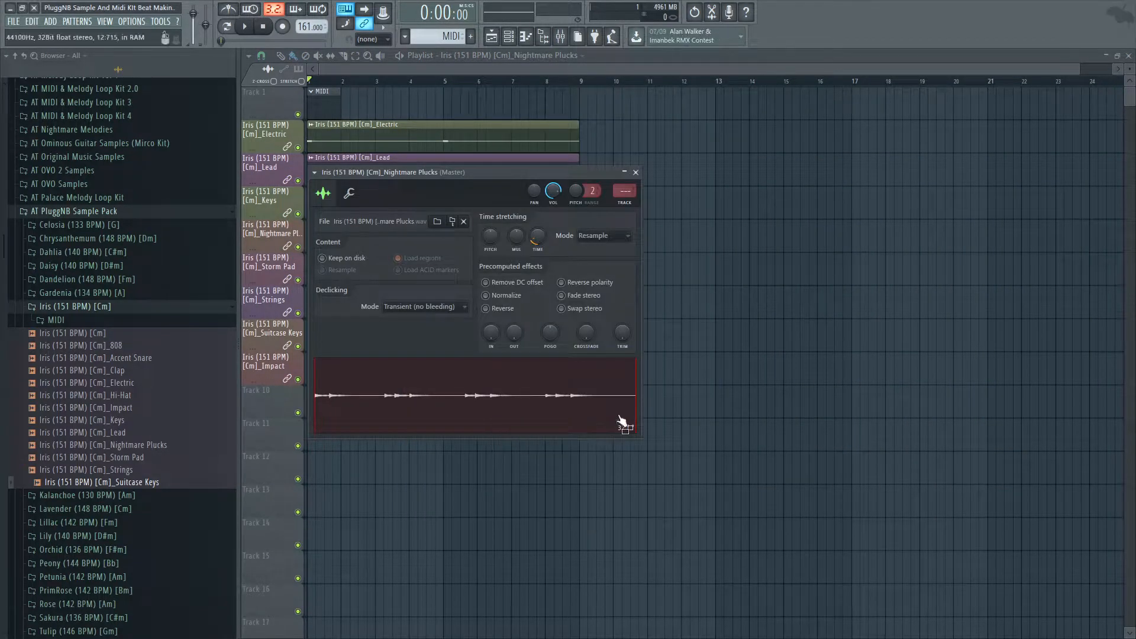
{"action": "left_click", "coordinate": [635, 172]}
Step: Fit the Storm Pad stem to the project tempo from an original tempo of 151 BPM
{"action": "right_click", "coordinate": [557, 248]}
{"action": "left_click", "coordinate": [572, 266]}
{"action": "left_click", "coordinate": [592, 446]}
{"action": "type", "text": "151"}
{"action": "key", "text": "Return"}
{"action": "left_click", "coordinate": [650, 188]}
Step: Time-stretch the Strings stem to the project tempo, using 151 BPM as its original tempo
{"action": "double_click", "coordinate": [508, 294]}
{"action": "right_click", "coordinate": [569, 266]}
{"action": "left_click", "coordinate": [583, 284]}
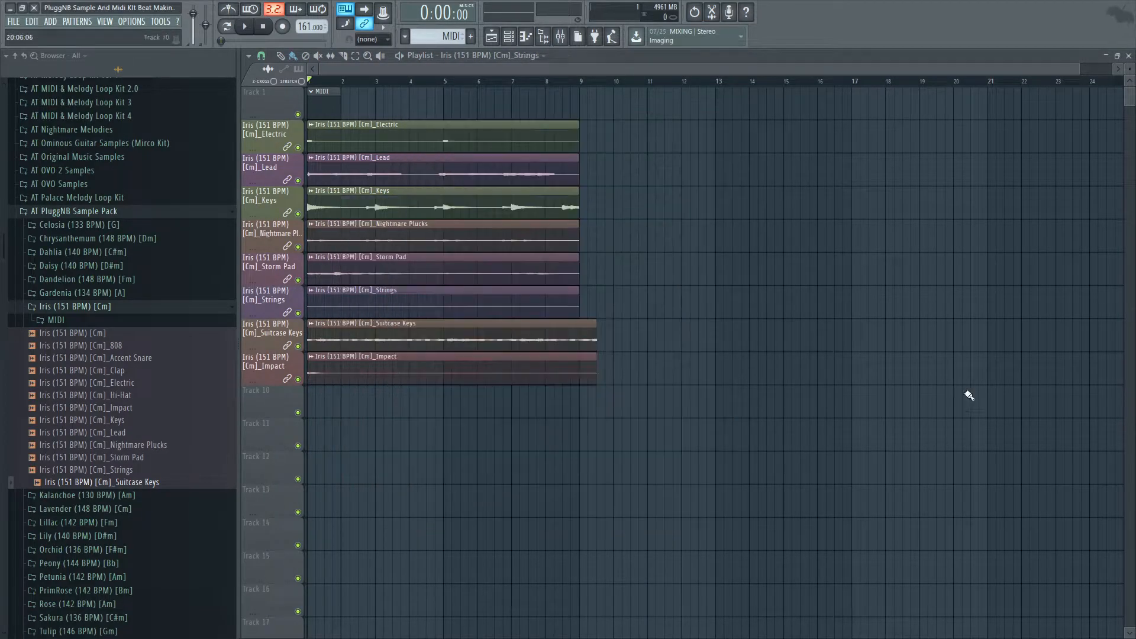
{"action": "left_click", "coordinate": [582, 445]}
{"action": "type", "text": "151"}
{"action": "key", "text": "Return"}
{"action": "left_click", "coordinate": [682, 219]}
Step: Time-stretch the Impact stem to the project tempo, giving 151 BPM as its original tempo
{"action": "double_click", "coordinate": [473, 365]}
{"action": "right_click", "coordinate": [490, 189]}
{"action": "left_click", "coordinate": [505, 208]}
{"action": "left_click", "coordinate": [583, 445]}
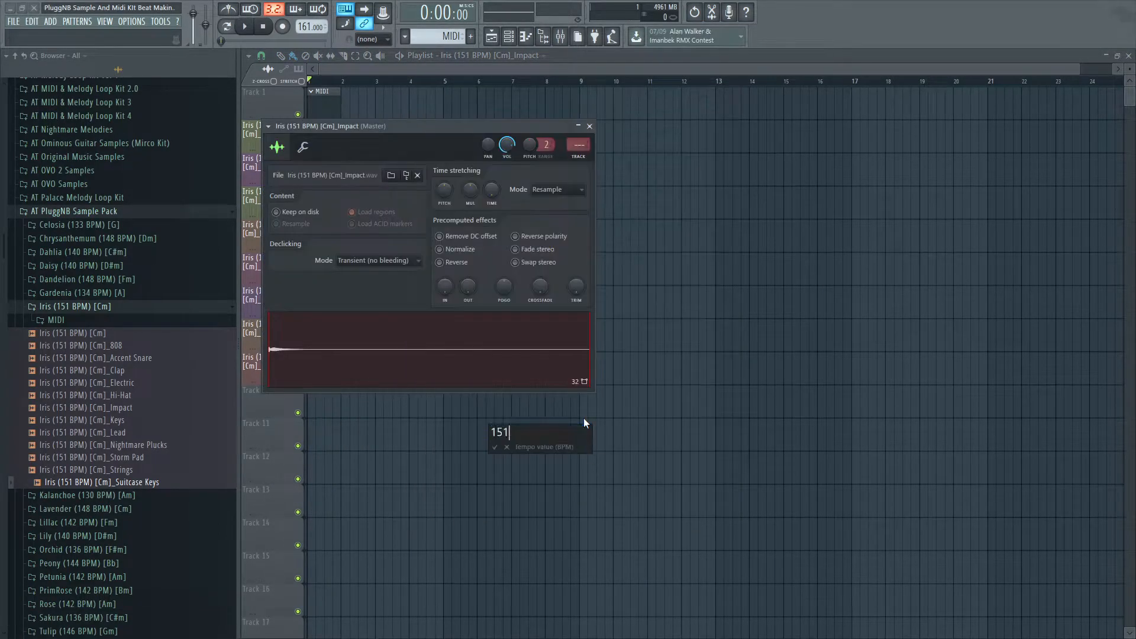
Step: Delete the channel of the unused full Iris (151 BPM) [Cm] loop from the Channel rack
{"action": "right_click", "coordinate": [592, 165]}
{"action": "left_click", "coordinate": [642, 313]}
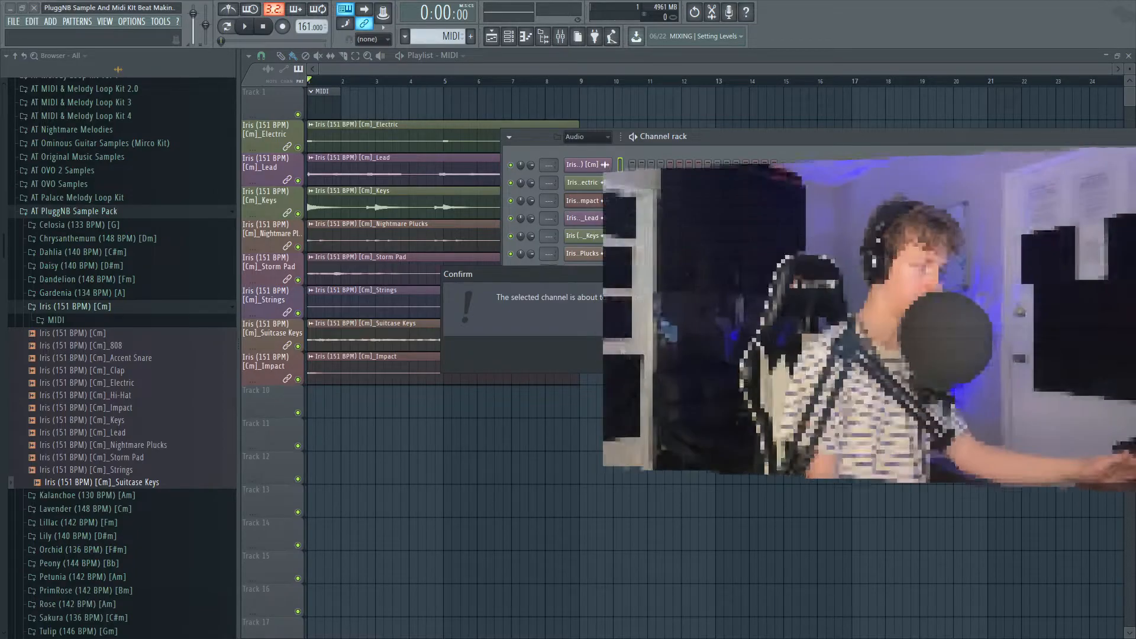
{"action": "key", "text": "Return"}
Step: Load the Iris 808, Keys, Lead and Snare MIDI files onto new sampler channels in the MIDI pattern
{"action": "left_click", "coordinate": [65, 320]}
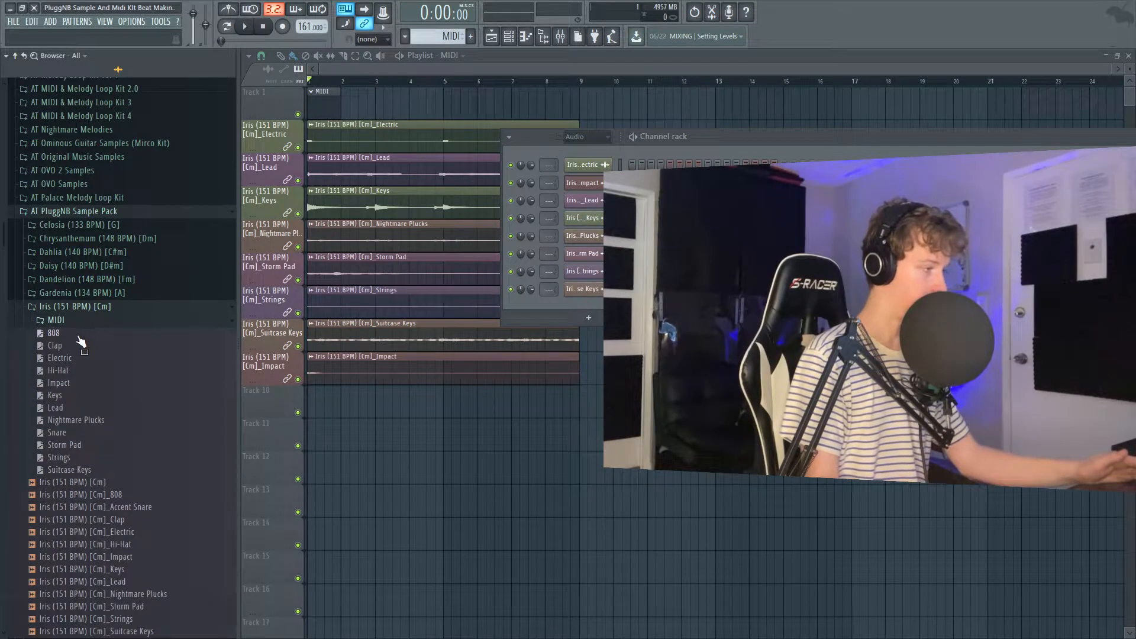
{"action": "left_click_drag", "start_coordinate": [575, 303], "coordinate": [554, 301]}
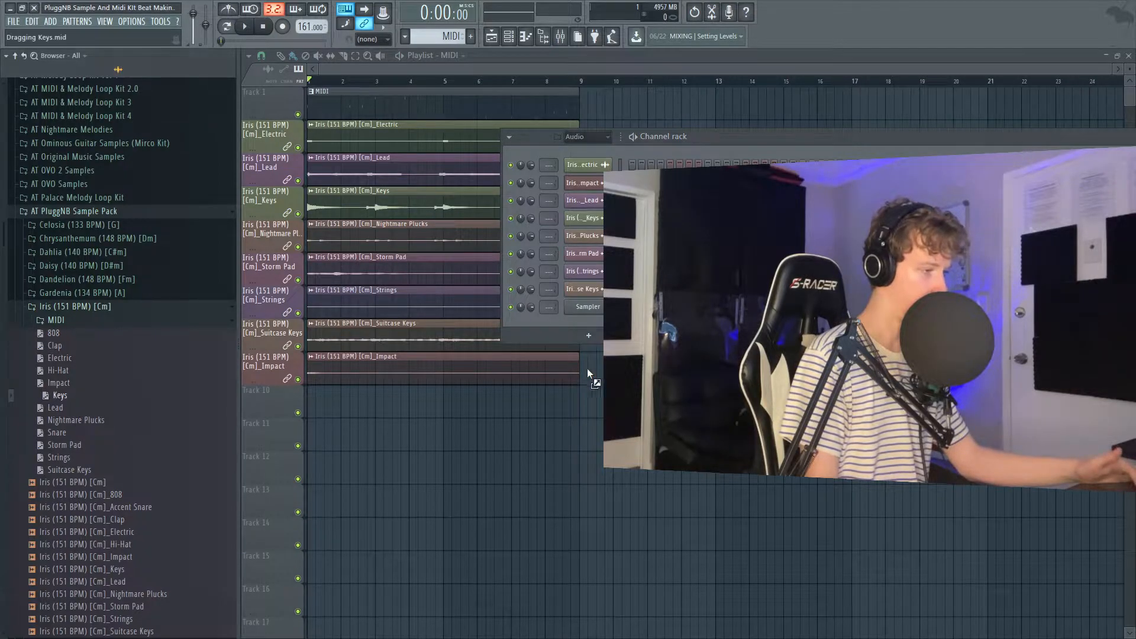
{"action": "left_click_drag", "start_coordinate": [60, 395], "coordinate": [583, 331]}
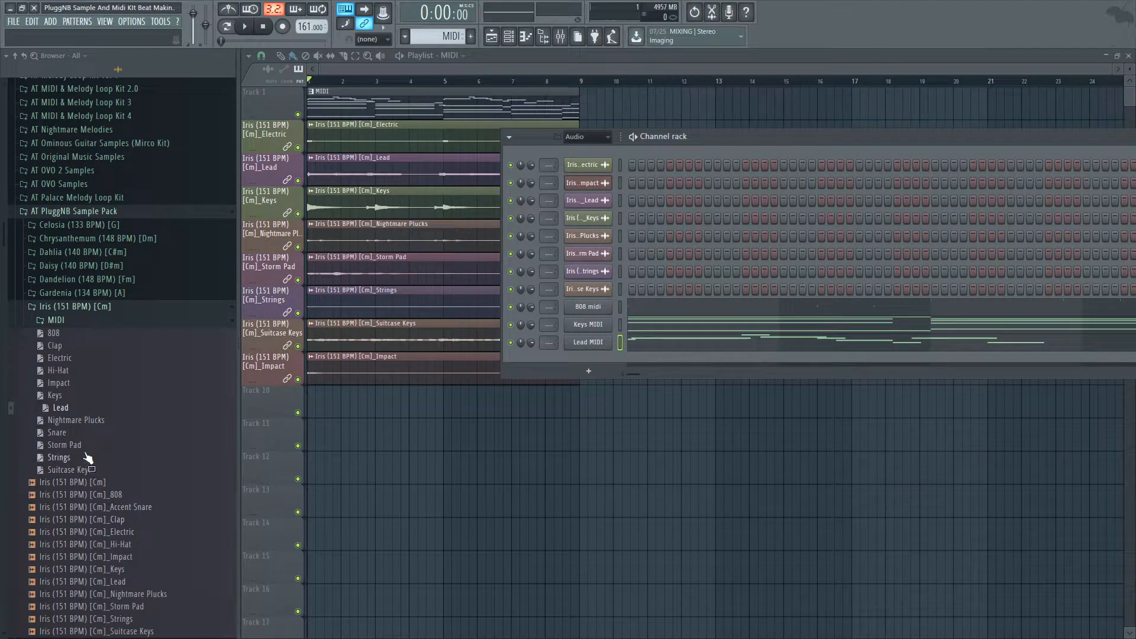
{"action": "left_click_drag", "start_coordinate": [584, 358], "coordinate": [585, 361]}
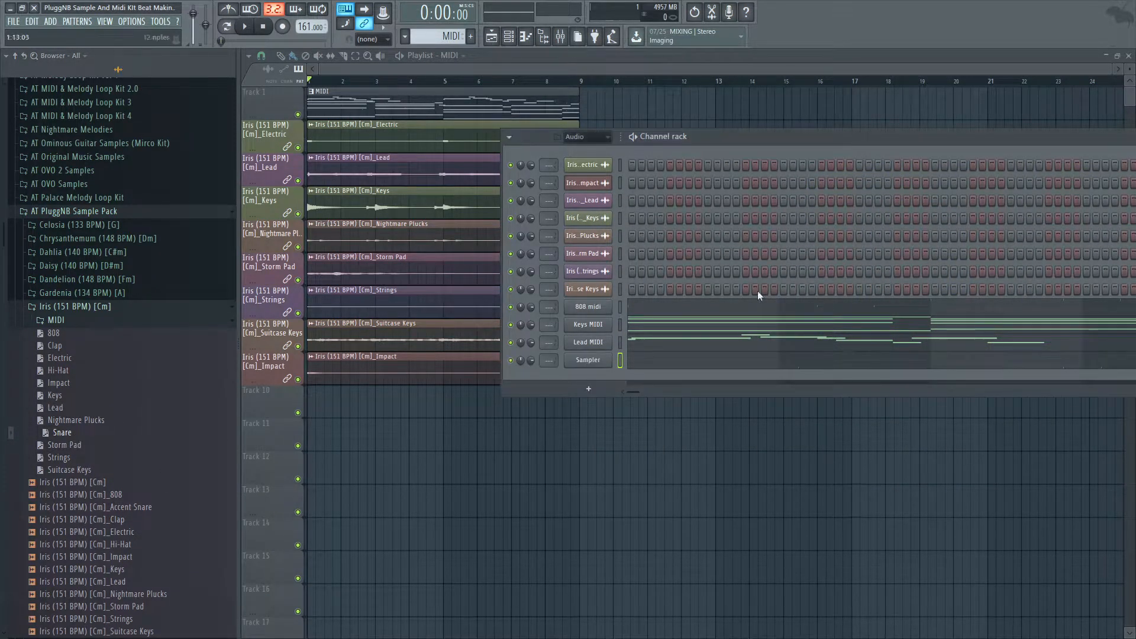
Step: Lock the first playlist track to its MIDI pattern content and shrink it to a thin, muted track
{"action": "left_click_drag", "start_coordinate": [810, 148], "coordinate": [456, 157]}
{"action": "right_click", "coordinate": [251, 87]}
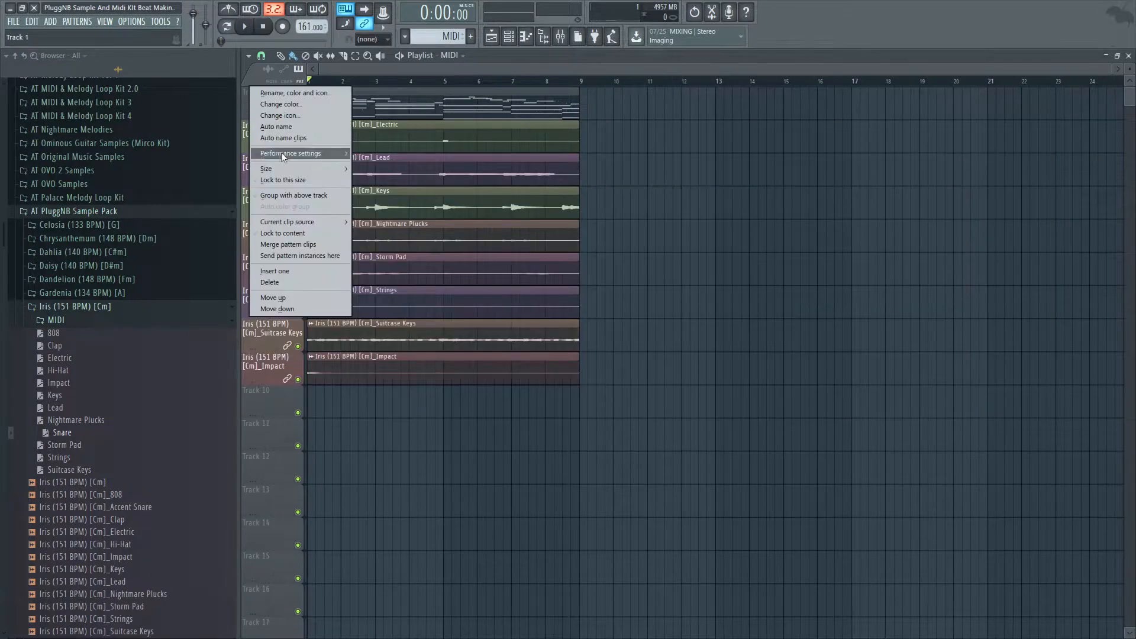
{"action": "left_click", "coordinate": [310, 243]}
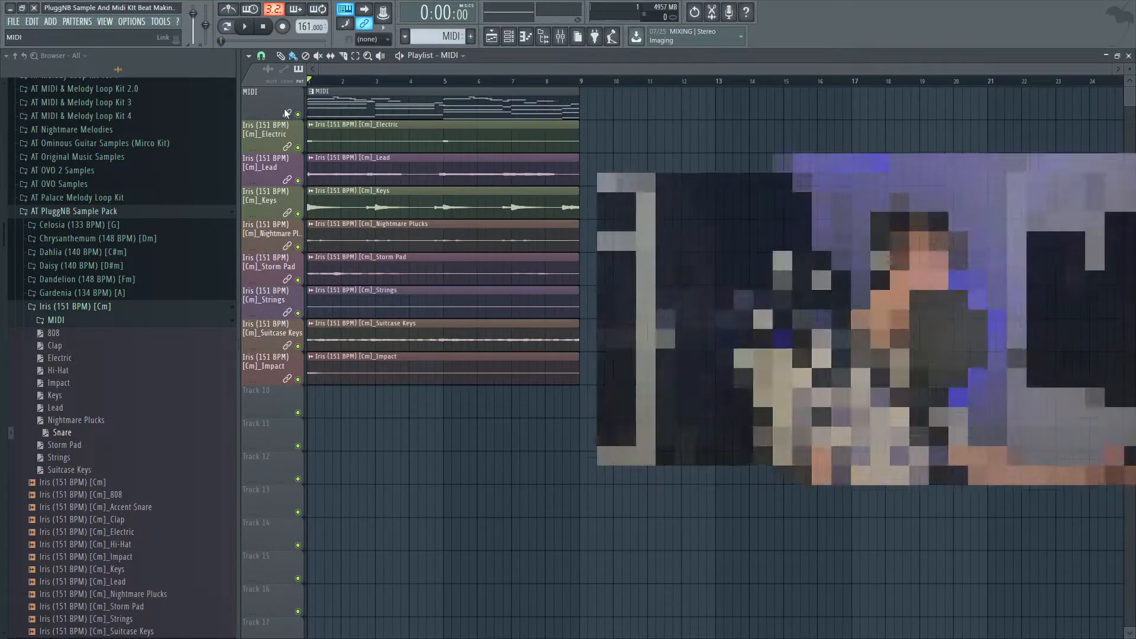
{"action": "left_click_drag", "start_coordinate": [280, 112], "coordinate": [281, 96]}
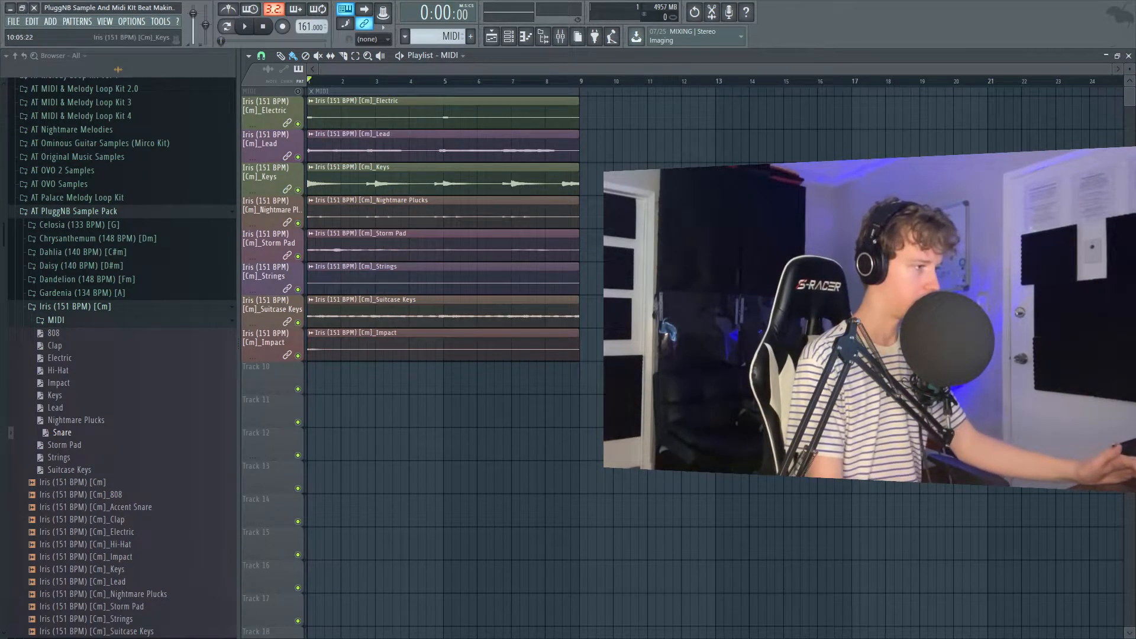
Step: Play the stems and duplicate the whole eight-bar section twice so the arrangement runs through bar 24
{"action": "key", "text": "space"}
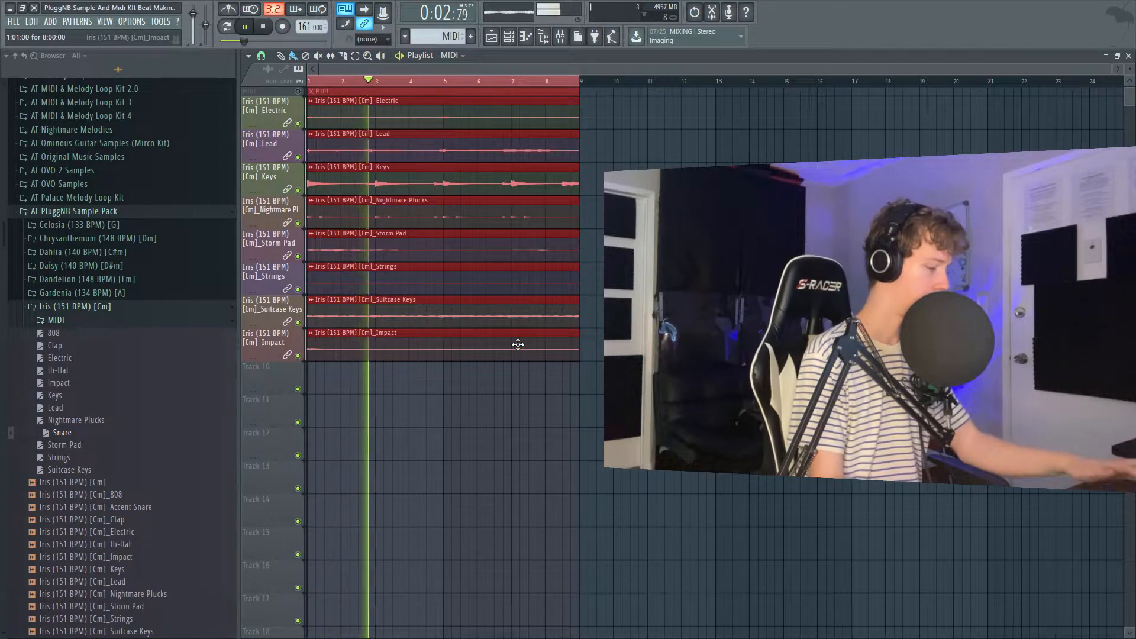
{"action": "key", "text": "ctrl+b"}
{"action": "key", "text": "ctrl+b"}
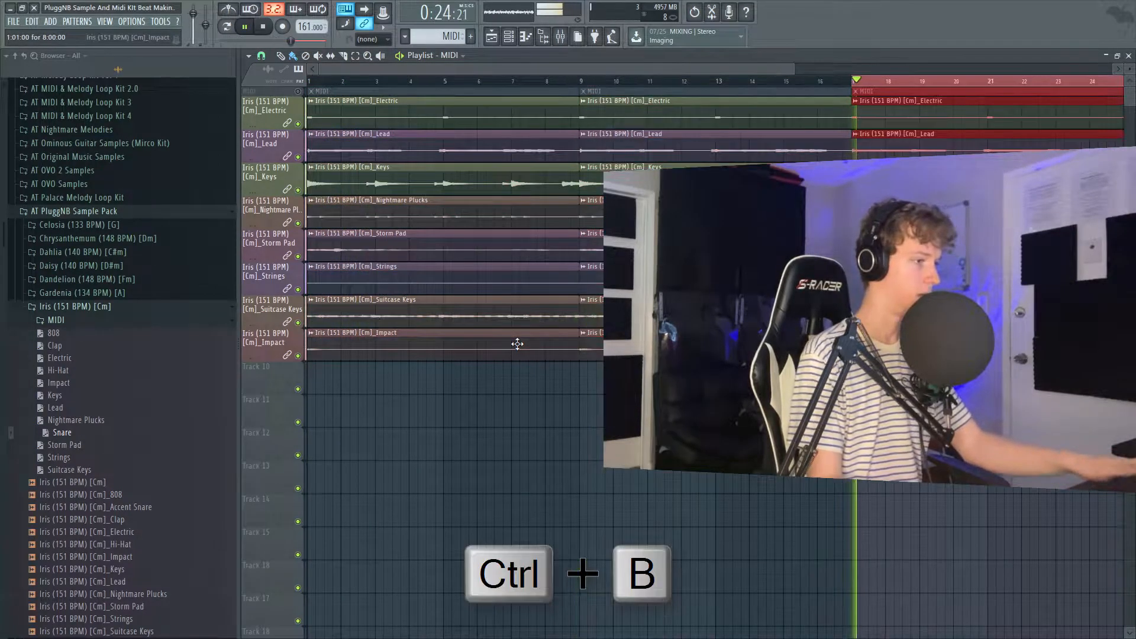
{"action": "scroll", "coordinate": [514, 342], "scroll_direction": "down", "scroll_amount": 2}
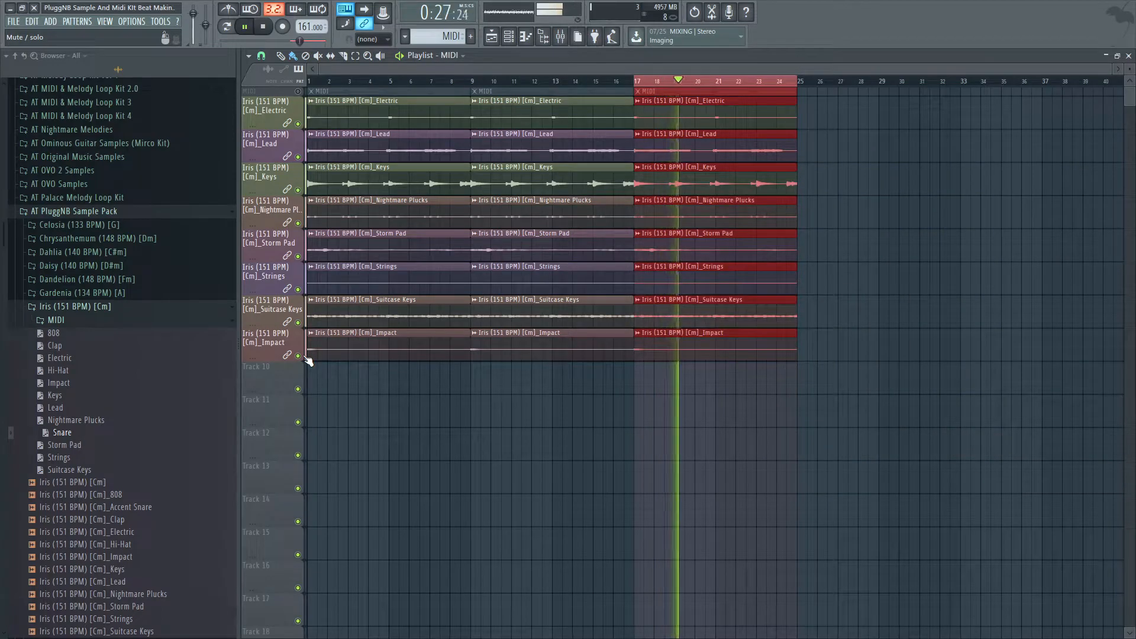
Step: Delete the Impact and Lead clips from the first eight bars while listening to the arrangement from the start
{"action": "right_click", "coordinate": [454, 353]}
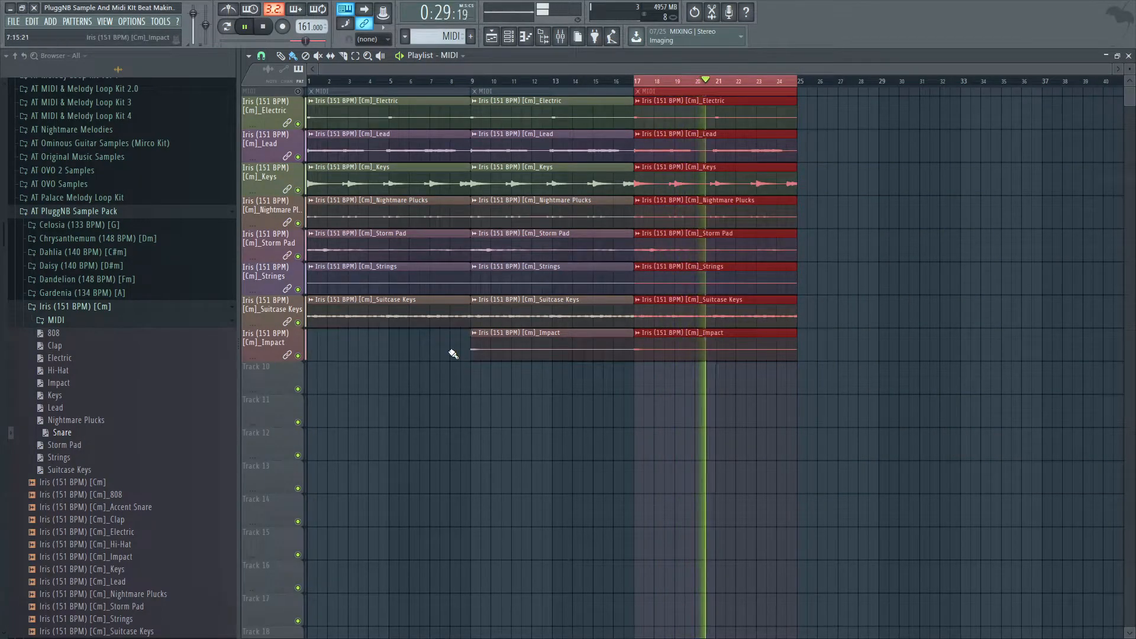
{"action": "key", "text": "space"}
{"action": "key", "text": "space"}
{"action": "left_click", "coordinate": [318, 81]}
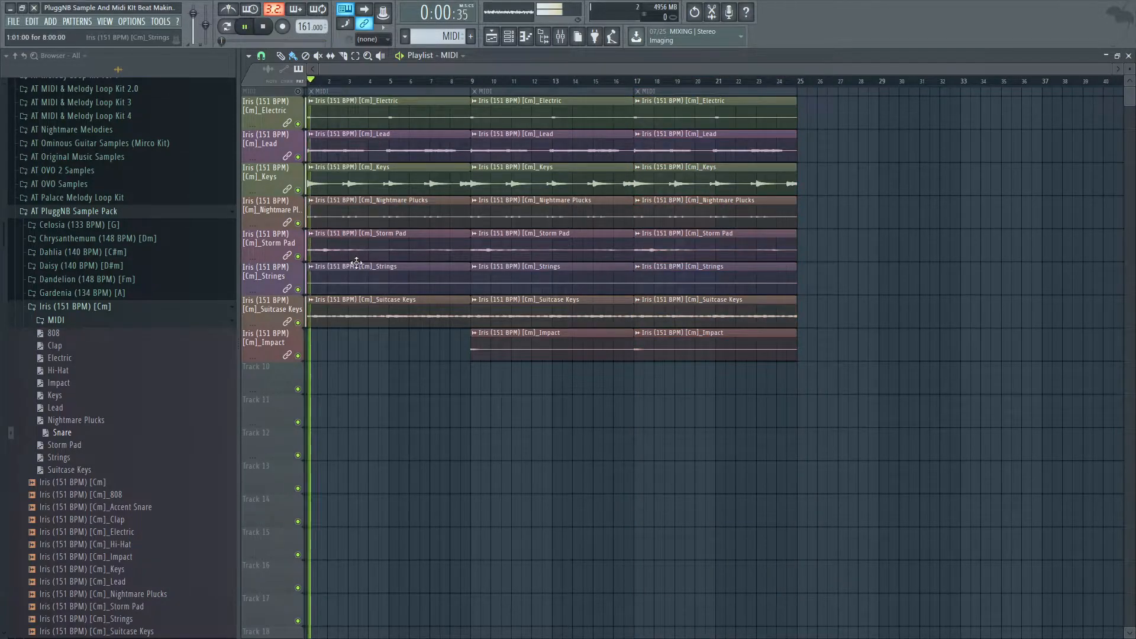
{"action": "right_click", "coordinate": [351, 149]}
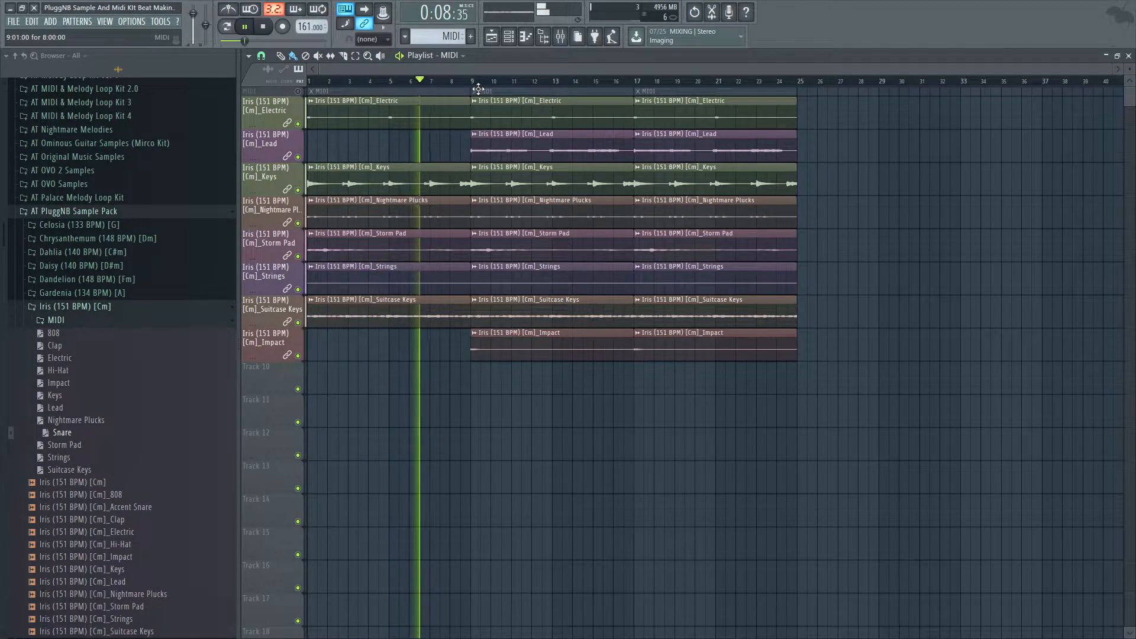
Step: Add time markers named Intro at bar 1, Chorus at bar 9 and Verse at bar 25
{"action": "key", "text": "alt+t"}
{"action": "type", "text": "Intro"}
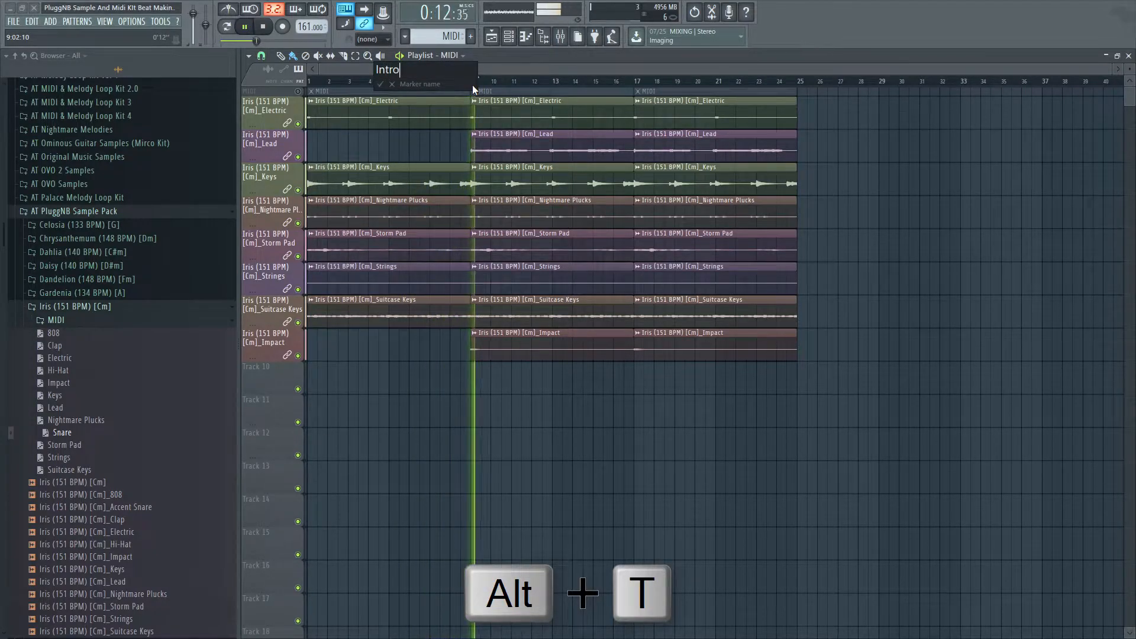
{"action": "key", "text": "Return"}
{"action": "key", "text": "space"}
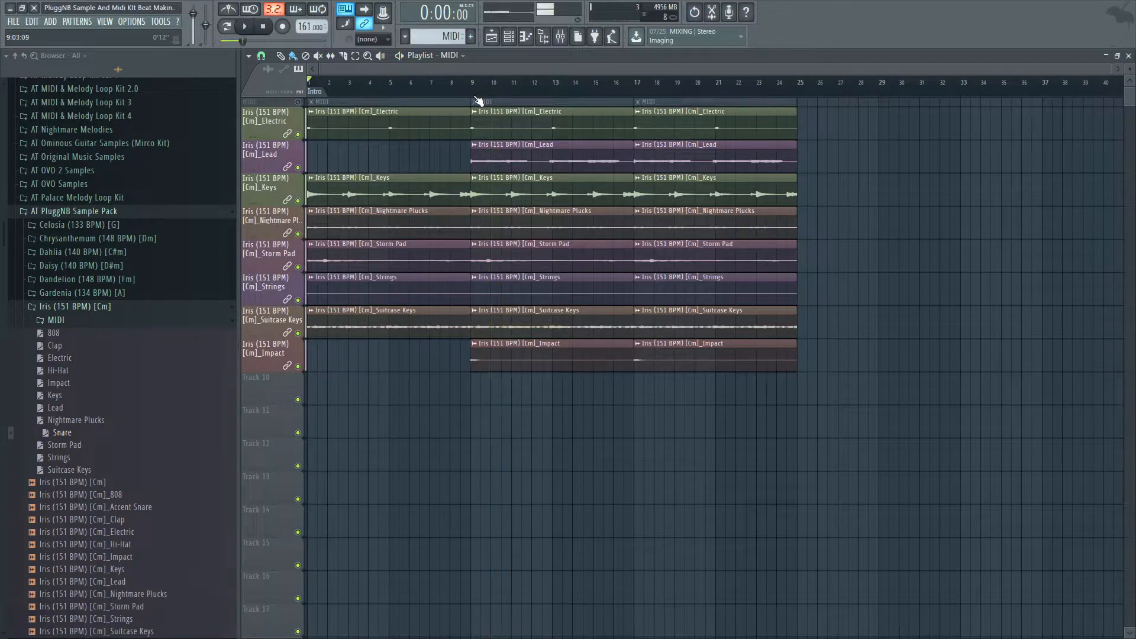
{"action": "left_click", "coordinate": [488, 105]}
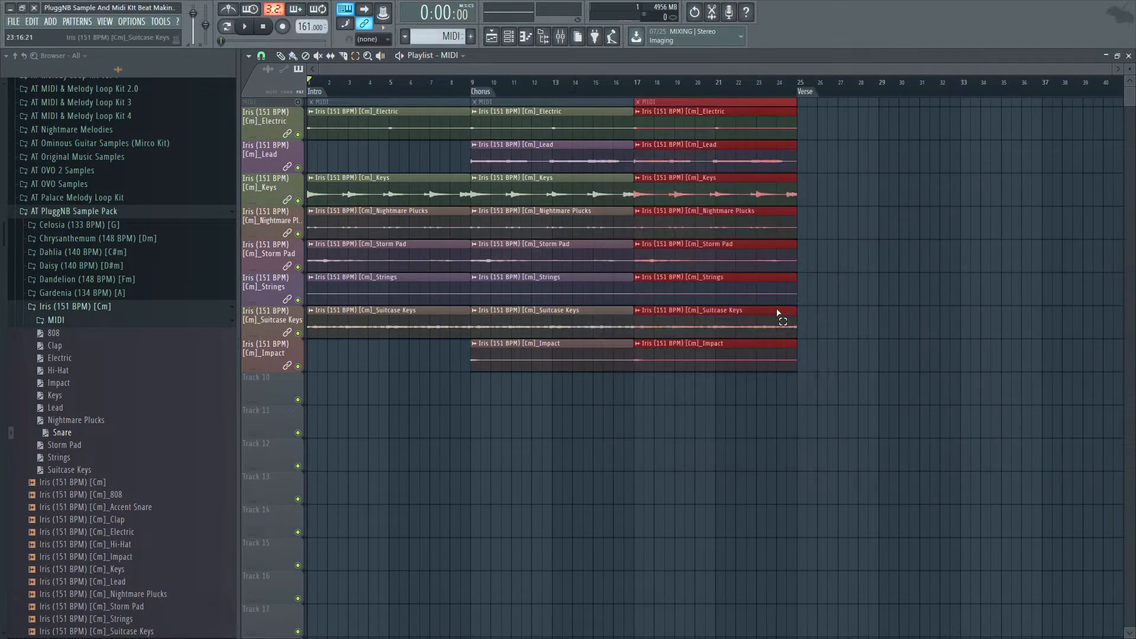
Step: Duplicate the section starting at bar 17 so a copy of all stems begins at the Verse marker
{"action": "key", "text": "ctrl+b"}
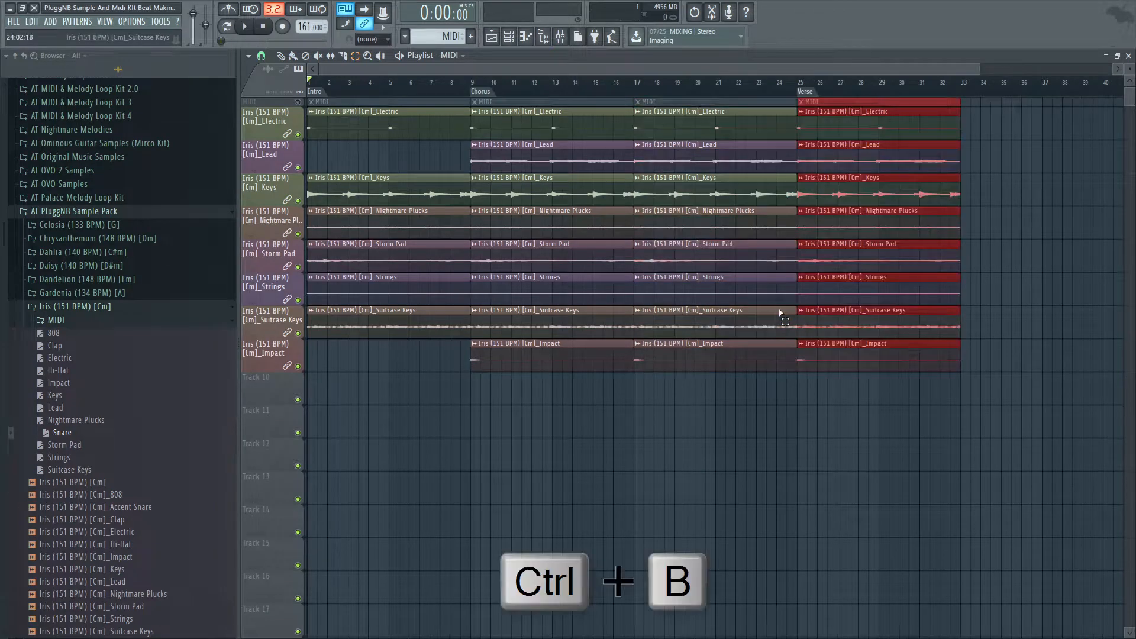
Step: Duplicate the verse section twice so it runs through bar 48, and add a Chorus marker at bar 49
{"action": "key", "text": "ctrl+b"}
{"action": "key", "text": "ctrl+b"}
{"action": "scroll", "coordinate": [780, 300], "scroll_direction": "down", "scroll_amount": 2}
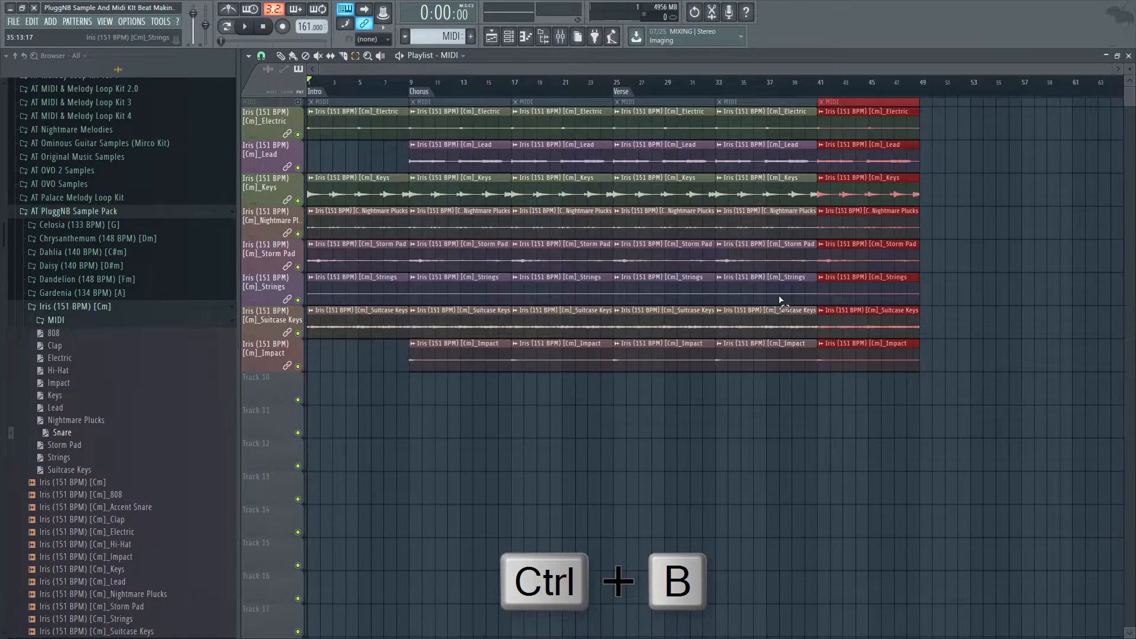
{"action": "left_click", "coordinate": [934, 104]}
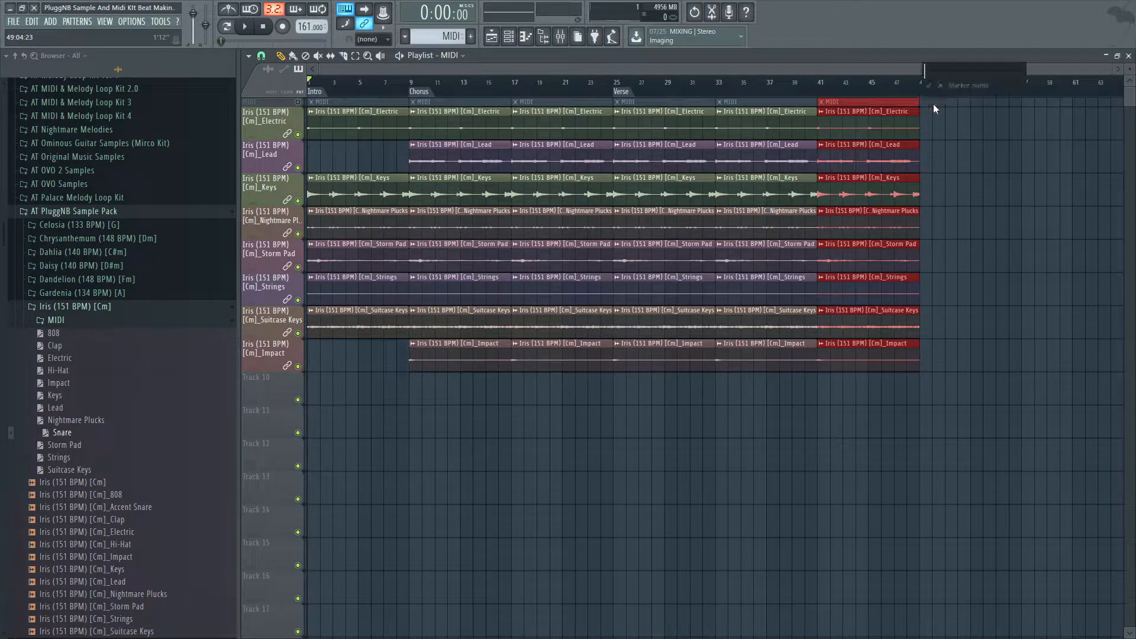
{"action": "type", "text": "Chorus"}
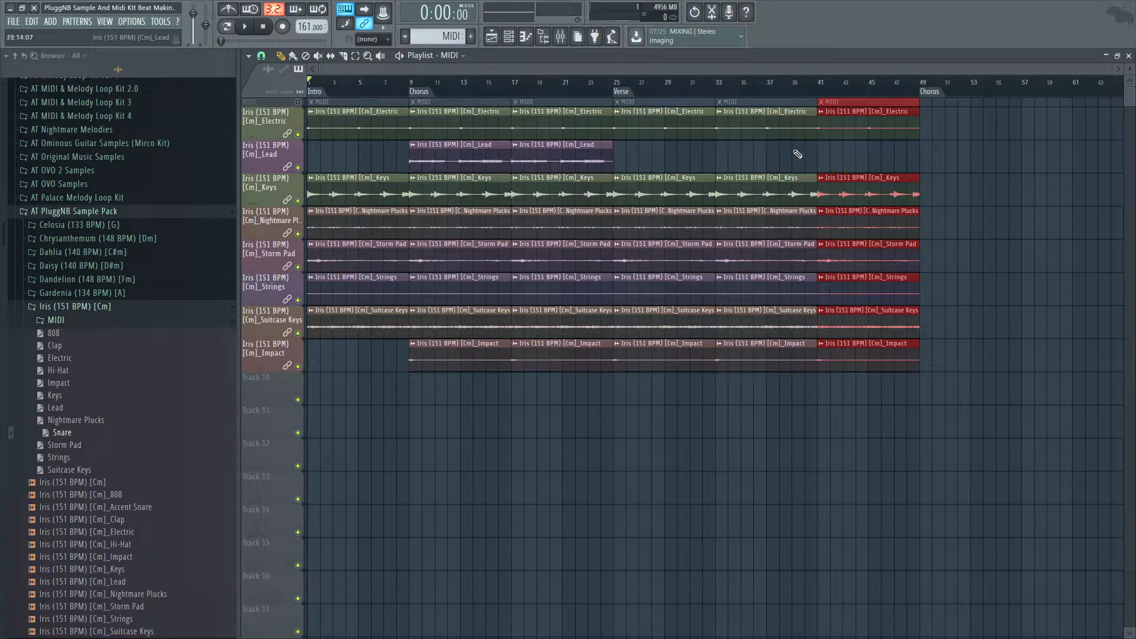
Step: Play from the Verse marker and delete the Suitcase Keys clip at bar 25 and the Impact clips at bars 33 and 41
{"action": "left_click", "coordinate": [615, 89]}
{"action": "key", "text": "space"}
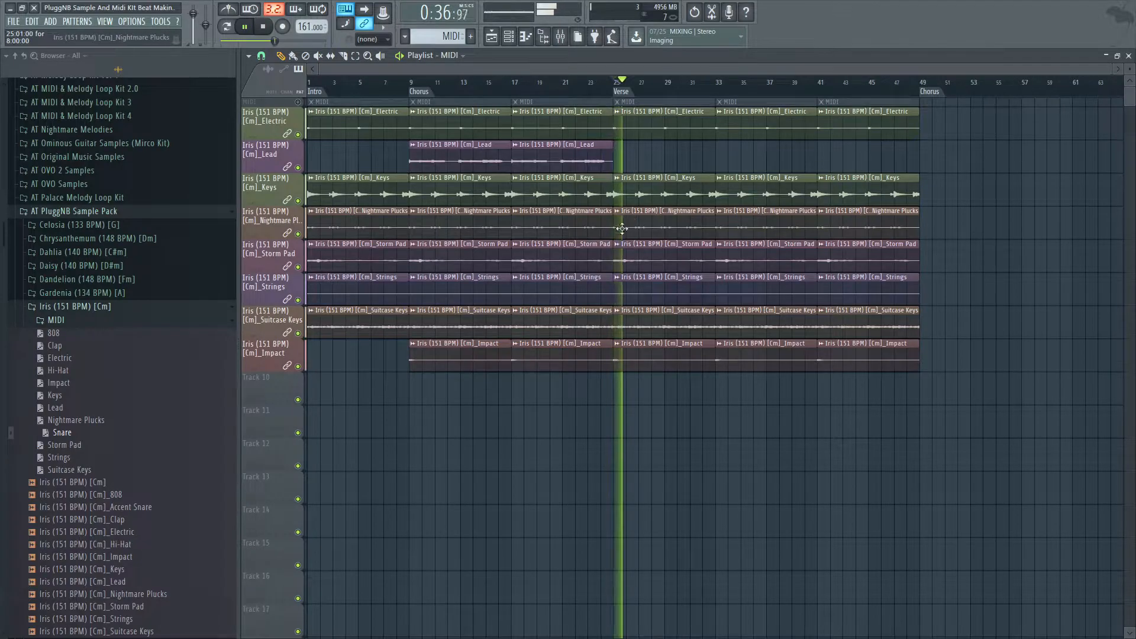
{"action": "right_click", "coordinate": [693, 231]}
{"action": "key", "text": "space"}
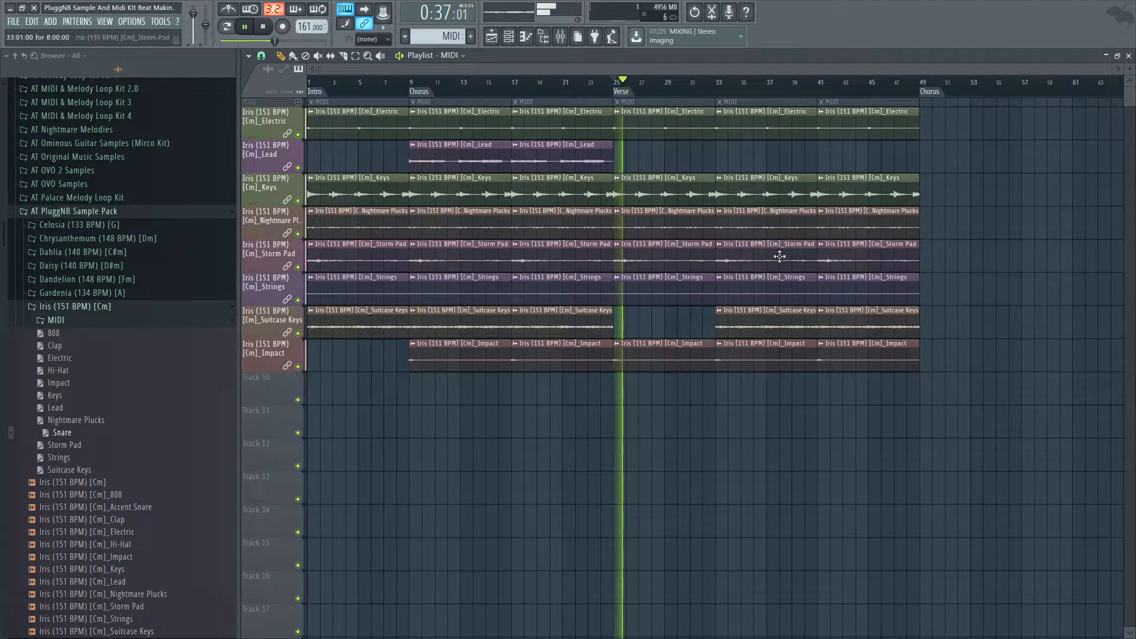
{"action": "right_click", "coordinate": [745, 353]}
{"action": "right_click", "coordinate": [832, 358]}
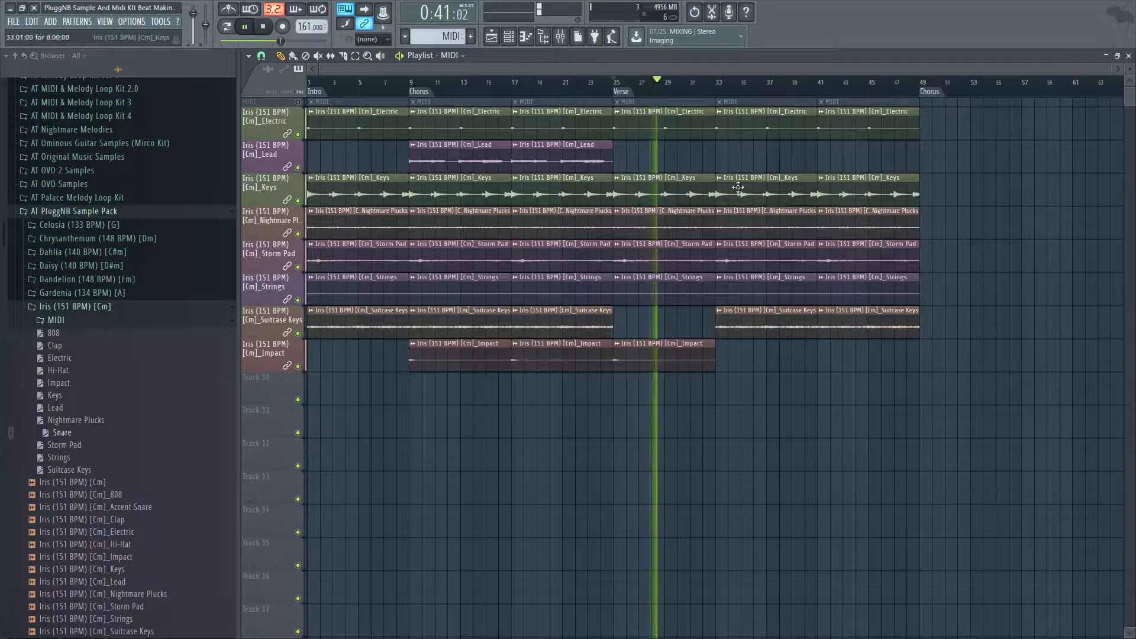
Step: Shorten the verse's Electric clips at bars 25, 33 and 41 to three bars each
{"action": "left_click_drag", "start_coordinate": [714, 127], "coordinate": [650, 155]}
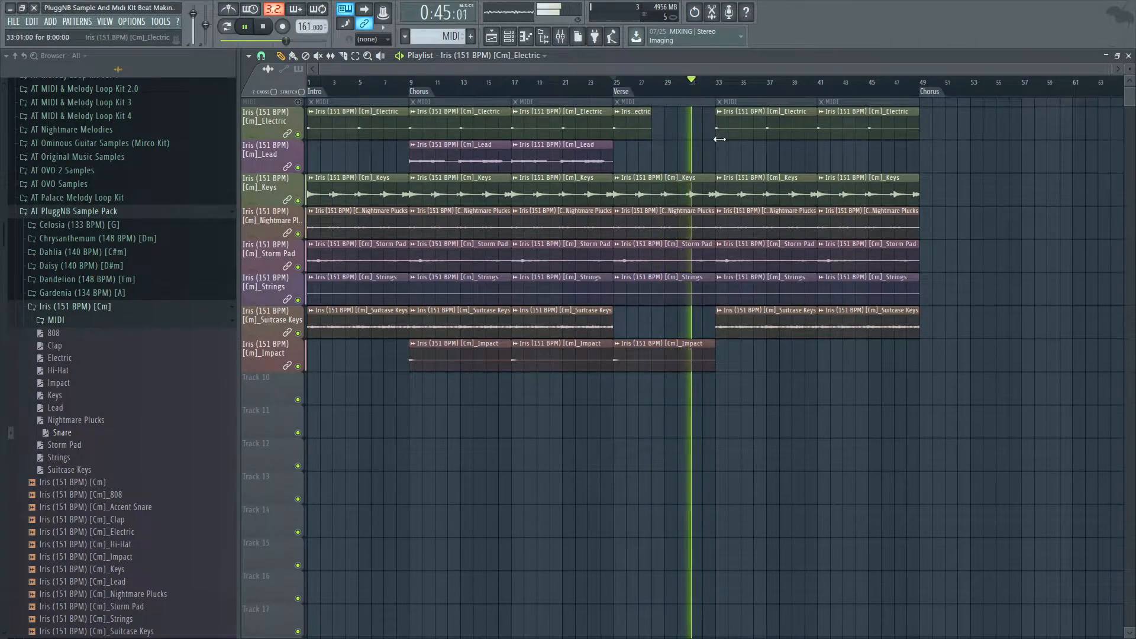
{"action": "left_click_drag", "start_coordinate": [817, 125], "coordinate": [753, 128]}
{"action": "right_click", "coordinate": [828, 127]}
{"action": "left_click", "coordinate": [828, 127]}
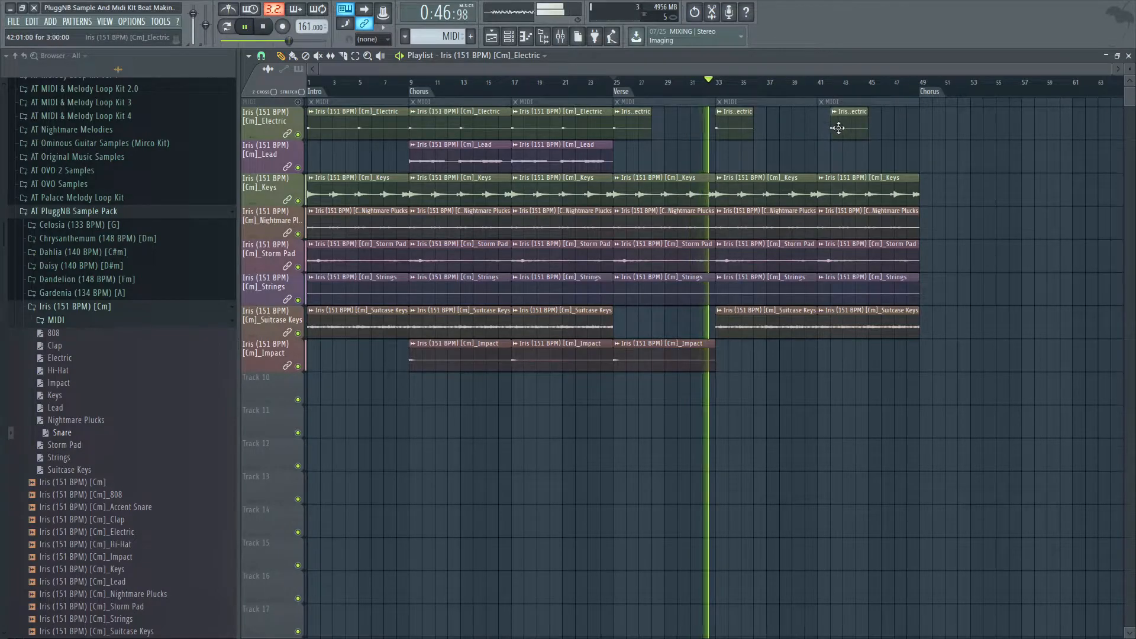
Step: Delete the Suitcase Keys clips at bars 33 and 41 and the Strings clip at bar 25
{"action": "right_click", "coordinate": [762, 333]}
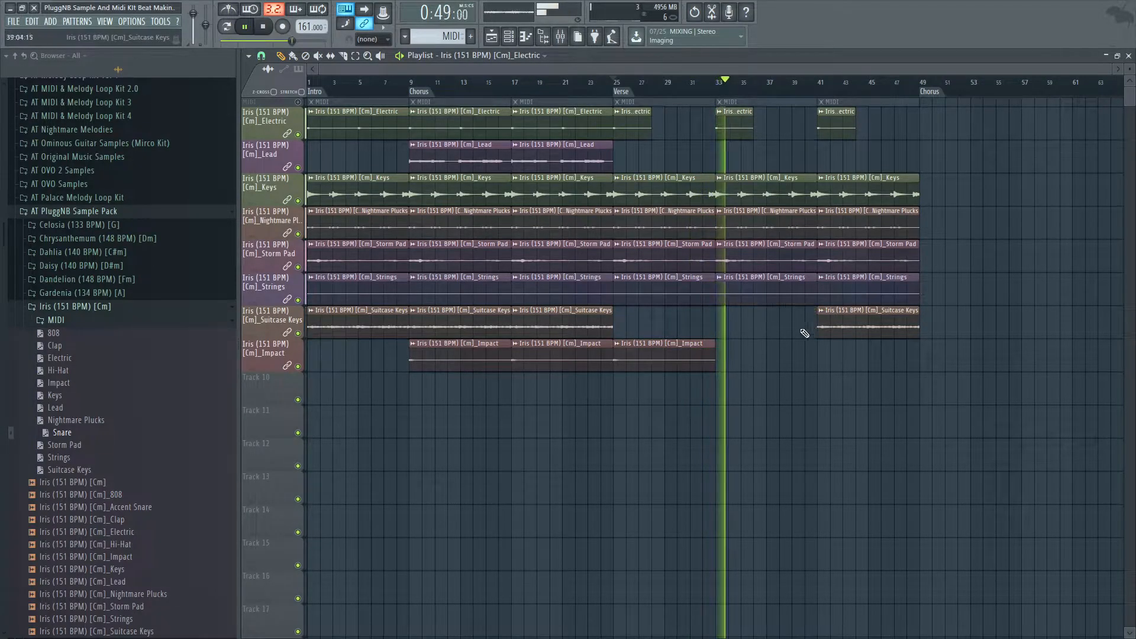
{"action": "right_click", "coordinate": [840, 332]}
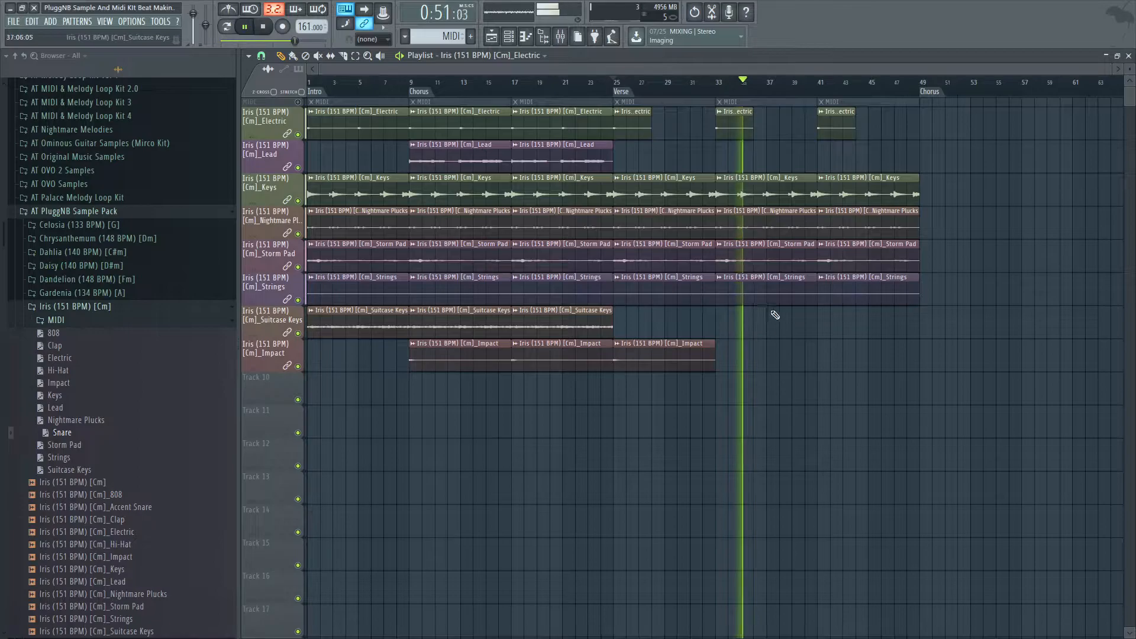
{"action": "right_click", "coordinate": [666, 290]}
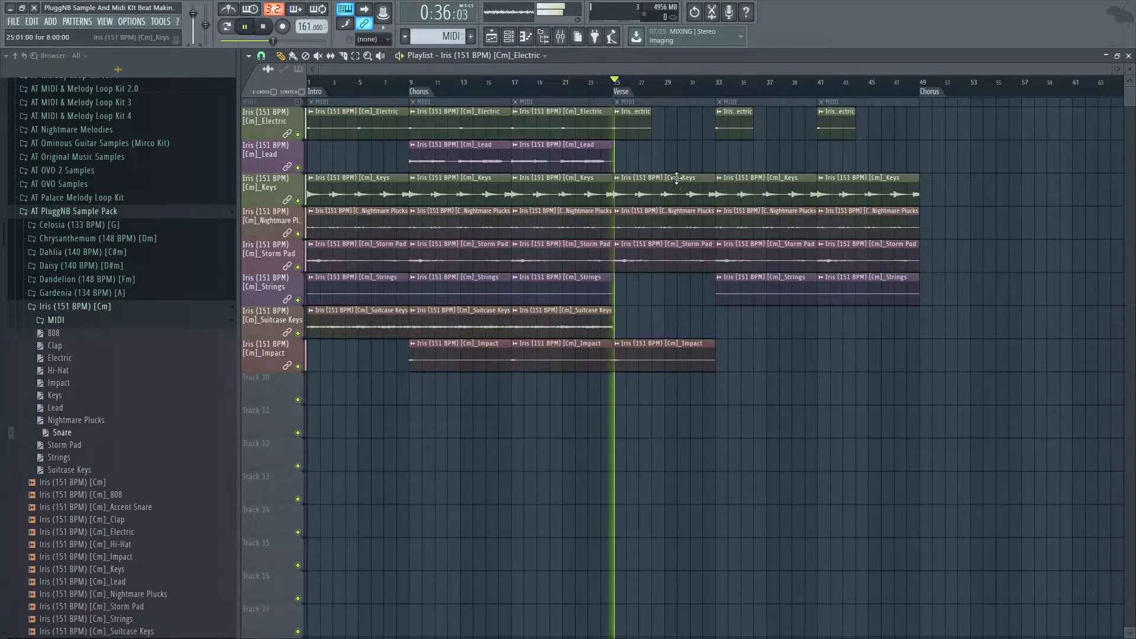
Step: Place a Suitcase Keys clip at bar 41 and copy the chorus from bars 9 to 24 to the Chorus marker at bar 49
{"action": "left_click", "coordinate": [717, 83]}
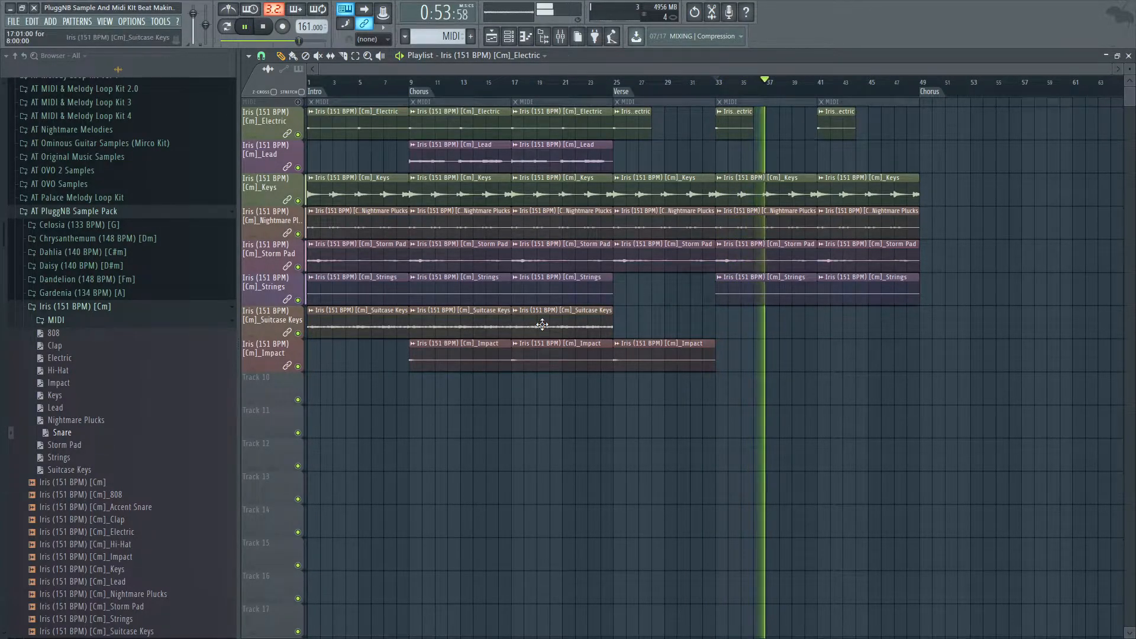
{"action": "left_click", "coordinate": [822, 326]}
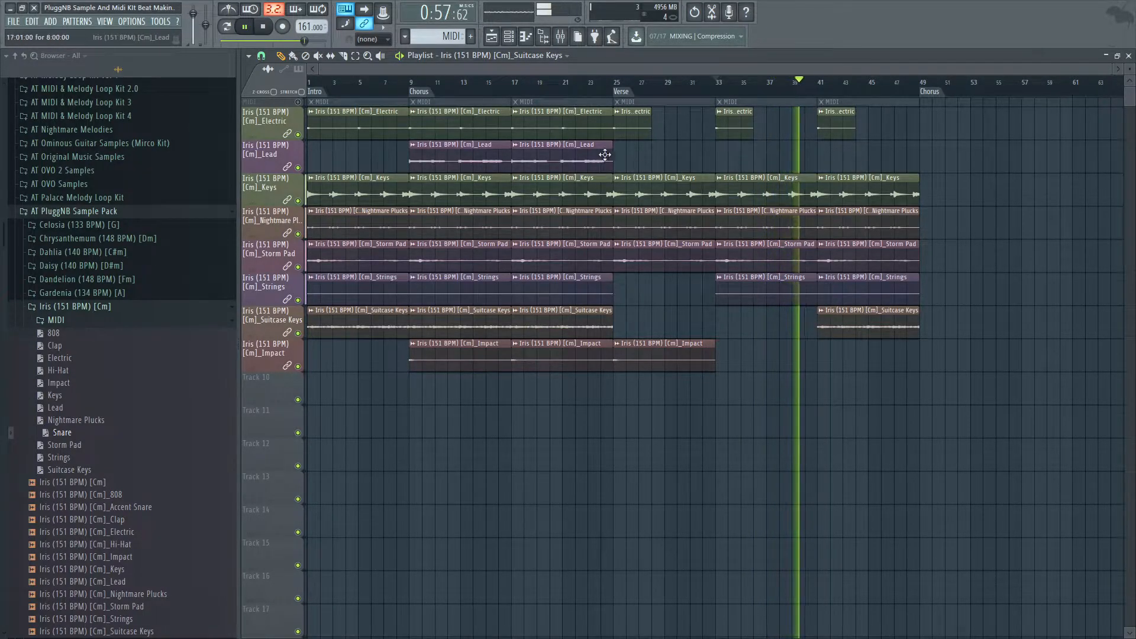
{"action": "left_click_drag", "start_coordinate": [414, 99], "coordinate": [581, 408]}
{"action": "left_click_drag", "start_coordinate": [568, 305], "coordinate": [1084, 315]}
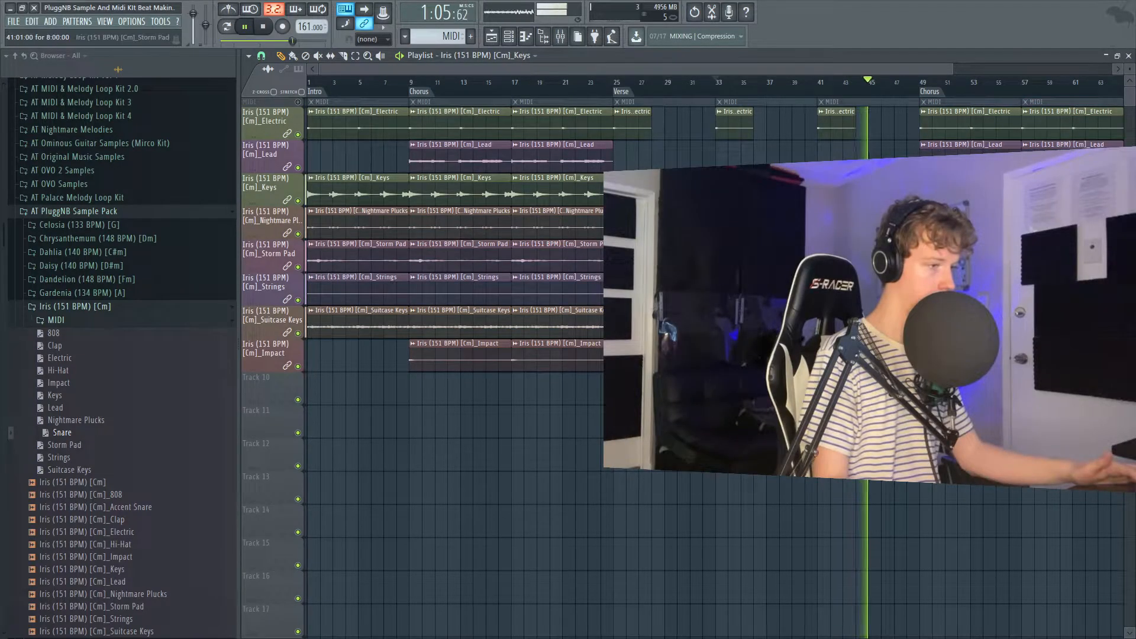
Step: Trim the Keys, Nightmare Plucks and Storm Pad clips to end at bar 48, and duplicate bars 25 through 64 starting at bar 65
{"action": "left_click", "coordinate": [869, 224]}
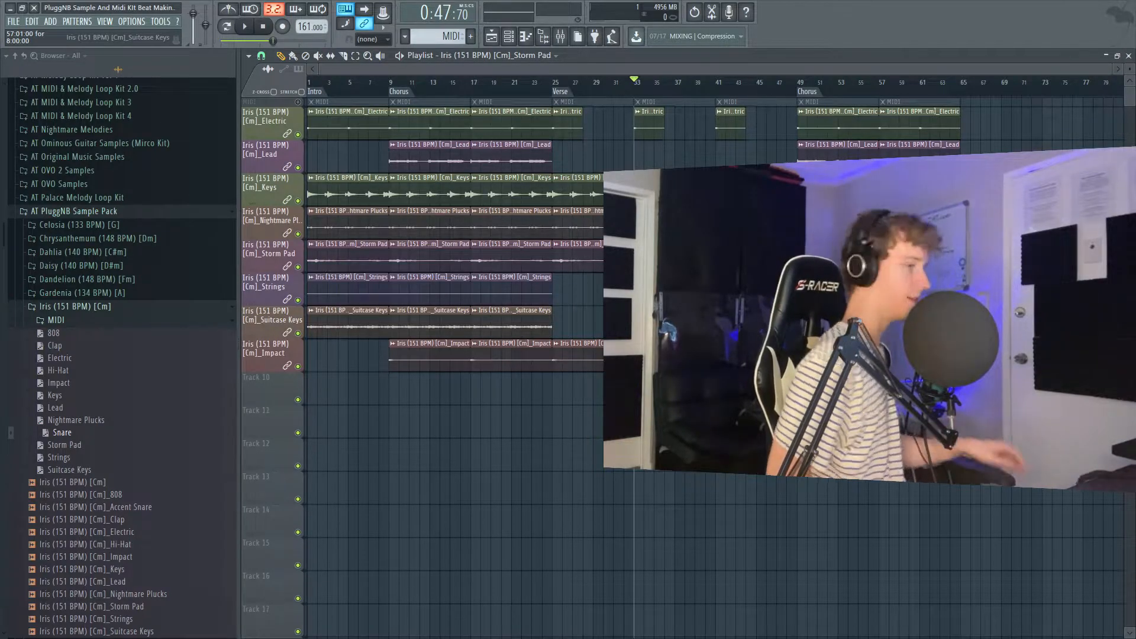
{"action": "left_click_drag", "start_coordinate": [557, 98], "coordinate": [1014, 439]}
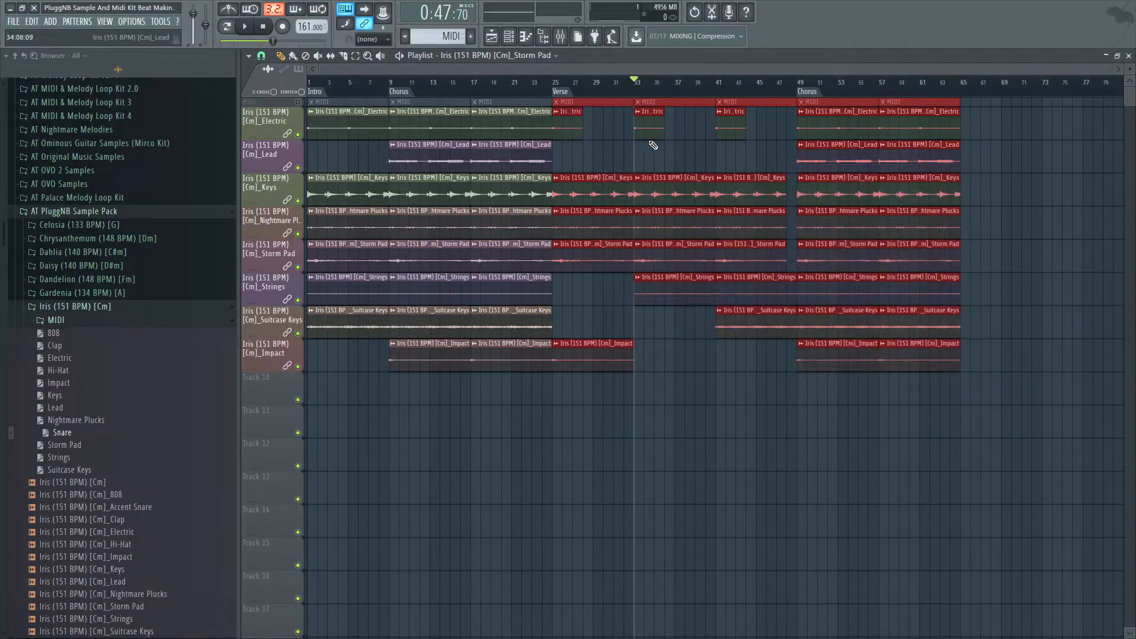
{"action": "key", "text": "ctrl+b"}
{"action": "scroll", "coordinate": [647, 137], "scroll_direction": "down", "scroll_amount": 3}
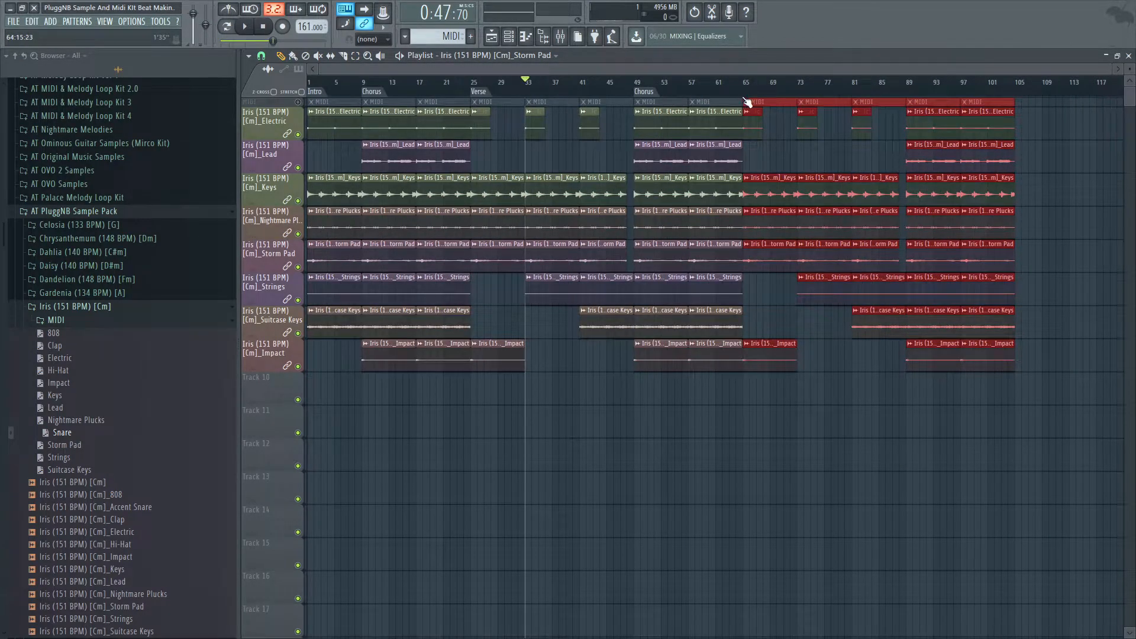
Step: Add time markers named Verse 2 at bar 65, Chorus 3 at bar 89 and Outro at bar 105
{"action": "type", "text": "Verse 2"}
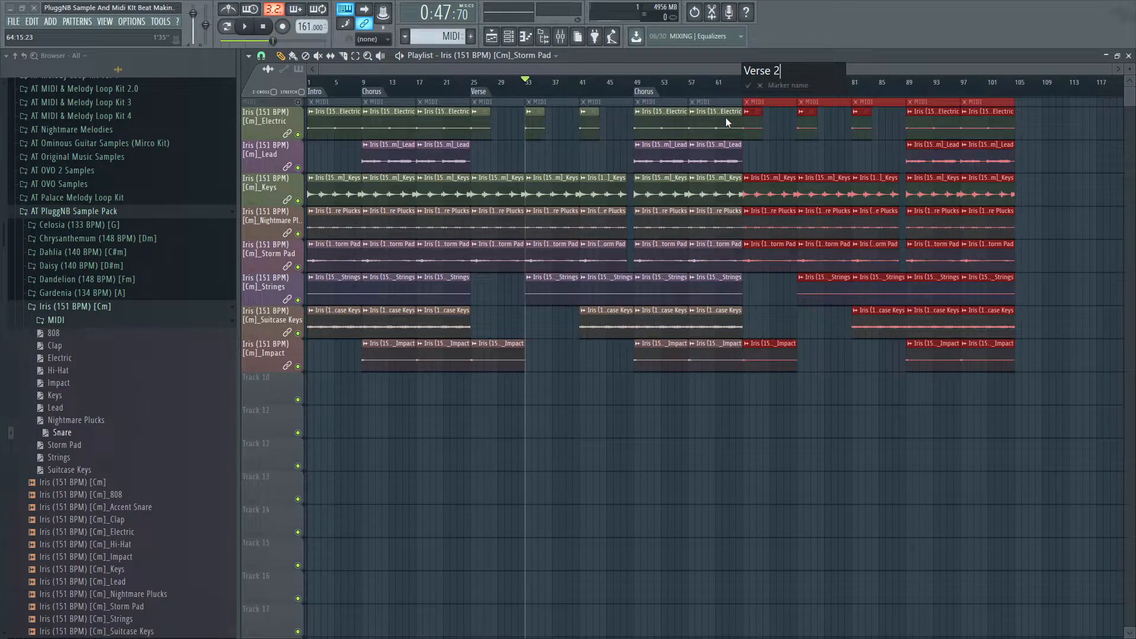
{"action": "key", "text": "Return"}
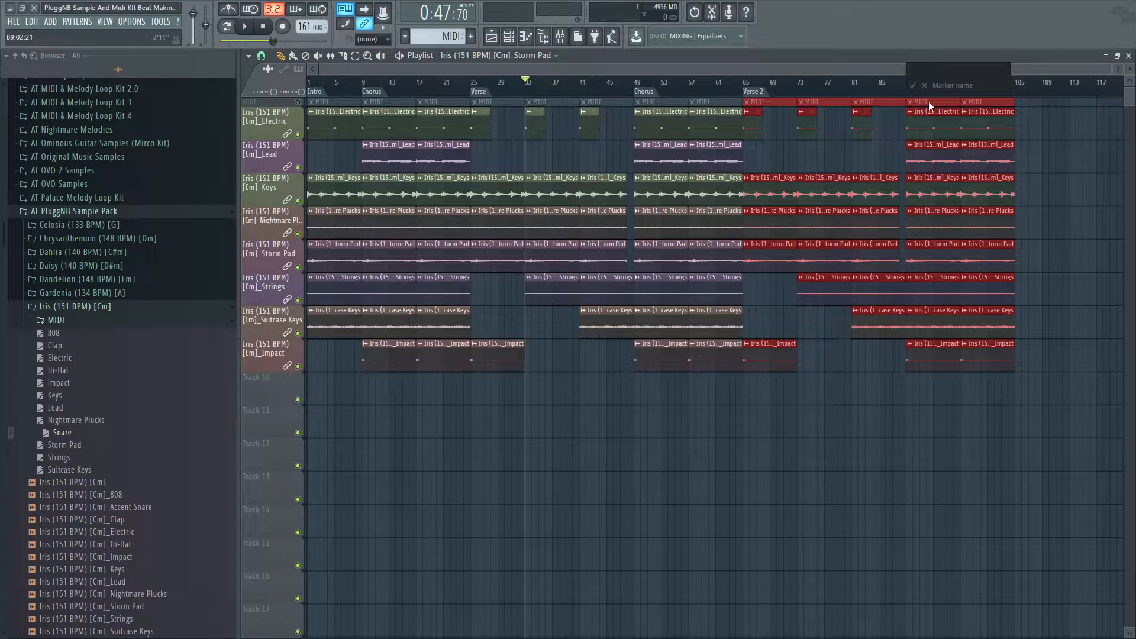
{"action": "type", "text": "Chorus 3"}
{"action": "key", "text": "Return"}
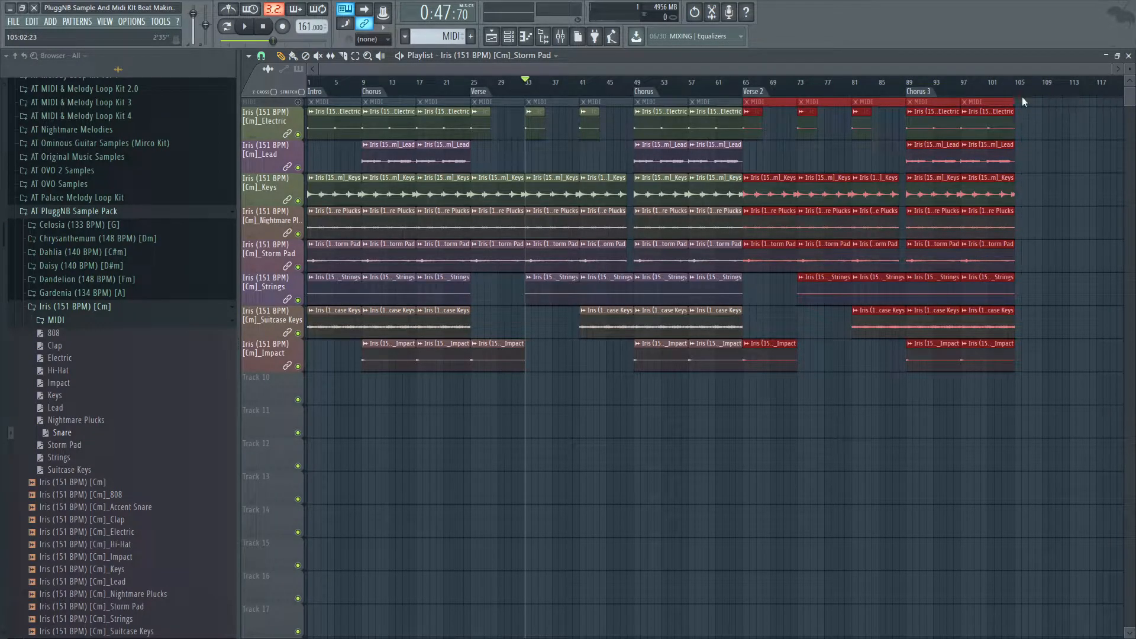
{"action": "type", "text": "Outro"}
{"action": "key", "text": "Return"}
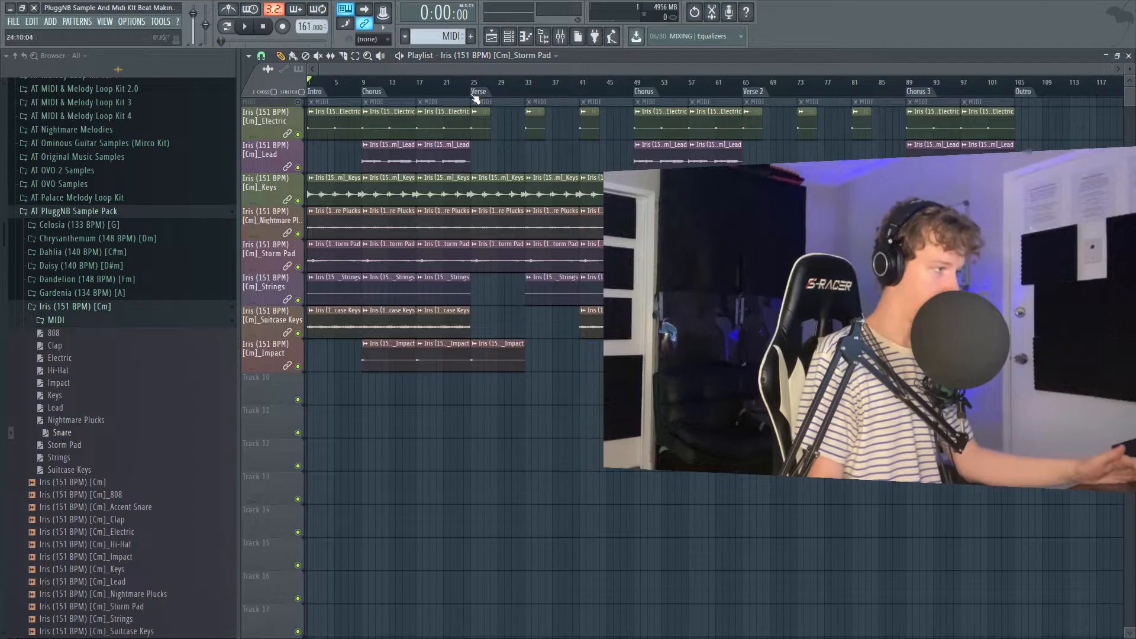
Step: Create a pattern named 808s and copy the 808 midi channel's notes from the MIDI pattern for use in it
{"action": "left_click", "coordinate": [470, 36]}
{"action": "type", "text": "808s"}
{"action": "key", "text": "Return"}
{"action": "scroll", "coordinate": [396, 167], "scroll_direction": "up", "scroll_amount": 1}
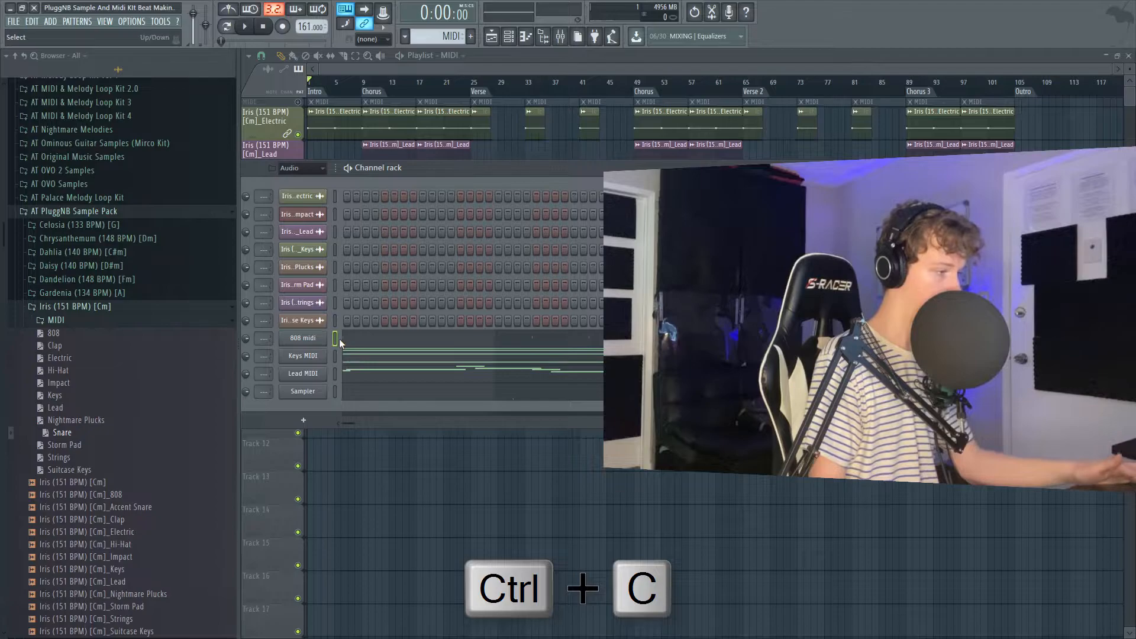
{"action": "key", "text": "KP_Add"}
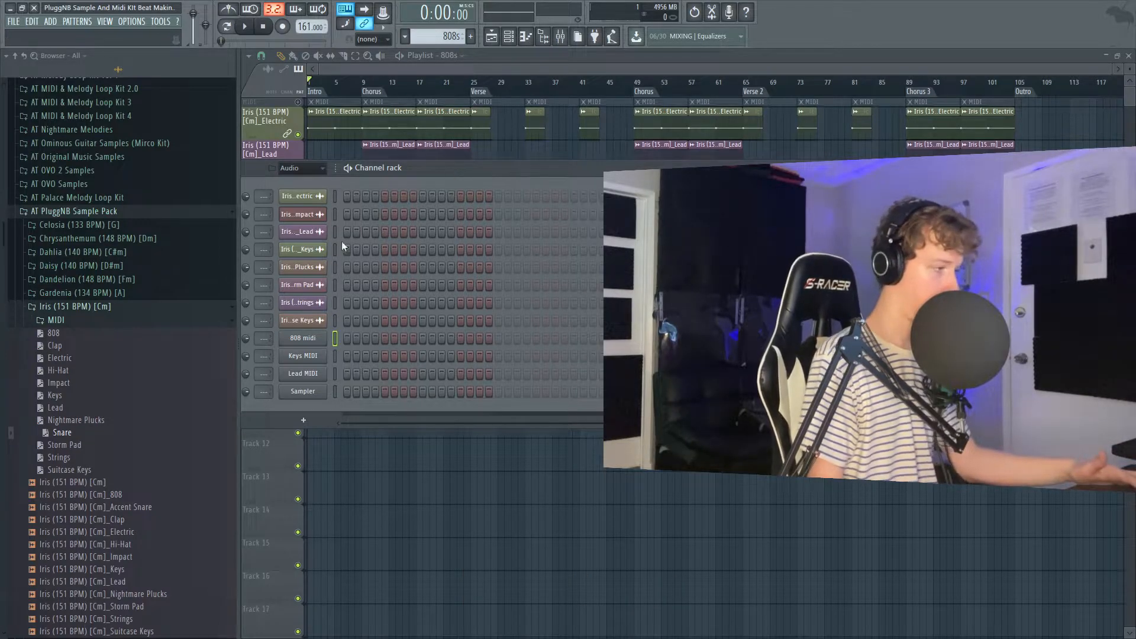
Step: Find AT Sound Kit 6 in the sample browser and open its 808s & Bass folder
{"action": "left_click", "coordinate": [104, 223]}
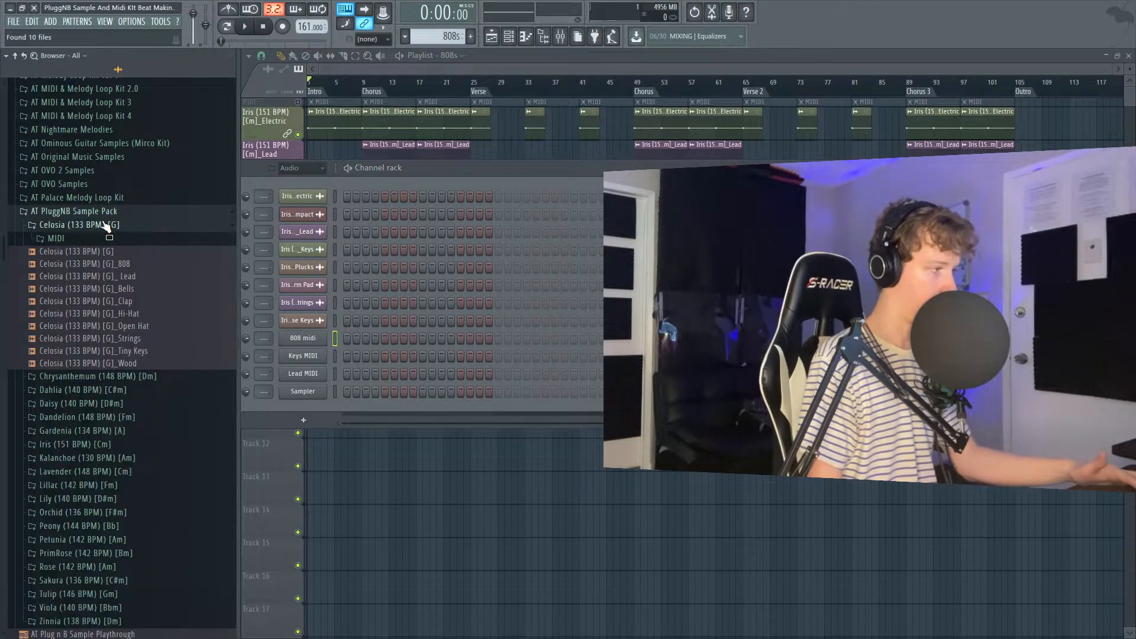
{"action": "left_click", "coordinate": [104, 224]}
{"action": "scroll", "coordinate": [108, 226], "scroll_direction": "up", "scroll_amount": 7}
{"action": "scroll", "coordinate": [104, 355], "scroll_direction": "down", "scroll_amount": 4}
{"action": "scroll", "coordinate": [104, 413], "scroll_direction": "down", "scroll_amount": 3}
{"action": "scroll", "coordinate": [135, 299], "scroll_direction": "up", "scroll_amount": 5}
{"action": "scroll", "coordinate": [121, 305], "scroll_direction": "down", "scroll_amount": 12}
{"action": "left_click", "coordinate": [115, 308]}
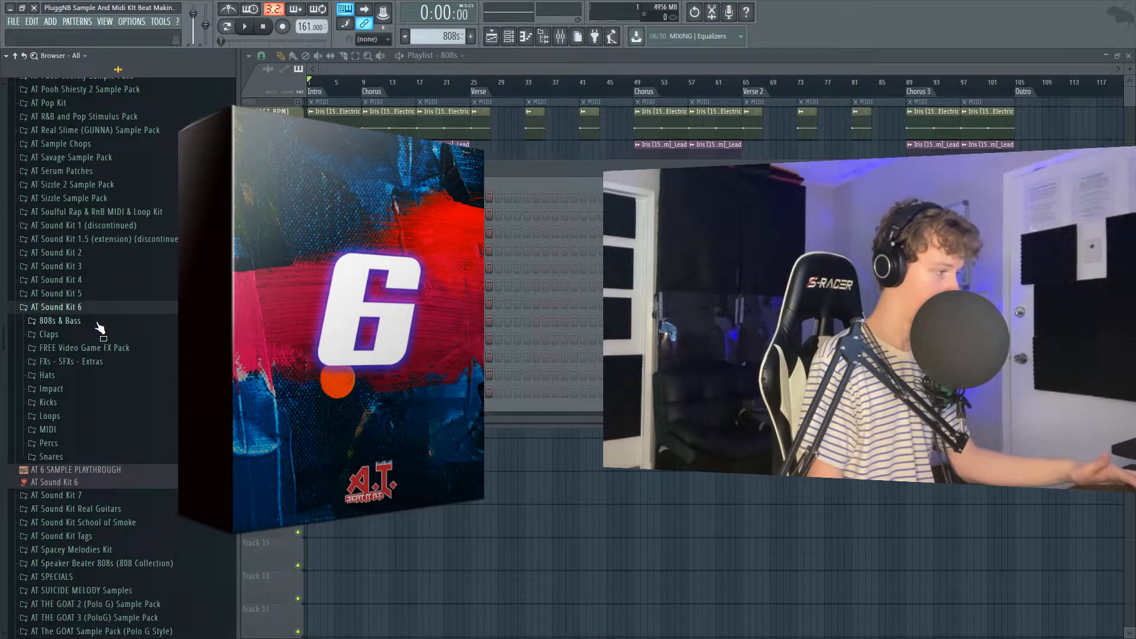
{"action": "left_click", "coordinate": [99, 323]}
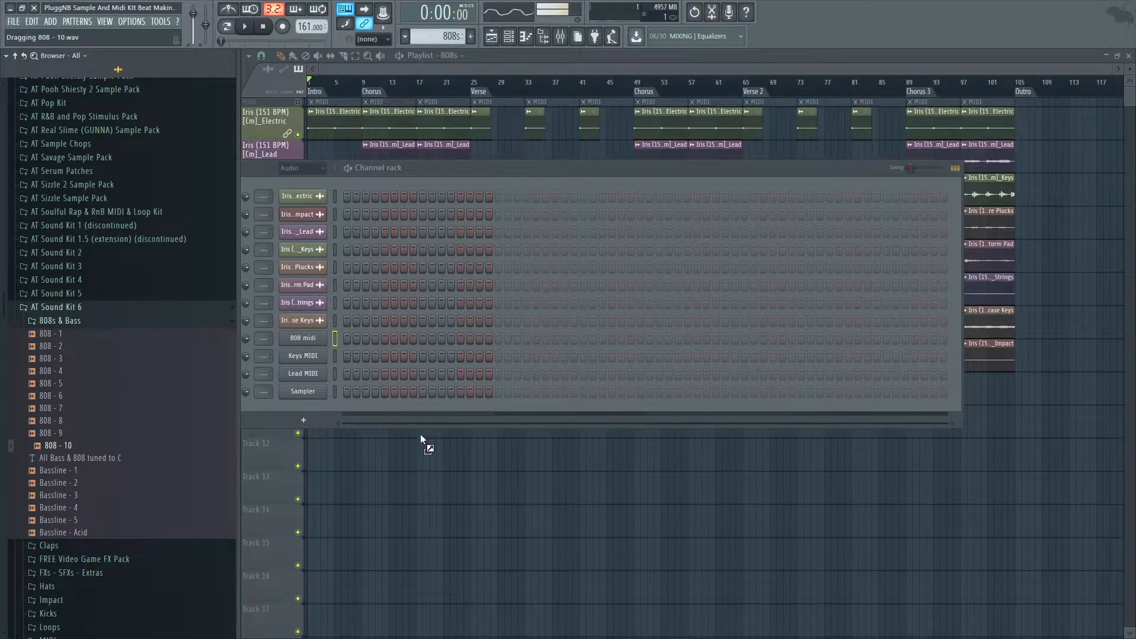
Step: Add the 808 - 10 sample as a new channel, paste the copied 808 notes into it and play the pattern
{"action": "left_click_drag", "start_coordinate": [340, 403], "coordinate": [335, 407]}
{"action": "key", "text": "ctrl+v"}
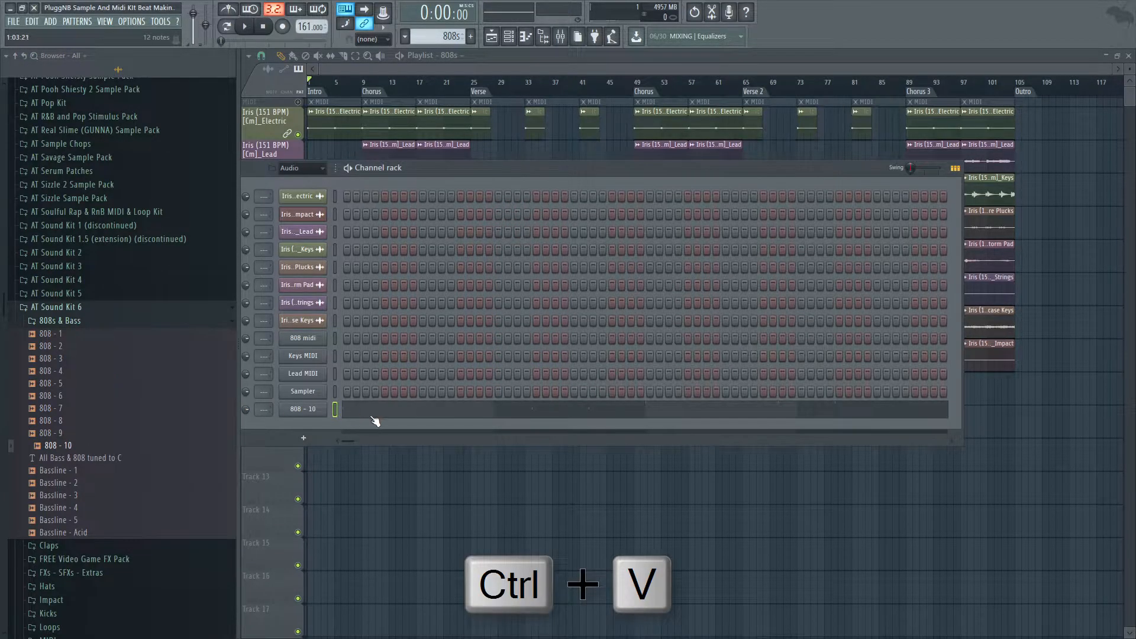
{"action": "left_click", "coordinate": [371, 416]}
{"action": "scroll", "coordinate": [385, 337], "scroll_direction": "down", "scroll_amount": 6}
{"action": "key", "text": "space"}
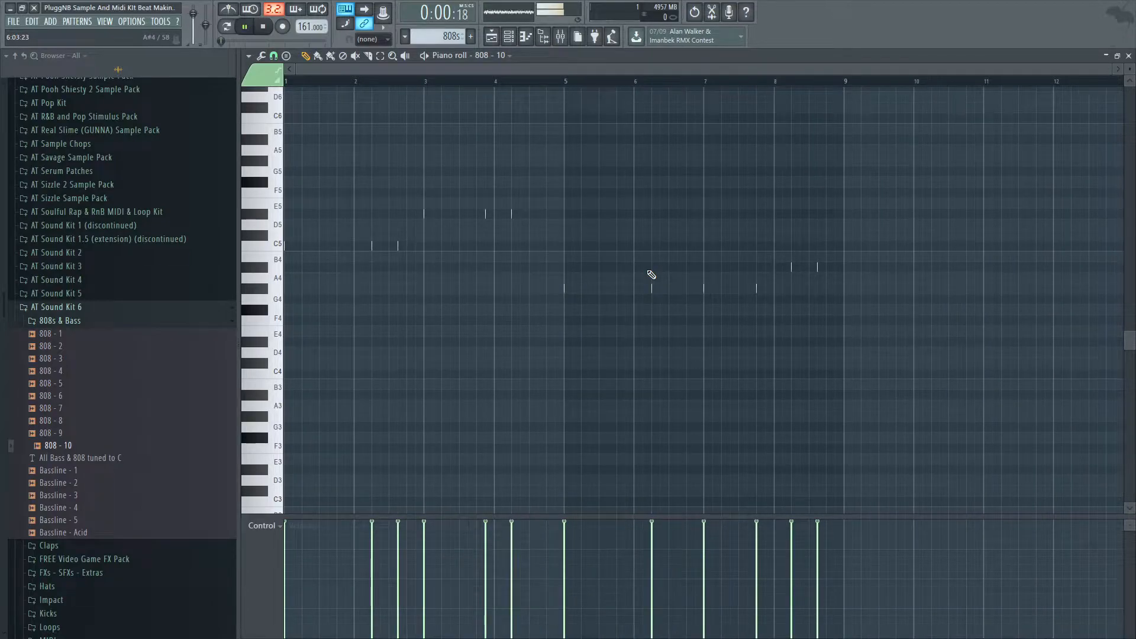
{"action": "key", "text": "Escape"}
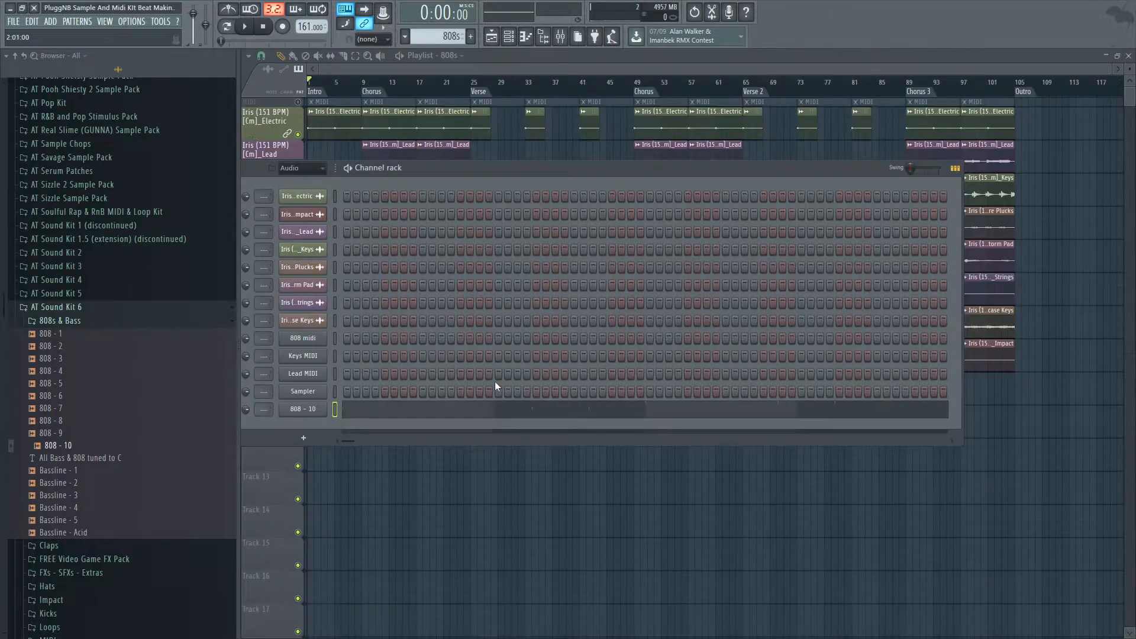
Step: Enable Cut self for the 808 - 10 channel and review its notes in the piano roll
{"action": "left_click", "coordinate": [303, 410]}
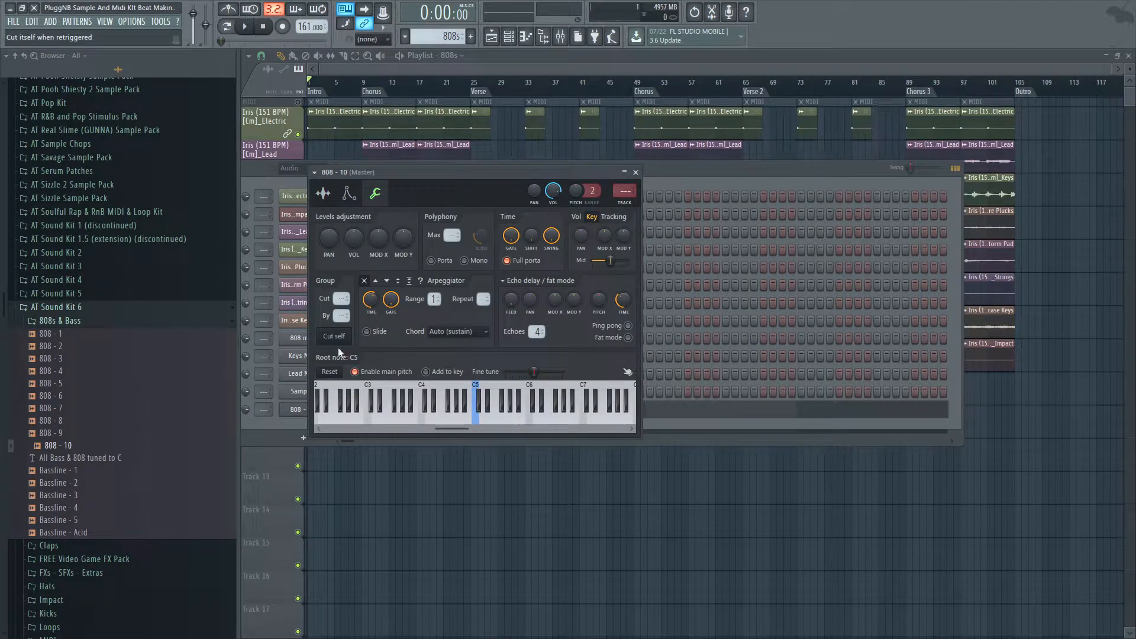
{"action": "left_click", "coordinate": [729, 173]}
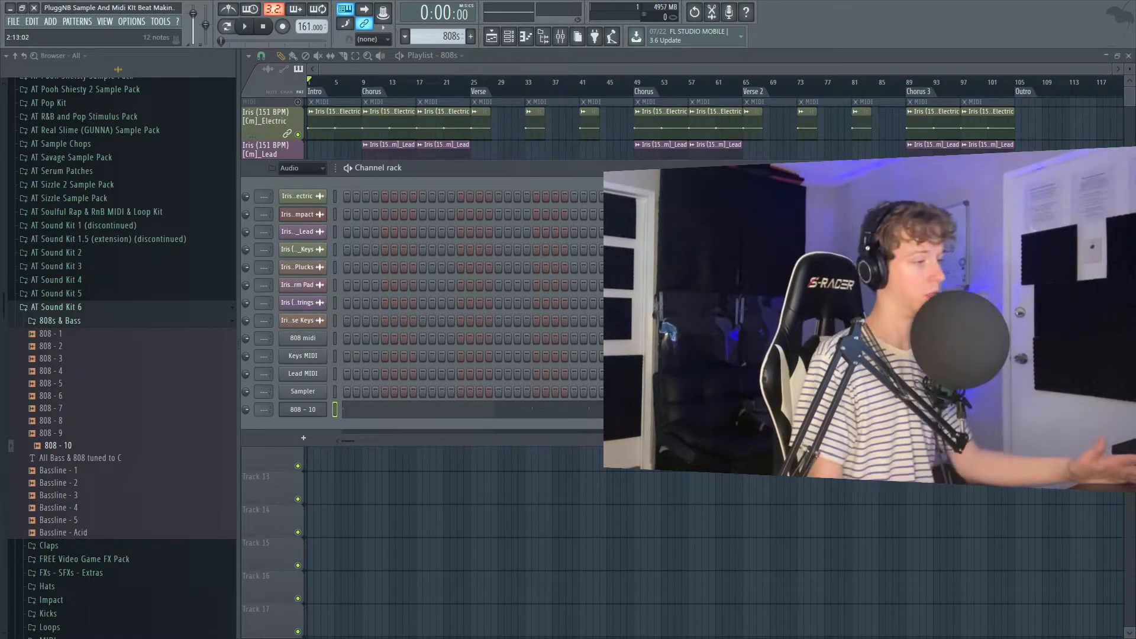
{"action": "left_click", "coordinate": [613, 409]}
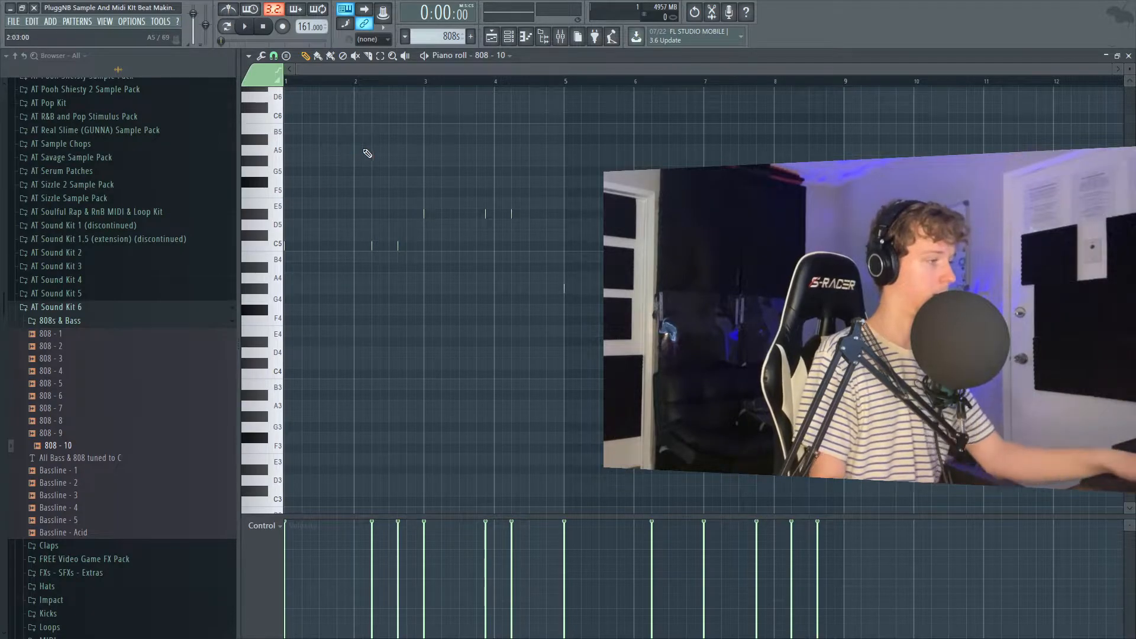
{"action": "key", "text": "Escape"}
Step: Route the 808 - 10 and all Iris stem channels to their own mixer tracks, and shift them to occupy tracks 1 through 9
{"action": "key", "text": "ctrl+l"}
{"action": "left_click_drag", "start_coordinate": [964, 417], "coordinate": [666, 131]}
{"action": "key", "text": "ctrl+shift+l"}
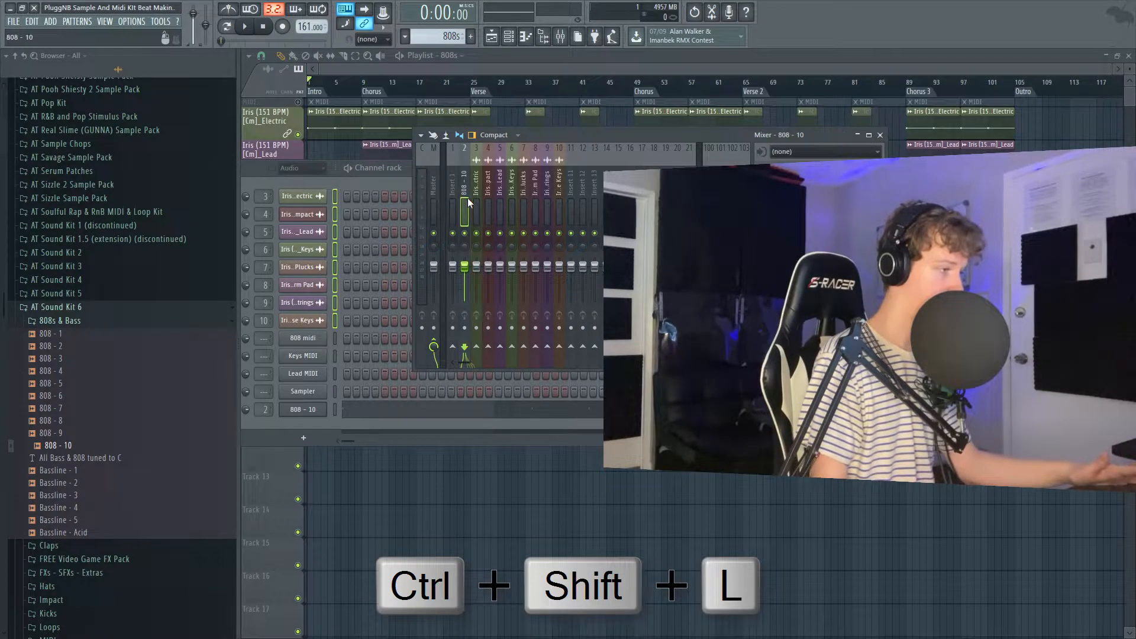
{"action": "left_click", "coordinate": [468, 203]}
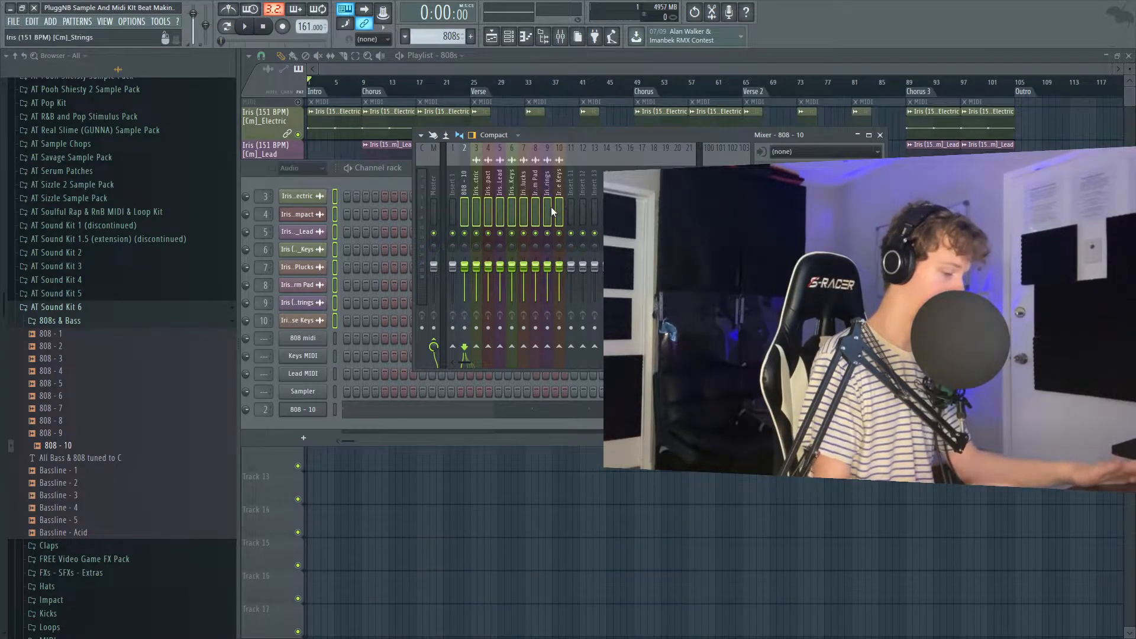
{"action": "key", "text": "alt+Left"}
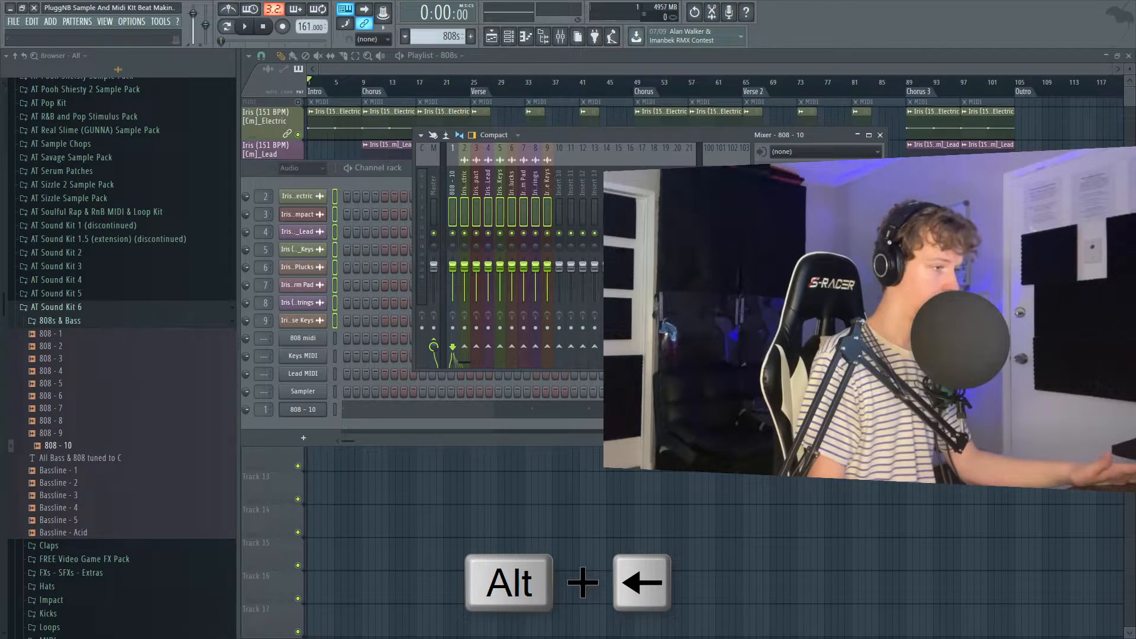
Step: Load Auto-Key into slot 2 of the Master mixer track and play the arrangement so it can detect the key
{"action": "left_click", "coordinate": [869, 136]}
{"action": "left_click", "coordinate": [313, 251]}
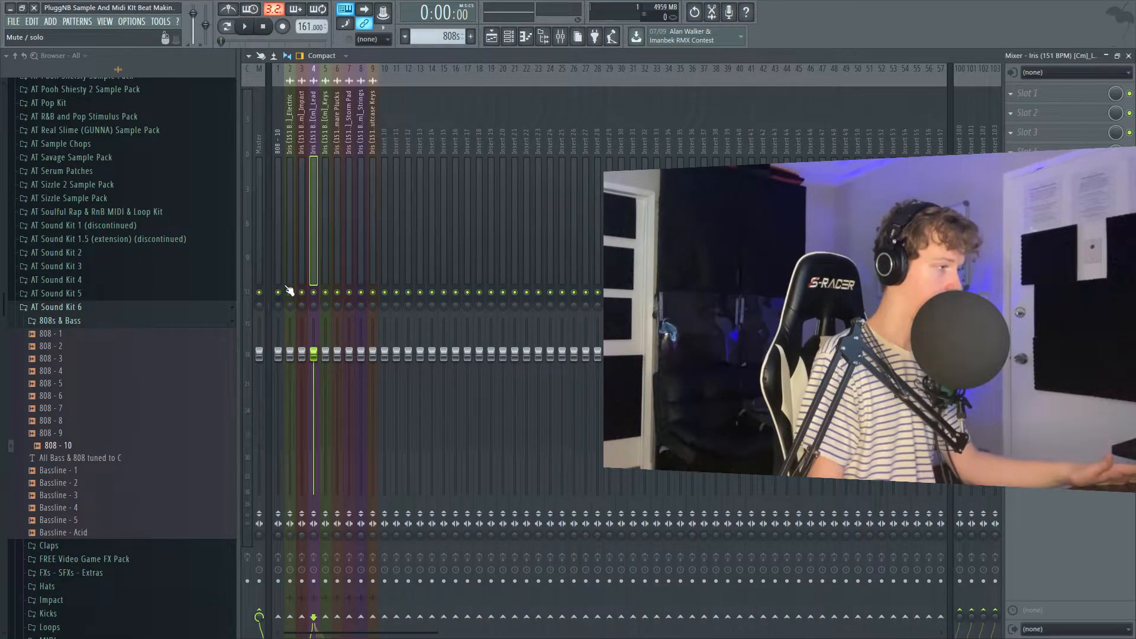
{"action": "left_click", "coordinate": [257, 240]}
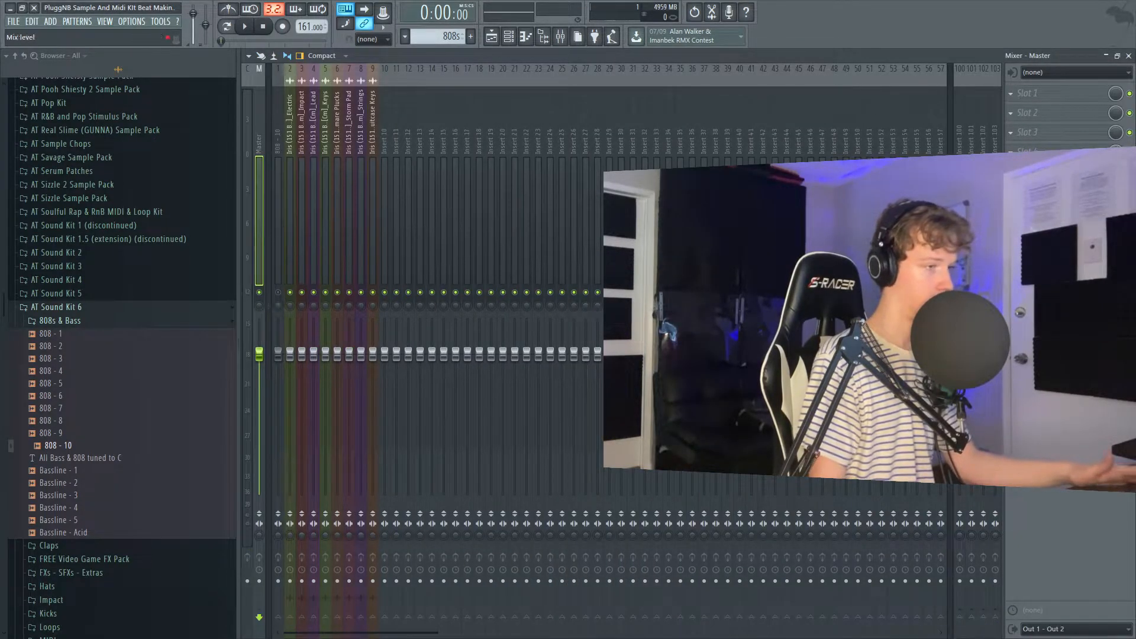
{"action": "left_click", "coordinate": [1042, 113]}
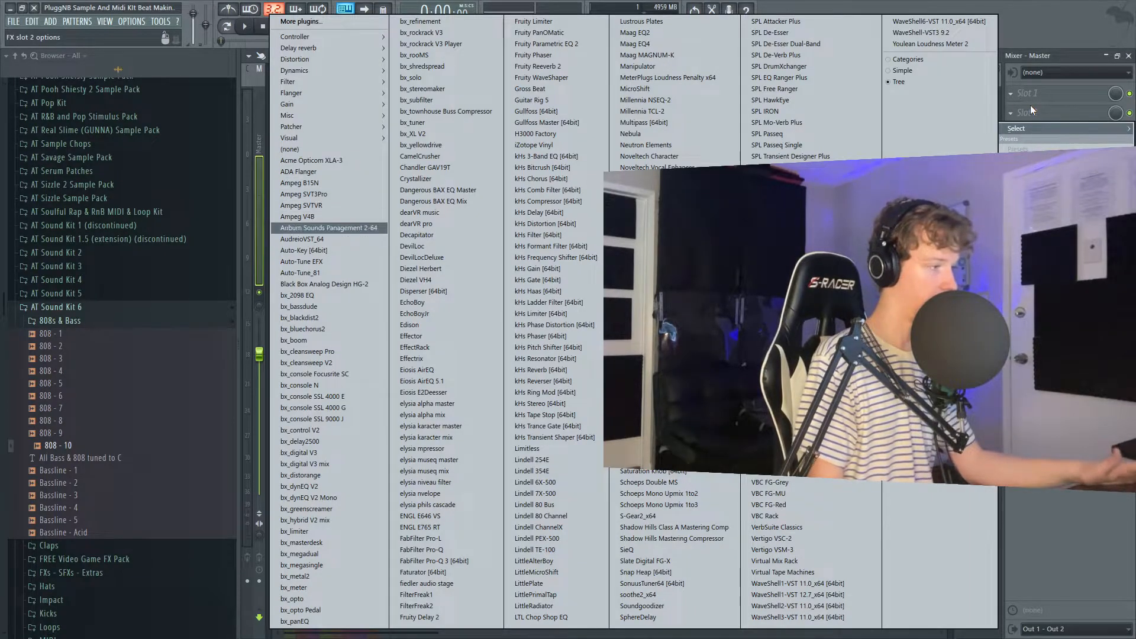
{"action": "left_click", "coordinate": [367, 251]}
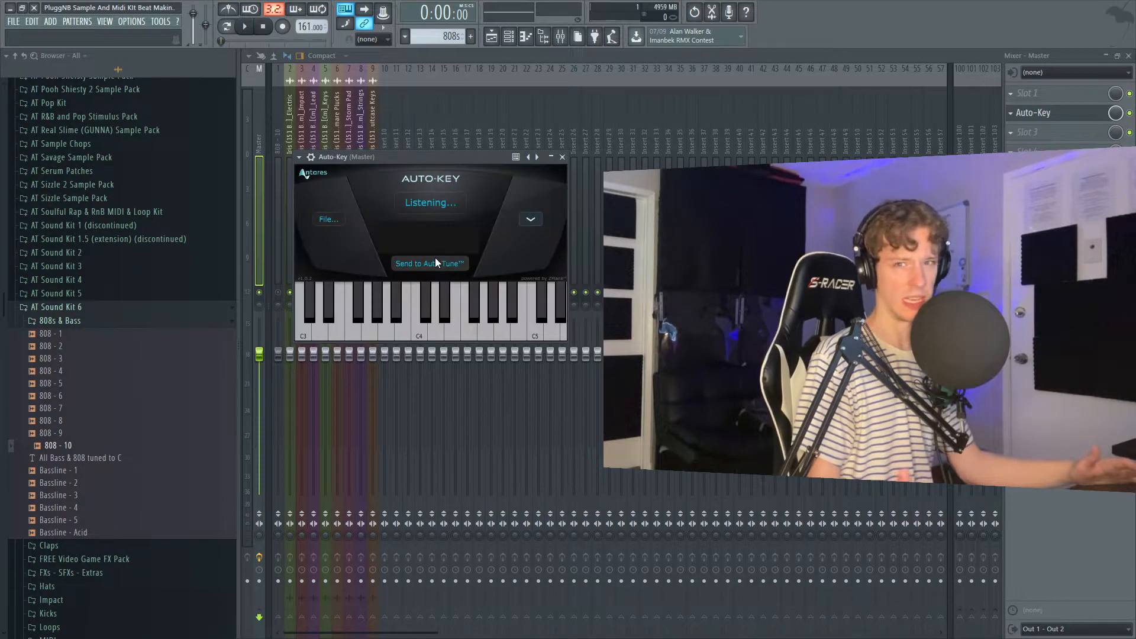
{"action": "key", "text": "space"}
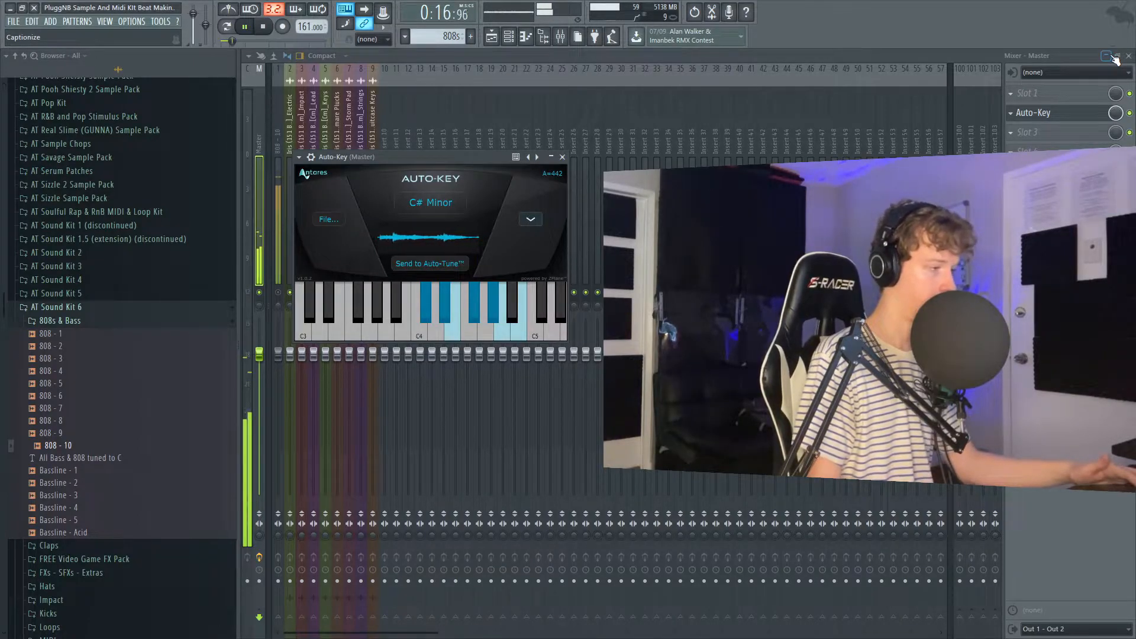
Step: Transpose the 808 - 10 notes up in the piano roll to match the detected key
{"action": "left_click", "coordinate": [65, 320]}
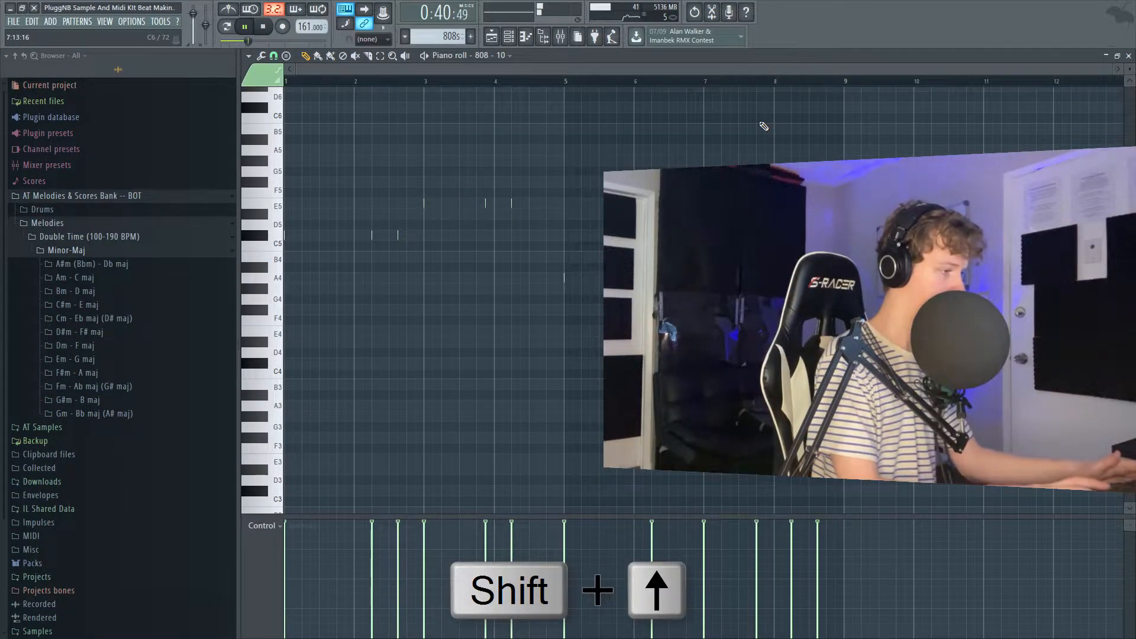
{"action": "key", "text": "F6"}
{"action": "key", "text": "F5"}
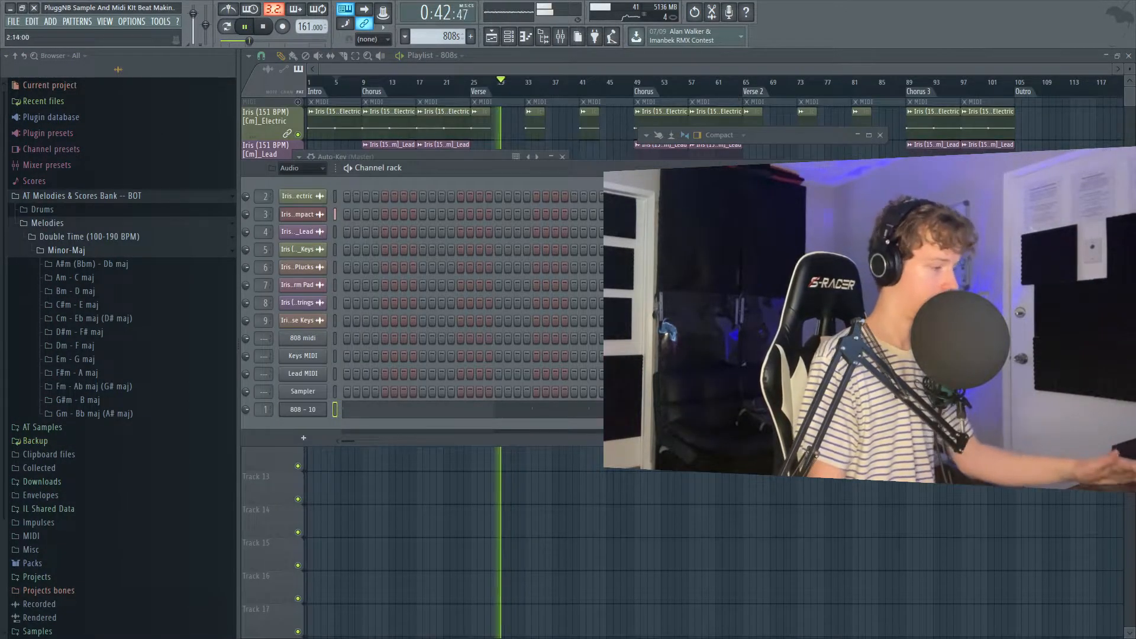
Step: Select the Chorus section at bar 9 as the loop range and play it in song mode
{"action": "key", "text": "space"}
{"action": "key", "text": "l"}
{"action": "left_click", "coordinate": [558, 44]}
{"action": "left_click", "coordinate": [565, 44]}
{"action": "left_click", "coordinate": [566, 45]}
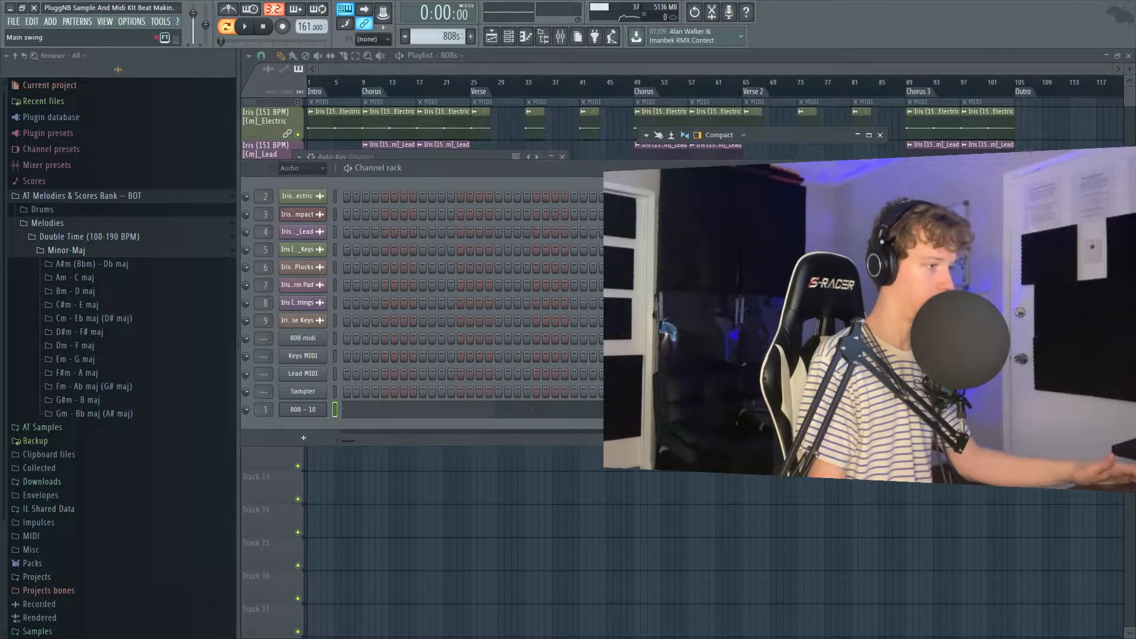
{"action": "left_click", "coordinate": [870, 136]}
{"action": "left_click", "coordinate": [280, 293]}
{"action": "key", "text": "space"}
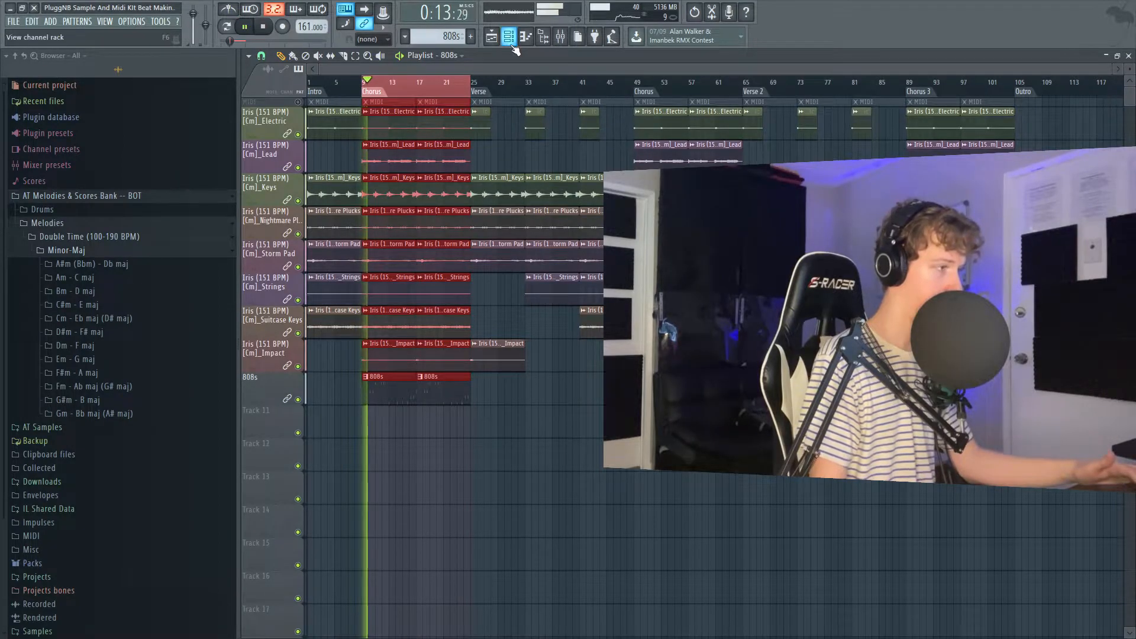
Step: Check the 808 - 10 channel's notes in the piano roll while the Chorus plays
{"action": "left_click", "coordinate": [526, 37]}
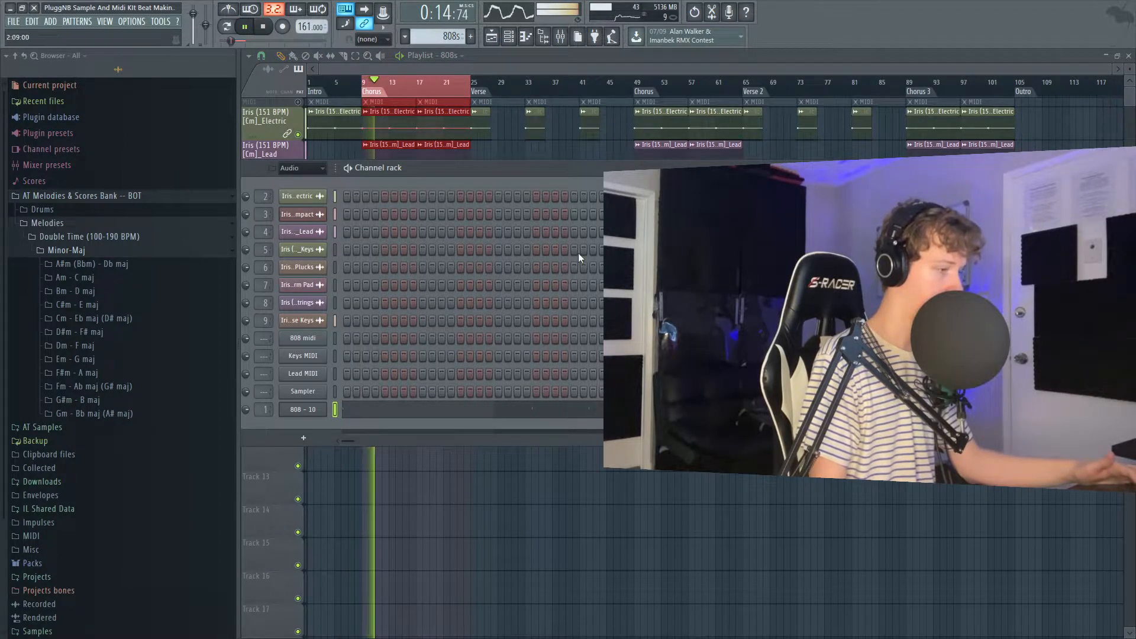
{"action": "left_click", "coordinate": [592, 408]}
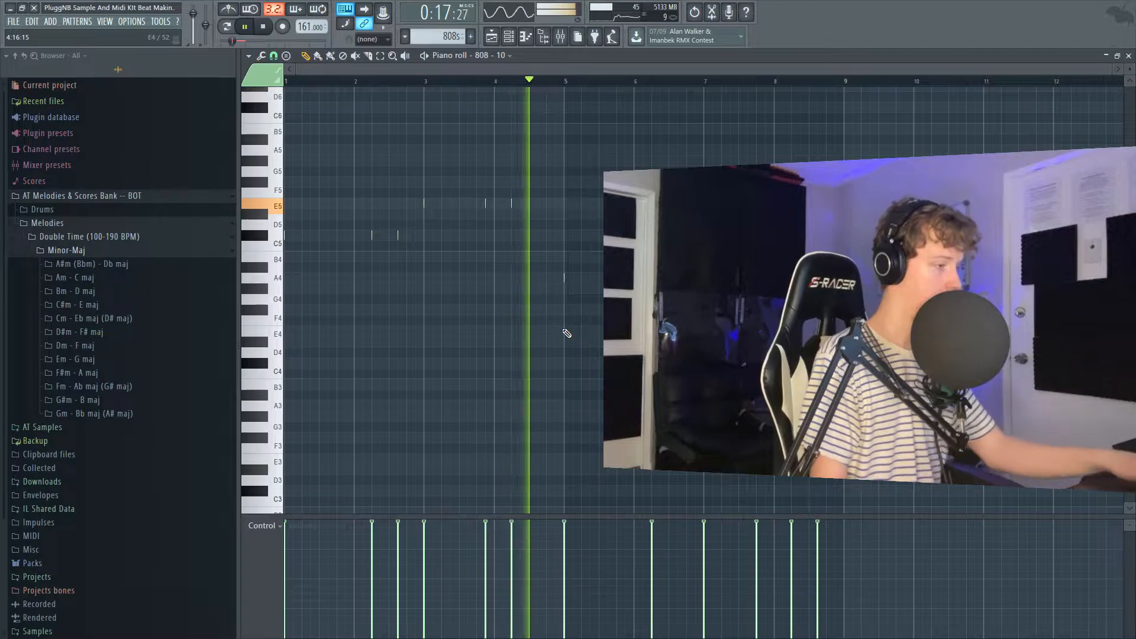
{"action": "key", "text": "F7"}
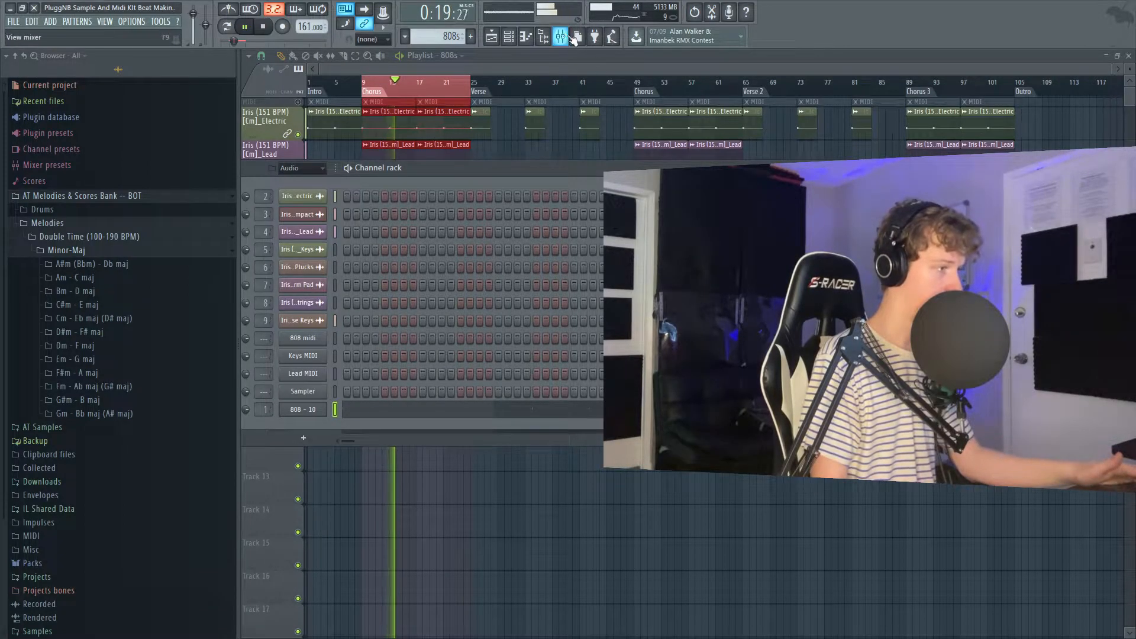
Step: Lower the 808 - 10 mixer track's volume to -4.0 dB against the melody tracks and stop playback
{"action": "key", "text": "F9"}
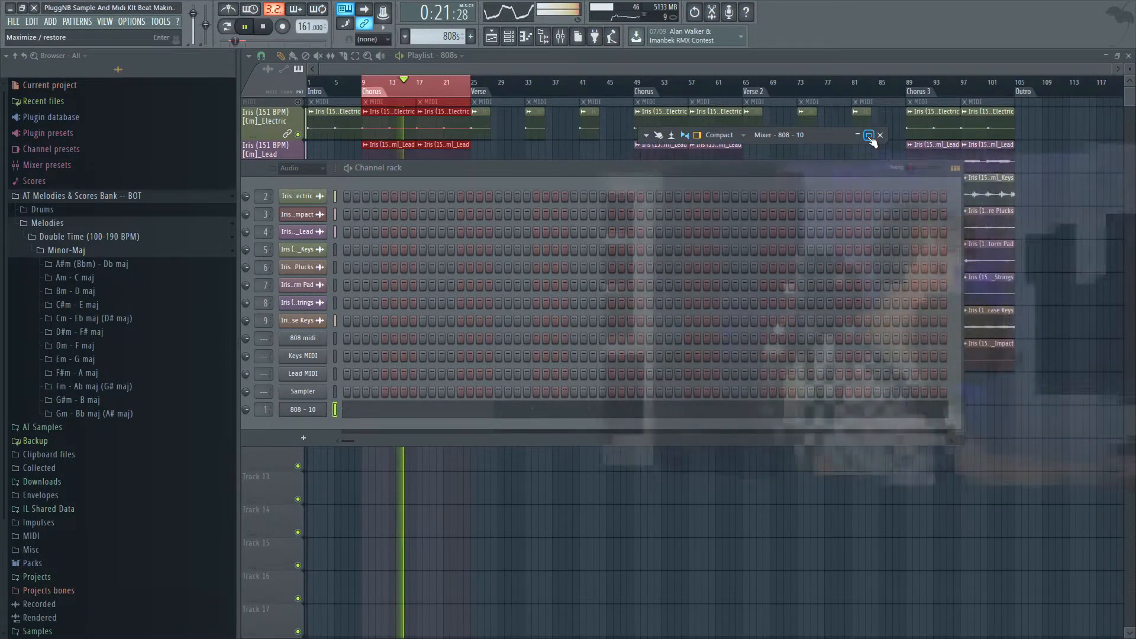
{"action": "left_click", "coordinate": [868, 135]}
{"action": "left_click_drag", "start_coordinate": [278, 354], "coordinate": [278, 384]}
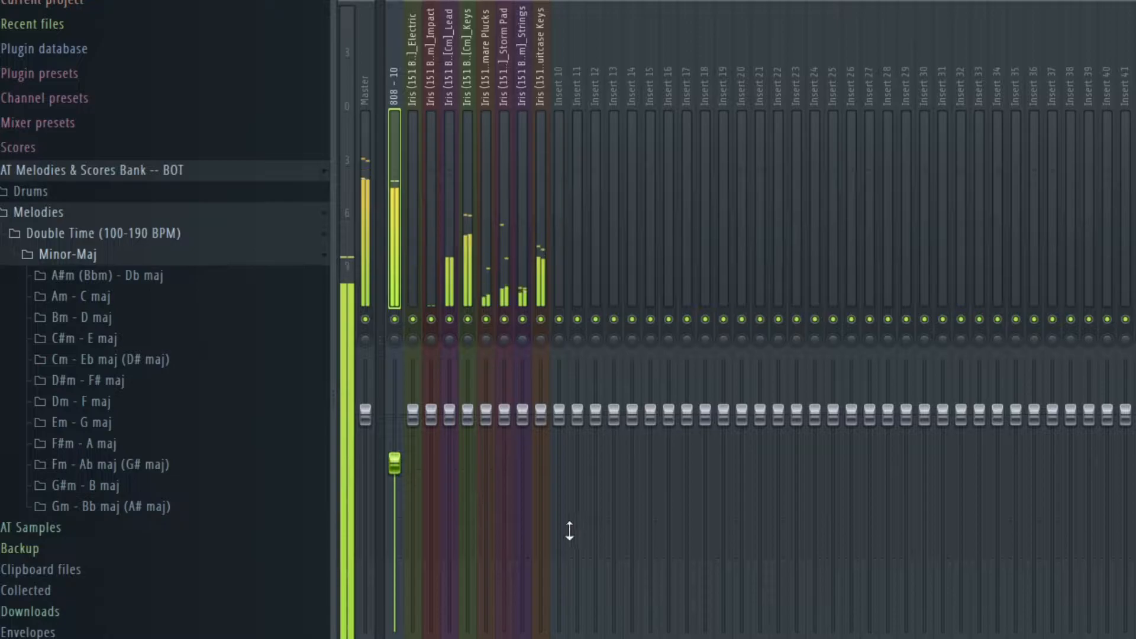
{"action": "left_click", "coordinate": [537, 239]}
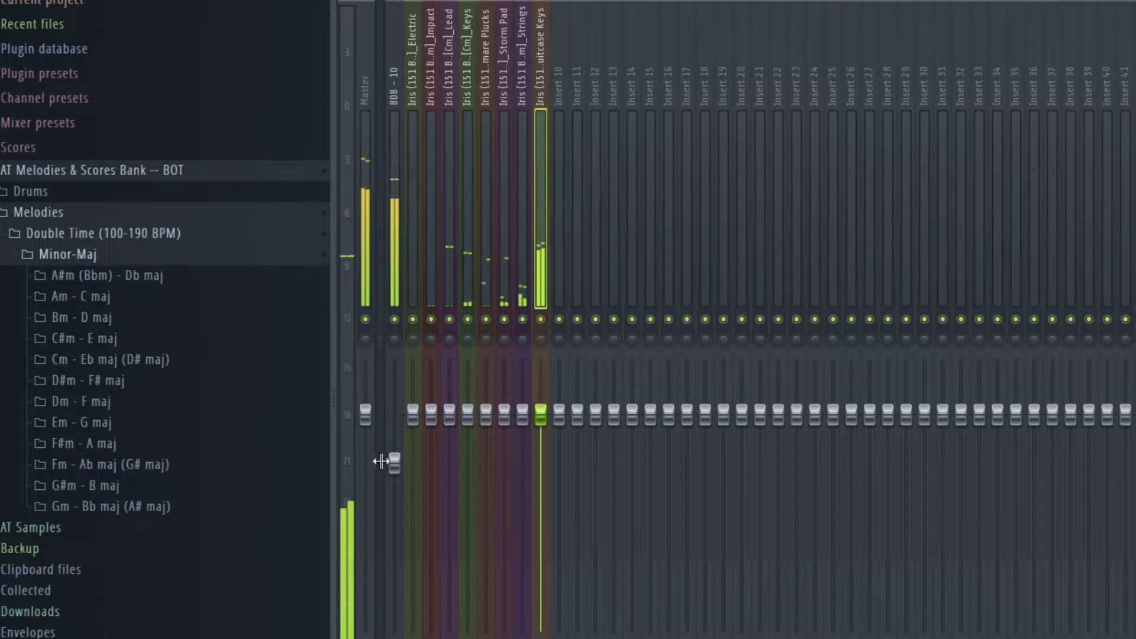
{"action": "left_click", "coordinate": [399, 227]}
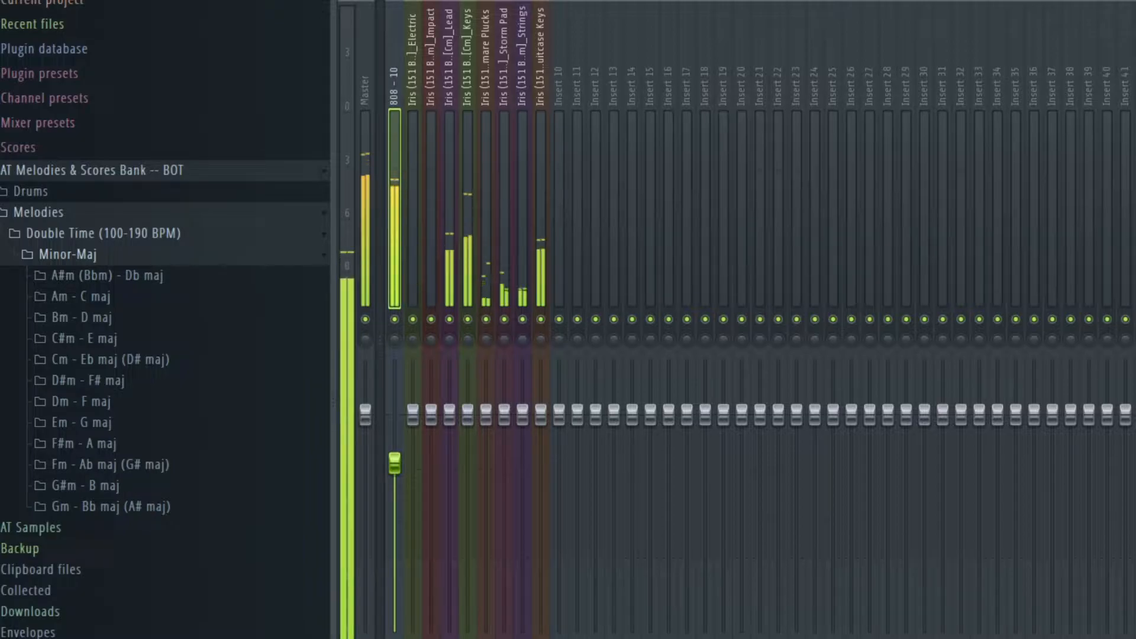
{"action": "left_click_drag", "start_coordinate": [392, 463], "coordinate": [392, 449]}
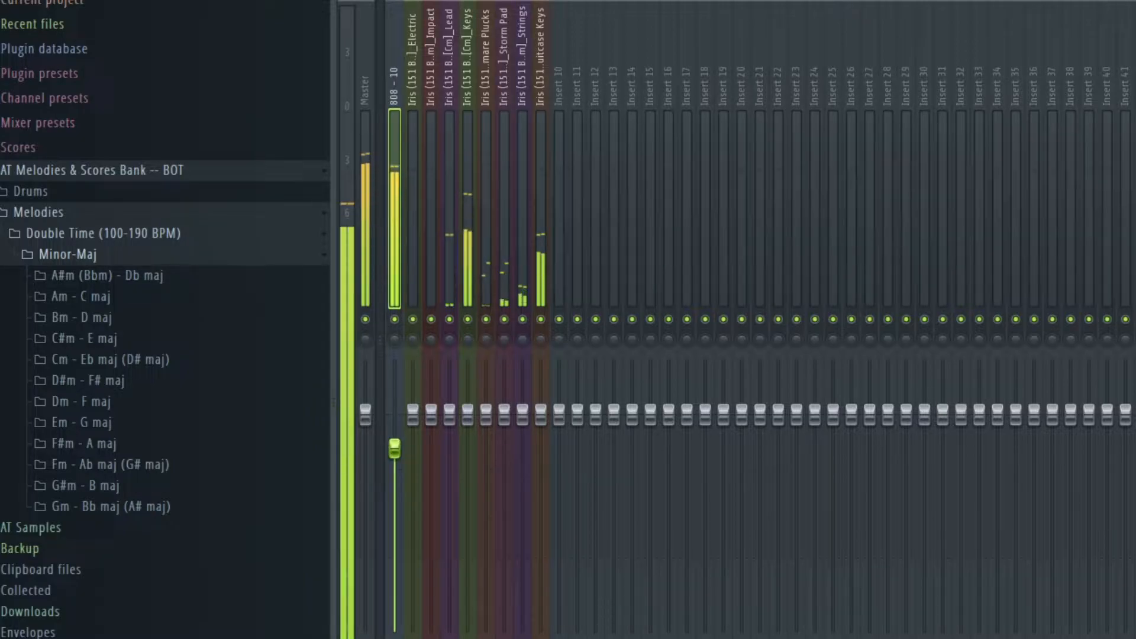
{"action": "left_click", "coordinate": [448, 278]}
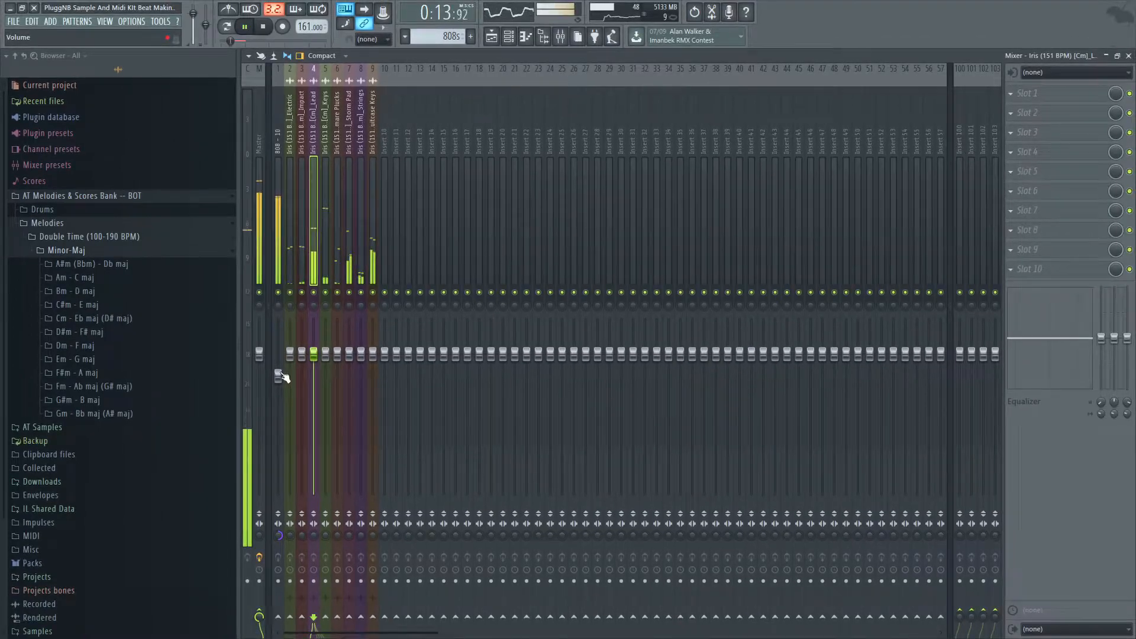
{"action": "left_click", "coordinate": [280, 375]}
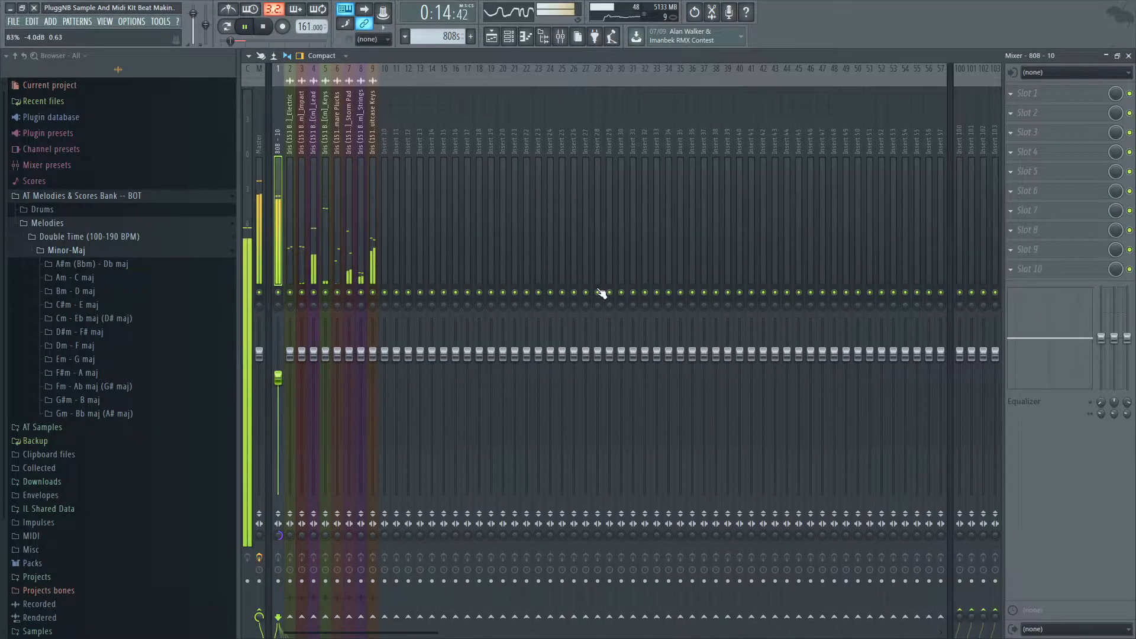
{"action": "left_click", "coordinate": [1117, 56]}
{"action": "key", "text": "space"}
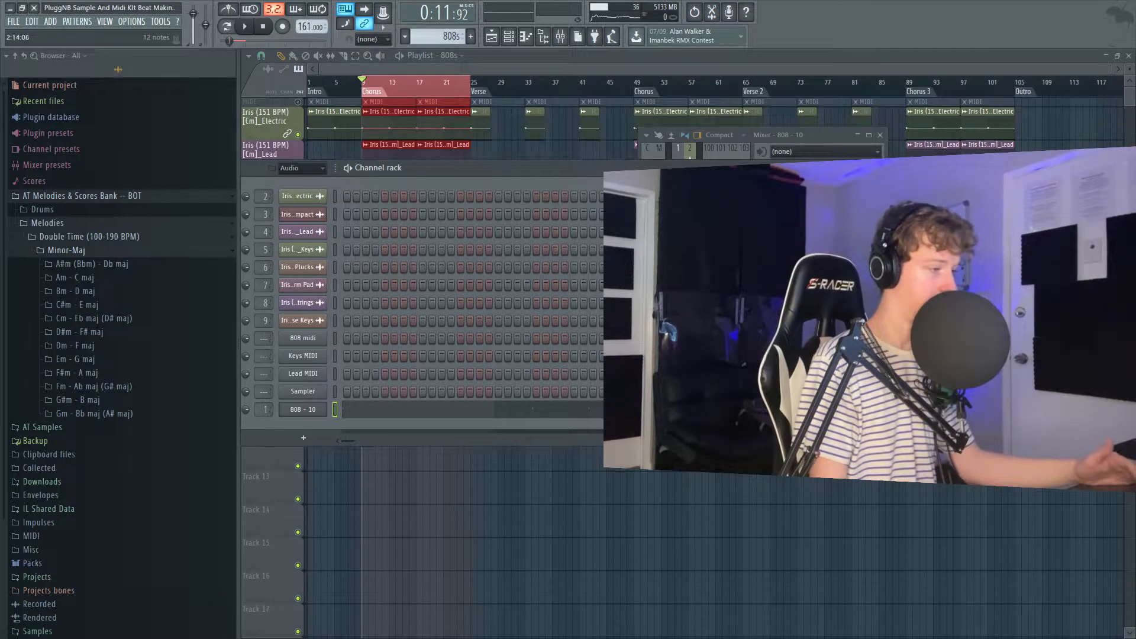
Step: Create a new pattern named Drums and place two clips of it across the Chorus on Track 11
{"action": "left_click", "coordinate": [589, 408]}
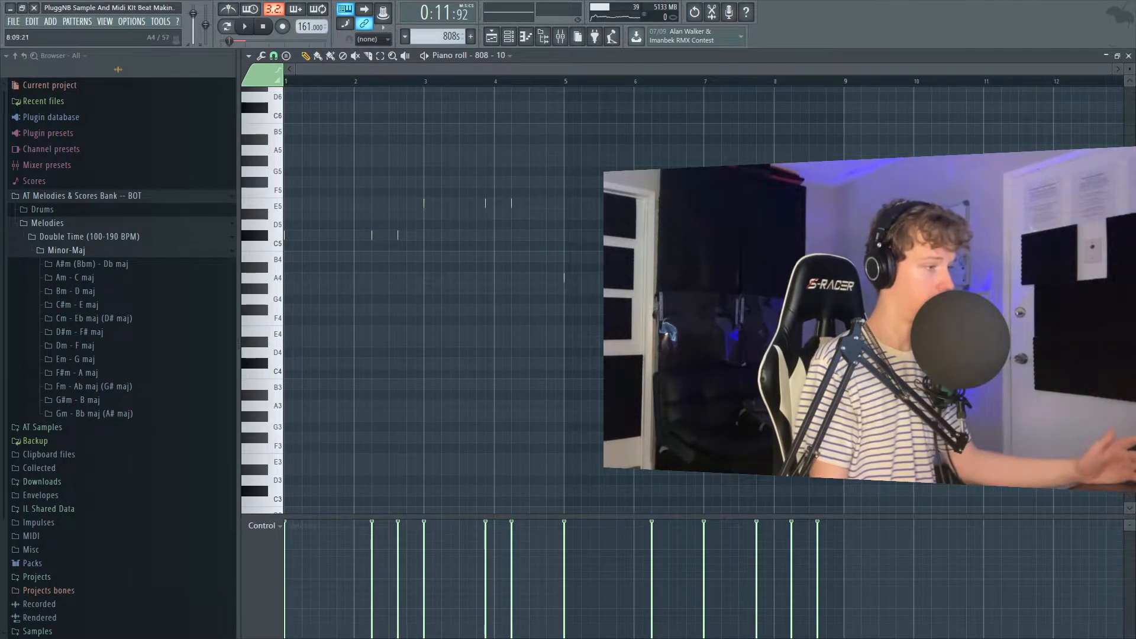
{"action": "left_click", "coordinate": [492, 37]}
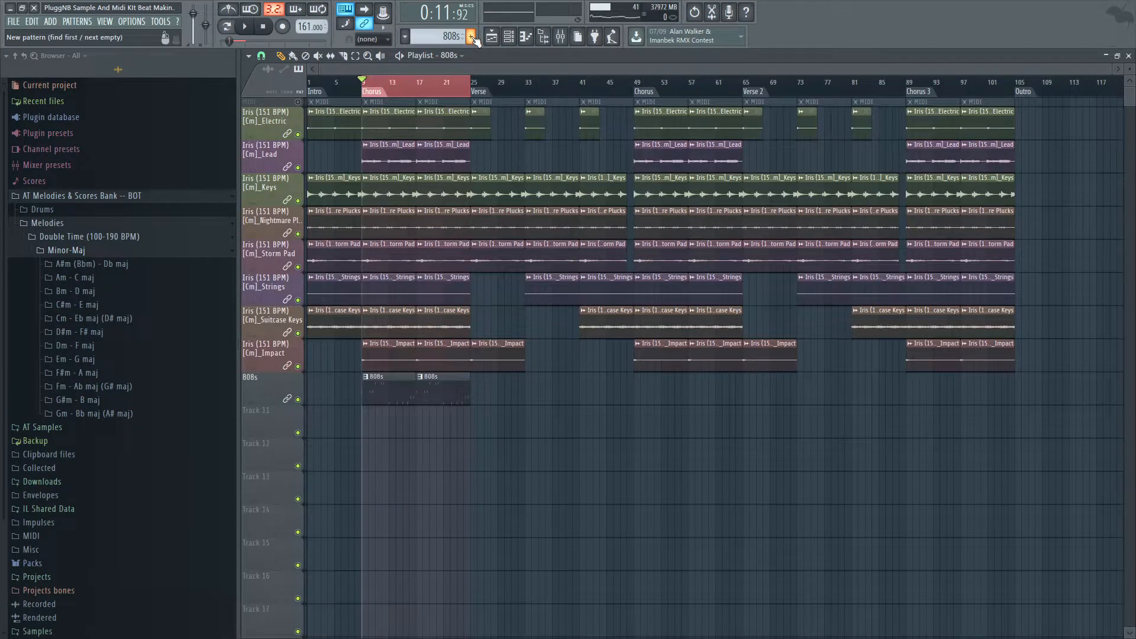
{"action": "left_click", "coordinate": [472, 38]}
{"action": "type", "text": "Drums"}
{"action": "key", "text": "Return"}
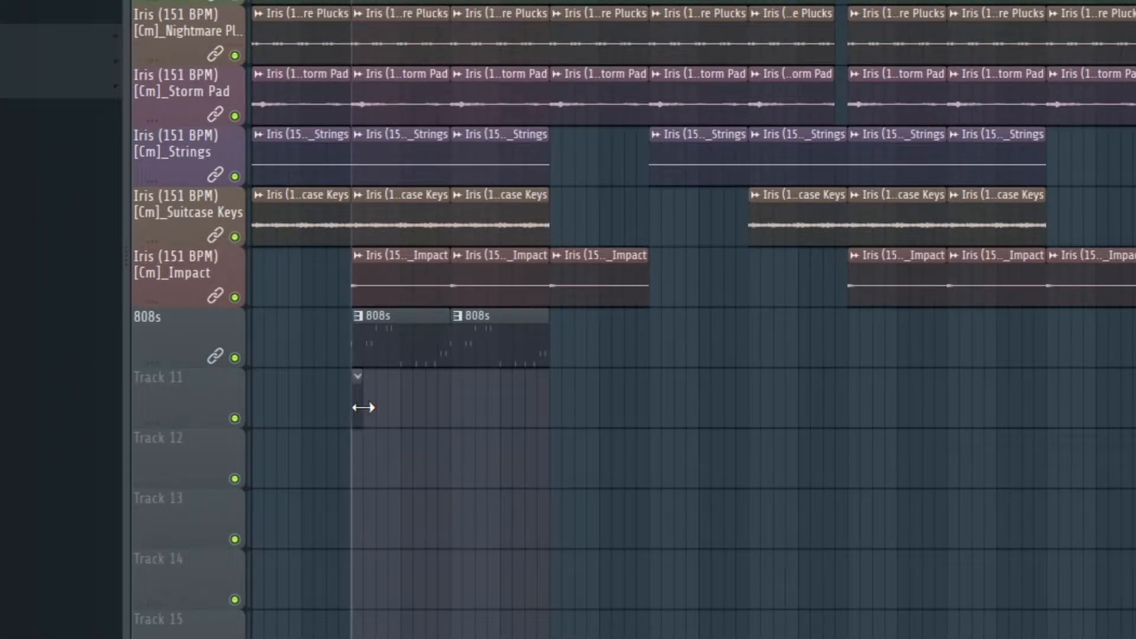
{"action": "left_click_drag", "start_coordinate": [363, 407], "coordinate": [518, 419]}
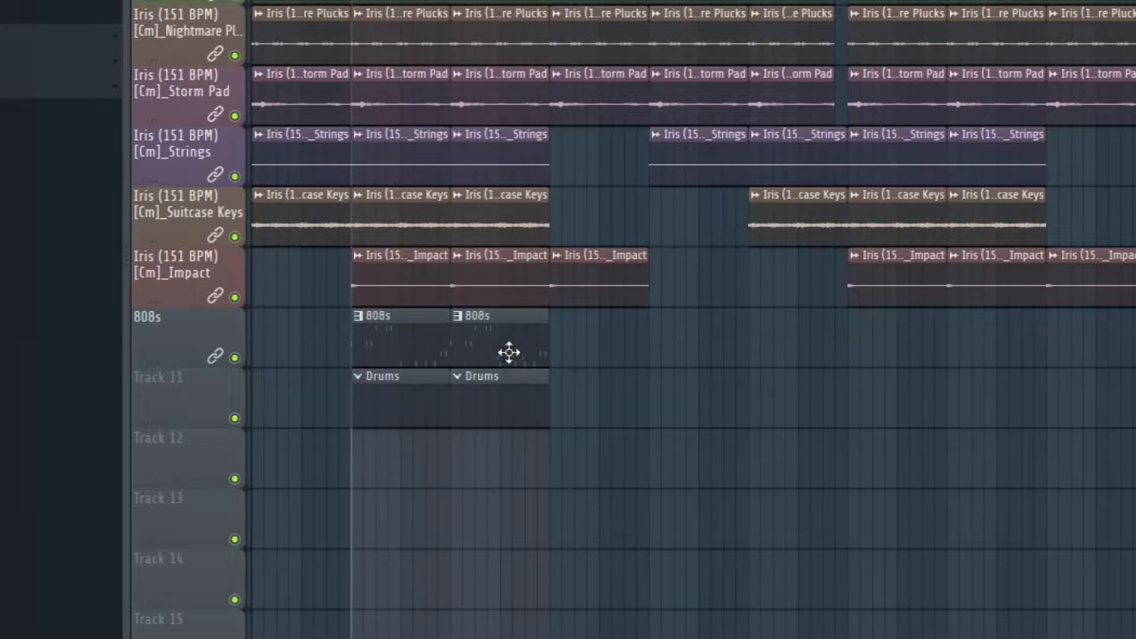
Step: Insert a track below the 808s and move the second 808s clip there as a unique pattern, auto-naming the track 808s #2
{"action": "right_click", "coordinate": [158, 388]}
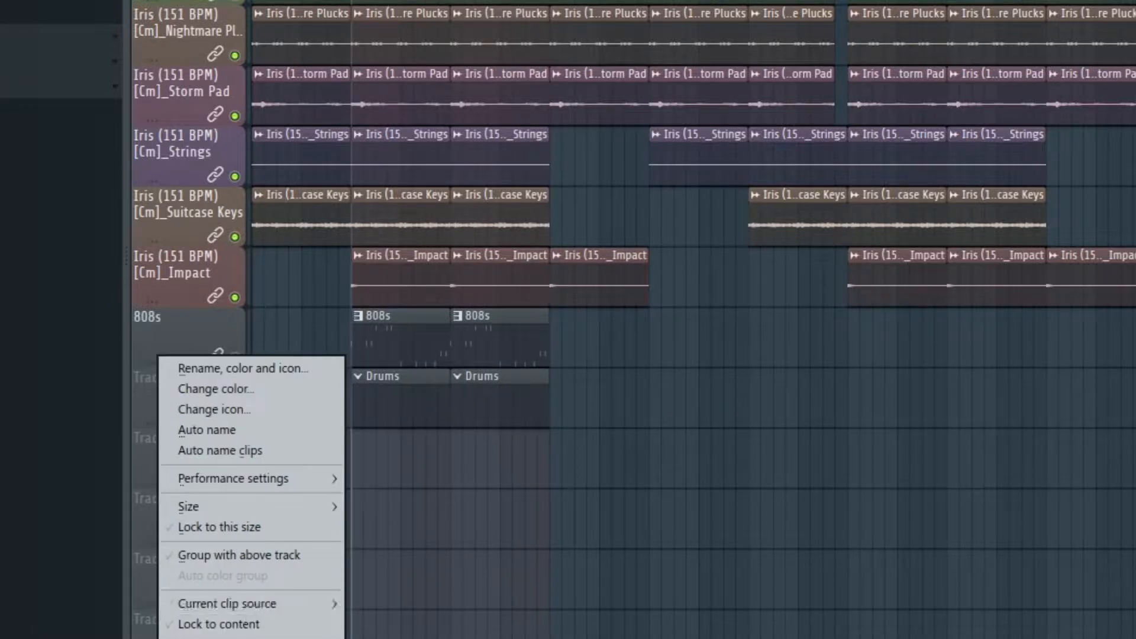
{"action": "left_click", "coordinate": [243, 638]}
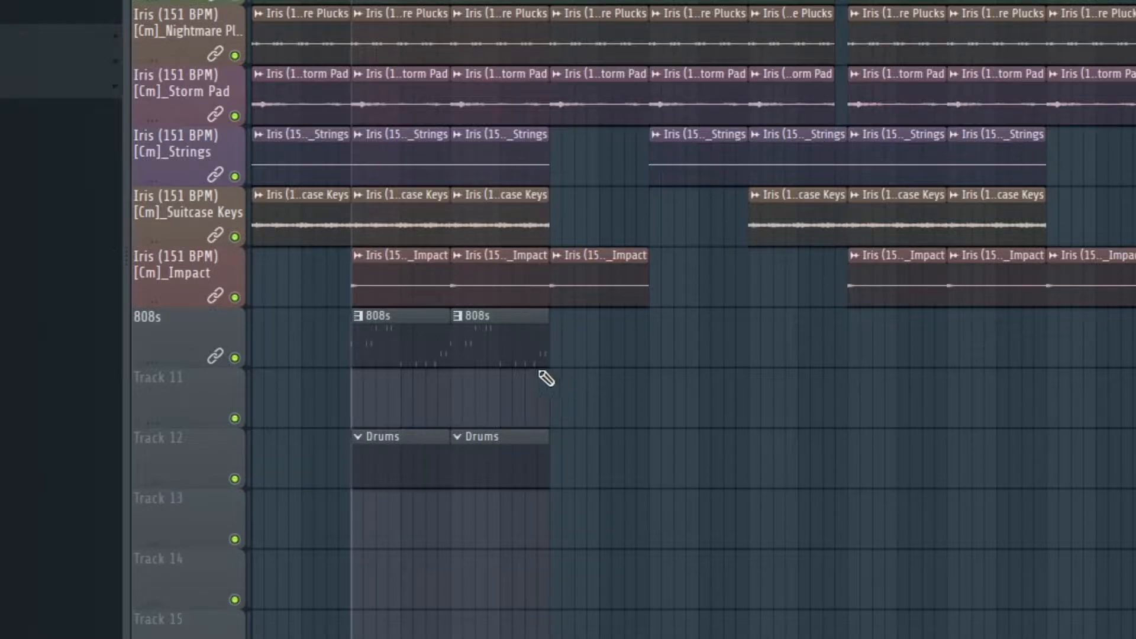
{"action": "right_click", "coordinate": [460, 332]}
{"action": "left_click", "coordinate": [481, 456]}
{"action": "left_click_drag", "start_coordinate": [496, 360], "coordinate": [495, 420]}
{"action": "right_click", "coordinate": [181, 401]}
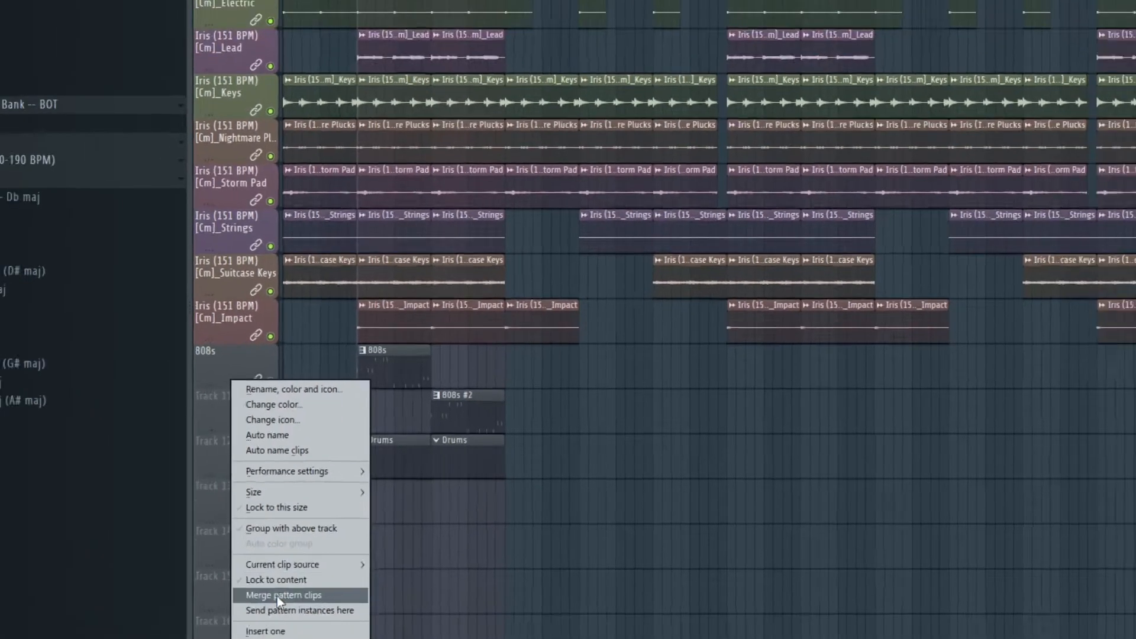
{"action": "left_click", "coordinate": [250, 624]}
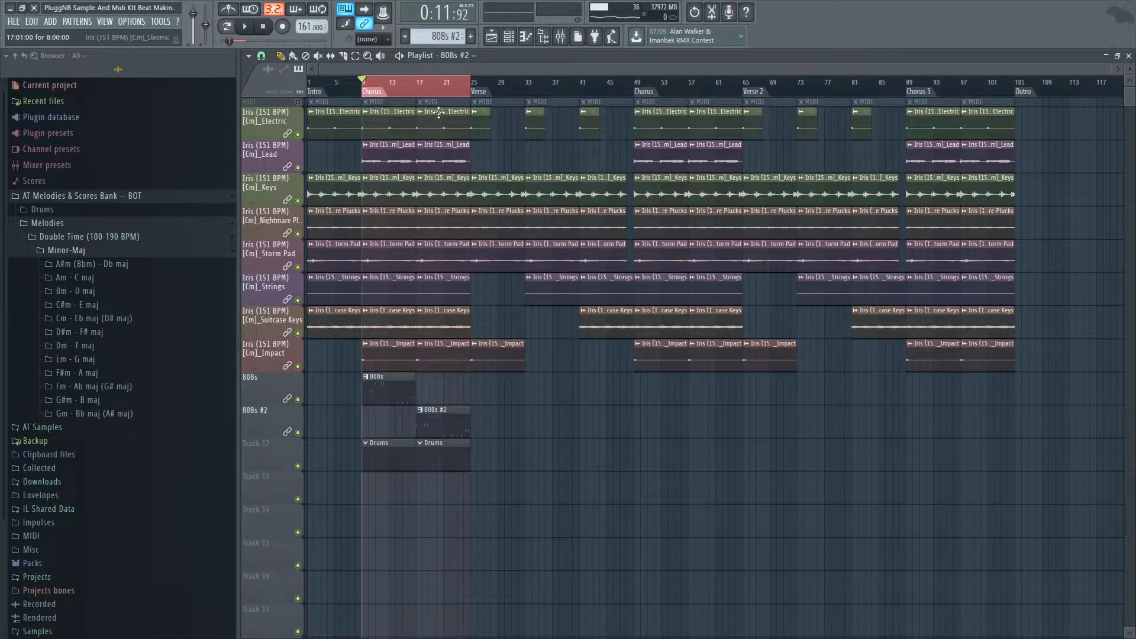
Step: Raise the last two notes of the 808s #2 pattern in bar 8 to E5 and C#5 during playback
{"action": "key", "text": "space"}
{"action": "double_click", "coordinate": [445, 424]}
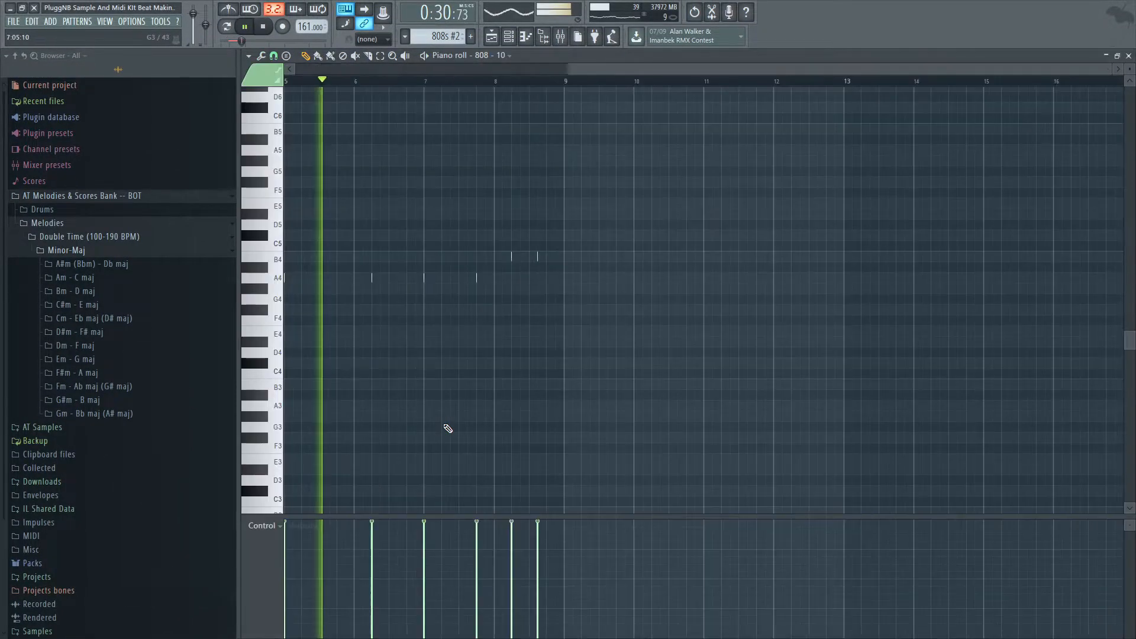
{"action": "key", "text": "Escape"}
{"action": "left_click", "coordinate": [746, 416]}
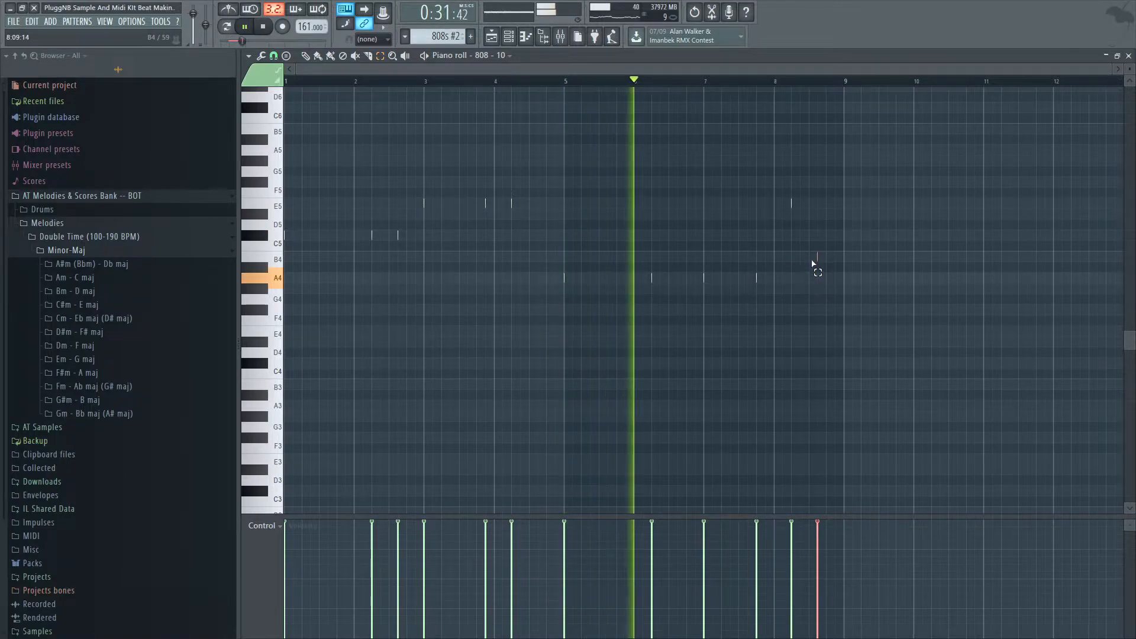
{"action": "key", "text": "shift+Up"}
{"action": "key", "text": "shift+Up"}
{"action": "key", "text": "shift+Up"}
{"action": "key", "text": "shift+Down"}
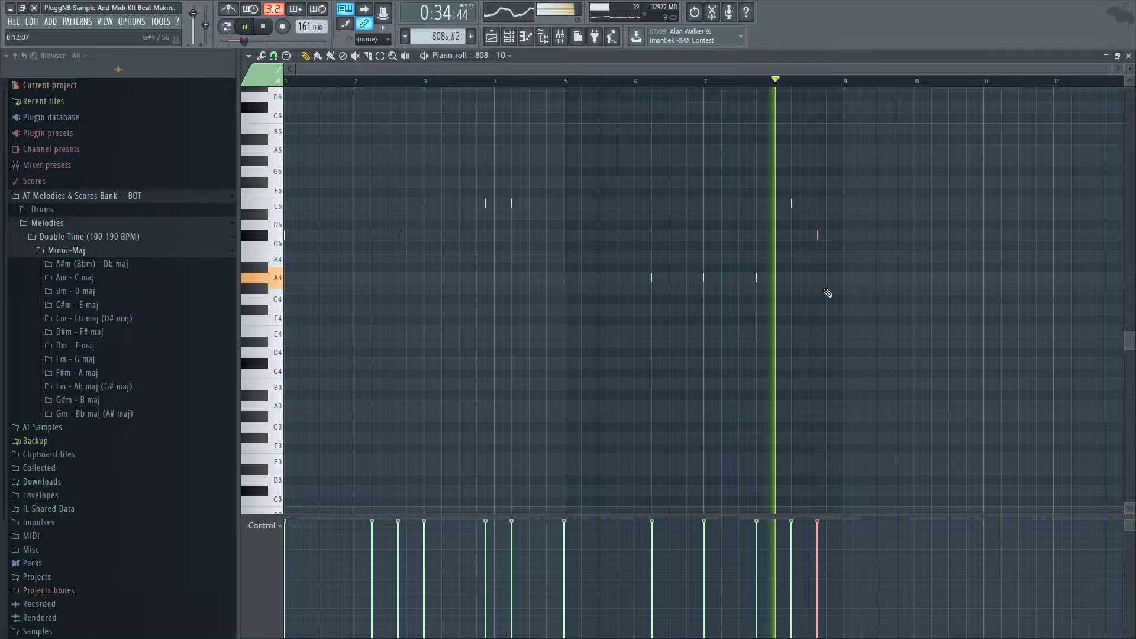
Step: Add two A4 notes at the end of bar 8 in the 808s #2 pattern and return to the playlist
{"action": "scroll", "coordinate": [824, 294], "scroll_direction": "up", "scroll_amount": 3}
{"action": "left_click", "coordinate": [709, 277]}
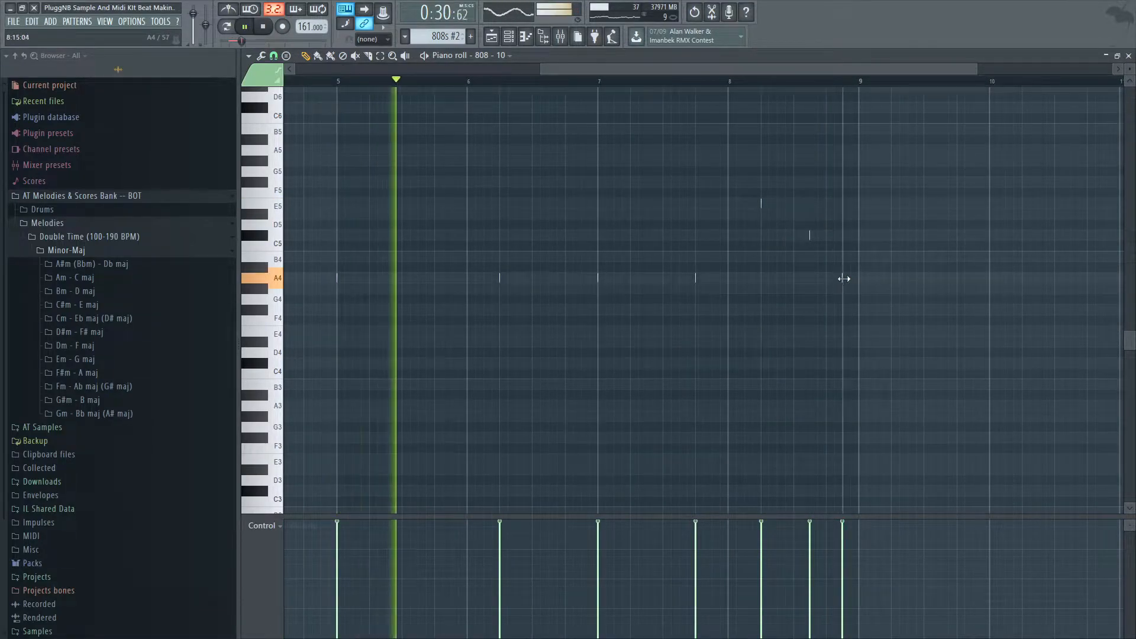
{"action": "left_click", "coordinate": [826, 278]}
{"action": "scroll", "coordinate": [826, 310], "scroll_direction": "up", "scroll_amount": 3}
{"action": "scroll", "coordinate": [828, 308], "scroll_direction": "up", "scroll_amount": 2}
{"action": "scroll", "coordinate": [828, 308], "scroll_direction": "down", "scroll_amount": 2}
{"action": "scroll", "coordinate": [827, 309], "scroll_direction": "down", "scroll_amount": 3}
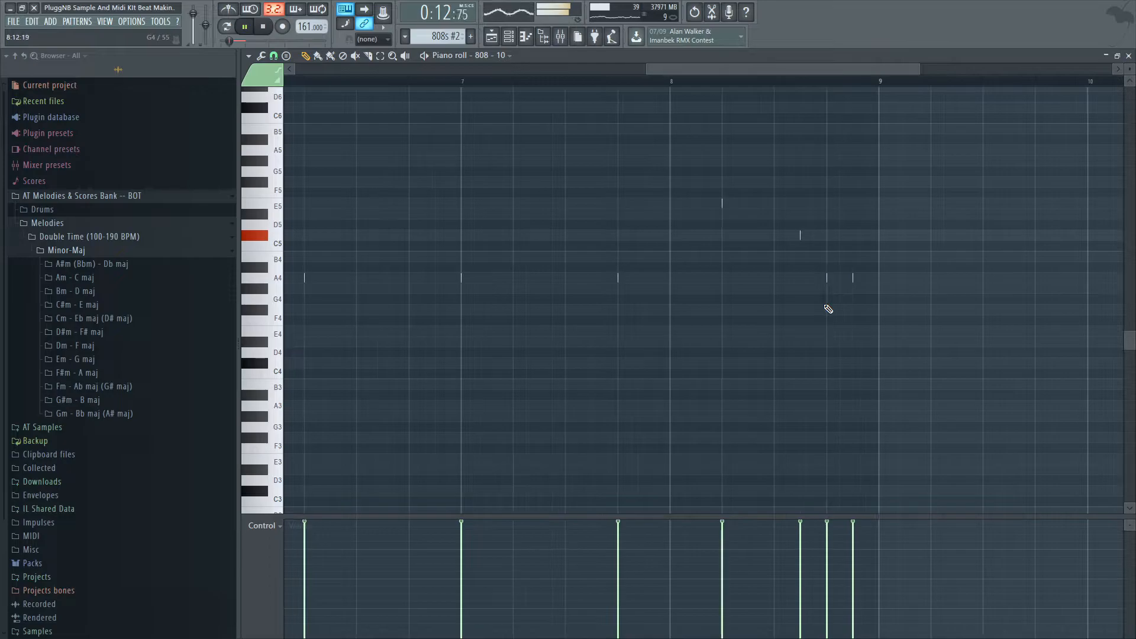
{"action": "scroll", "coordinate": [828, 309], "scroll_direction": "down", "scroll_amount": 2}
{"action": "key", "text": "F7"}
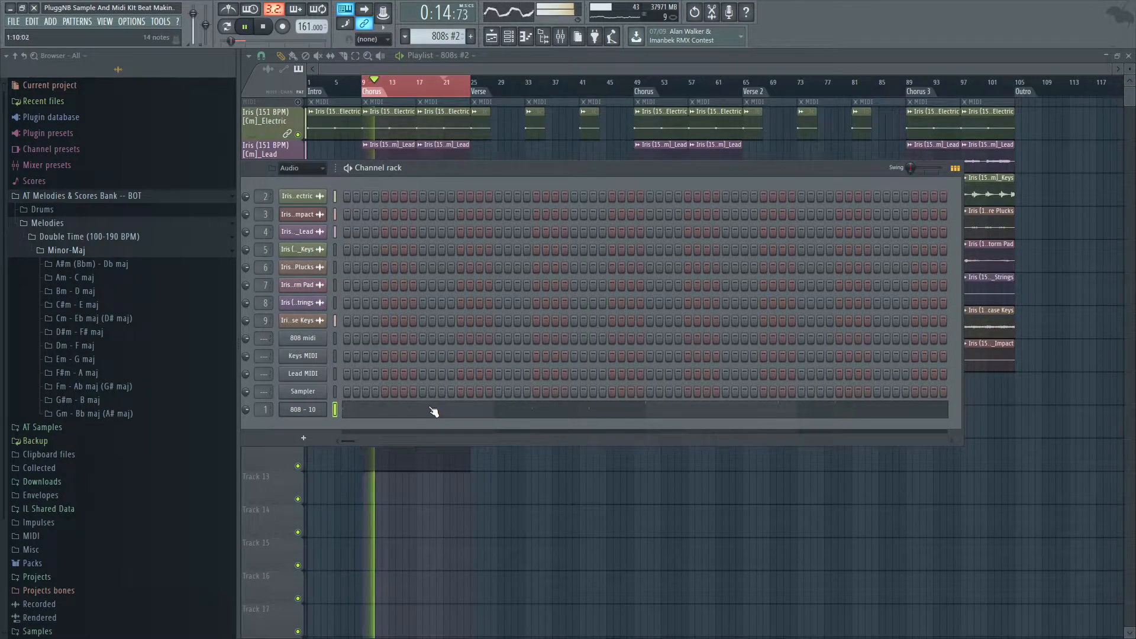
{"action": "right_click", "coordinate": [596, 566]}
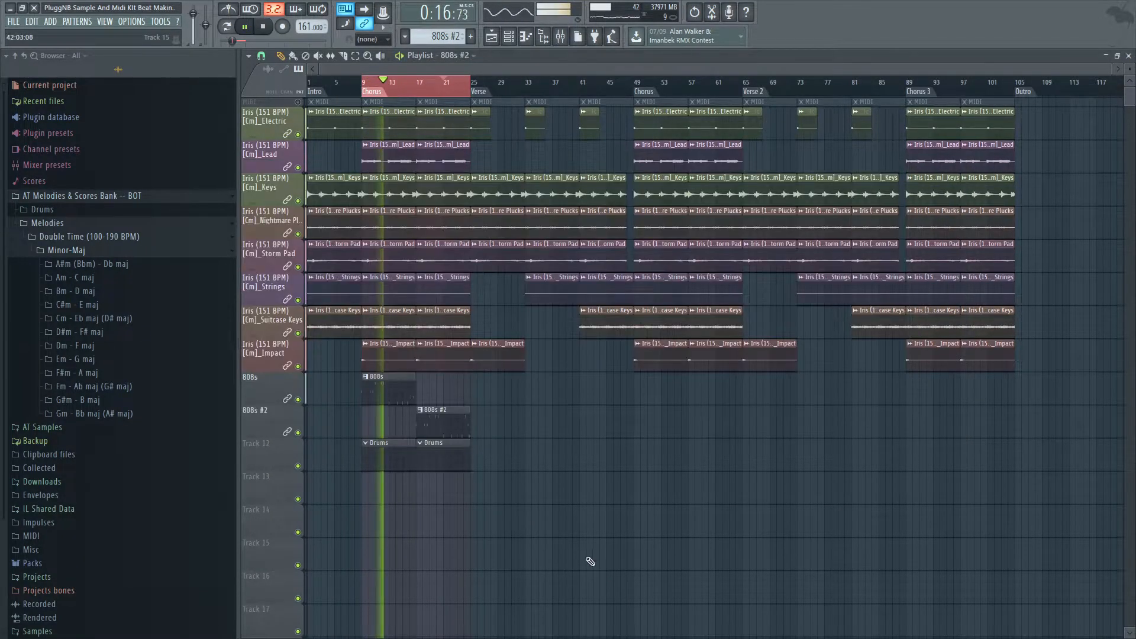
Step: Auto-name the track holding the two Drums clips after its pattern
{"action": "double_click", "coordinate": [397, 461]}
{"action": "right_click", "coordinate": [281, 455]}
{"action": "left_click", "coordinate": [319, 552]}
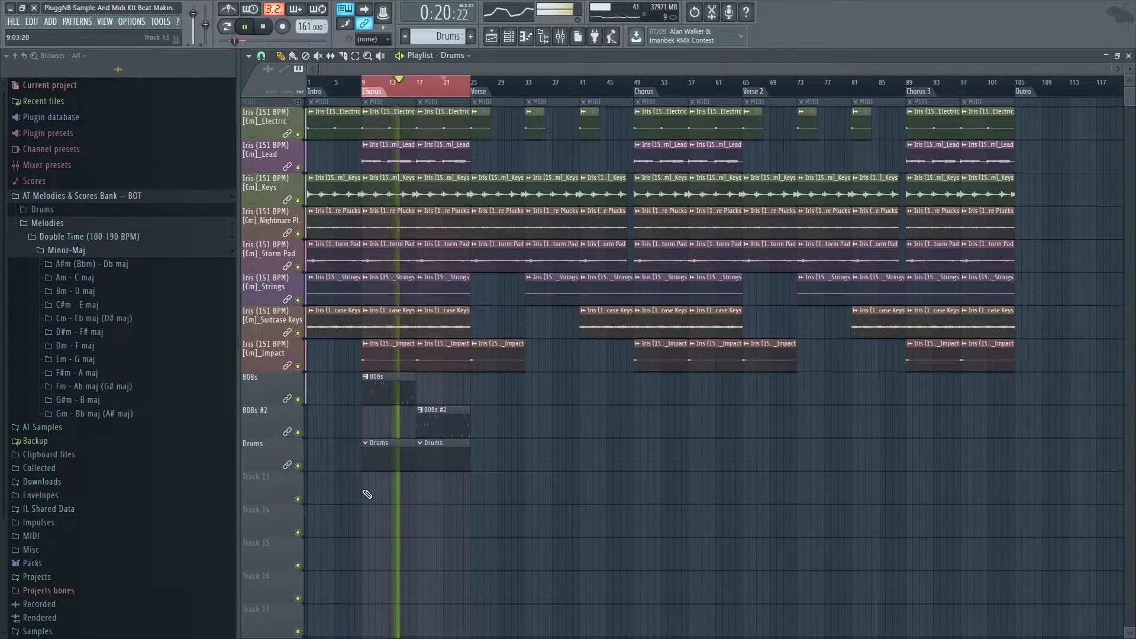
Step: Open the Drums pattern in the channel rack, stop playback and browse the Samples folder for a drum kit
{"action": "double_click", "coordinate": [395, 448]}
{"action": "key", "text": "space"}
{"action": "left_click", "coordinate": [63, 226]}
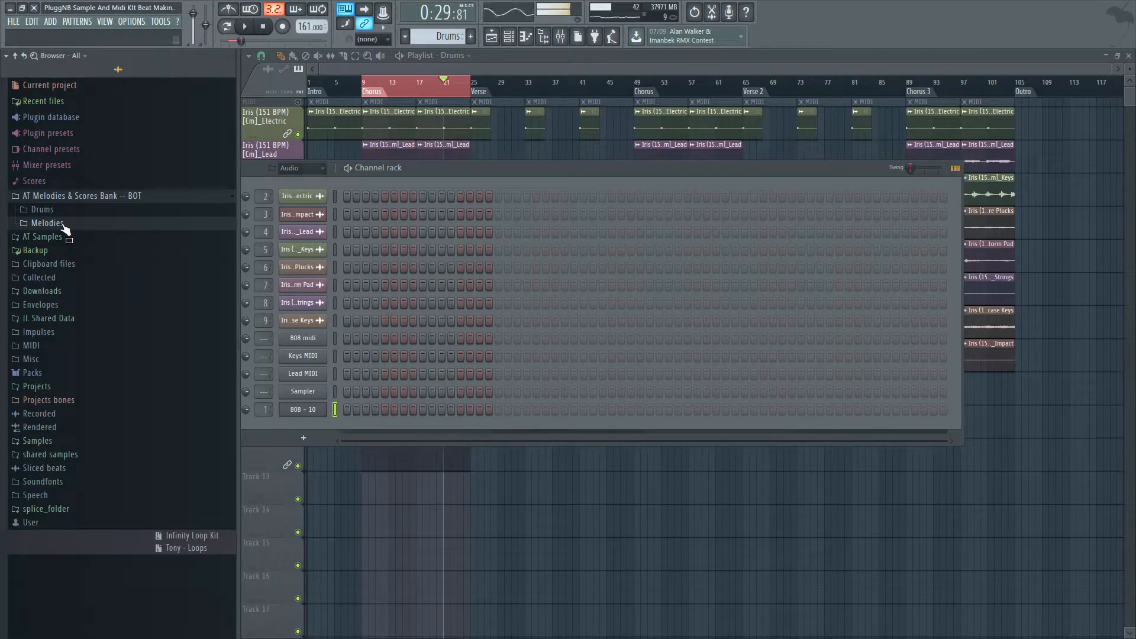
{"action": "left_click", "coordinate": [52, 443]}
{"action": "scroll", "coordinate": [57, 444], "scroll_direction": "down", "scroll_amount": 8}
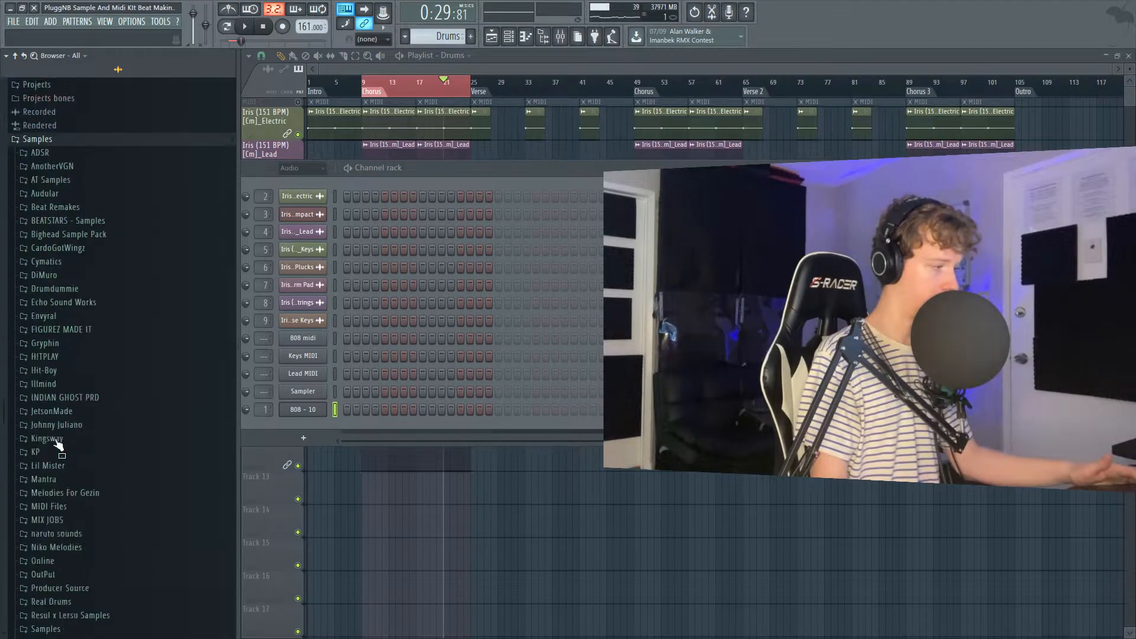
{"action": "scroll", "coordinate": [68, 426], "scroll_direction": "down", "scroll_amount": 6}
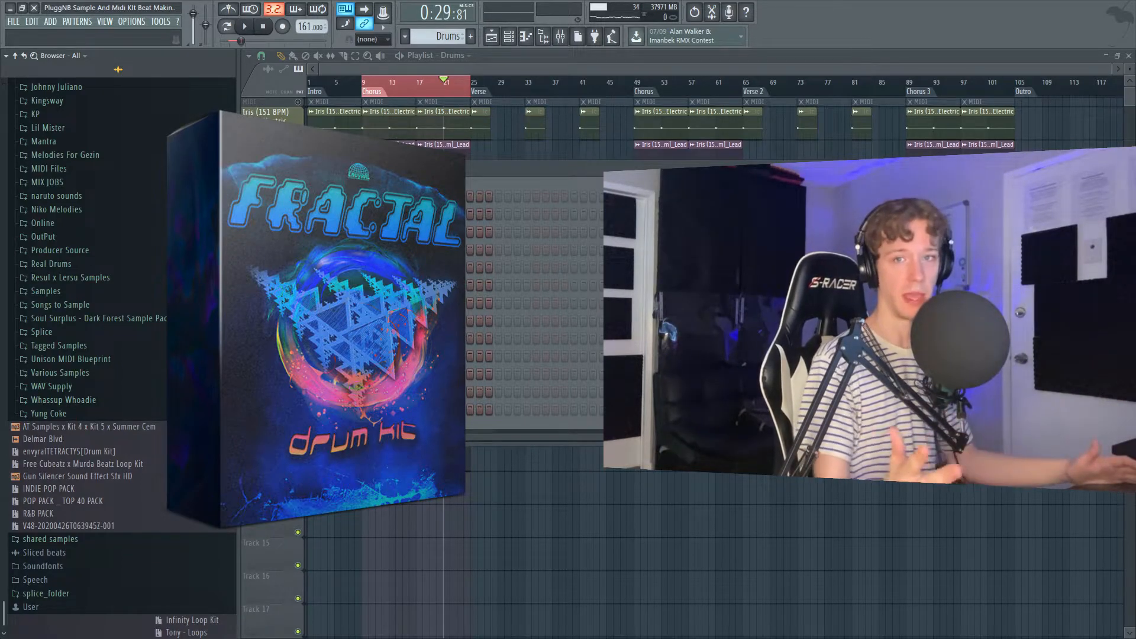
{"action": "scroll", "coordinate": [101, 286], "scroll_direction": "up", "scroll_amount": 8}
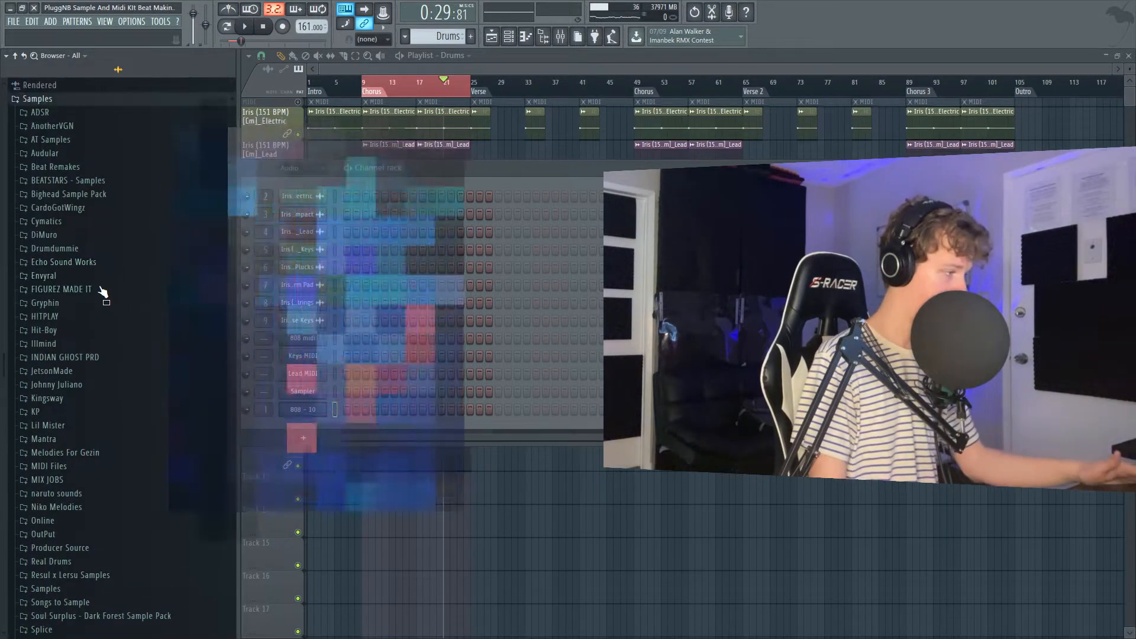
Step: Audition claps in the envyral - FRACTAL drum kit and add Clap - Fibonacci as a new channel
{"action": "left_click", "coordinate": [130, 448]}
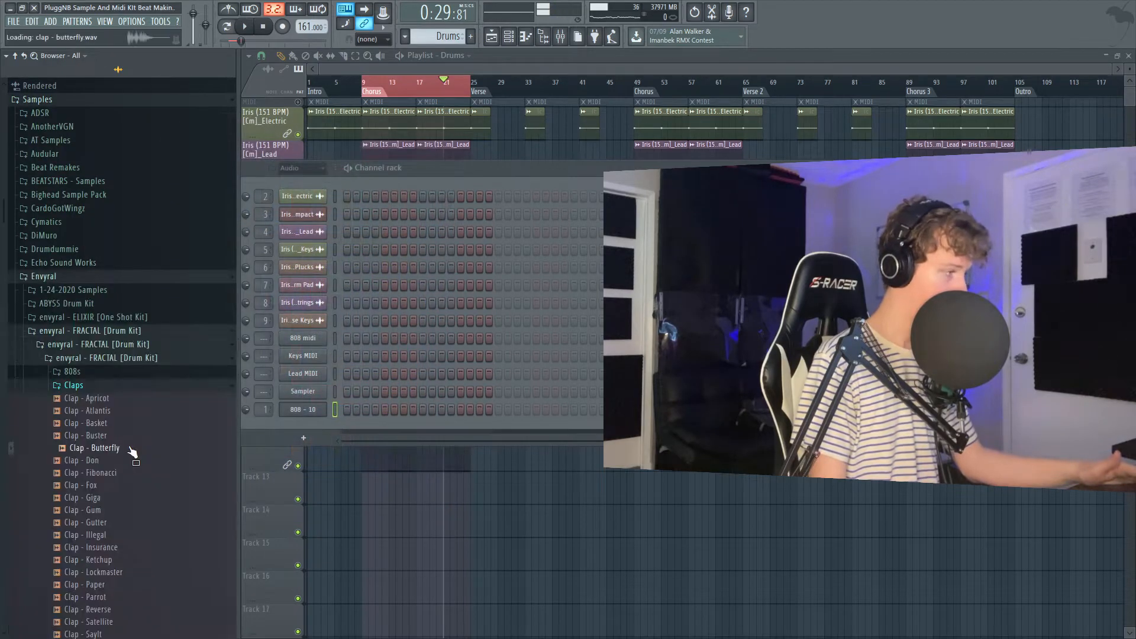
{"action": "left_click", "coordinate": [130, 473]}
{"action": "left_click", "coordinate": [130, 509]}
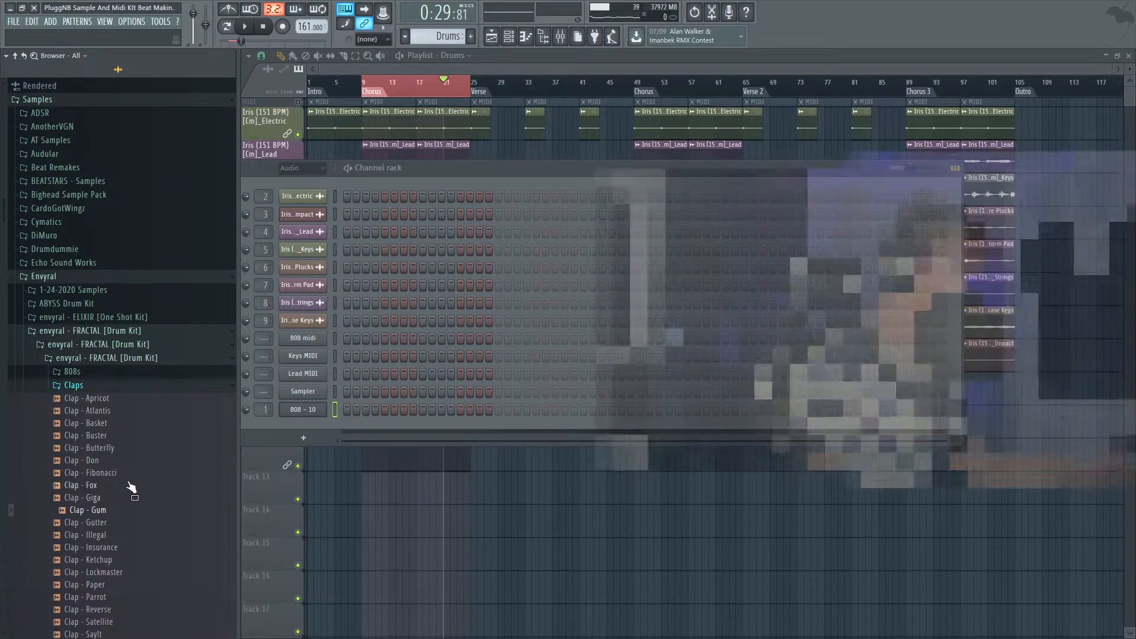
{"action": "left_click", "coordinate": [130, 477]}
{"action": "left_click_drag", "start_coordinate": [367, 438], "coordinate": [367, 423]}
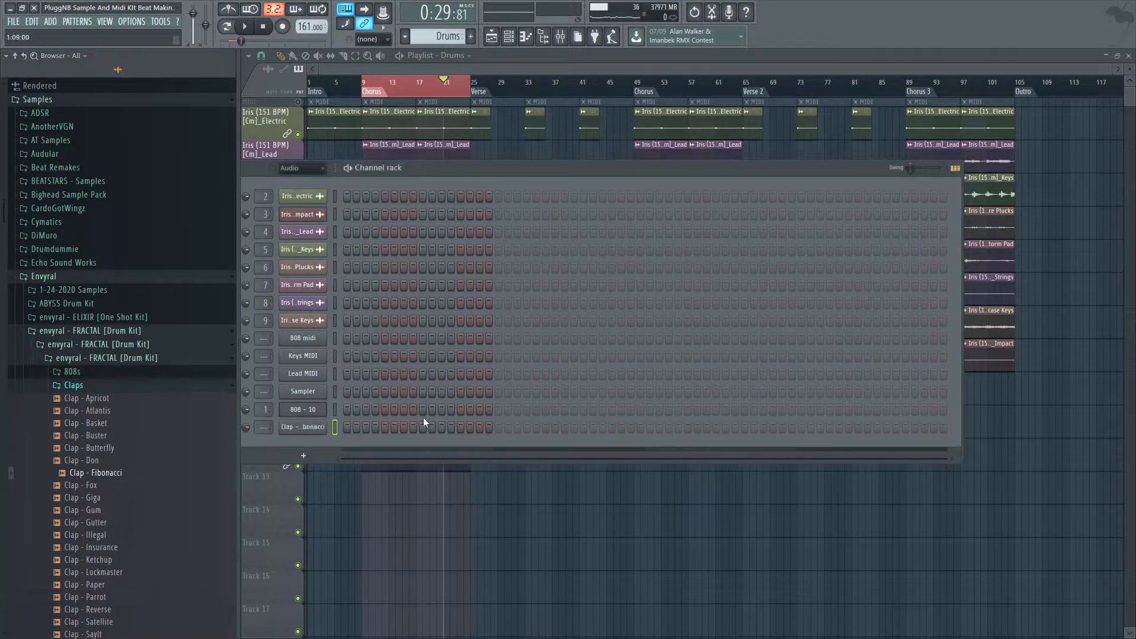
Step: Place Clap - Fibonacci hits on step 9 of each of the first four bars in the Drums pattern
{"action": "left_click", "coordinate": [574, 427]}
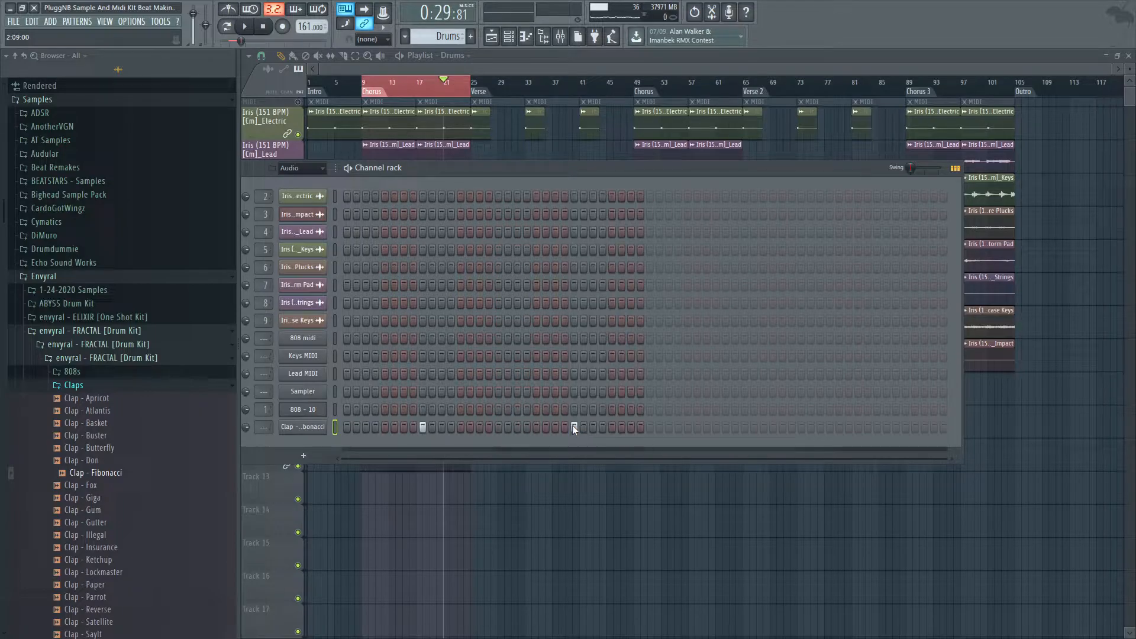
{"action": "left_click", "coordinate": [725, 428]}
{"action": "left_click", "coordinate": [877, 427]}
Step: Start playback and route the Clap - Fibonacci channel to mixer track 11, leaving its channel settings closed
{"action": "key", "text": "space"}
{"action": "left_click", "coordinate": [309, 429]}
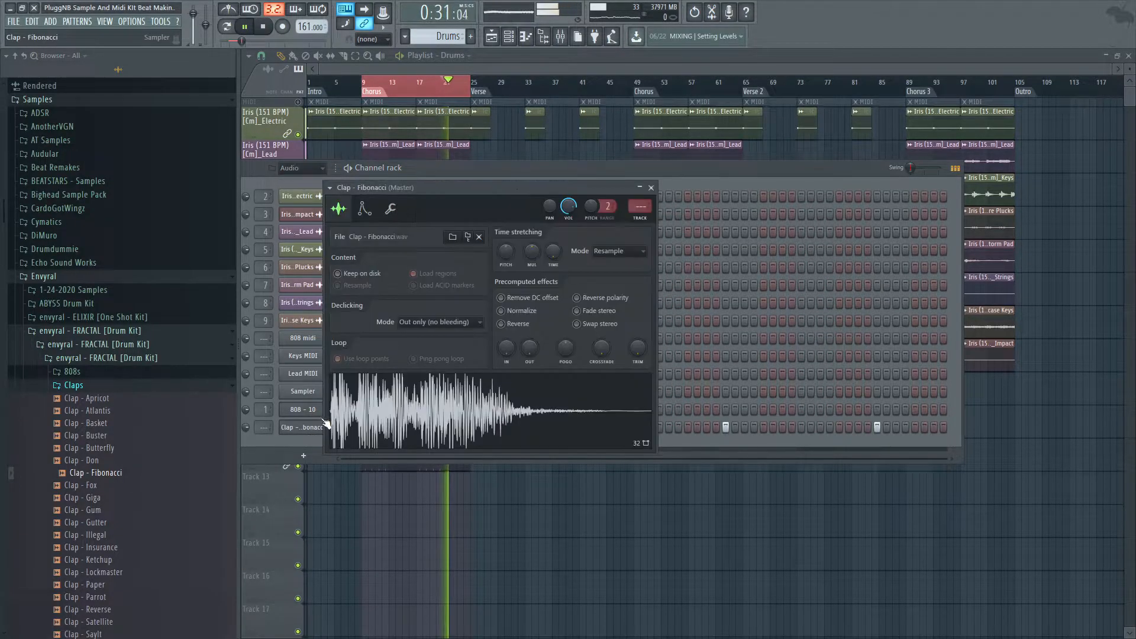
{"action": "key", "text": "ctrl+l"}
{"action": "left_click", "coordinate": [509, 175]}
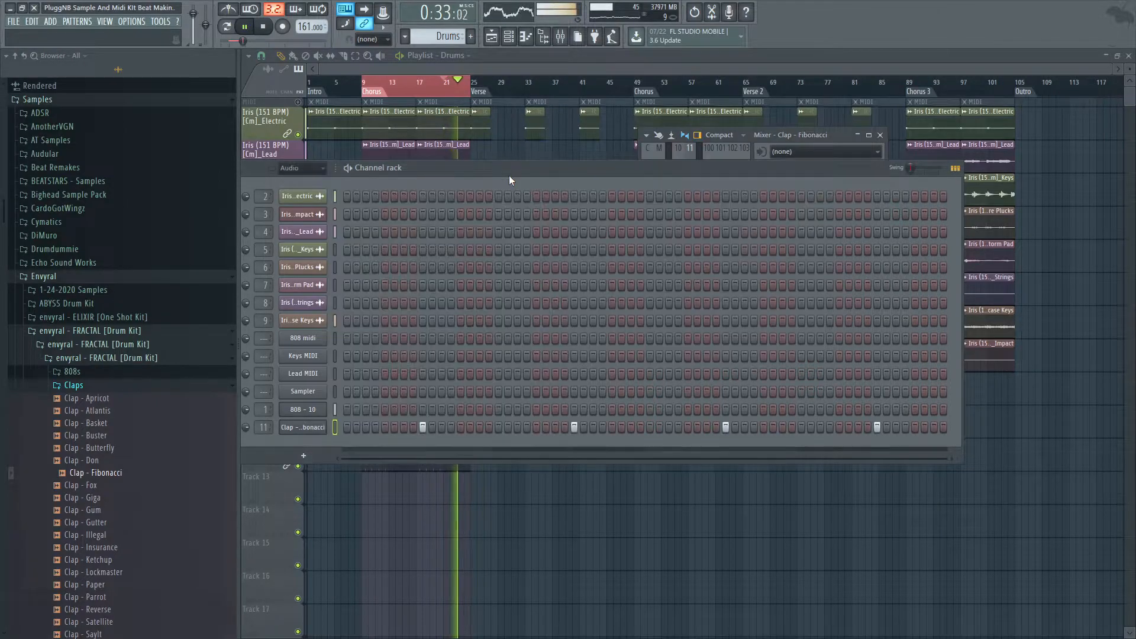
Step: Copy the Sampler channel's notes from the MIDI pattern and return to the Drums pattern
{"action": "key", "text": "KP_Subtract"}
{"action": "key", "text": "KP_Subtract"}
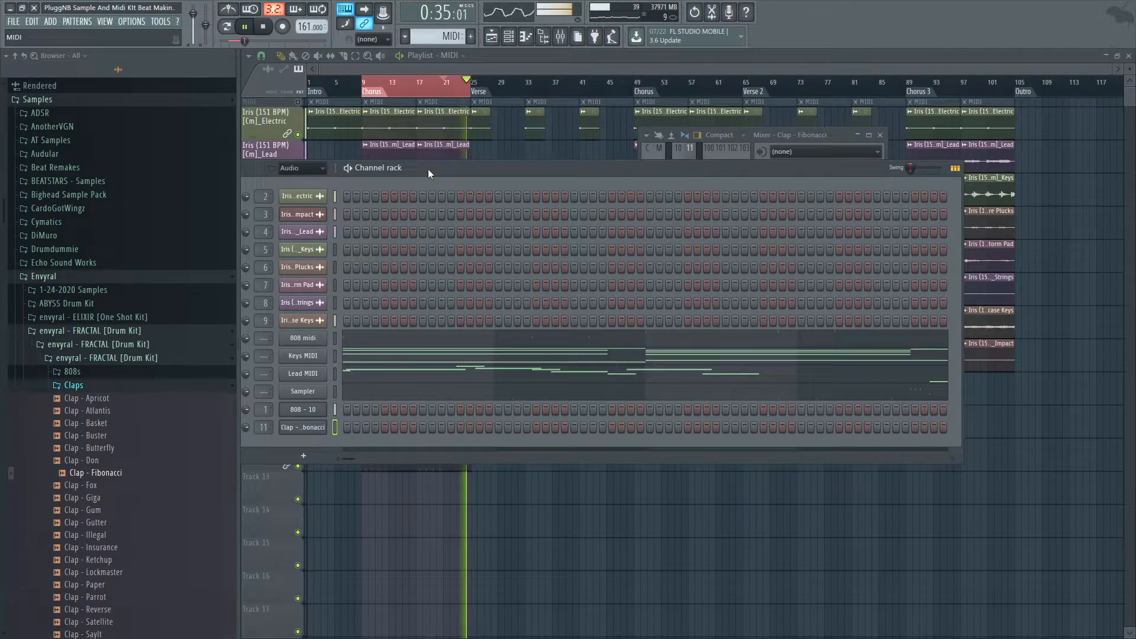
{"action": "left_click", "coordinate": [336, 393]}
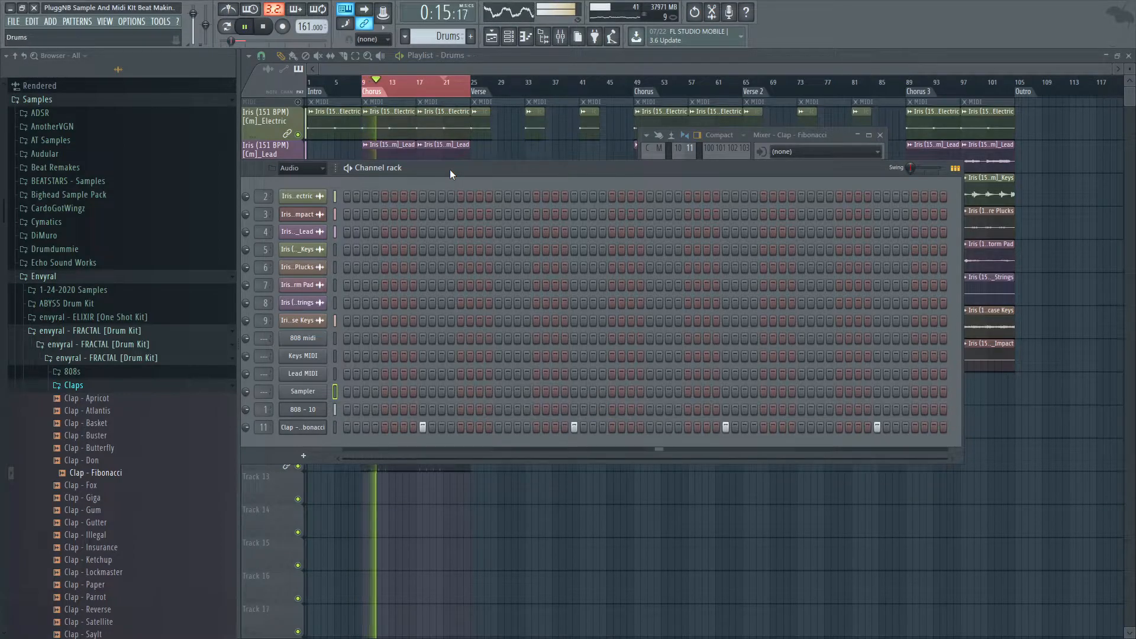
Step: Add Snare - ChaseABag from the FRACTAL kit as a new channel, paste the copied notes into it and check them in the piano roll
{"action": "left_click", "coordinate": [74, 386]}
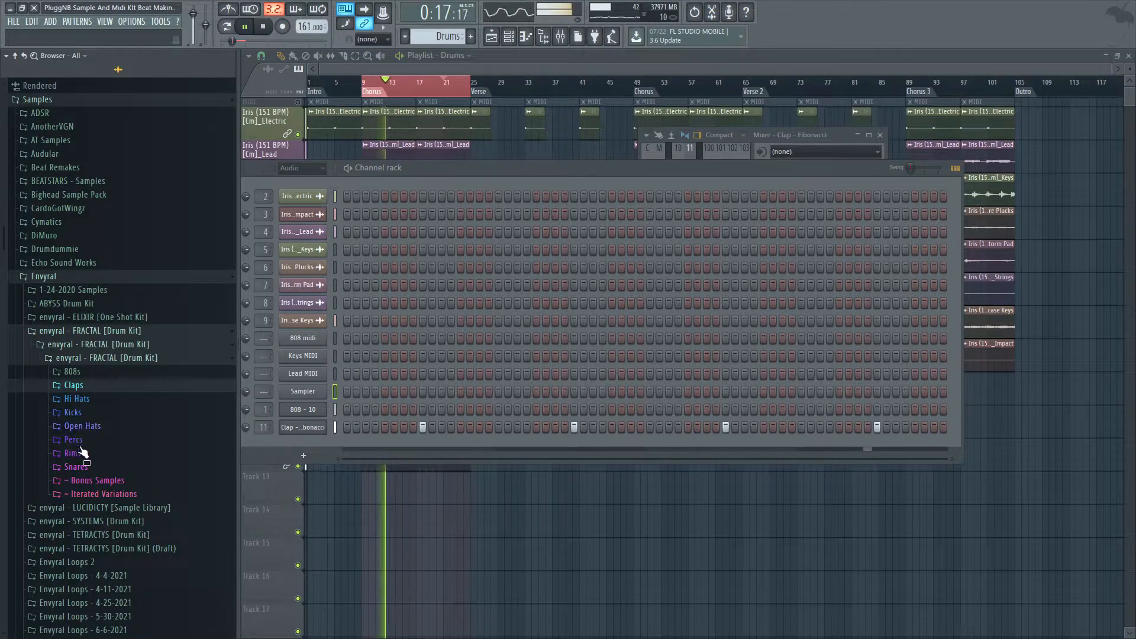
{"action": "left_click", "coordinate": [75, 467]}
{"action": "left_click", "coordinate": [126, 594]}
{"action": "left_click", "coordinate": [138, 518]}
{"action": "left_click_drag", "start_coordinate": [140, 521], "coordinate": [335, 444]}
{"action": "key", "text": "F7"}
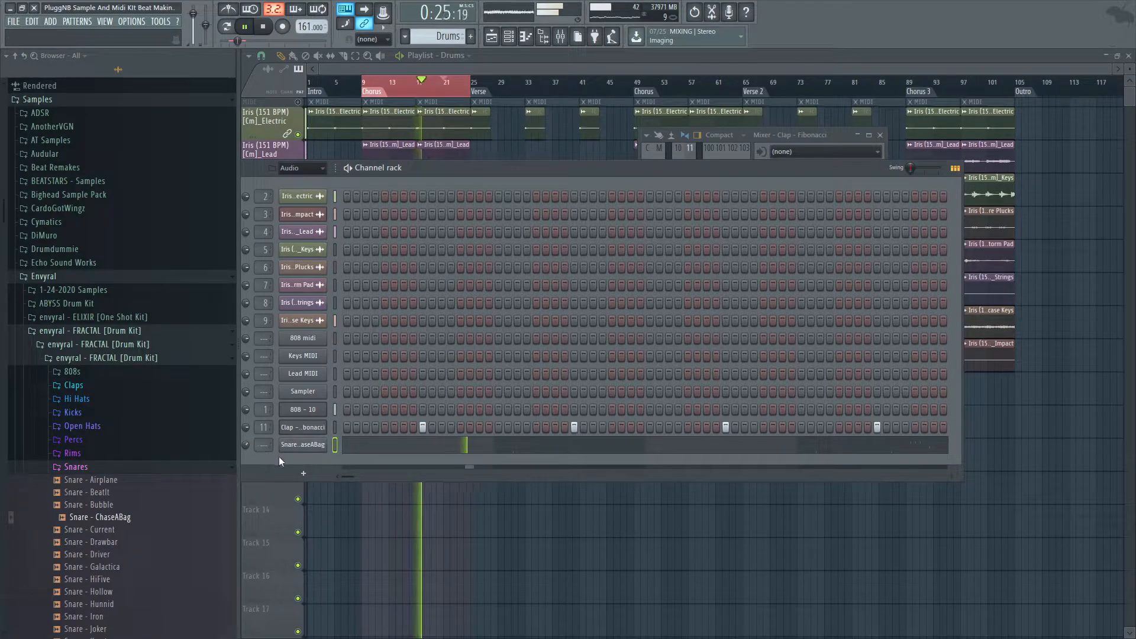
{"action": "left_click", "coordinate": [300, 445]}
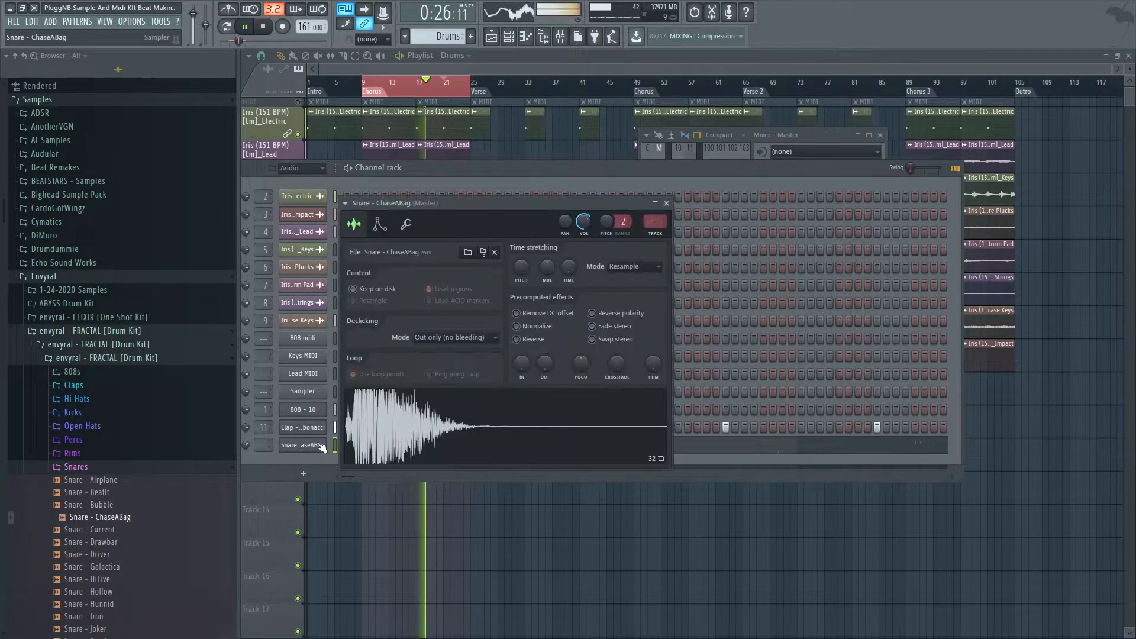
{"action": "left_click", "coordinate": [660, 203]}
{"action": "key", "text": "F7"}
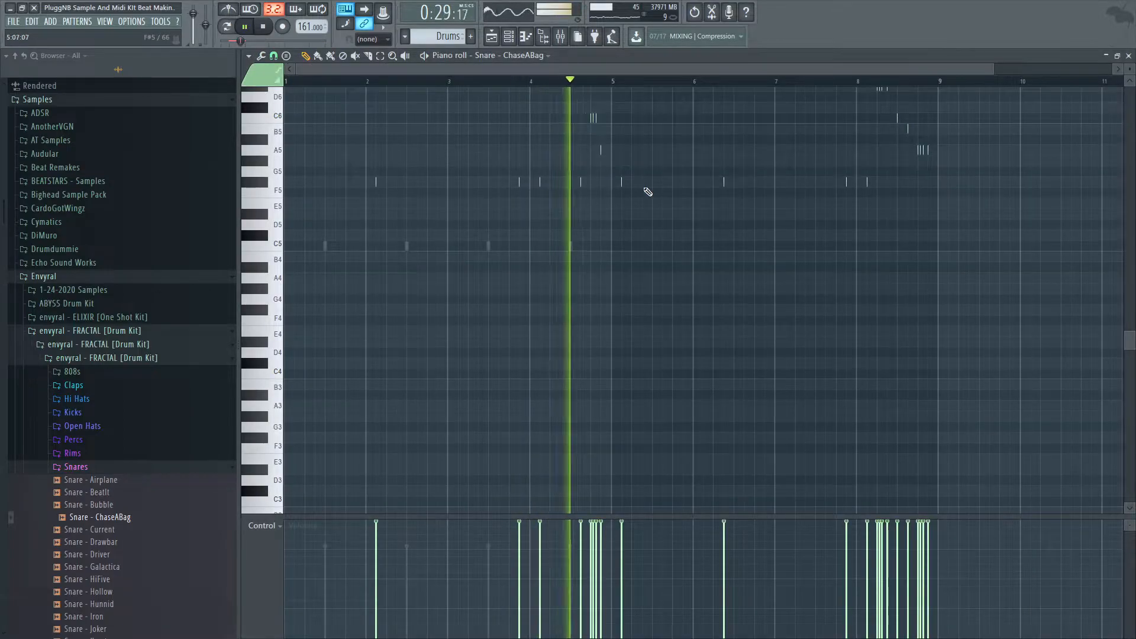
{"action": "key", "text": "F7"}
Step: Duplicate the four-bar Clap - Fibonacci pattern into the following bars in the piano roll and return to the channel rack
{"action": "right_click", "coordinate": [292, 426]}
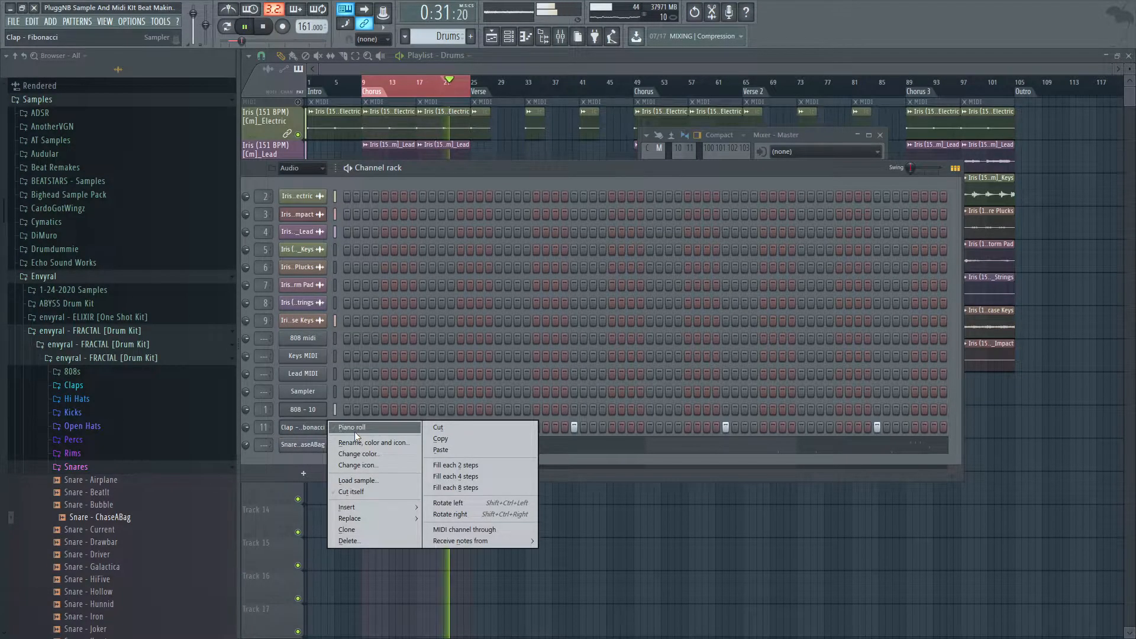
{"action": "left_click", "coordinate": [354, 431]}
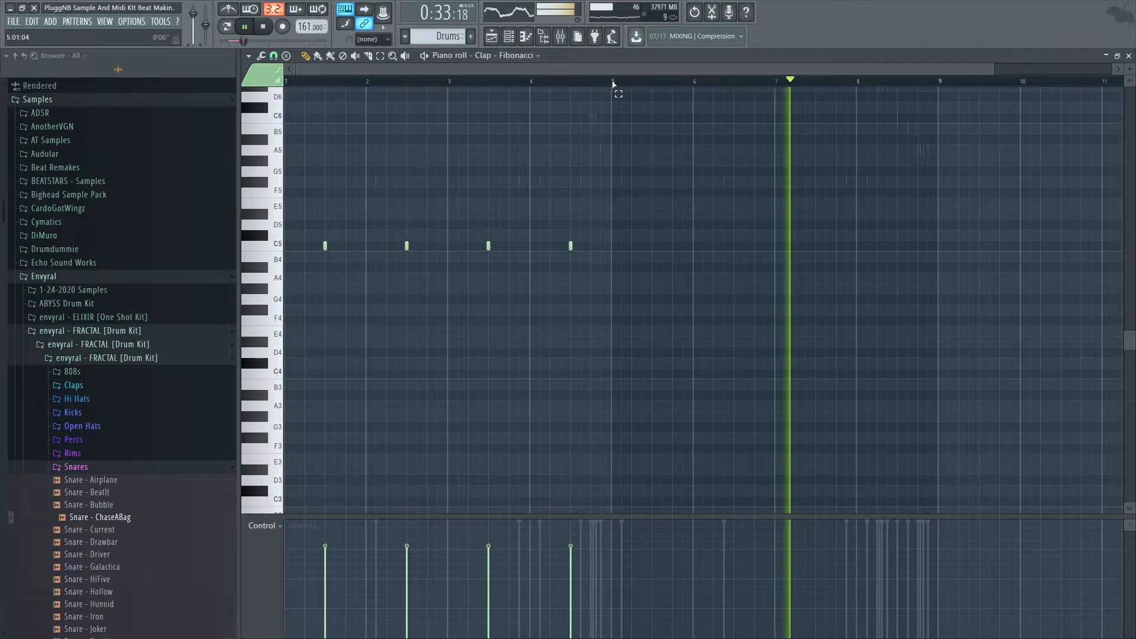
{"action": "key", "text": "ctrl+b"}
{"action": "key", "text": "ctrl+b"}
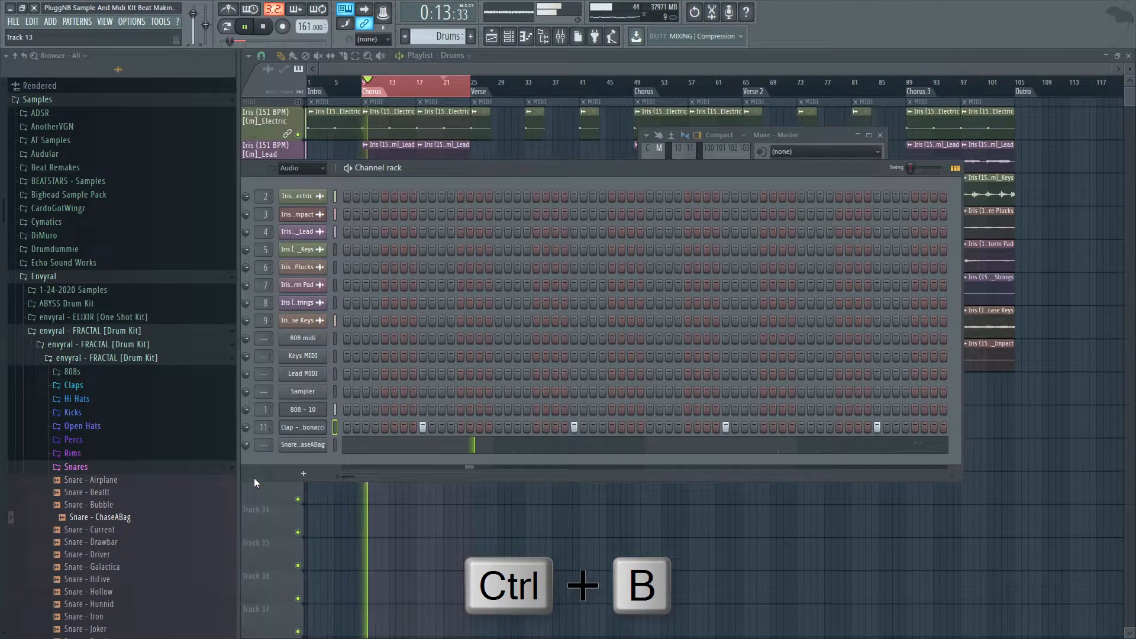
Step: Stop playback, audition other snares, replace the ChaseABag sample with Snare - HiFive and resume playback
{"action": "left_click", "coordinate": [92, 604]}
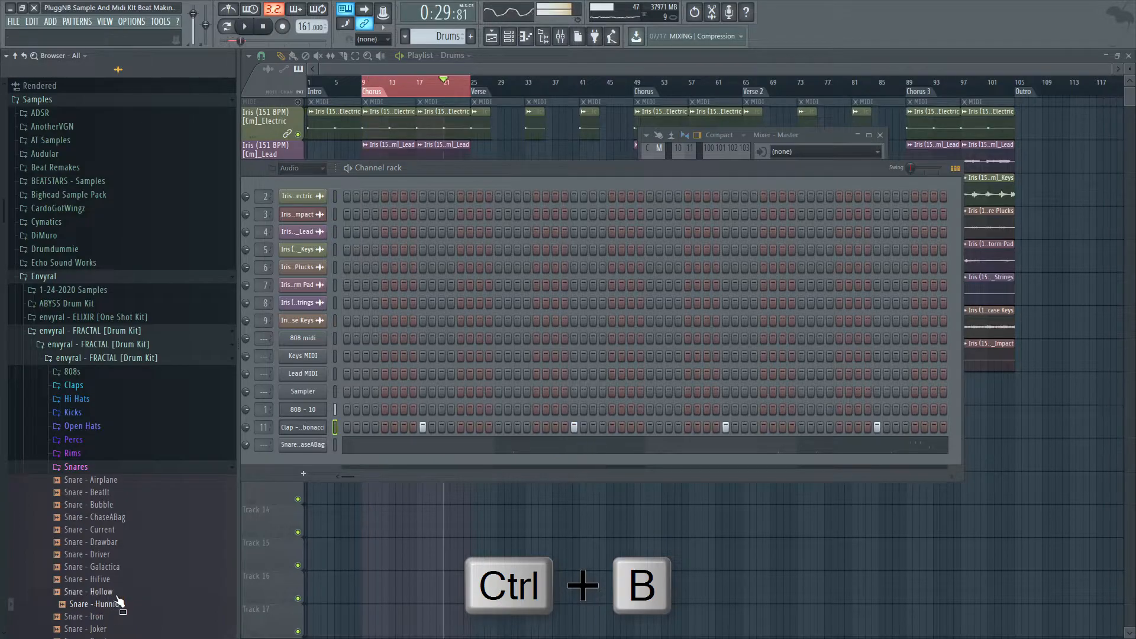
{"action": "left_click", "coordinate": [118, 580]}
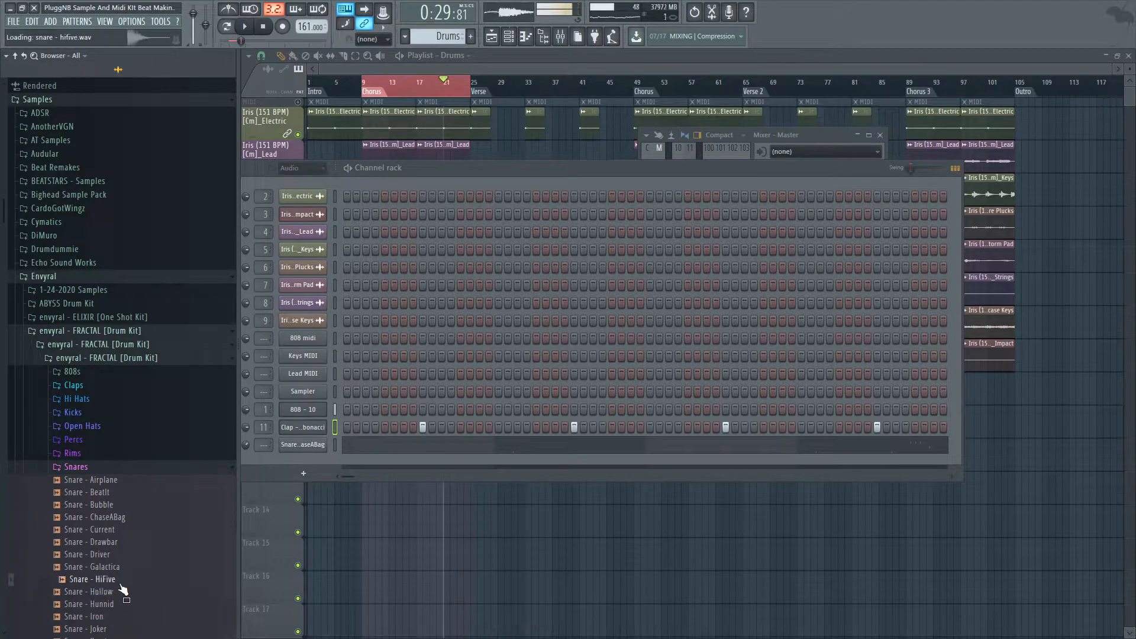
{"action": "left_click_drag", "start_coordinate": [319, 444], "coordinate": [320, 445]}
{"action": "key", "text": "space"}
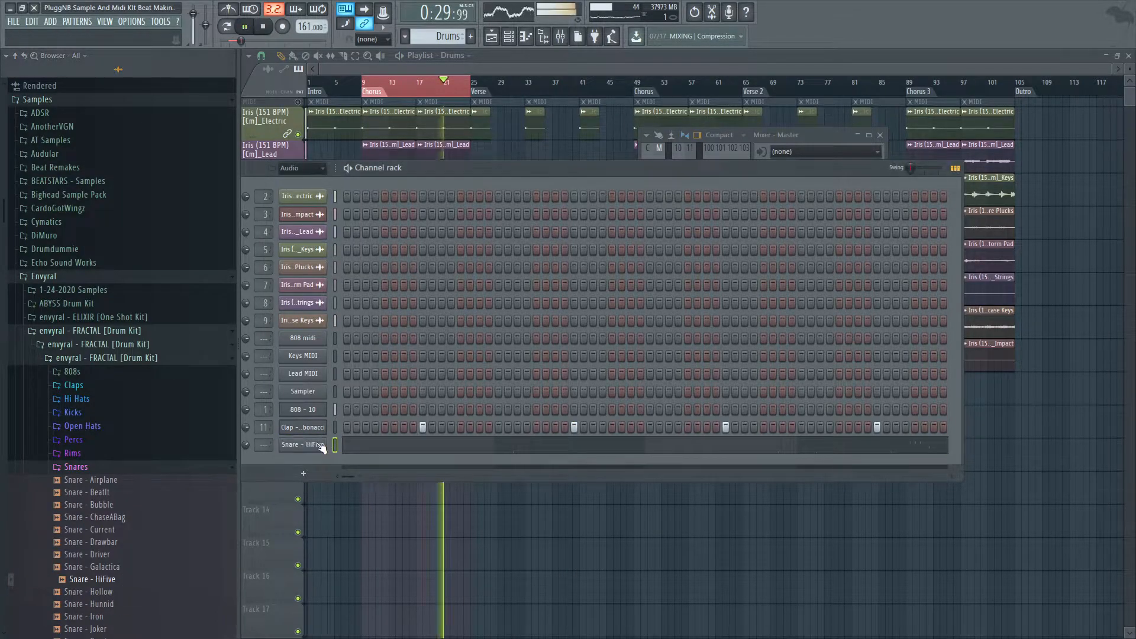
Step: Route the Snare - HiFive channel to mixer track 12 and lower its fader in the maximized mixer
{"action": "left_click", "coordinate": [321, 446]}
{"action": "left_click", "coordinate": [661, 234]}
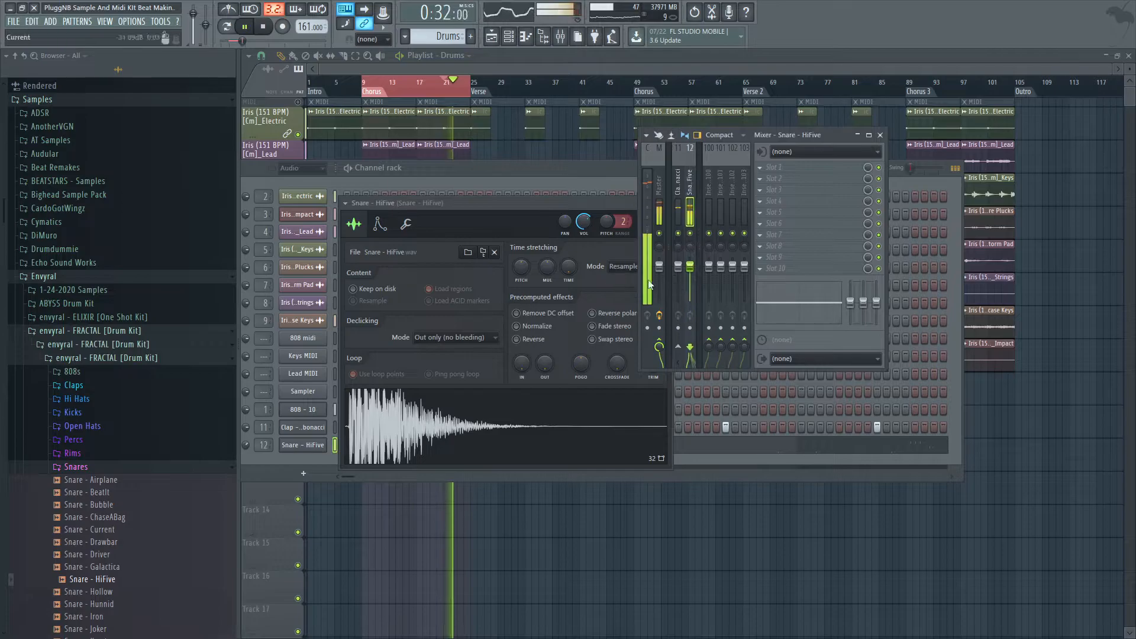
{"action": "left_click", "coordinate": [869, 136]}
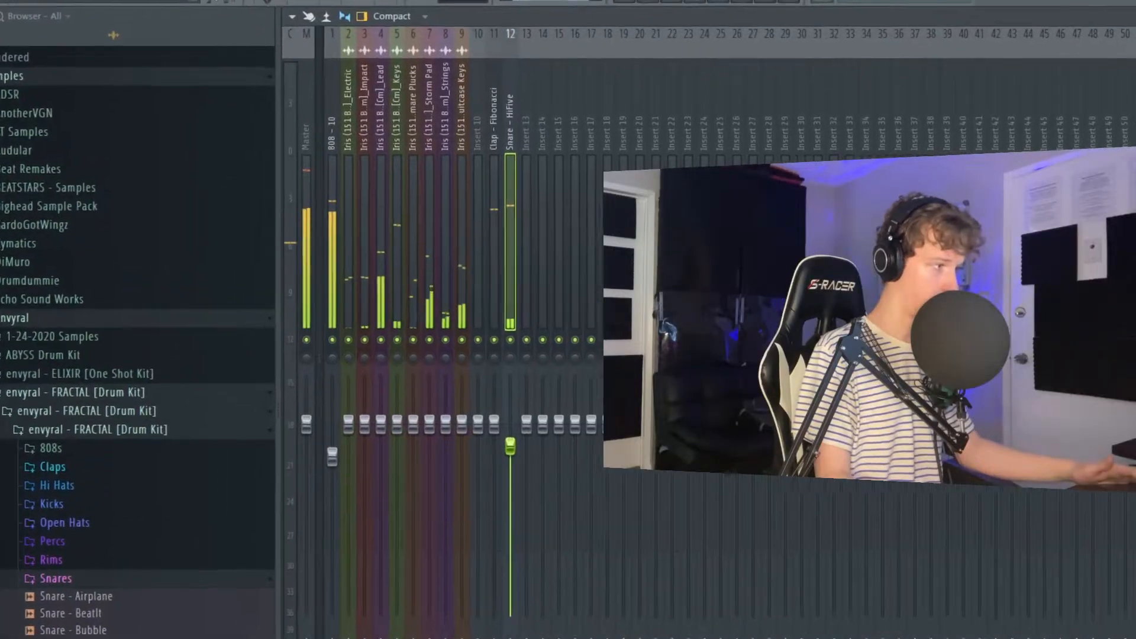
{"action": "left_click_drag", "start_coordinate": [510, 447], "coordinate": [513, 471]}
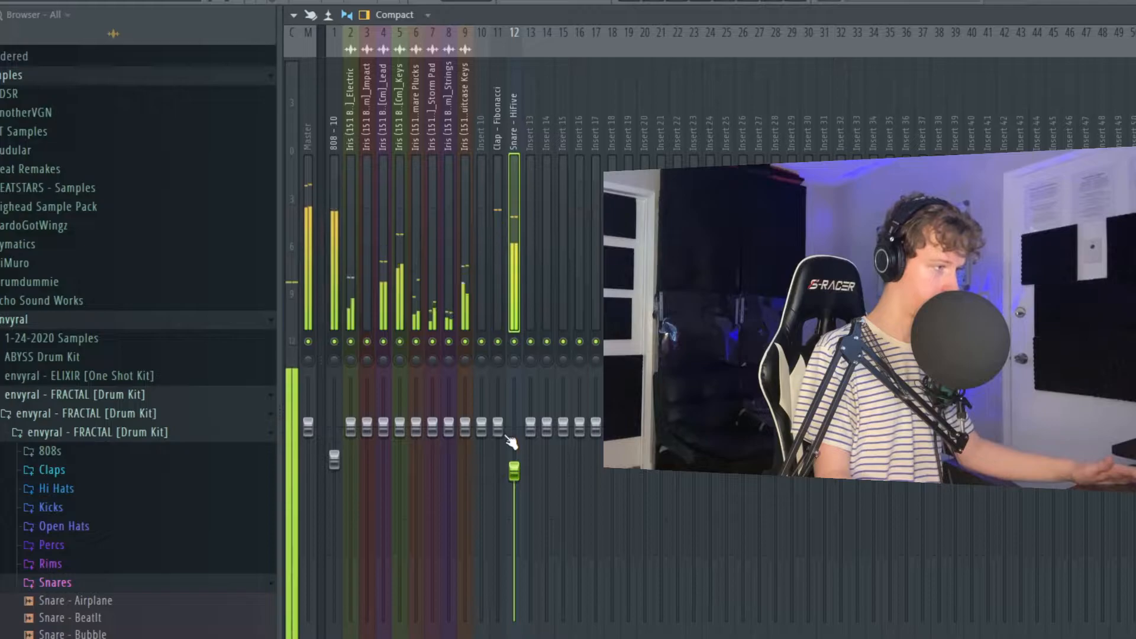
Step: Raise the Clap - Fibonacci fader slightly, lower the Suitcase Keys fader a little and return to the channel rack
{"action": "left_click", "coordinate": [497, 426]}
{"action": "left_click", "coordinate": [466, 296]}
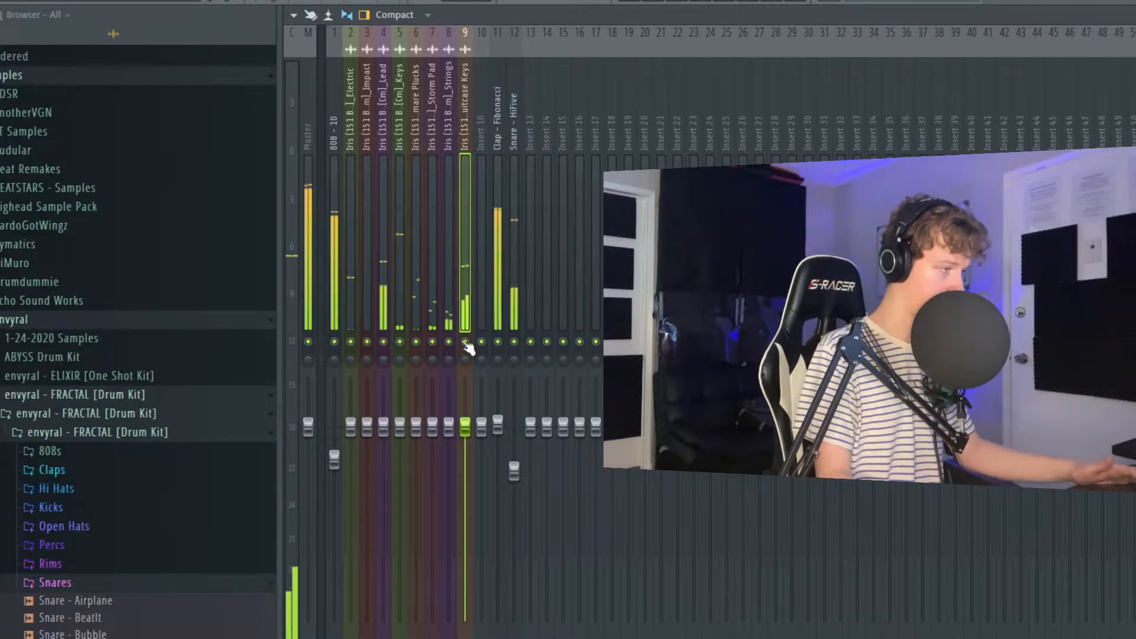
{"action": "left_click_drag", "start_coordinate": [468, 426], "coordinate": [475, 444]}
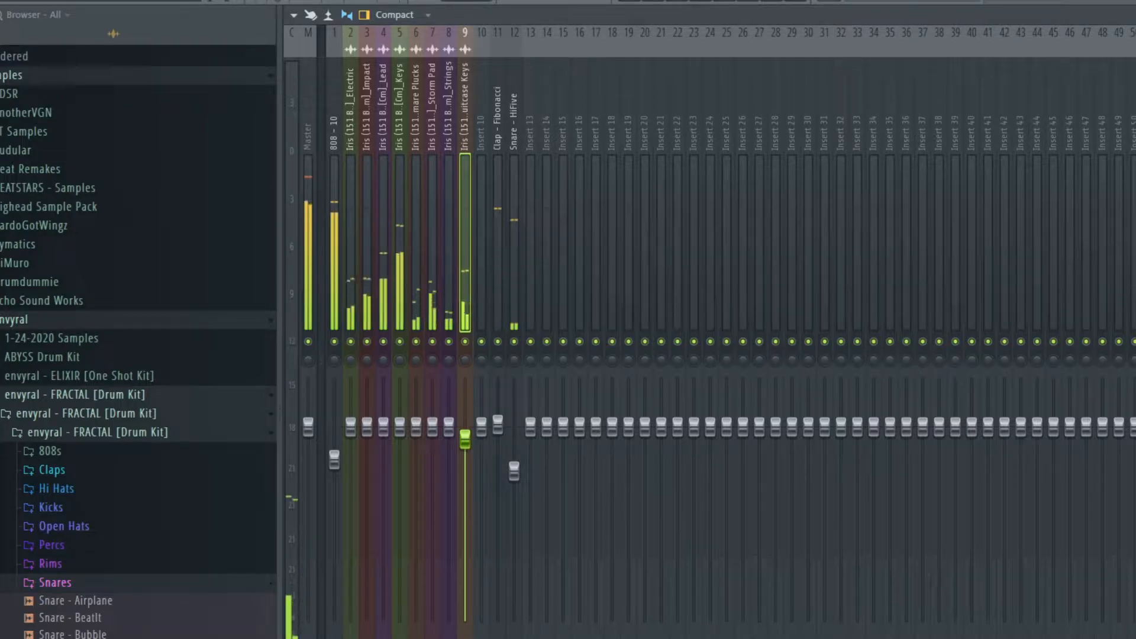
{"action": "left_click", "coordinate": [403, 254]}
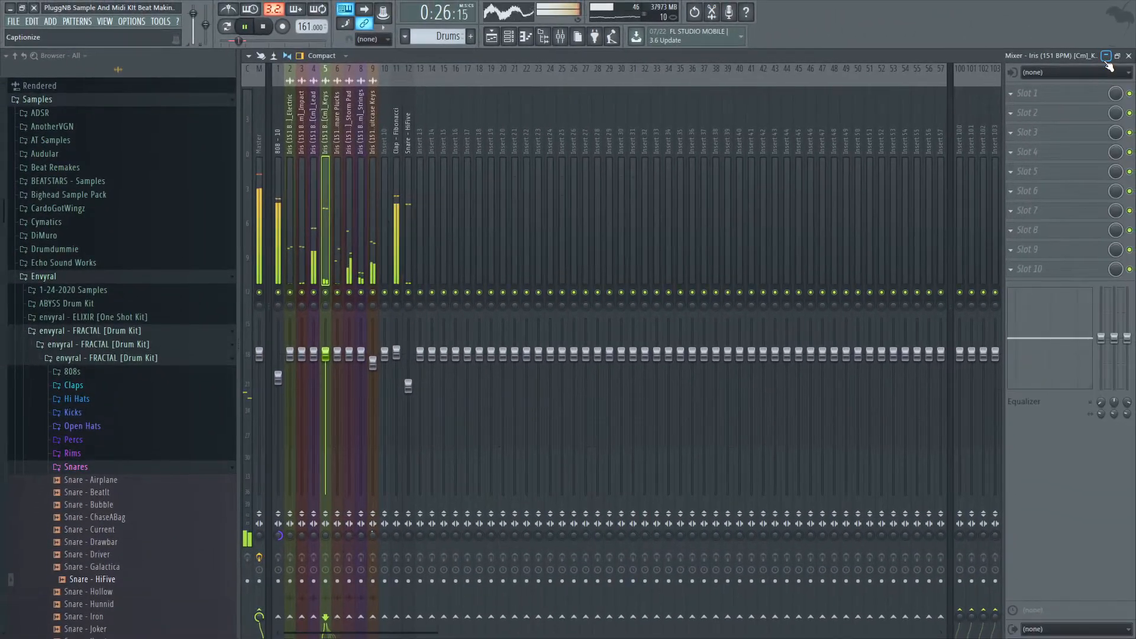
{"action": "left_click", "coordinate": [1105, 56]}
{"action": "left_click", "coordinate": [666, 219]}
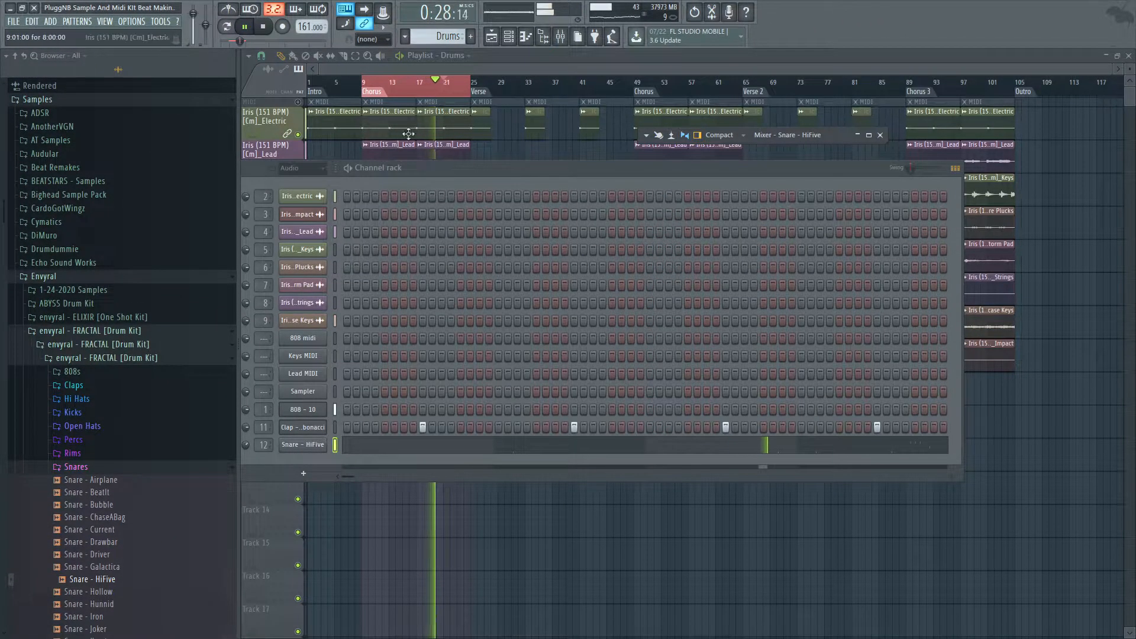
Step: Audition the FRACTAL kit's open hats and add Open Hat - Poison as a channel, with hits on step 13 of the first four bars
{"action": "left_click_drag", "start_coordinate": [436, 166], "coordinate": [499, 164]}
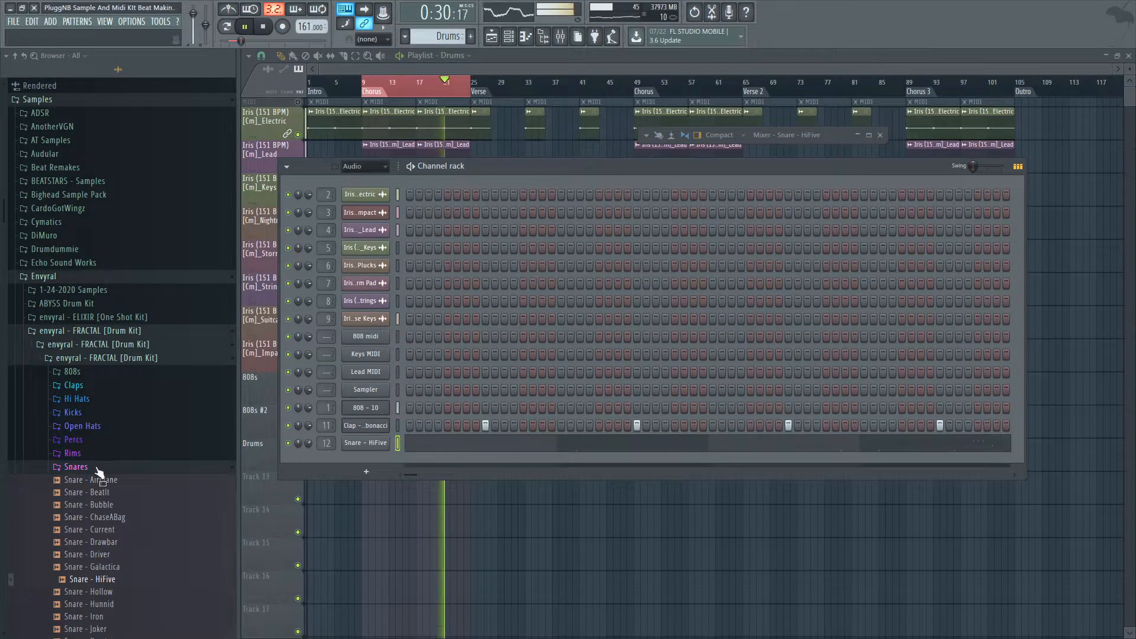
{"action": "left_click", "coordinate": [76, 467]}
{"action": "left_click", "coordinate": [83, 426]}
{"action": "left_click", "coordinate": [98, 502]}
{"action": "left_click", "coordinate": [97, 526]}
{"action": "key", "text": "space"}
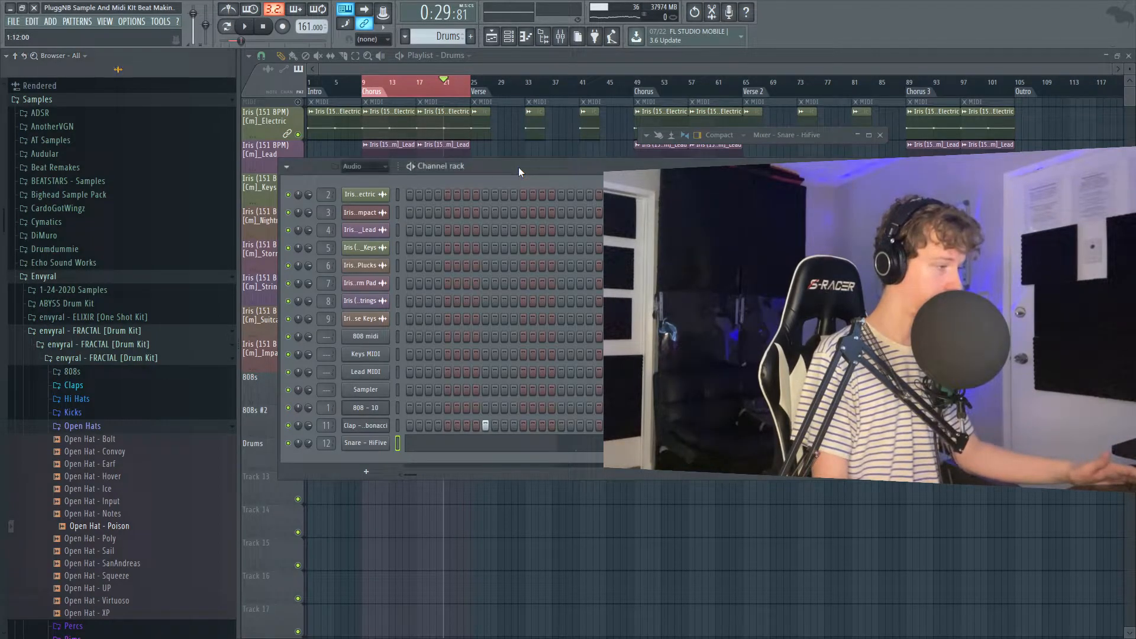
{"action": "left_click_drag", "start_coordinate": [156, 551], "coordinate": [424, 456]}
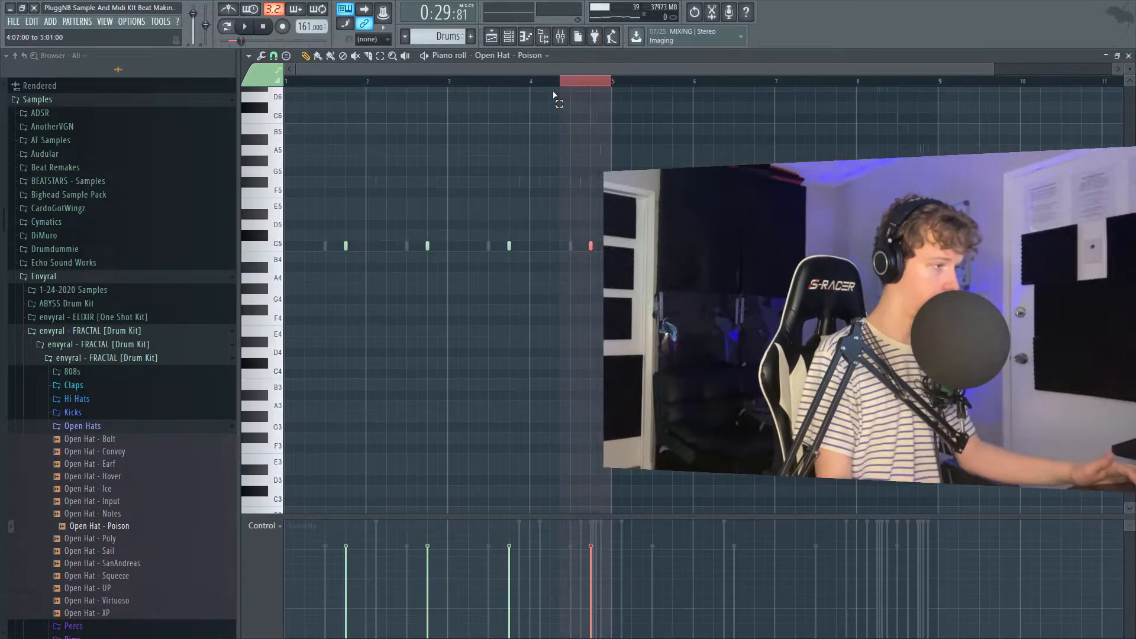
Step: Duplicate the four-bar Open Hat - Poison pattern into the following bars and play the arrangement
{"action": "key", "text": "ctrl+b"}
{"action": "key", "text": "ctrl+b"}
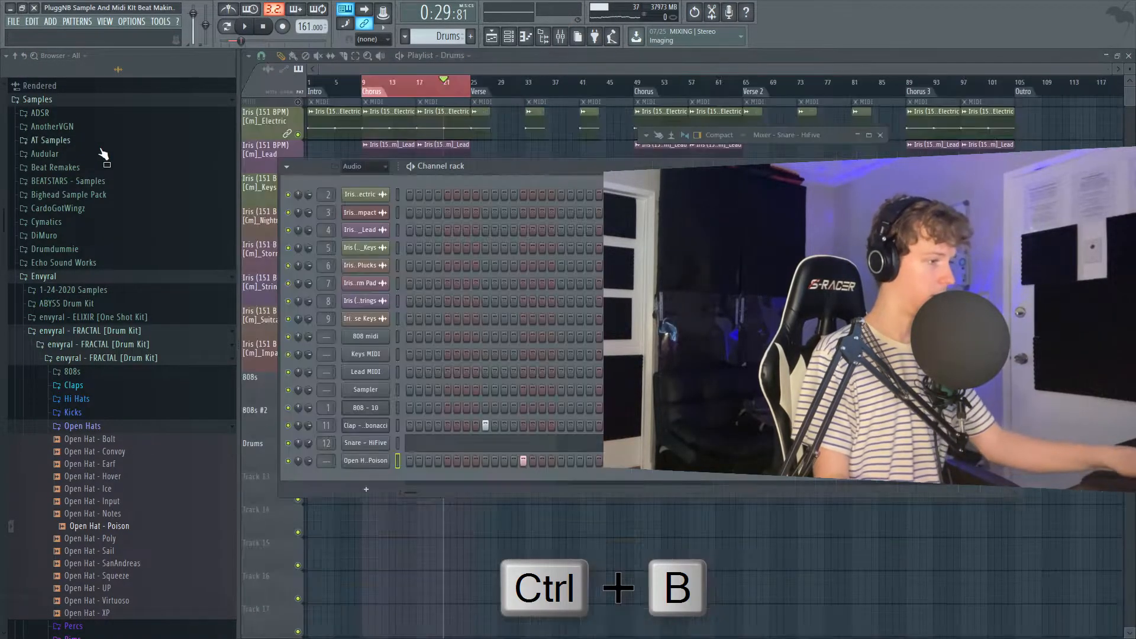
{"action": "key", "text": "space"}
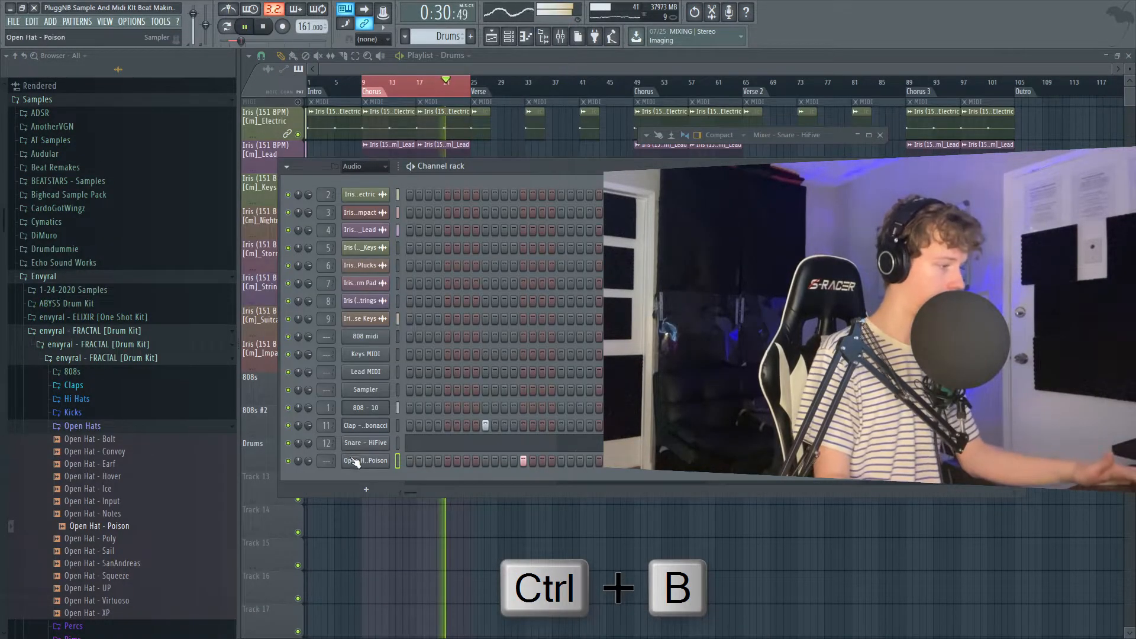
Step: Route Open Hat - Poison to mixer track 13 and enable its volume envelope with no attack, a longer hold and a short release
{"action": "left_click", "coordinate": [354, 460]}
{"action": "key", "text": "ctrl+l"}
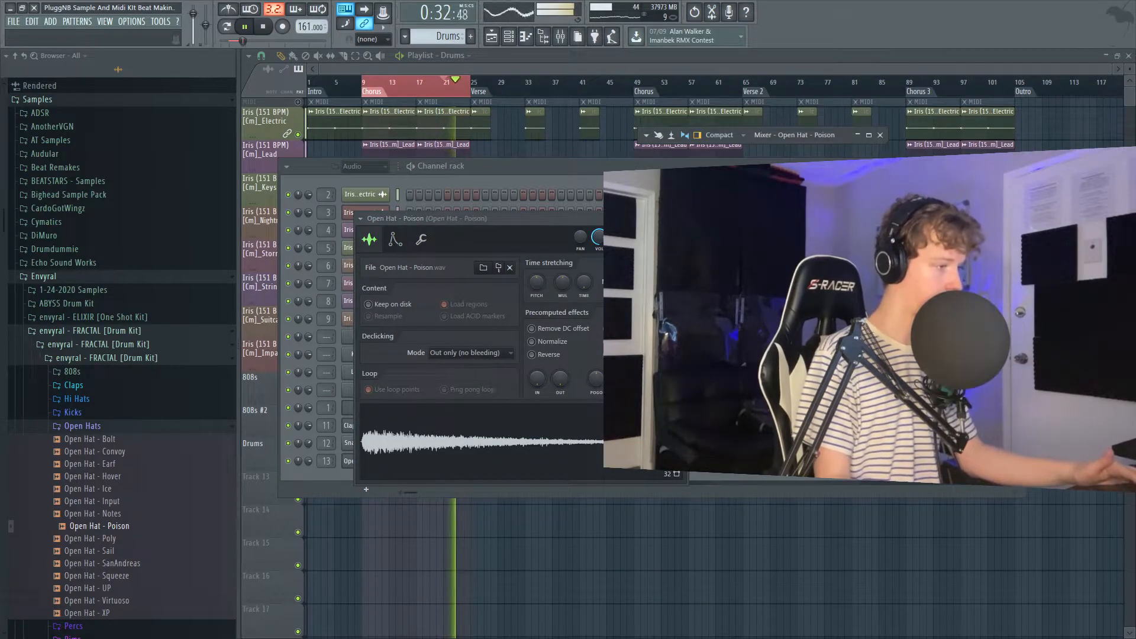
{"action": "left_click", "coordinate": [396, 239]}
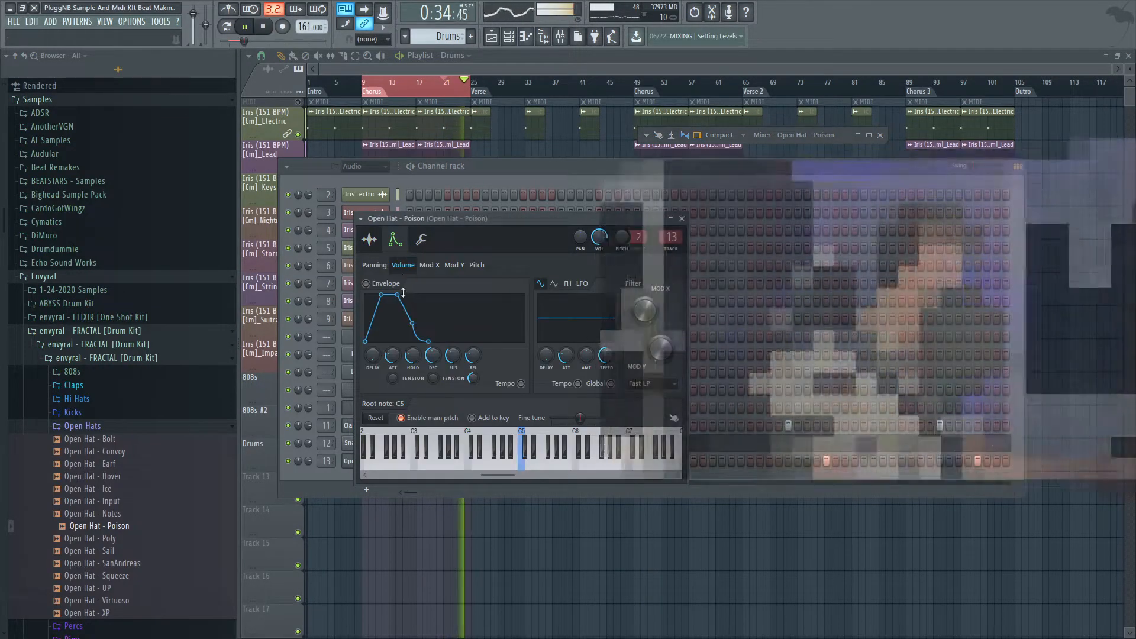
{"action": "left_click_drag", "start_coordinate": [397, 357], "coordinate": [411, 313]}
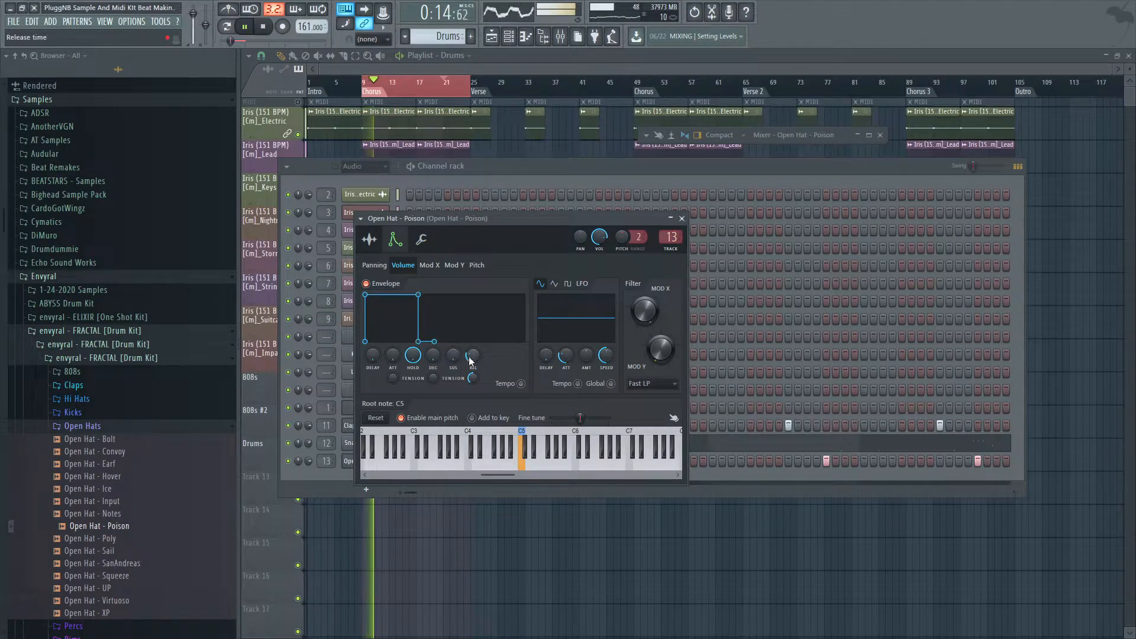
{"action": "left_click", "coordinate": [682, 218]}
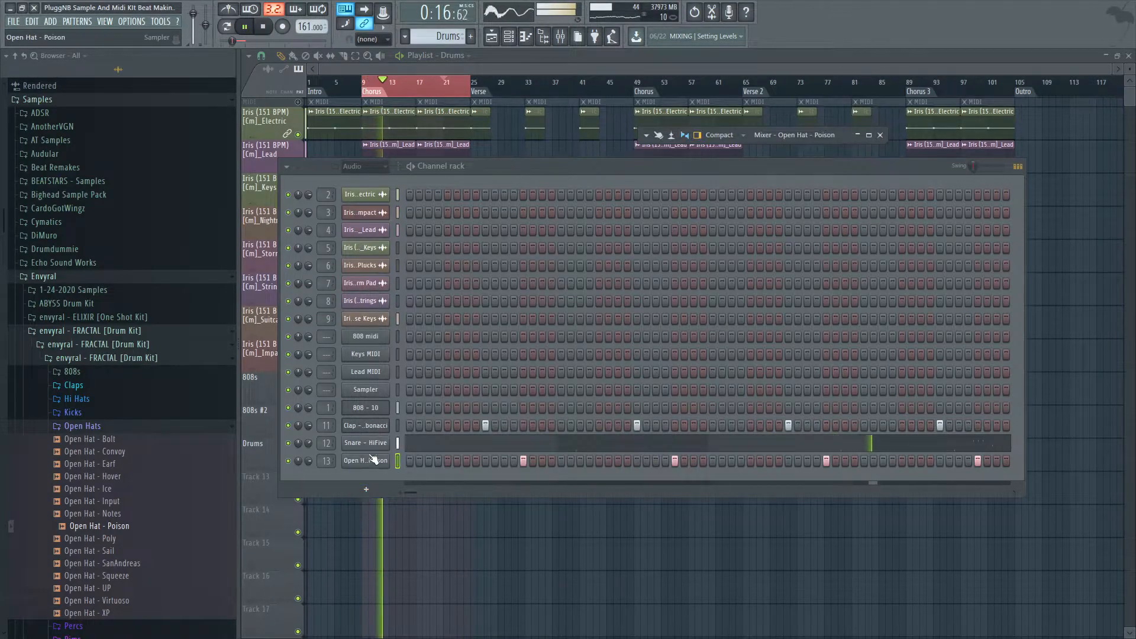
Step: Set the Open Hat - Poison notes to just over one step long in the piano roll, and return to the channel rack
{"action": "right_click", "coordinate": [382, 460]}
{"action": "left_click", "coordinate": [423, 462]}
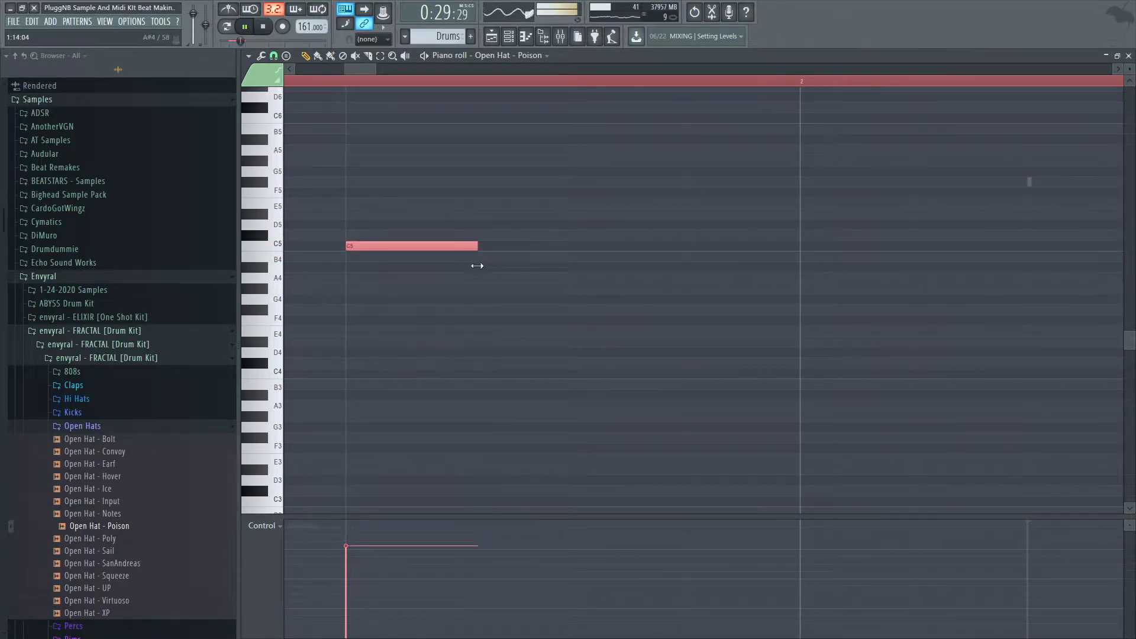
{"action": "scroll", "coordinate": [492, 272], "scroll_direction": "down", "scroll_amount": 10}
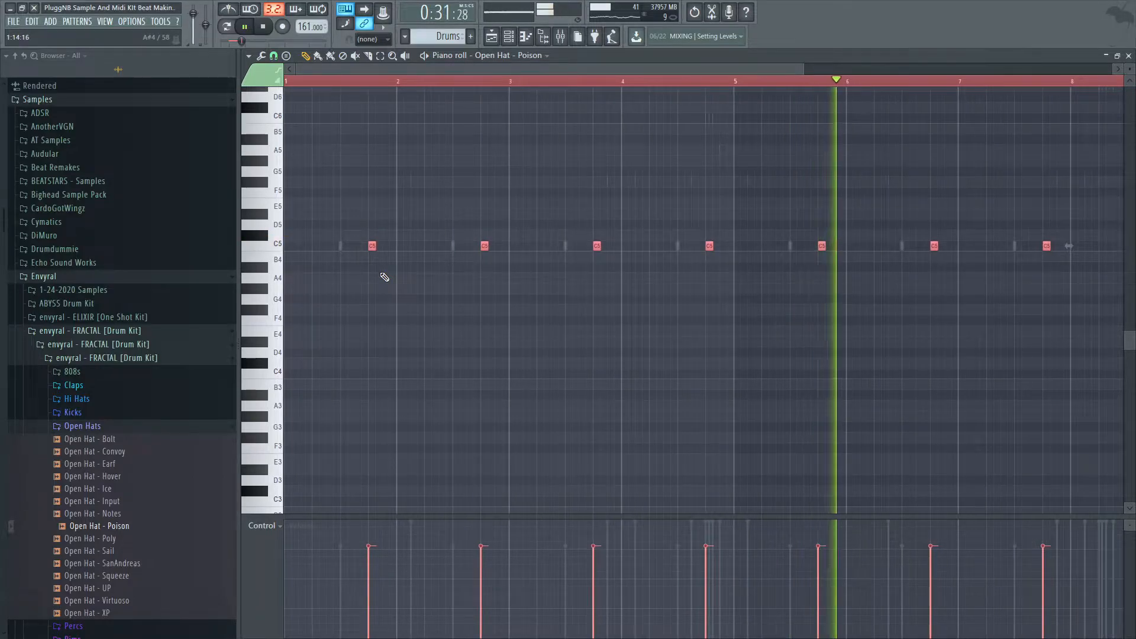
{"action": "key", "text": "Escape"}
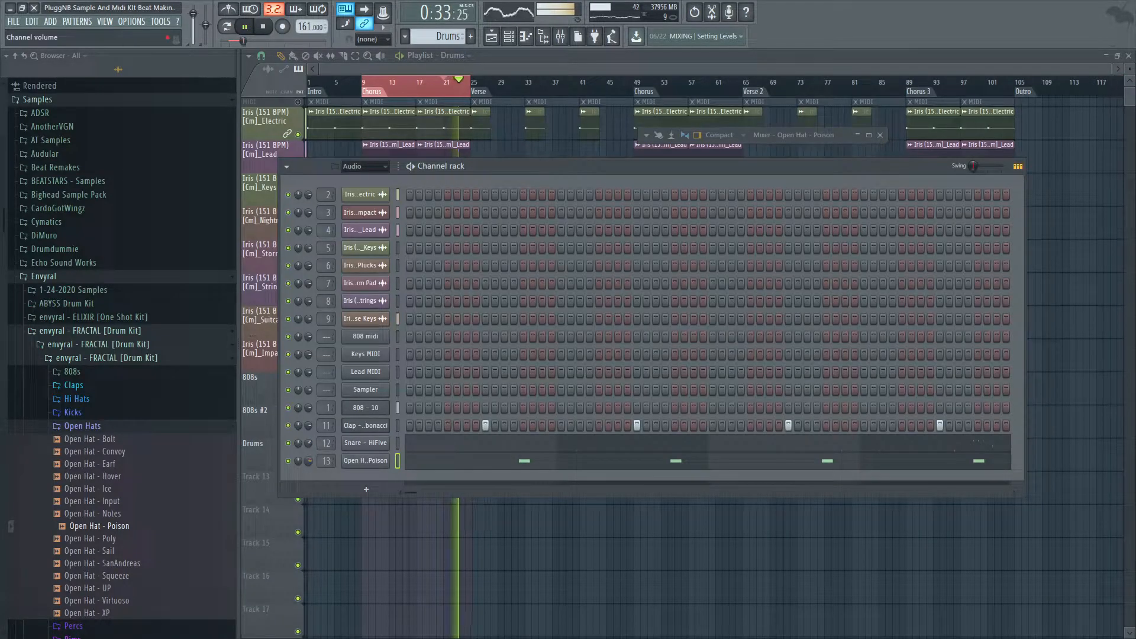
Step: Stop playback and audition the FRACTAL kit's other open hats, including XP, Convoy, Bolt, Notes, Input and Ice
{"action": "left_click", "coordinate": [83, 564]}
{"action": "left_click", "coordinate": [88, 589]}
{"action": "left_click", "coordinate": [100, 603]}
{"action": "key", "text": "space"}
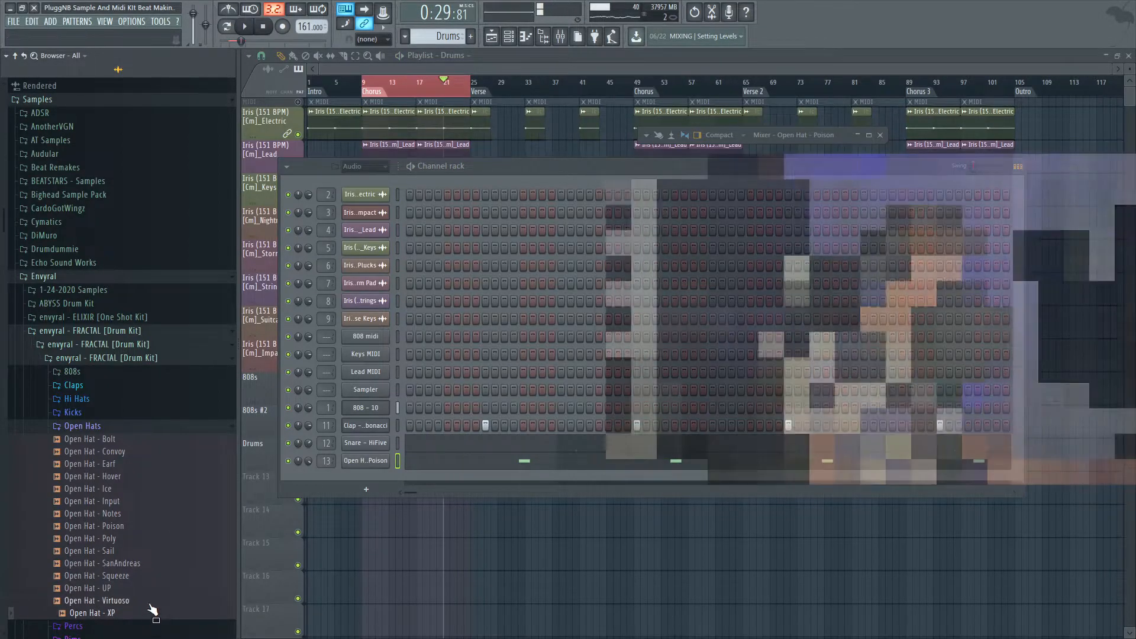
{"action": "left_click", "coordinate": [147, 476]}
{"action": "left_click", "coordinate": [149, 453]}
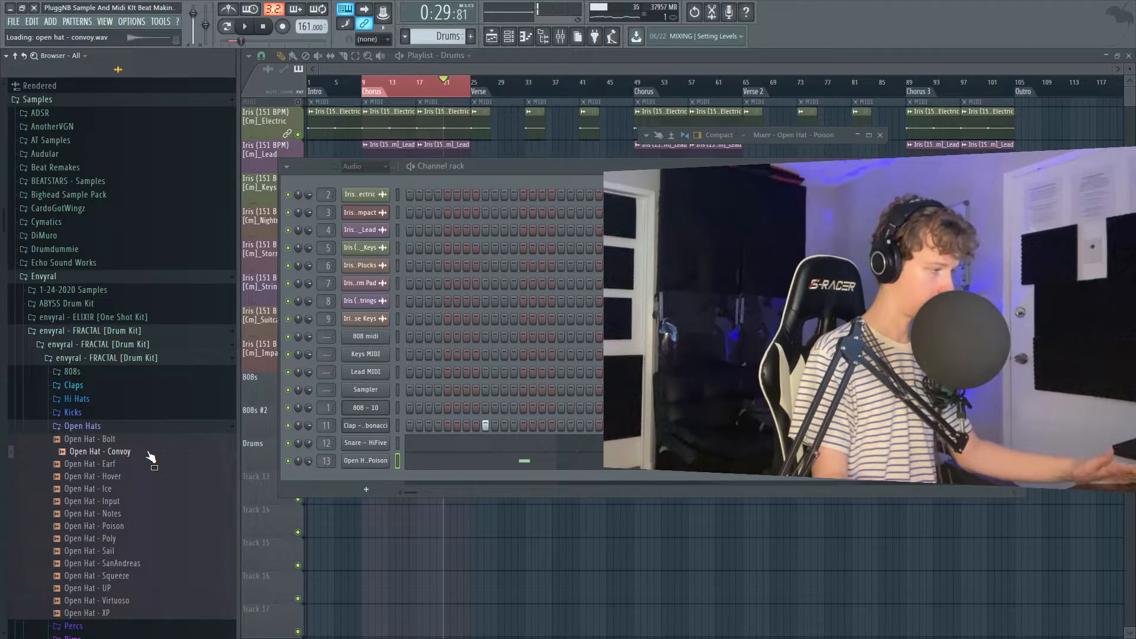
{"action": "left_click", "coordinate": [151, 439]}
{"action": "left_click", "coordinate": [151, 526]}
{"action": "left_click", "coordinate": [150, 514]}
{"action": "left_click", "coordinate": [150, 501]}
{"action": "left_click", "coordinate": [151, 489]}
{"action": "left_click", "coordinate": [151, 476]}
Step: Add Open Hat - Ice as a channel on mixer track 14 with a hit on step 1, and play the arrangement
{"action": "left_click_drag", "start_coordinate": [151, 489], "coordinate": [414, 476]}
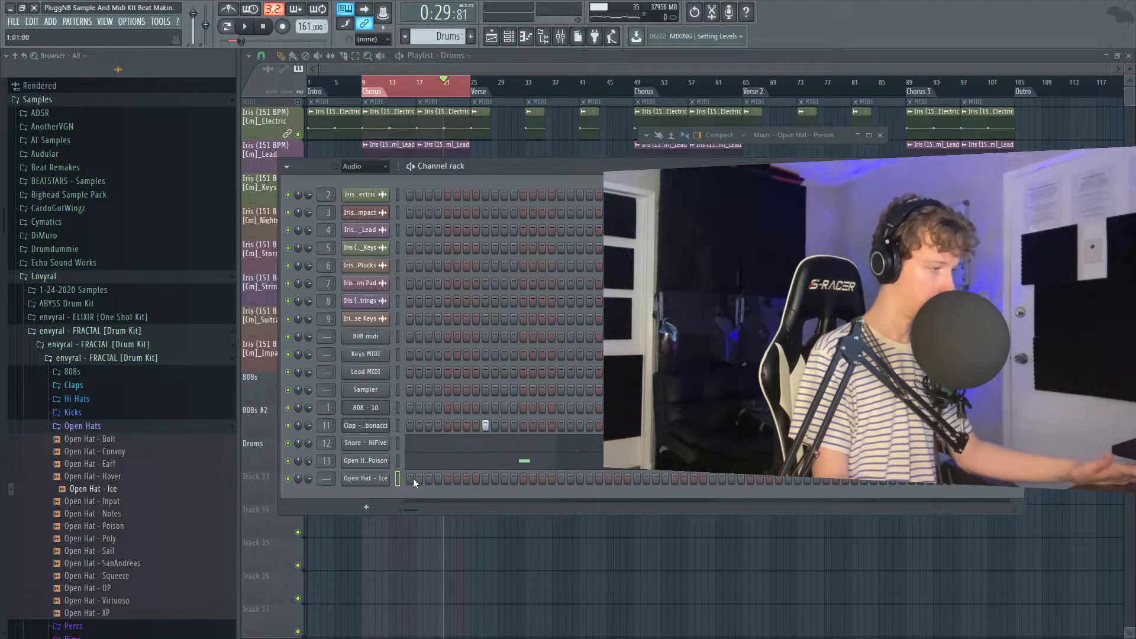
{"action": "left_click", "coordinate": [352, 479]}
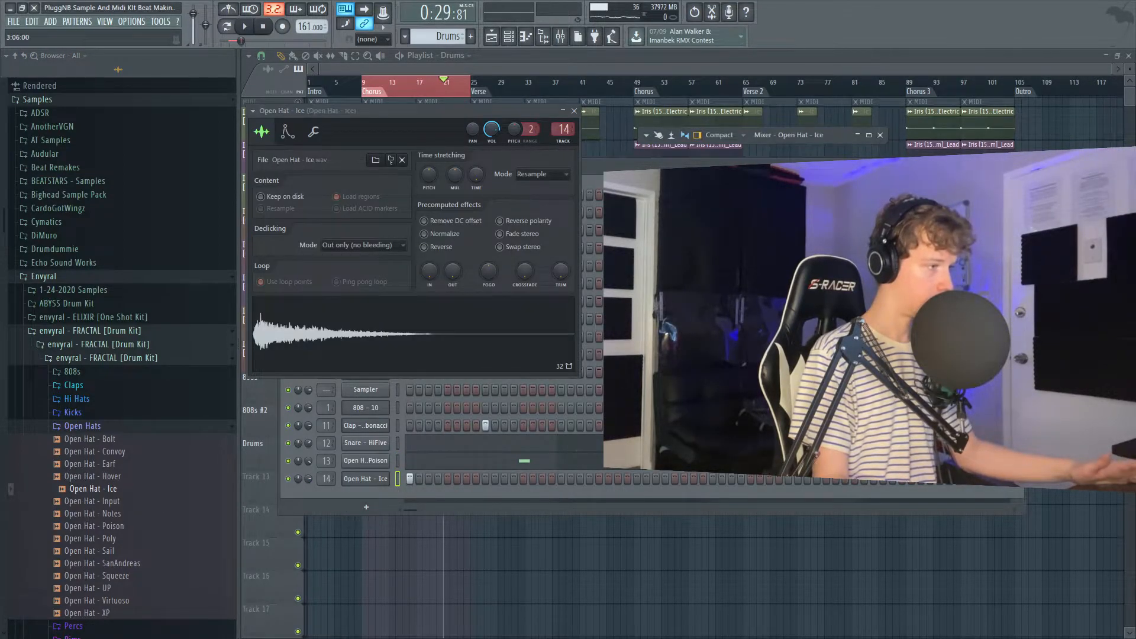
{"action": "key", "text": "space"}
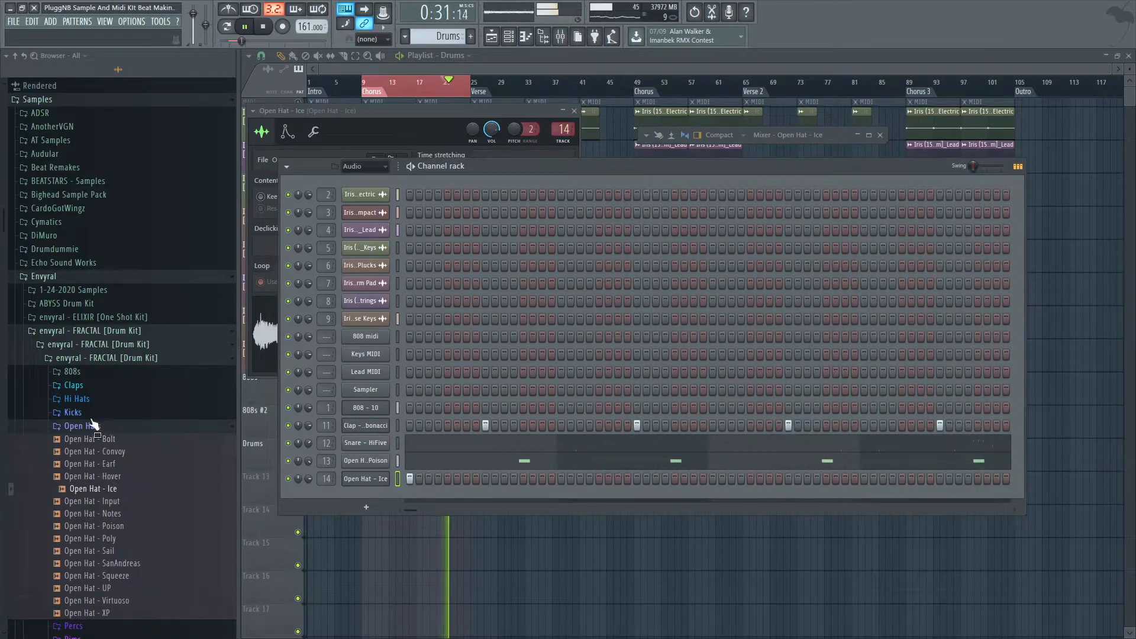
Step: Audition the FRACTAL kit's rims and add Rim - Frogs as a new channel
{"action": "left_click", "coordinate": [91, 426]}
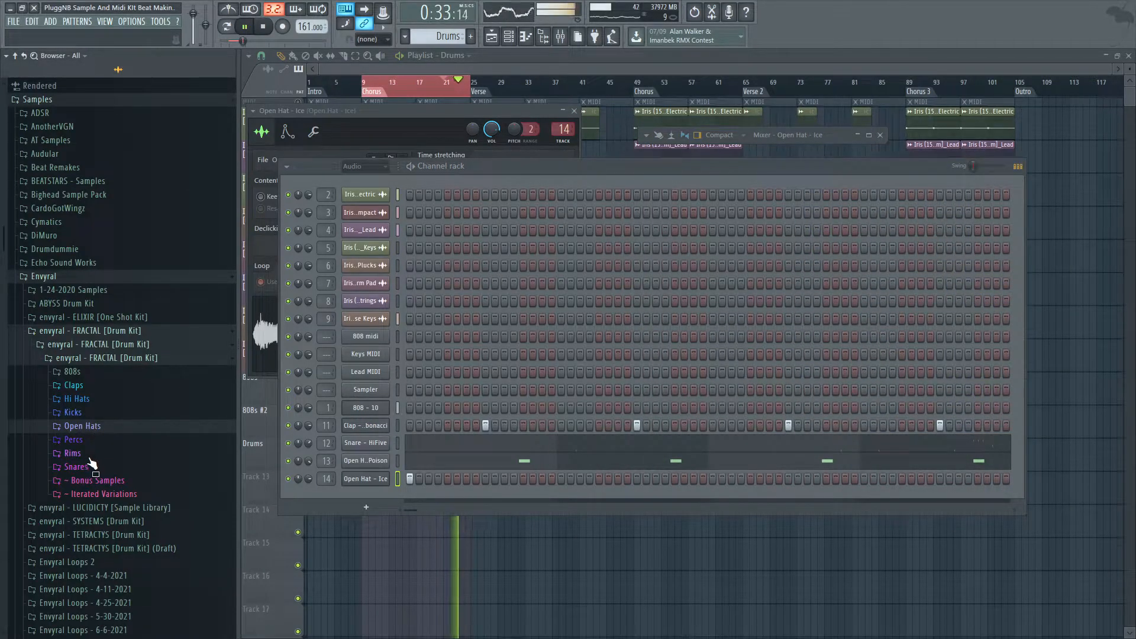
{"action": "left_click", "coordinate": [90, 455]}
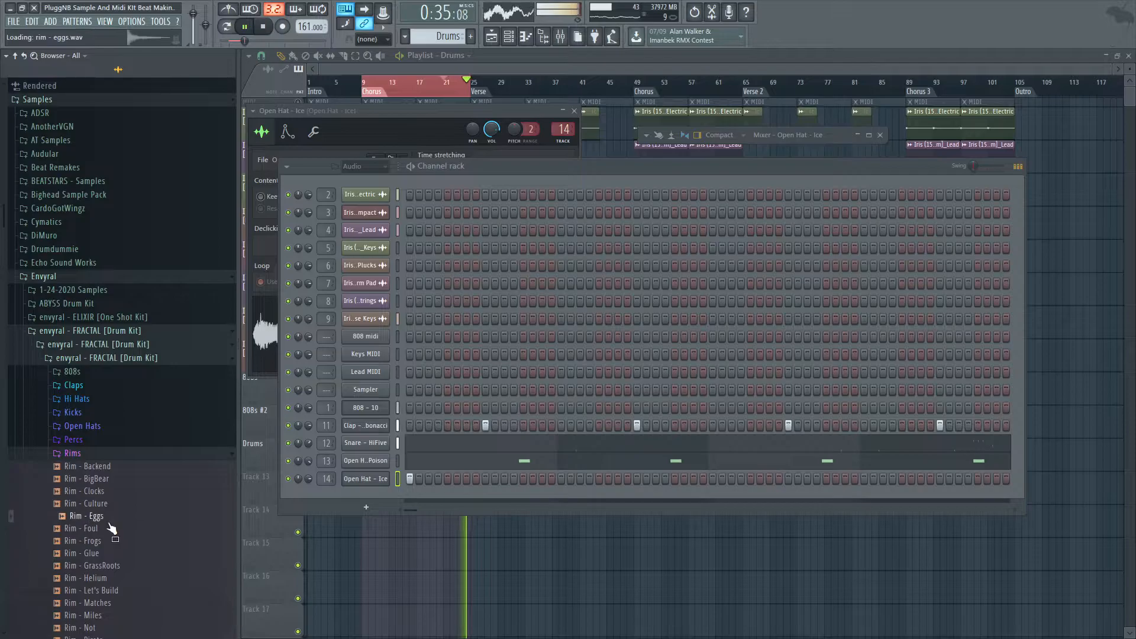
{"action": "left_click", "coordinate": [115, 541]}
{"action": "left_click_drag", "start_coordinate": [115, 541], "coordinate": [293, 543]}
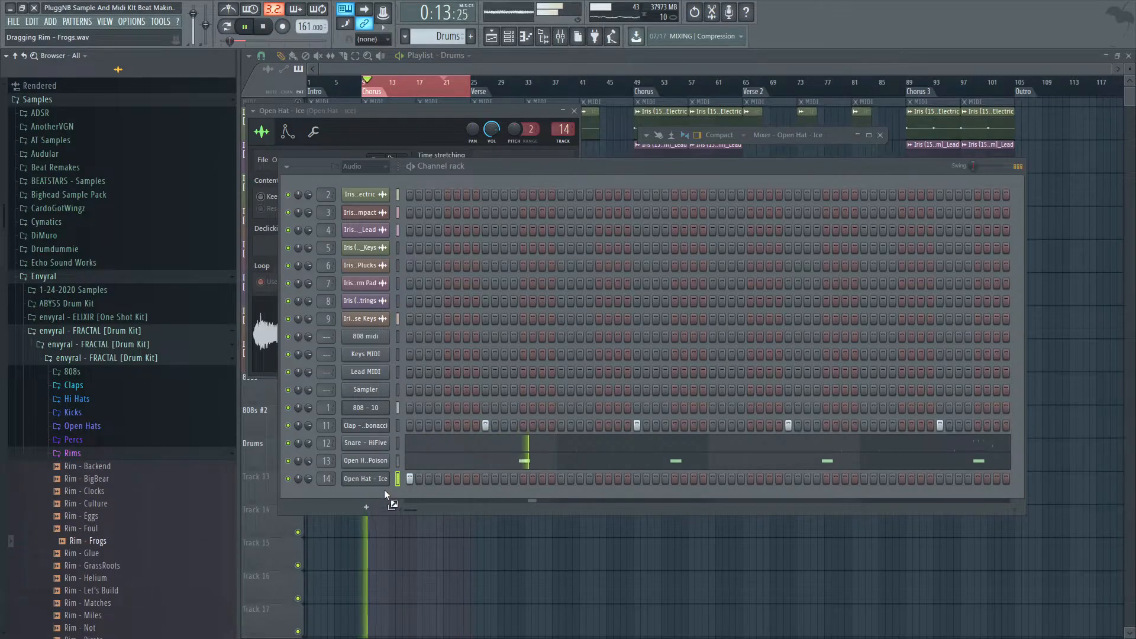
{"action": "left_click_drag", "start_coordinate": [384, 493], "coordinate": [384, 497]}
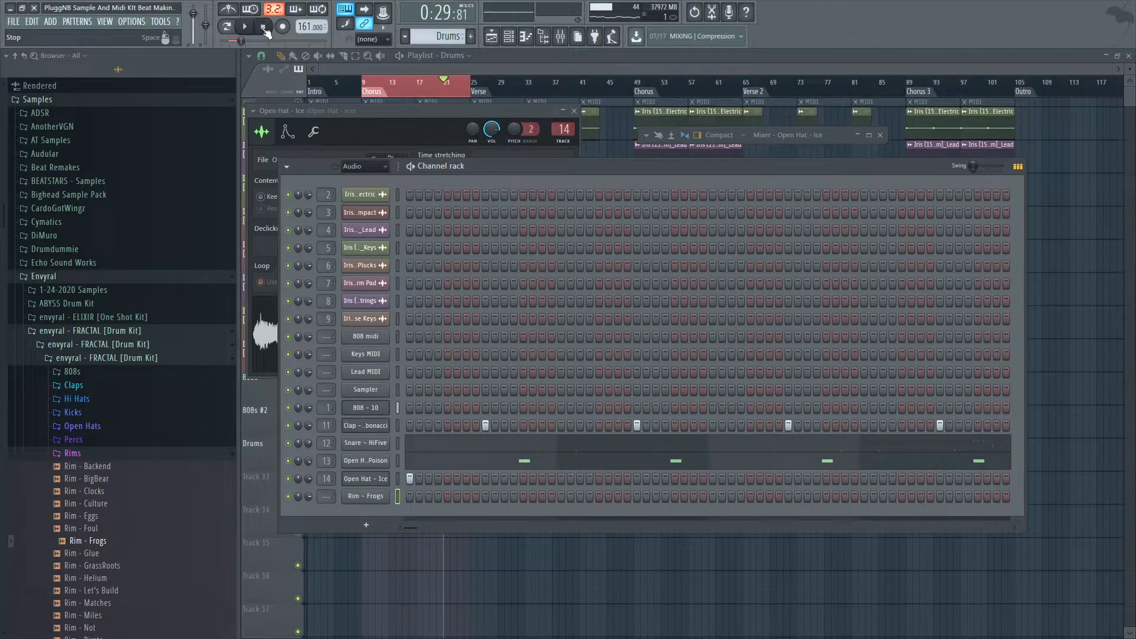
Step: Place Rim - Frogs hits on steps 21 and 27 during playback, with the channel panned slightly left
{"action": "key", "text": "space"}
{"action": "left_click", "coordinate": [599, 496]}
{"action": "left_click", "coordinate": [617, 496]}
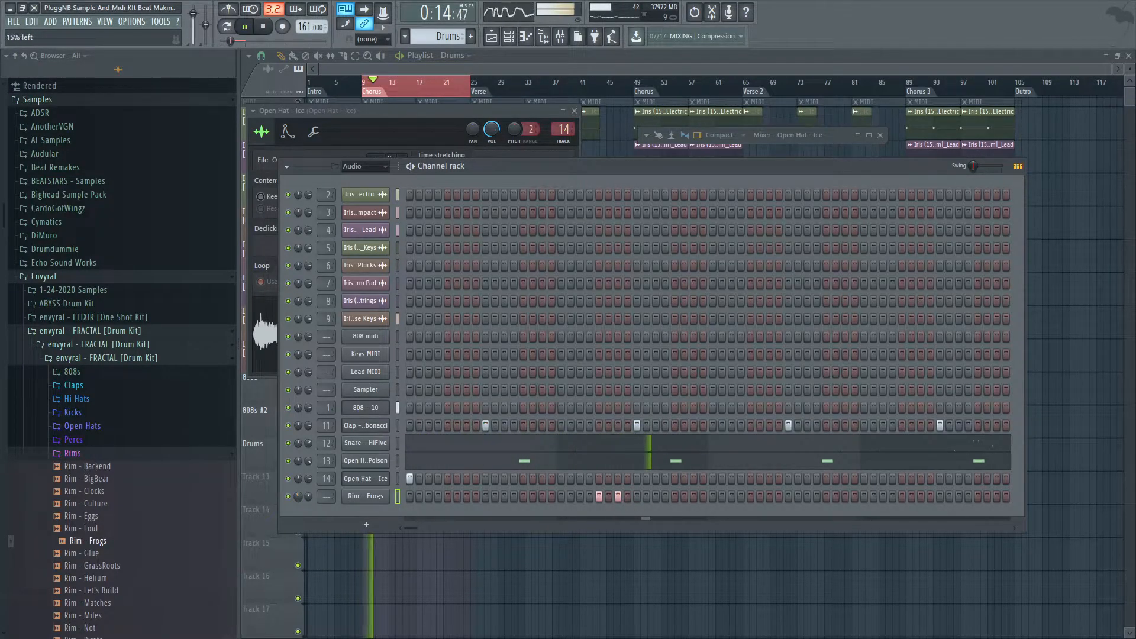
{"action": "left_click", "coordinate": [618, 498]}
{"action": "left_click", "coordinate": [656, 497]}
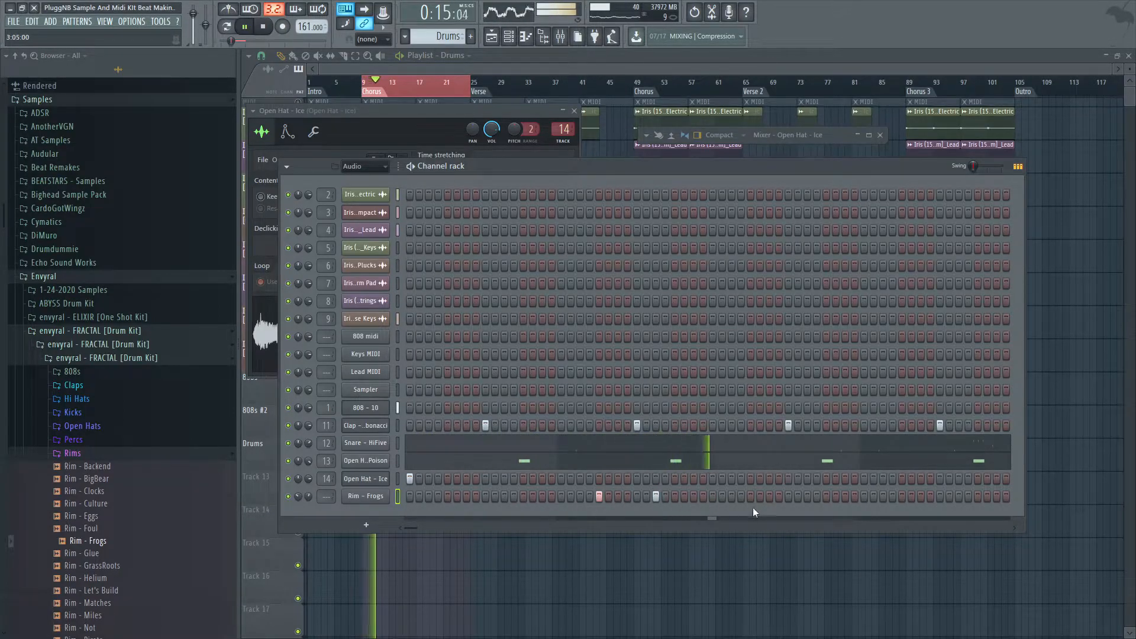
Step: Duplicate the four-bar Rim - Frogs pattern into the following bars in the piano roll and return to the channel rack
{"action": "right_click", "coordinate": [384, 495]}
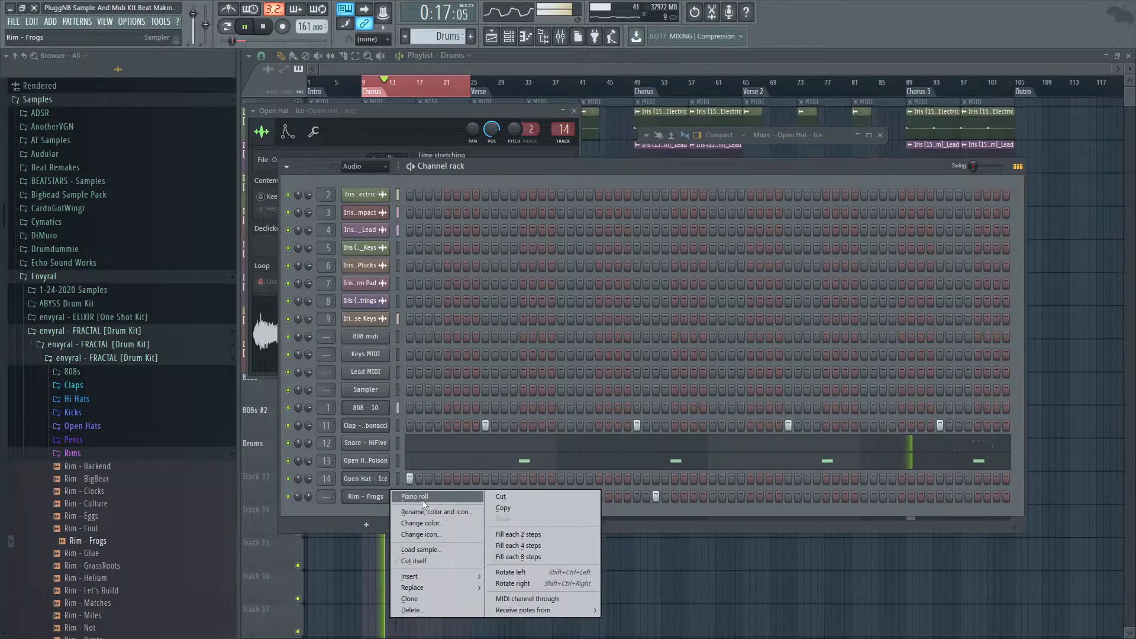
{"action": "left_click", "coordinate": [421, 496]}
{"action": "left_click_drag", "start_coordinate": [739, 86], "coordinate": [5, 236]}
{"action": "key", "text": "ctrl+b"}
{"action": "key", "text": "F7"}
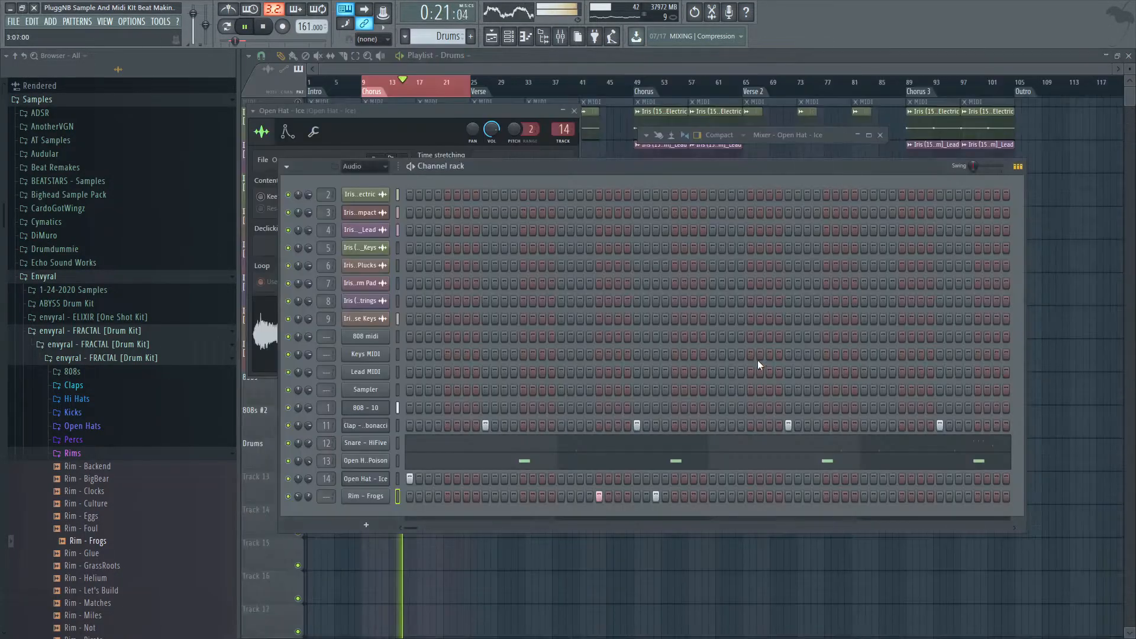
Step: Route the Rim - Frogs channel to mixer track 15 and close its channel settings
{"action": "left_click", "coordinate": [353, 498]}
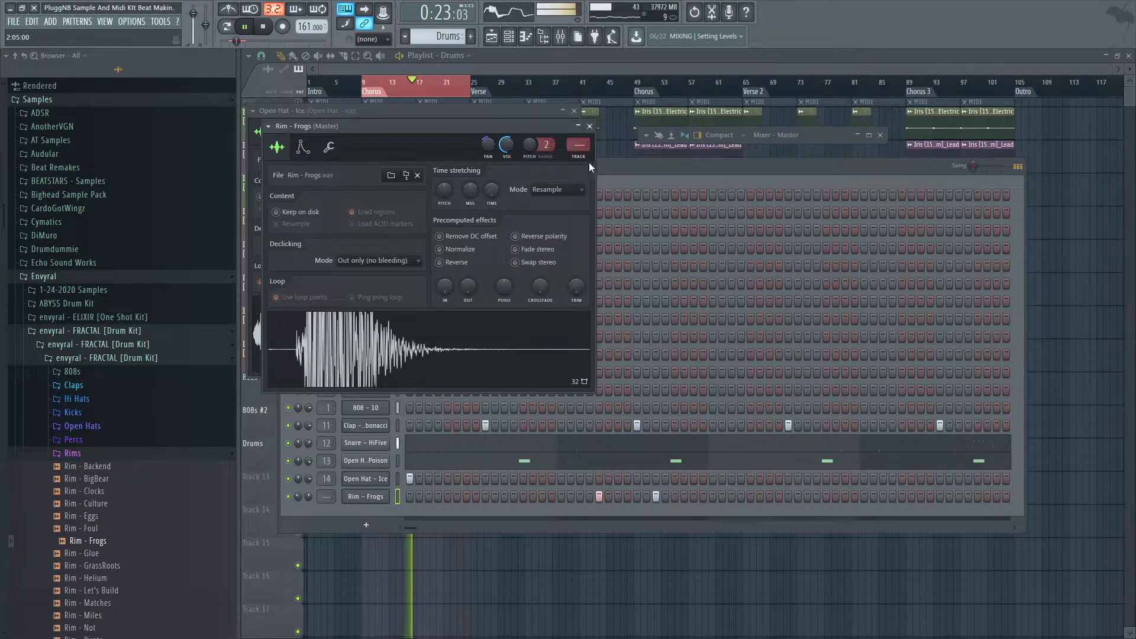
{"action": "key", "text": "ctrl+l"}
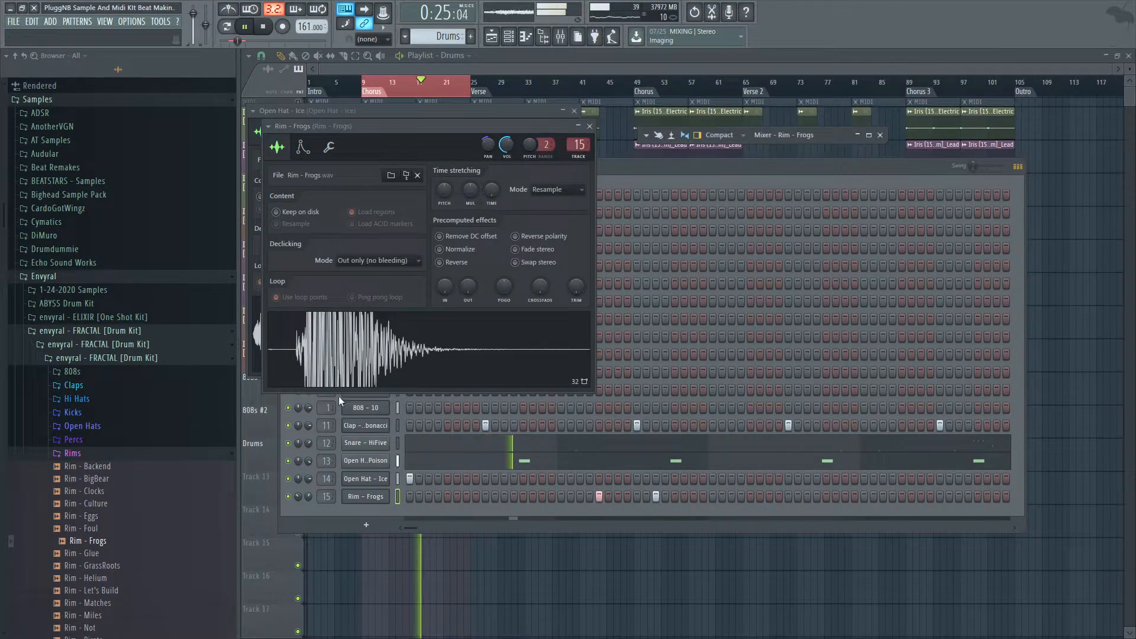
{"action": "left_click", "coordinate": [590, 127]}
Step: Audition more rims and add Rim - Signal as a channel with hits on steps 47 and 51
{"action": "left_click", "coordinate": [74, 592]}
{"action": "left_click", "coordinate": [89, 618]}
{"action": "left_click", "coordinate": [89, 628]}
{"action": "scroll", "coordinate": [119, 474], "scroll_direction": "down", "scroll_amount": 5}
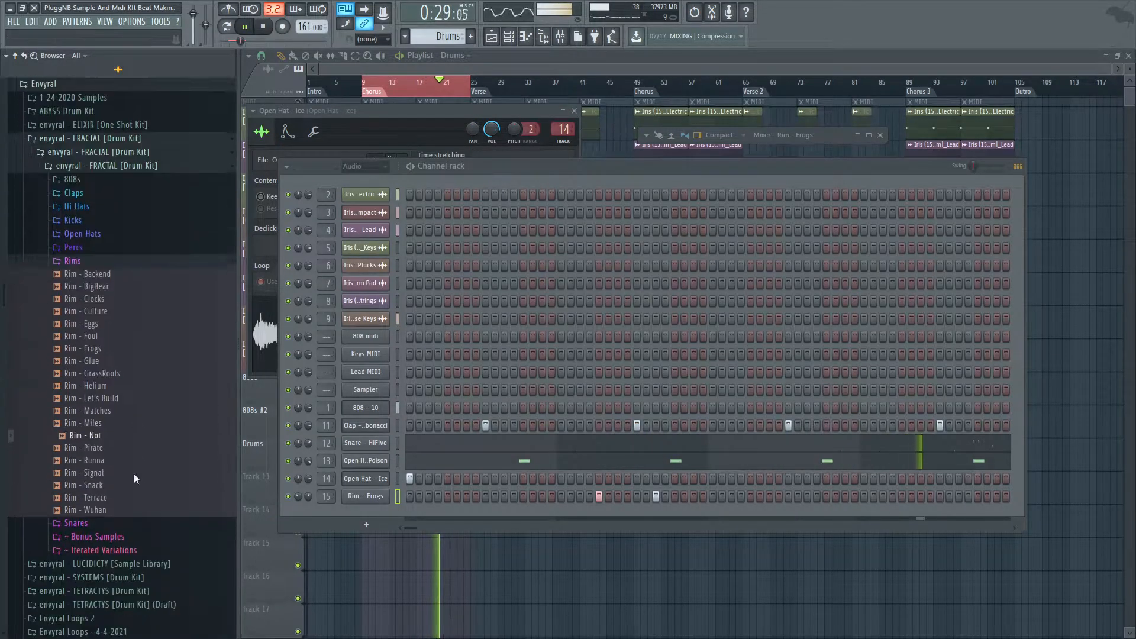
{"action": "left_click", "coordinate": [117, 429]}
{"action": "left_click", "coordinate": [112, 443]}
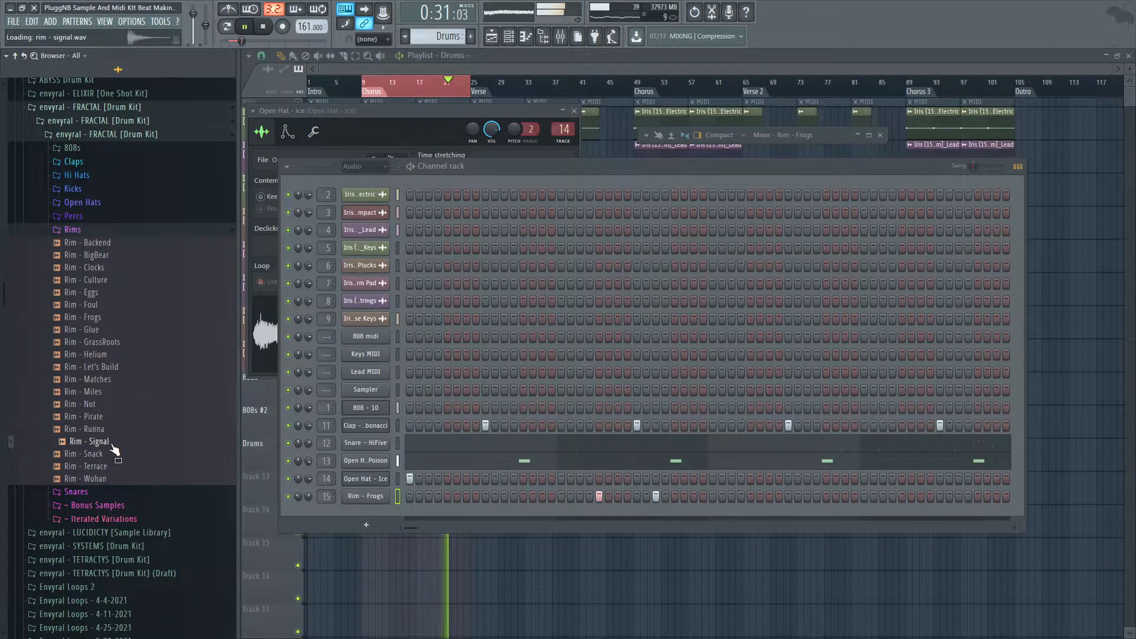
{"action": "left_click_drag", "start_coordinate": [115, 450], "coordinate": [854, 507]}
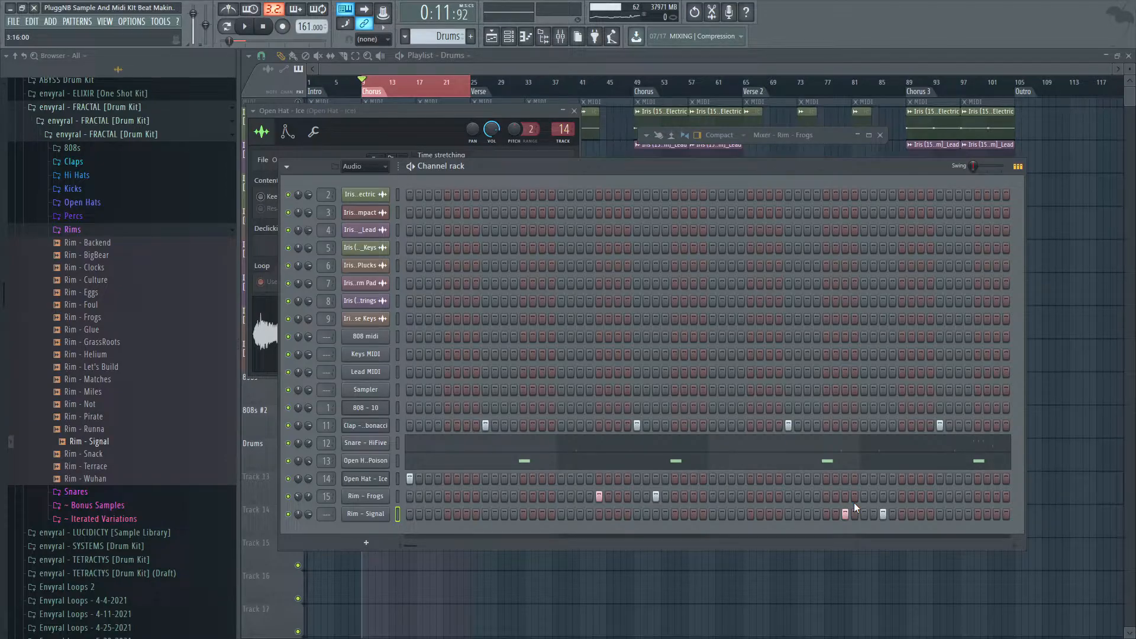
Step: Duplicate the Rim - Signal pattern into bars 5 to 8 in the piano roll
{"action": "right_click", "coordinate": [377, 515]}
{"action": "left_click", "coordinate": [415, 508]}
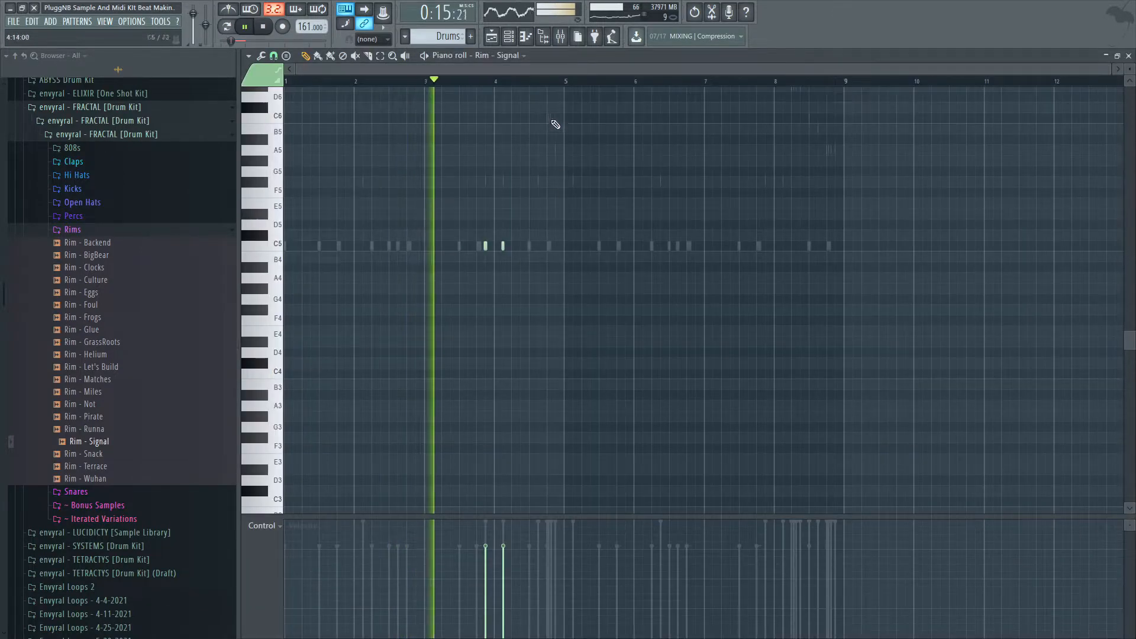
{"action": "left_click_drag", "start_coordinate": [563, 82], "coordinate": [5, 108]}
{"action": "key", "text": "ctrl+b"}
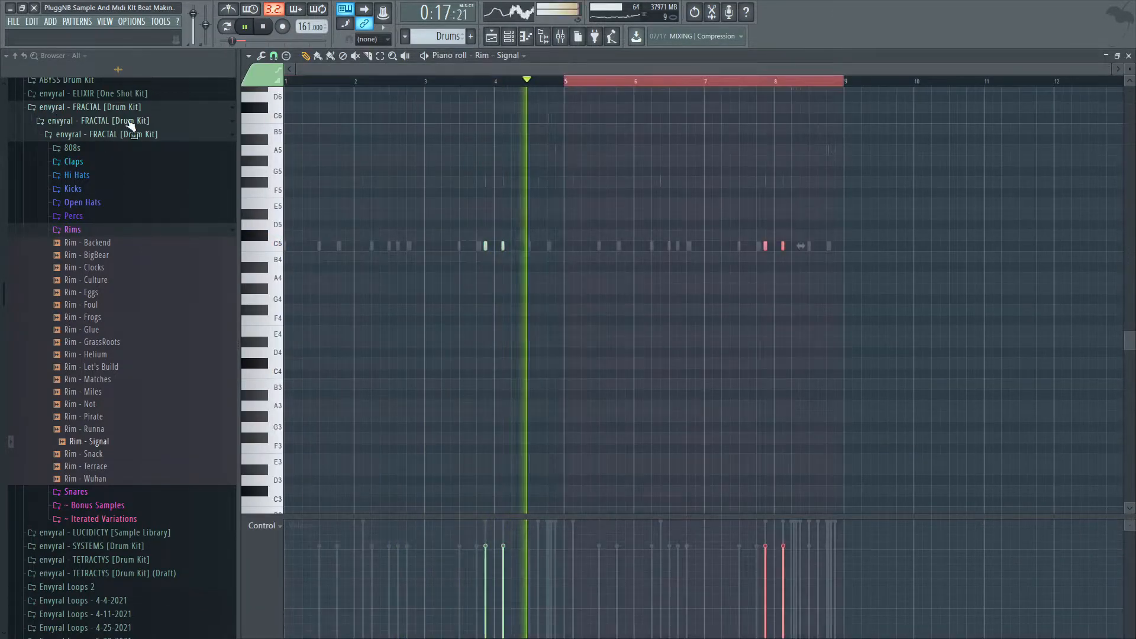
Step: Review the Rim - Signal notes in the piano roll while the drum pattern plays
{"action": "scroll", "coordinate": [737, 292], "scroll_direction": "up", "scroll_amount": 4}
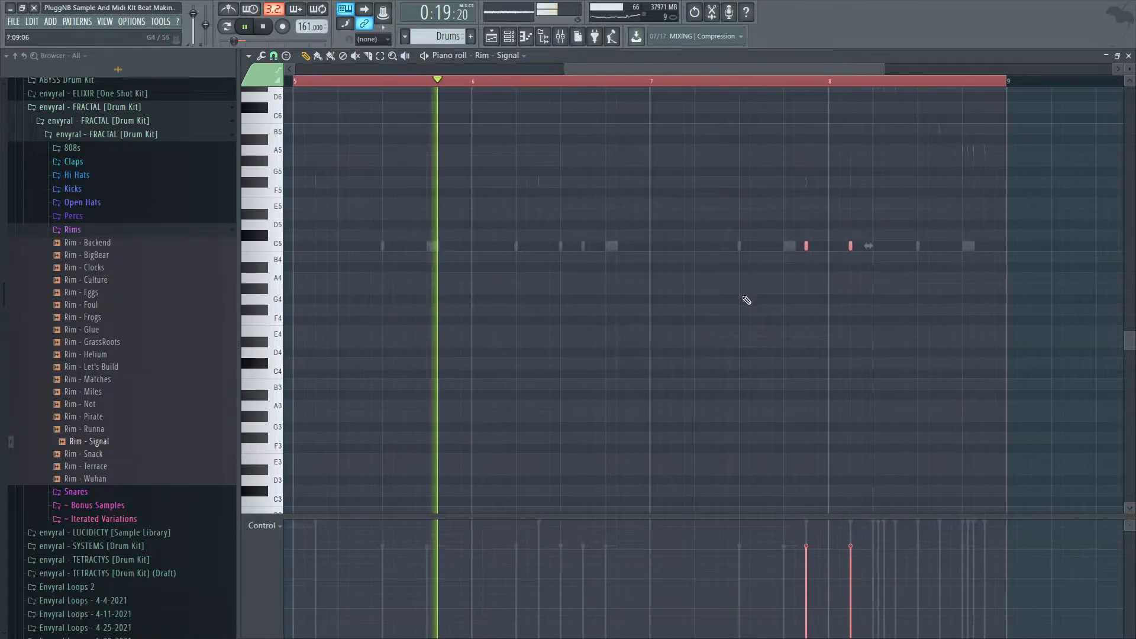
{"action": "key", "text": "Escape"}
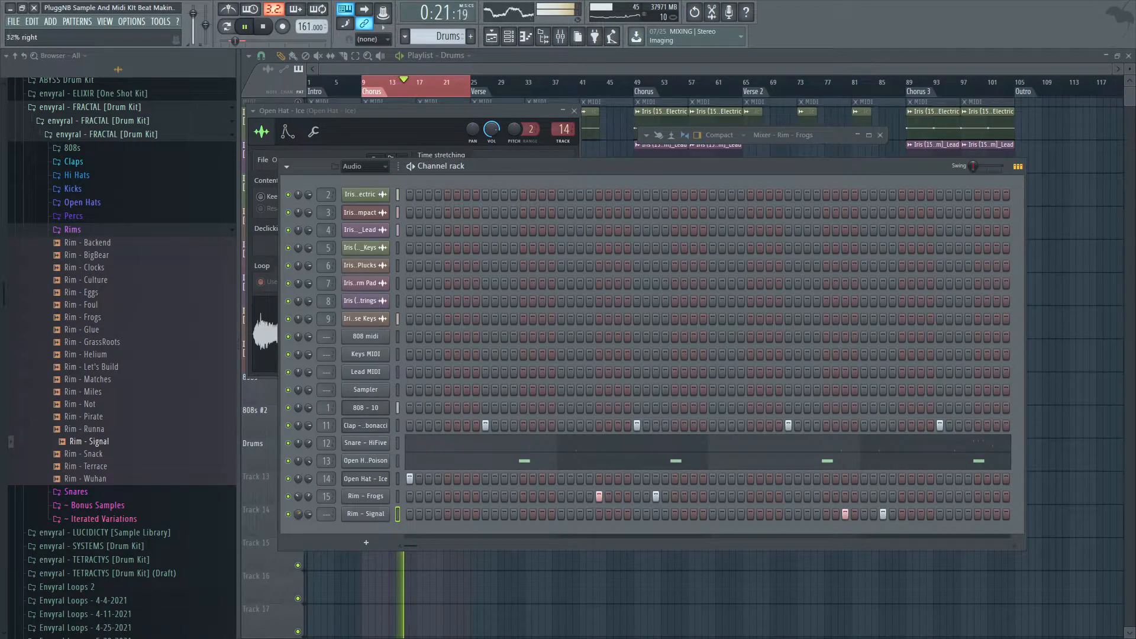
{"action": "right_click", "coordinate": [365, 514]}
{"action": "left_click", "coordinate": [428, 510]}
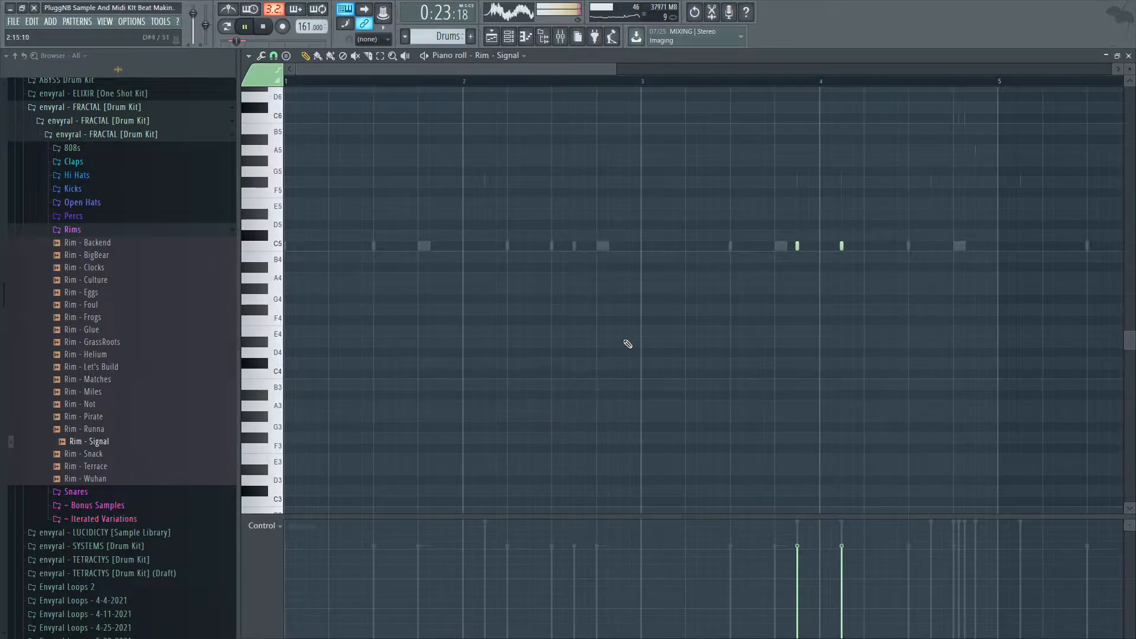
{"action": "scroll", "coordinate": [621, 347], "scroll_direction": "down", "scroll_amount": 2}
{"action": "key", "text": "Escape"}
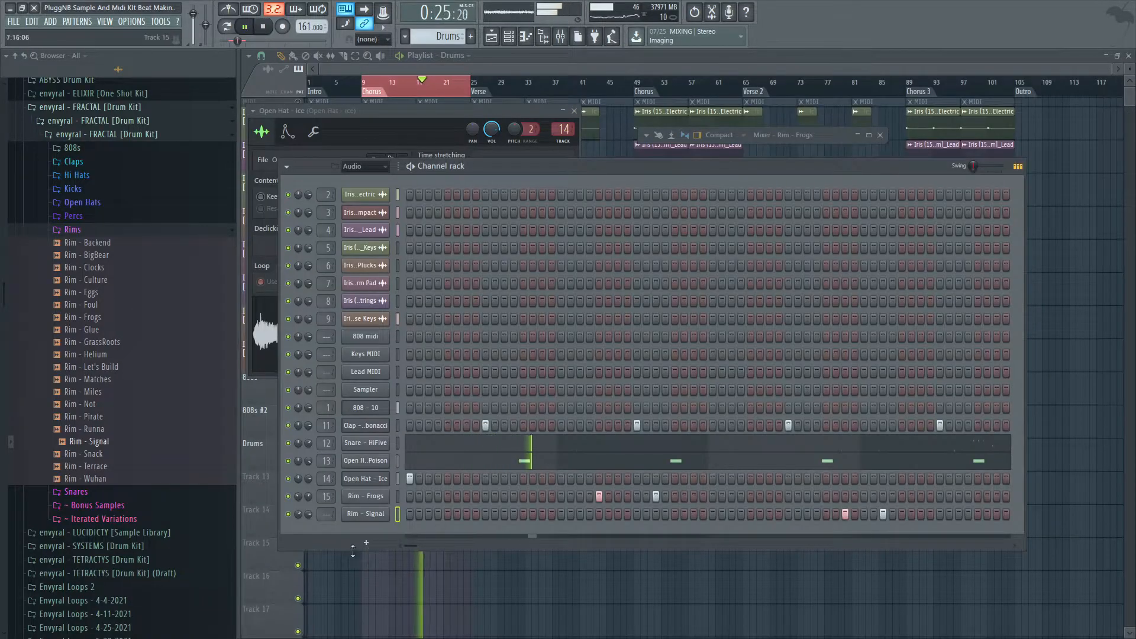
Step: Route the Rim - Signal channel to mixer track 16 and stop playback
{"action": "left_click", "coordinate": [359, 516]}
{"action": "left_click", "coordinate": [597, 175]}
{"action": "key", "text": "space"}
Step: Audition the FRACTAL kit's Percs, add Perc - Cocktail as a new channel, and place a hit on its step 5
{"action": "left_click", "coordinate": [74, 216]}
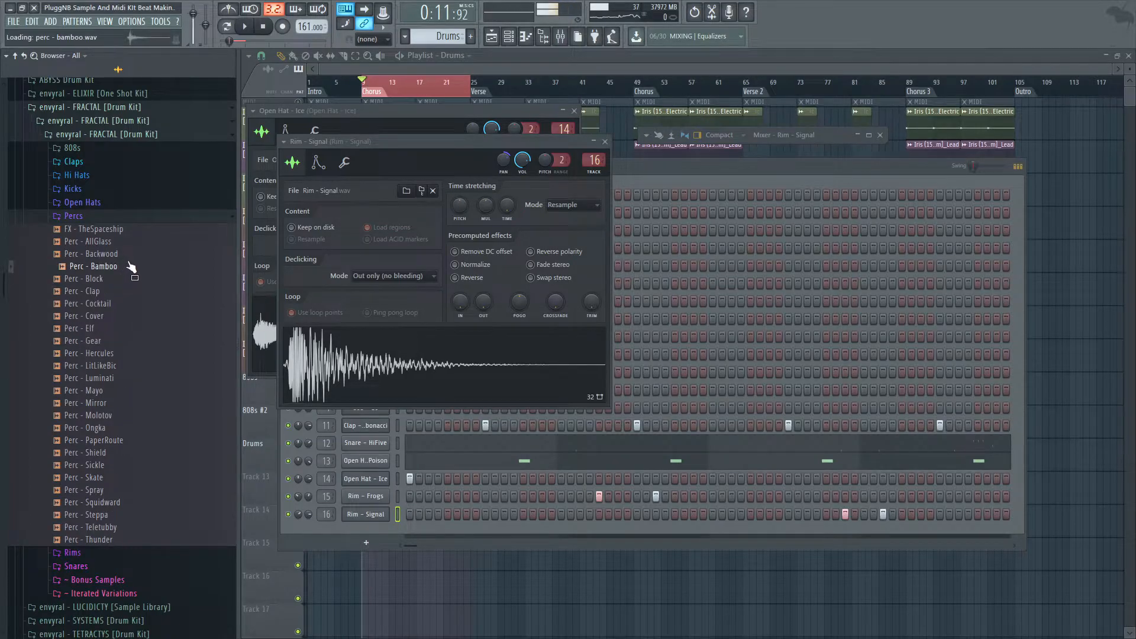
{"action": "left_click", "coordinate": [168, 232]}
{"action": "left_click", "coordinate": [150, 280]}
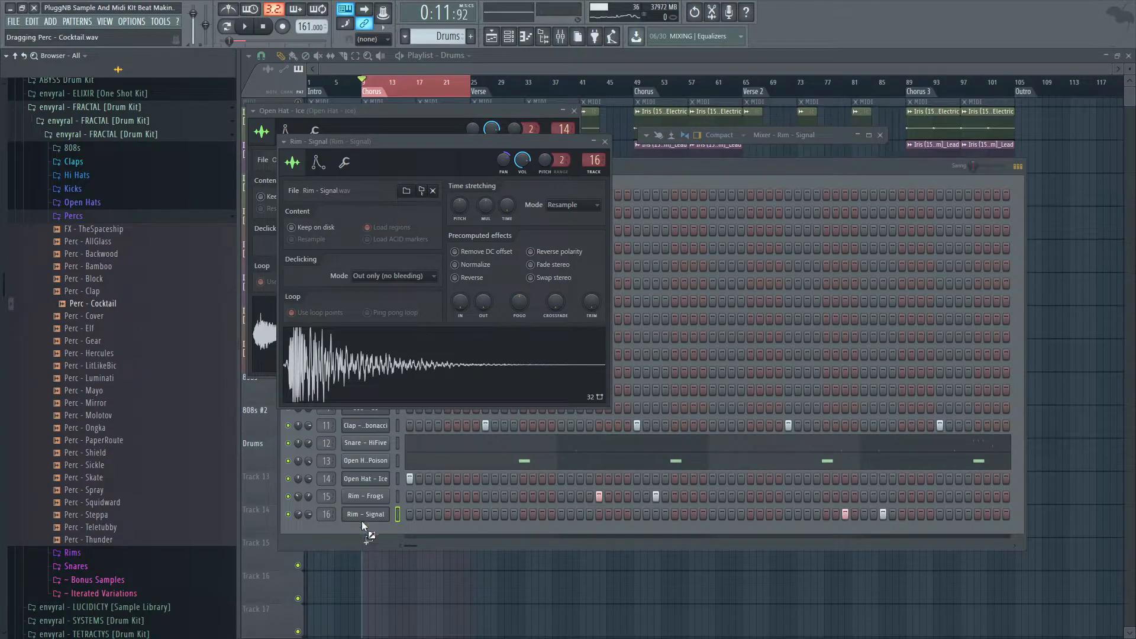
{"action": "left_click_drag", "start_coordinate": [407, 531], "coordinate": [464, 534]}
{"action": "left_click", "coordinate": [447, 531]}
{"action": "key", "text": "space"}
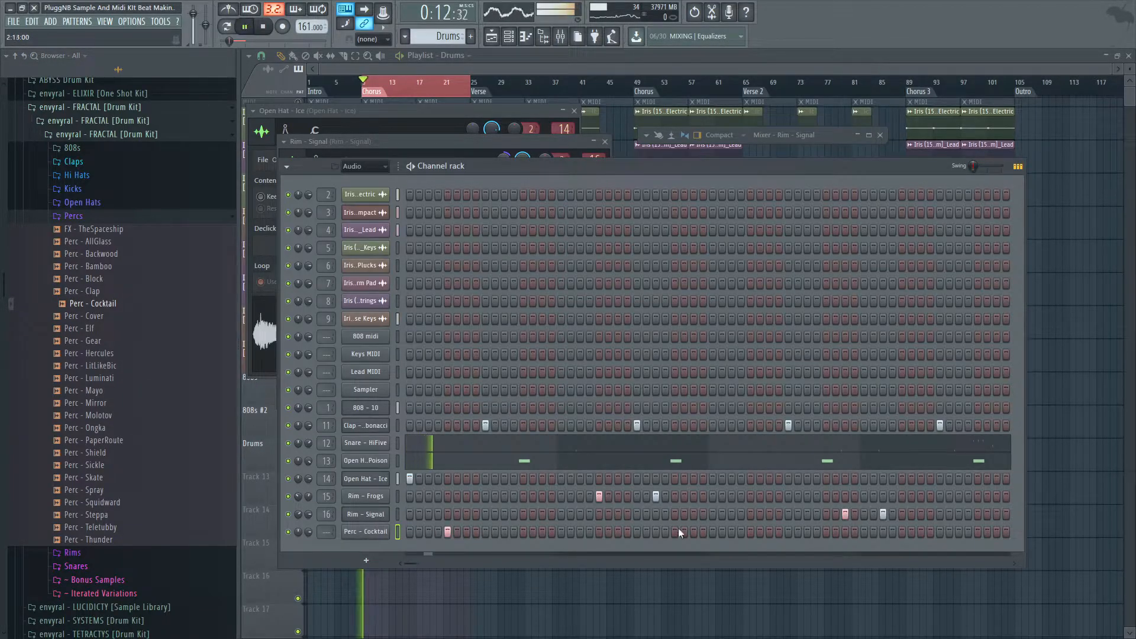
{"action": "key", "text": "space"}
Step: Replace the Perc - Cocktail sample with Perc - Skate and add a second hit on step 5 of bar 3
{"action": "left_click_drag", "start_coordinate": [98, 328], "coordinate": [103, 327]}
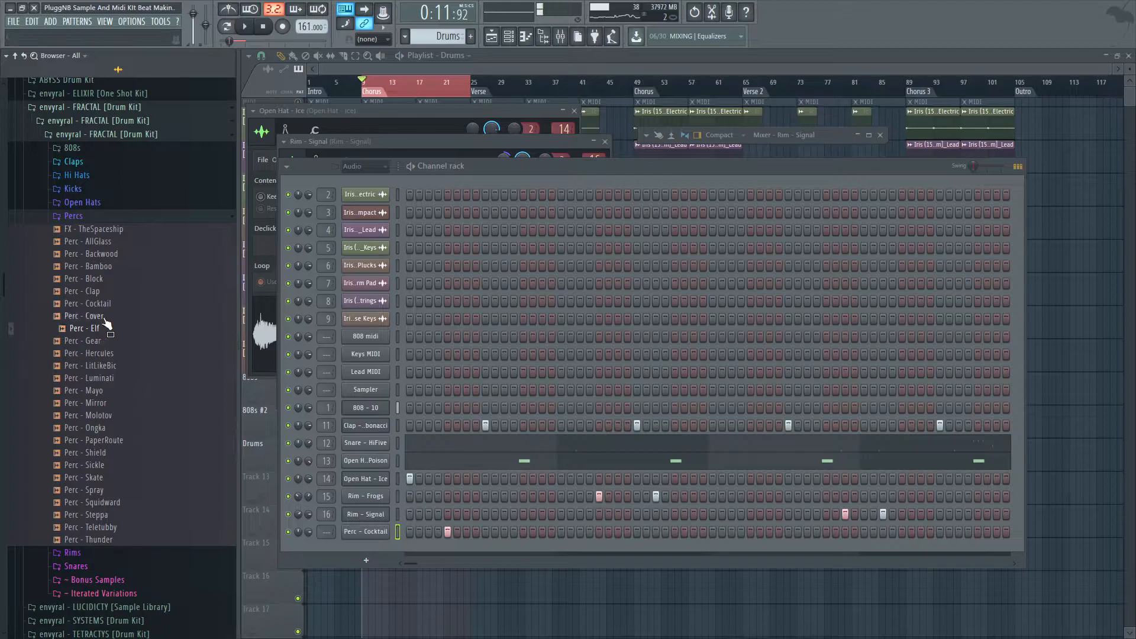
{"action": "left_click_drag", "start_coordinate": [104, 449], "coordinate": [106, 455]}
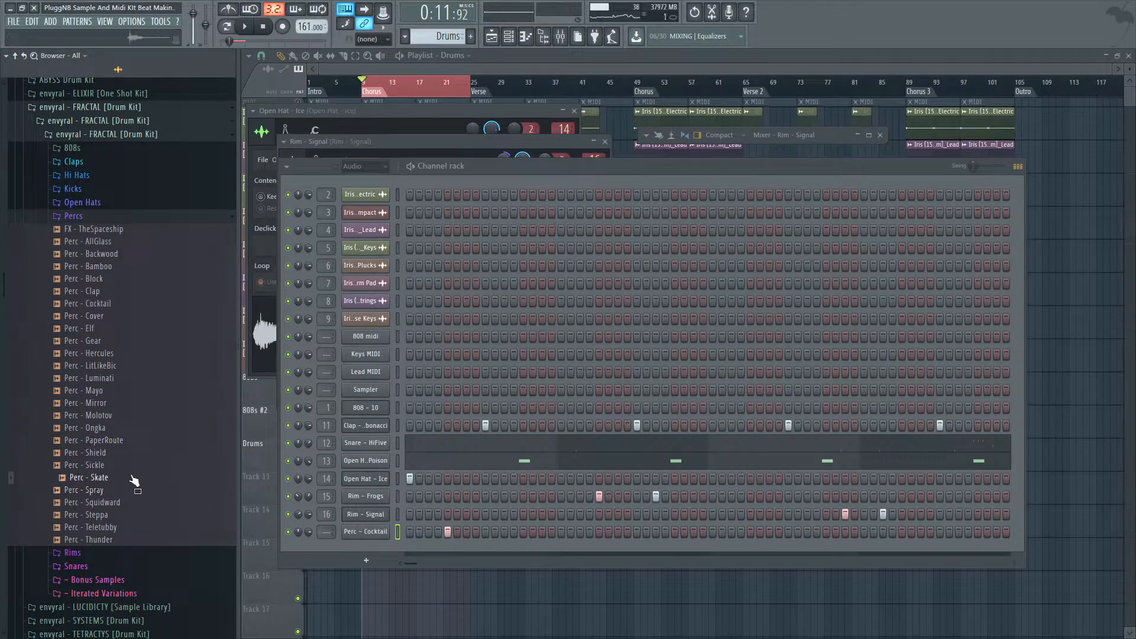
{"action": "left_click_drag", "start_coordinate": [379, 542], "coordinate": [388, 533]}
{"action": "key", "text": "space"}
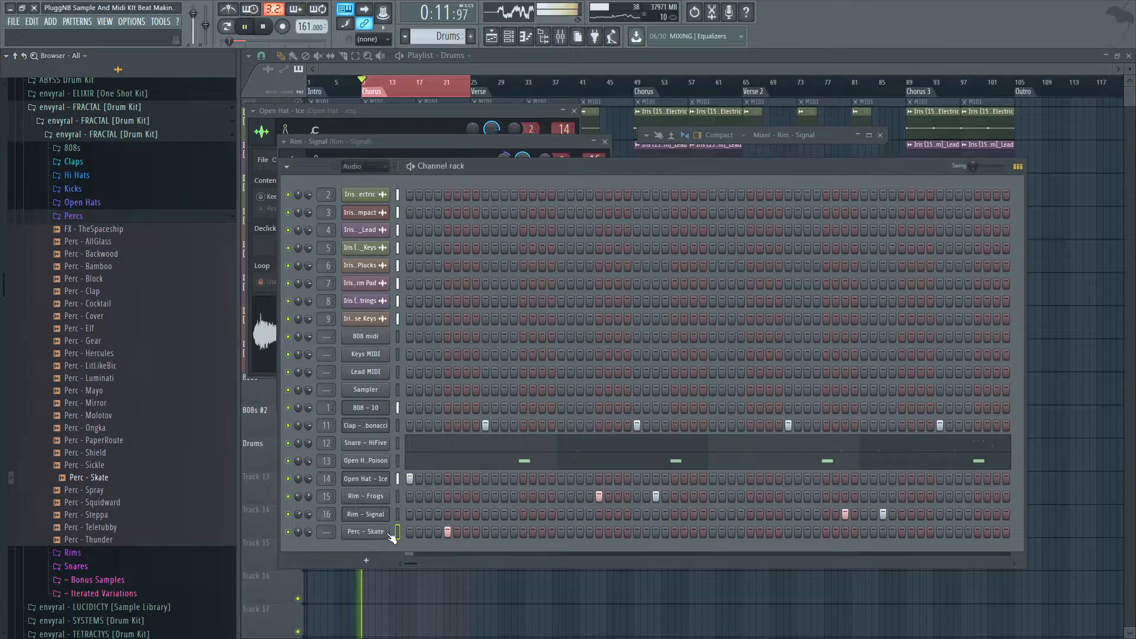
{"action": "left_click", "coordinate": [751, 532]}
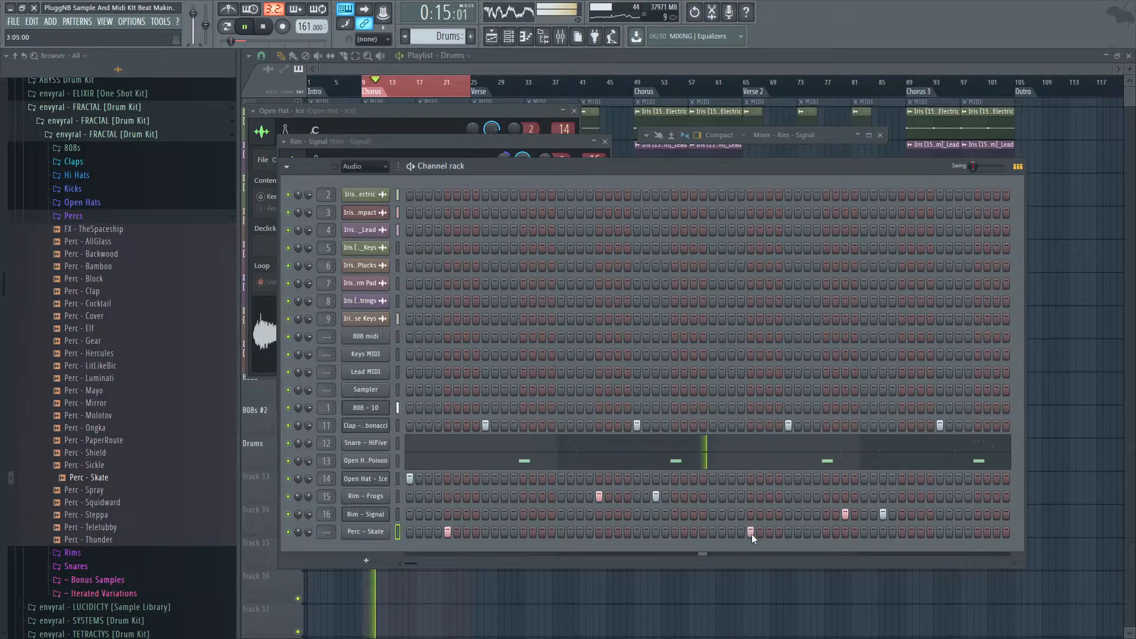
Step: Select bars 1 to 4 of the Perc - Skate part in the piano roll and duplicate them into bars 5 to 8
{"action": "left_click", "coordinate": [431, 507]}
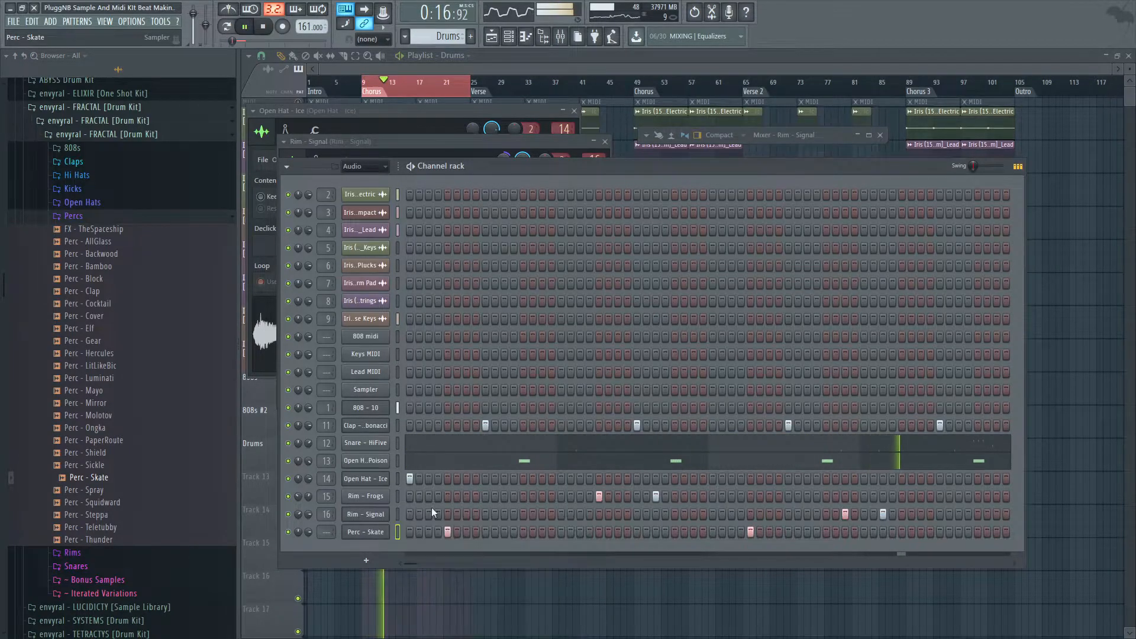
{"action": "left_click_drag", "start_coordinate": [665, 81], "coordinate": [296, 89]}
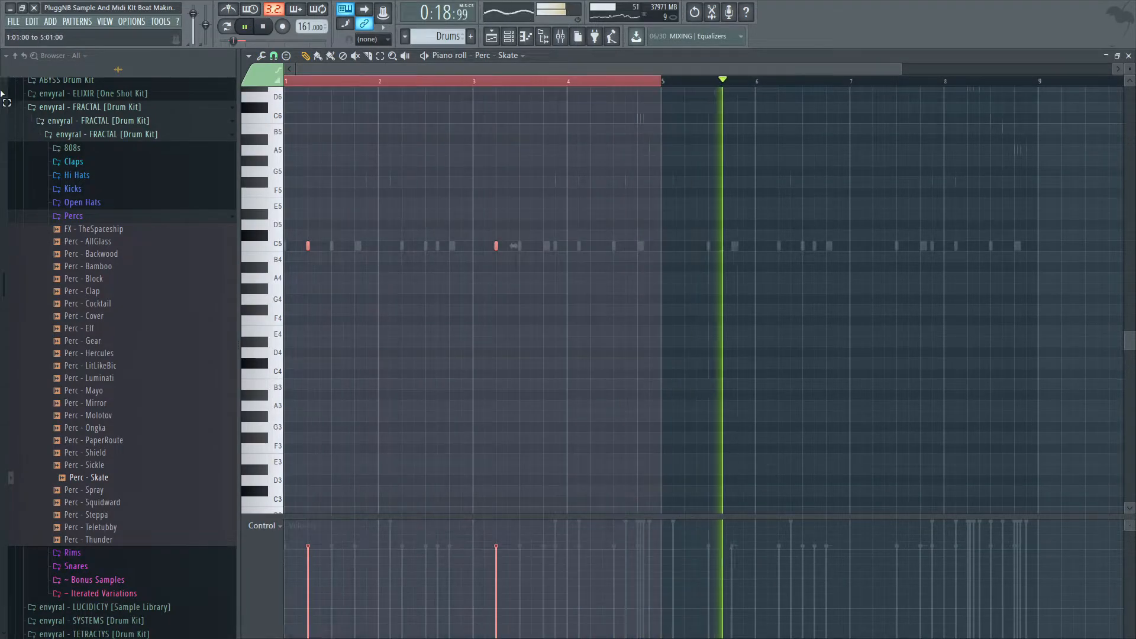
{"action": "key", "text": "ctrl+b"}
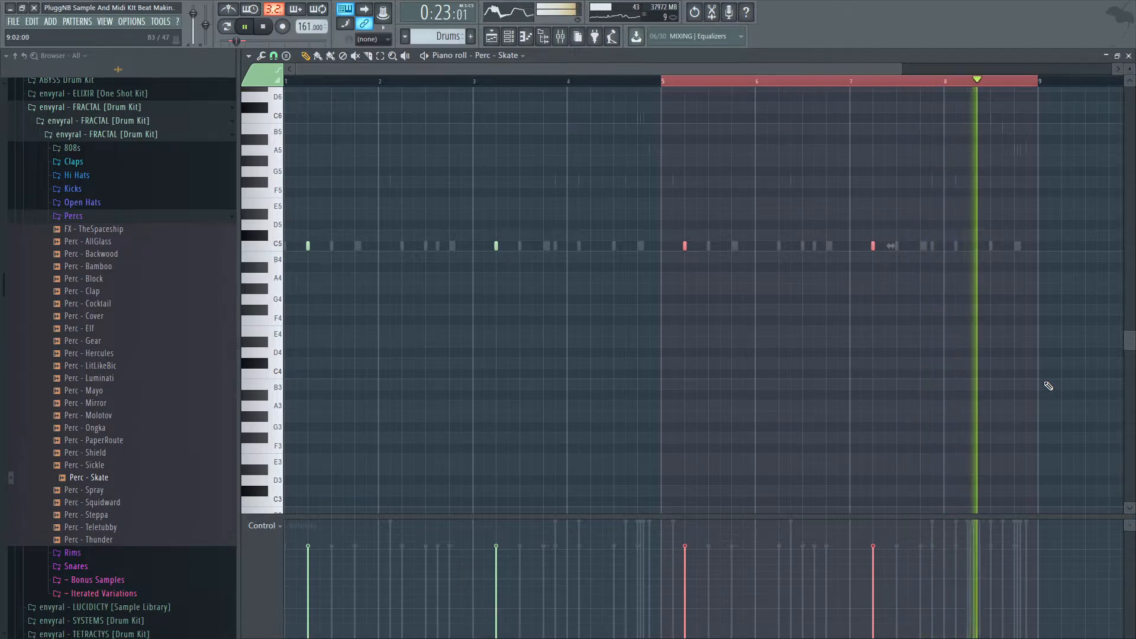
Step: Move the 808 - 10 mixer track past the Iris loop tracks to insert 9
{"action": "key", "text": "F9"}
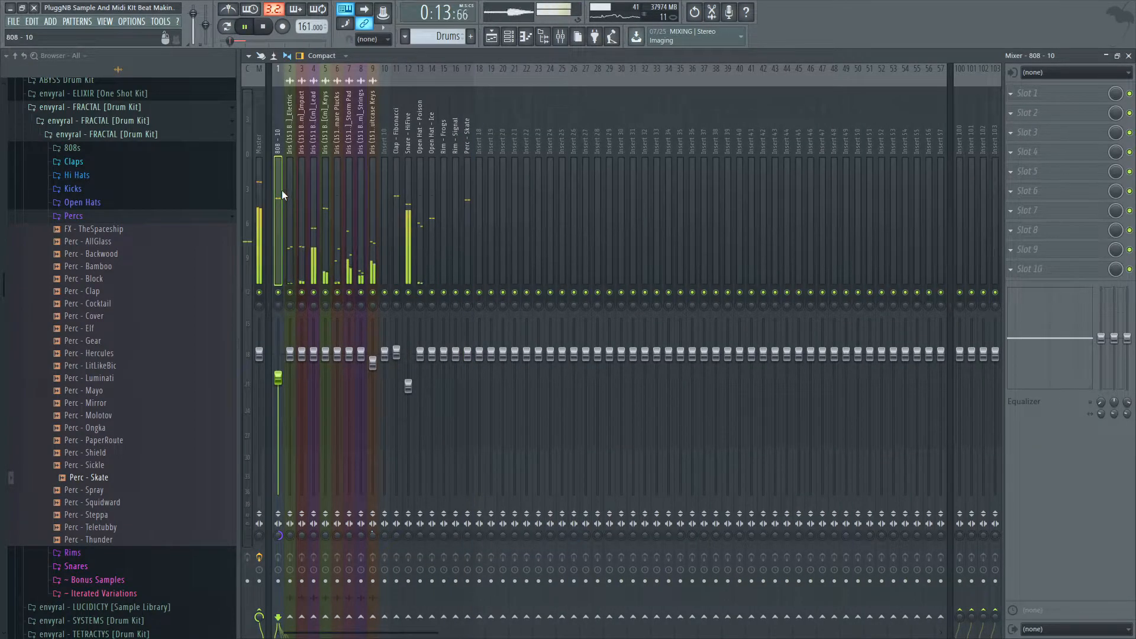
{"action": "key", "text": "alt+Right"}
{"action": "key", "text": "alt+Right"}
{"action": "key", "text": "alt+Right"}
{"action": "key", "text": "alt+Right"}
{"action": "key", "text": "alt+Right"}
{"action": "key", "text": "alt+Right"}
{"action": "key", "text": "alt+Right"}
{"action": "key", "text": "alt+Right"}
Step: Move the empty mixer insert 10 past the drum tracks to position 17, closing the gap after the 808
{"action": "key", "text": "Right"}
{"action": "key", "text": "alt+Right"}
{"action": "key", "text": "alt+Right"}
{"action": "key", "text": "alt+Right"}
{"action": "key", "text": "alt+Right"}
{"action": "key", "text": "alt+Right"}
{"action": "key", "text": "alt+Right"}
{"action": "key", "text": "alt+Right"}
{"action": "key", "text": "Right"}
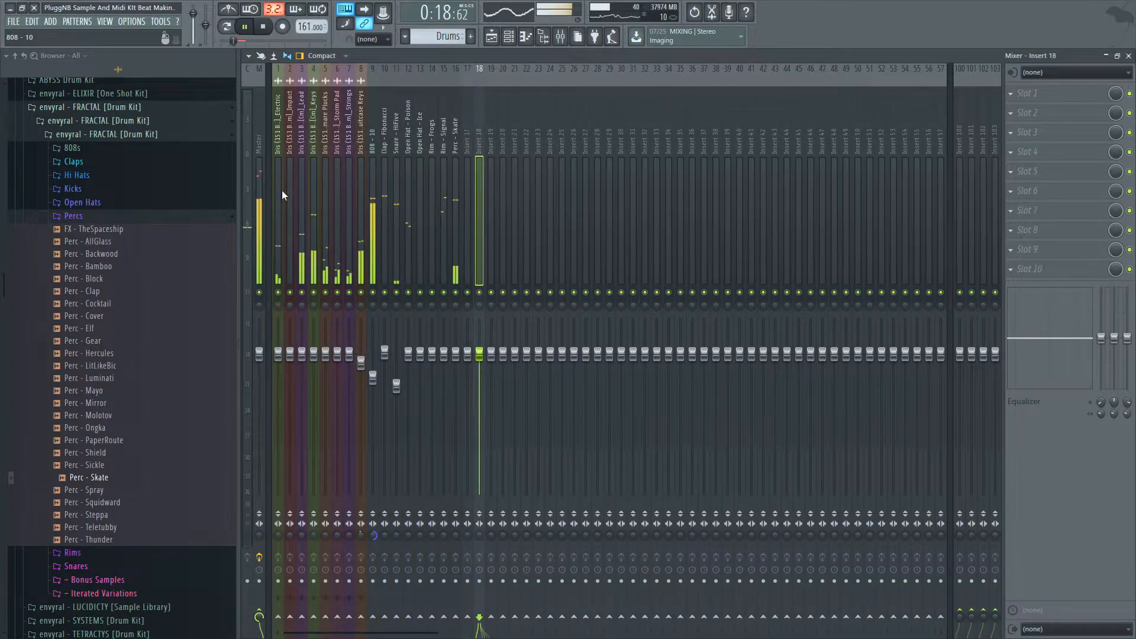
Step: Slightly lower the mixer levels of the snare, both open hats, both rims and Perc - Skate
{"action": "left_click", "coordinate": [357, 200]}
{"action": "left_click", "coordinate": [422, 225]}
{"action": "left_click", "coordinate": [446, 214]}
{"action": "left_click", "coordinate": [456, 210]}
{"action": "left_click_drag", "start_coordinate": [447, 218], "coordinate": [397, 235]}
{"action": "left_click_drag", "start_coordinate": [416, 400], "coordinate": [416, 410]}
{"action": "left_click", "coordinate": [456, 232]}
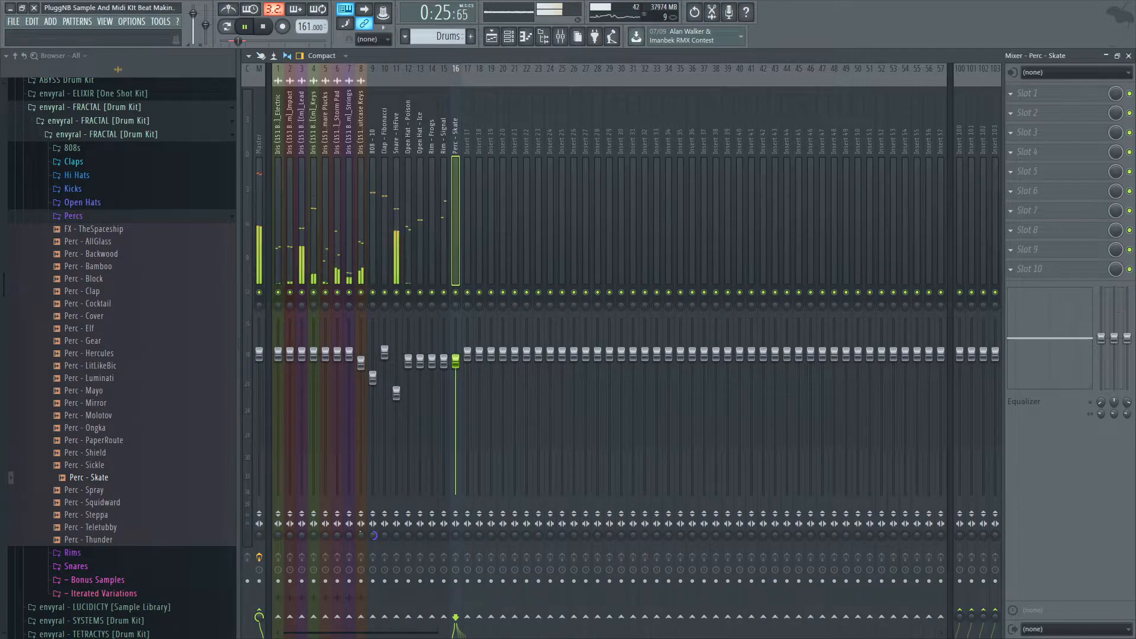
{"action": "left_click", "coordinate": [1128, 56]}
{"action": "key", "text": "space"}
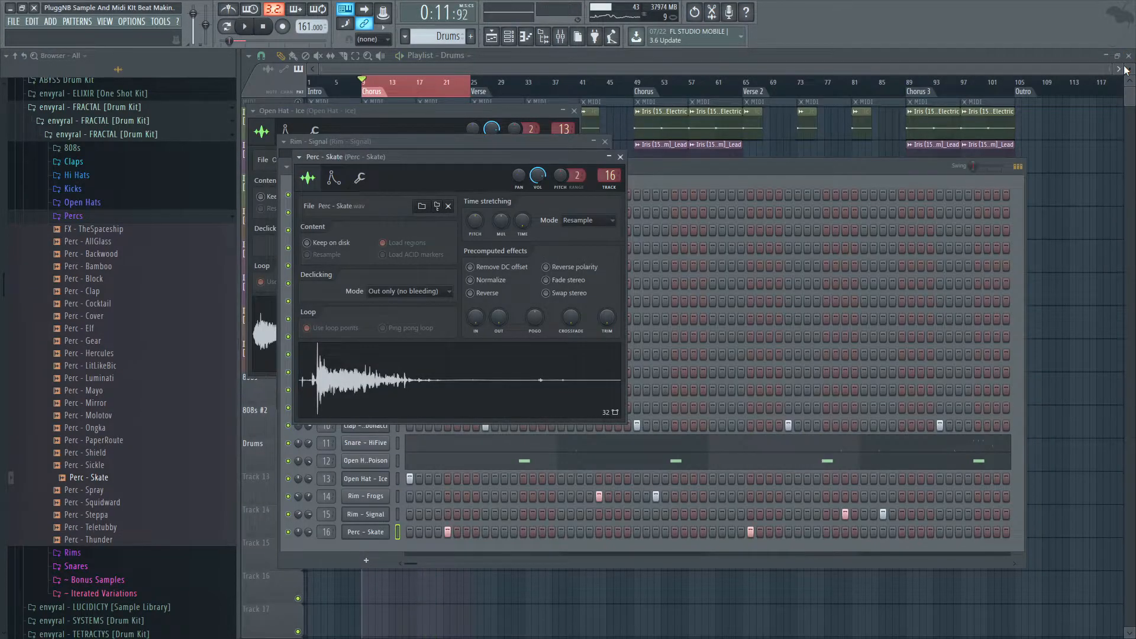
Step: Play the start of the chorus in the playlist to check the drums within the arrangement
{"action": "left_click", "coordinate": [677, 172]}
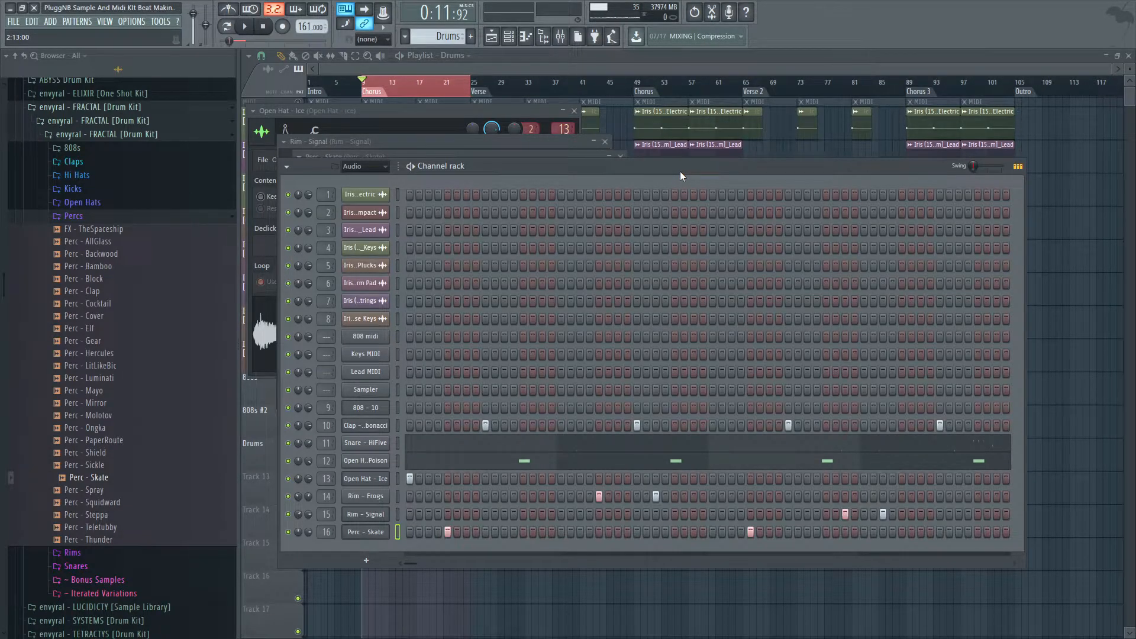
{"action": "right_click", "coordinate": [563, 601]}
{"action": "key", "text": "space"}
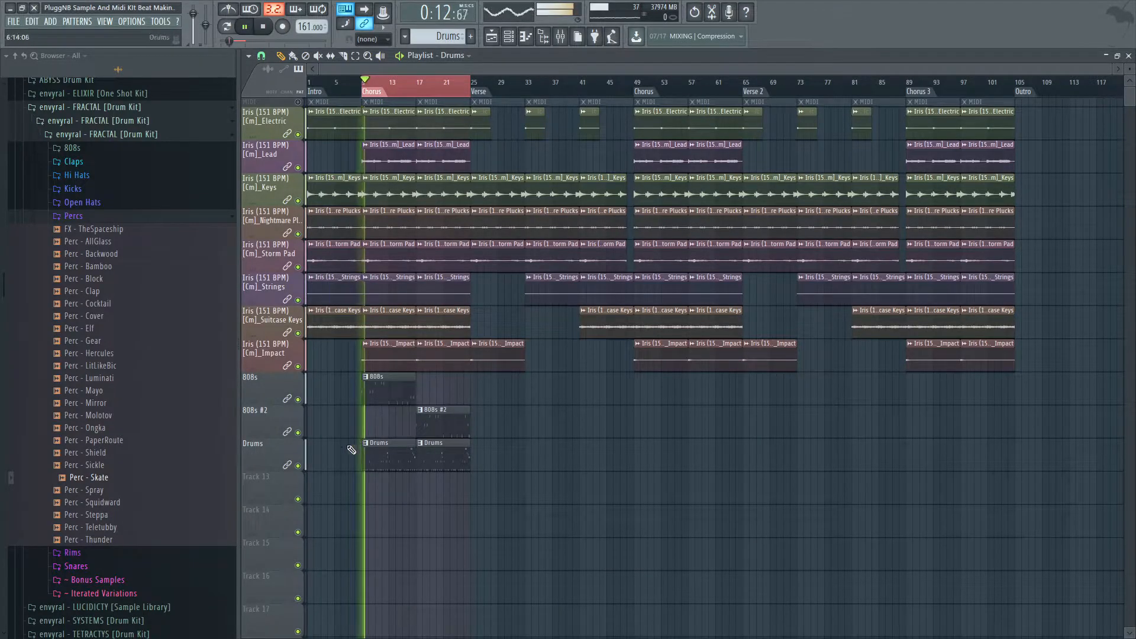
{"action": "scroll", "coordinate": [503, 409], "scroll_direction": "up", "scroll_amount": 2}
{"action": "key", "text": "space"}
{"action": "left_click", "coordinate": [509, 37]}
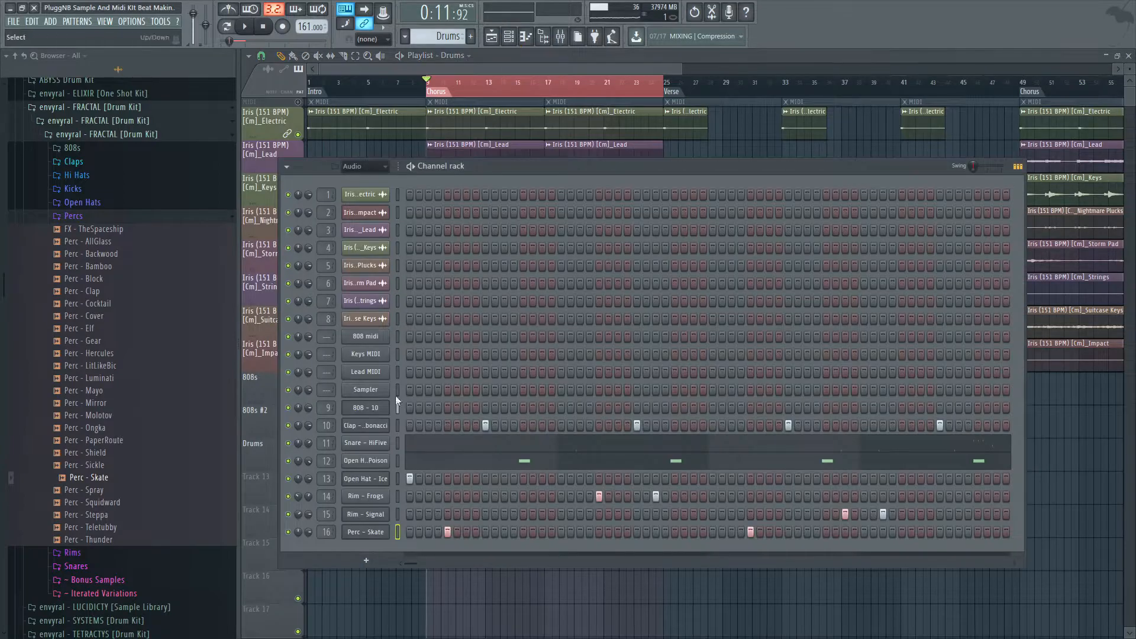
Step: Add Hi Hat - Glitter from the FRACTAL kit as a new channel and fill each 2 steps
{"action": "left_click", "coordinate": [89, 216]}
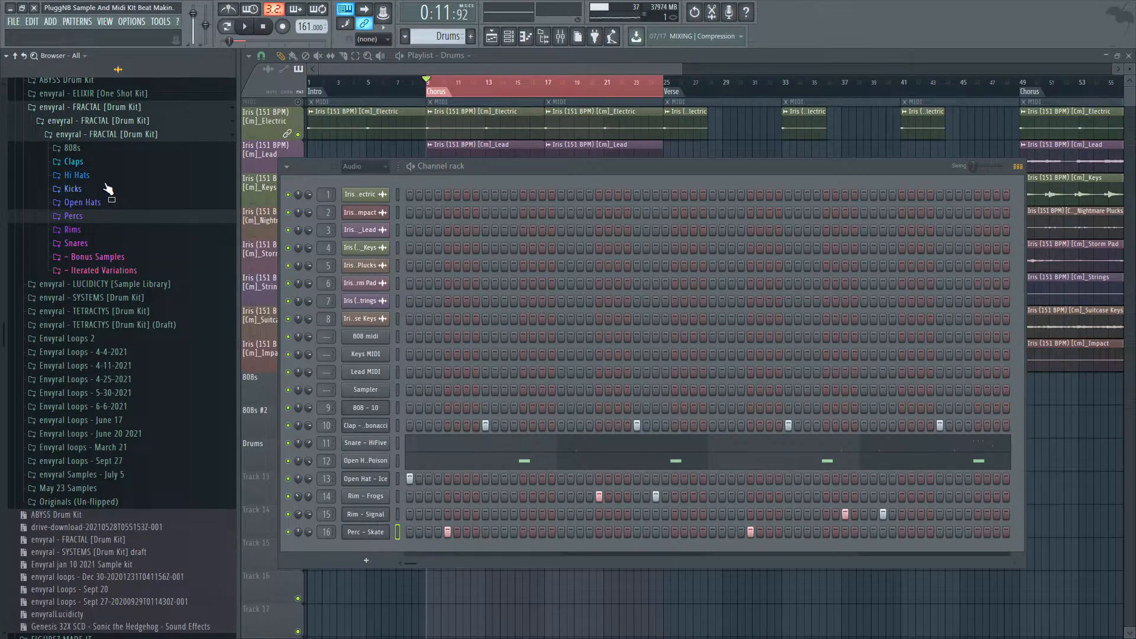
{"action": "left_click", "coordinate": [73, 188]}
{"action": "left_click", "coordinate": [115, 176]}
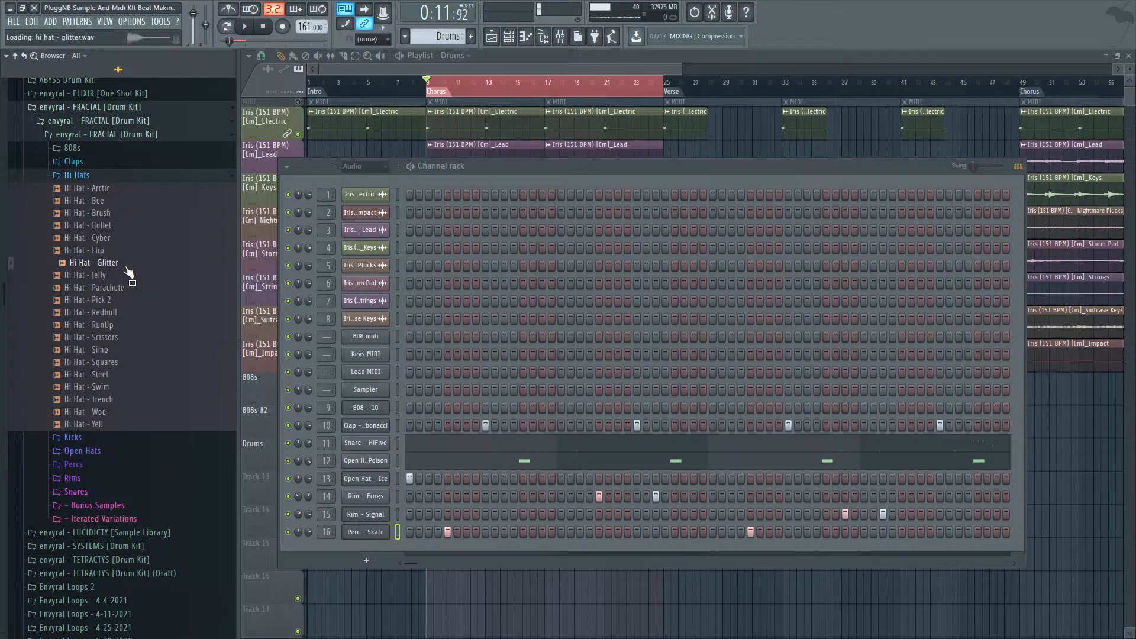
{"action": "left_click_drag", "start_coordinate": [430, 559], "coordinate": [381, 548]}
{"action": "right_click", "coordinate": [382, 549]}
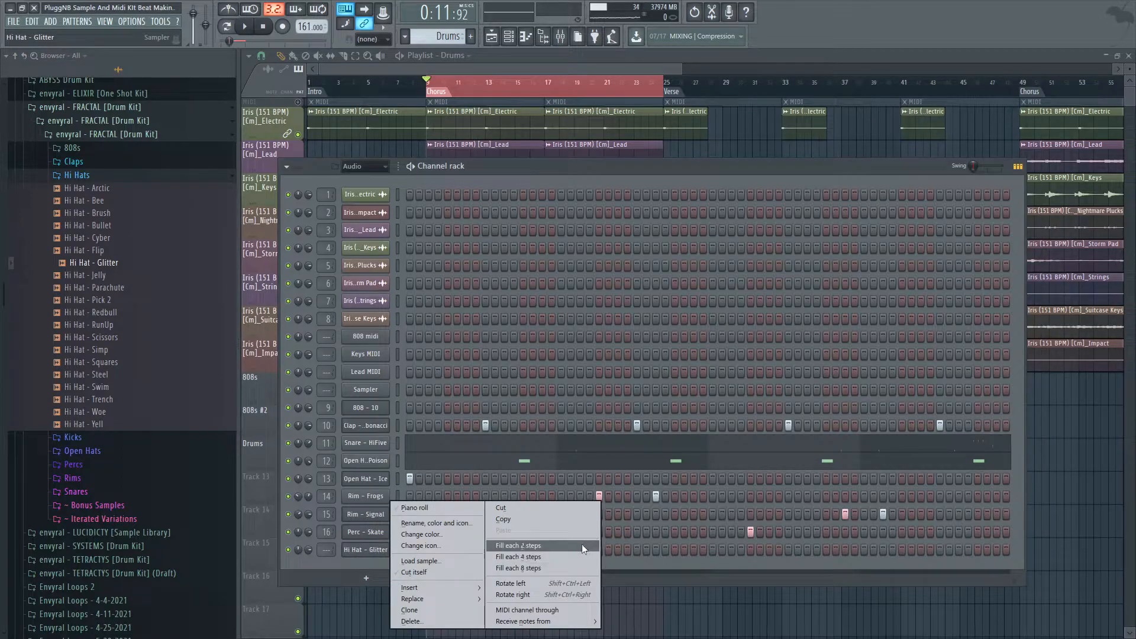
{"action": "left_click", "coordinate": [583, 543]}
Step: Route the Hi Hat - Glitter channel to mixer track 17
{"action": "left_click", "coordinate": [377, 549]}
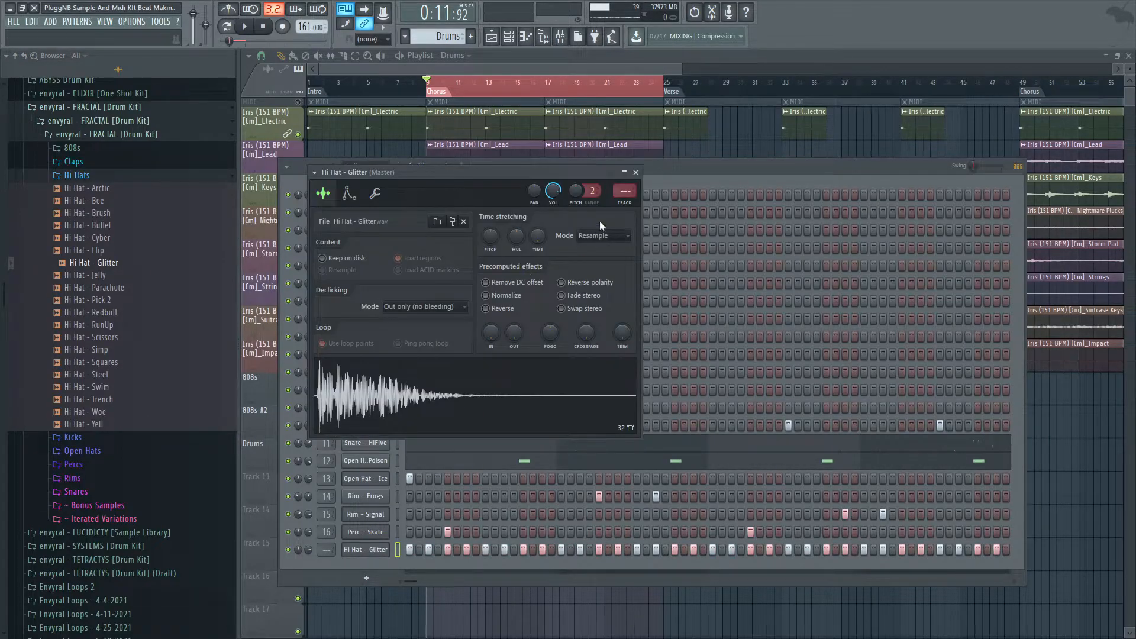
{"action": "left_click", "coordinate": [622, 204]}
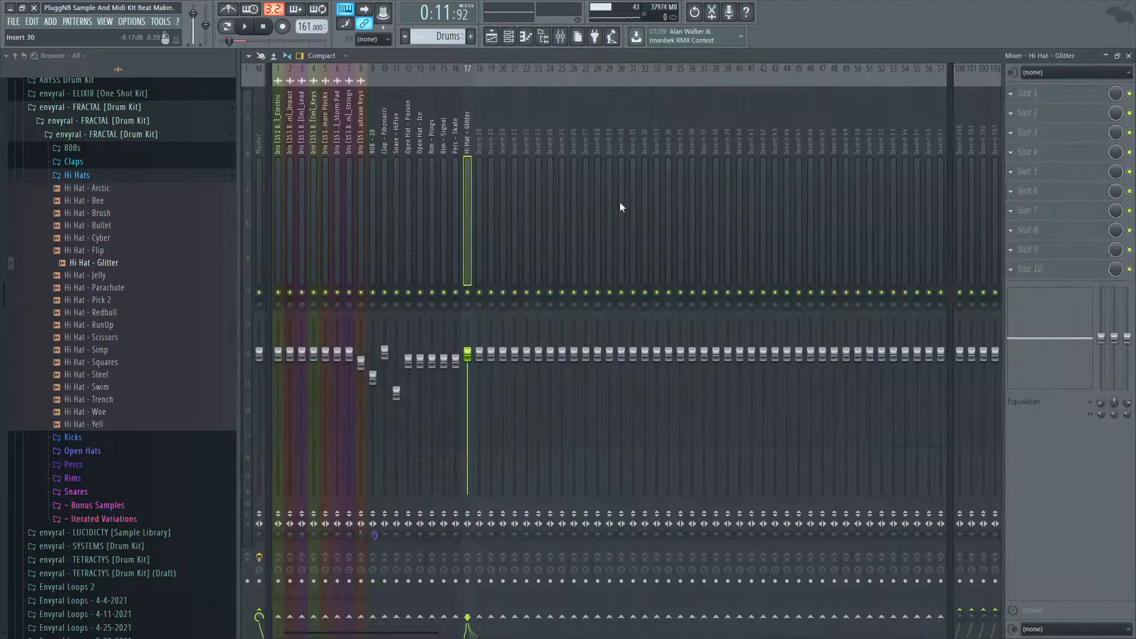
{"action": "left_click", "coordinate": [1128, 55]}
Step: In the Hi Hat - Glitter piano roll, add a C5 hit on step 2 of bar 2 and lengthen bar 3's step 3 hit
{"action": "key", "text": "space"}
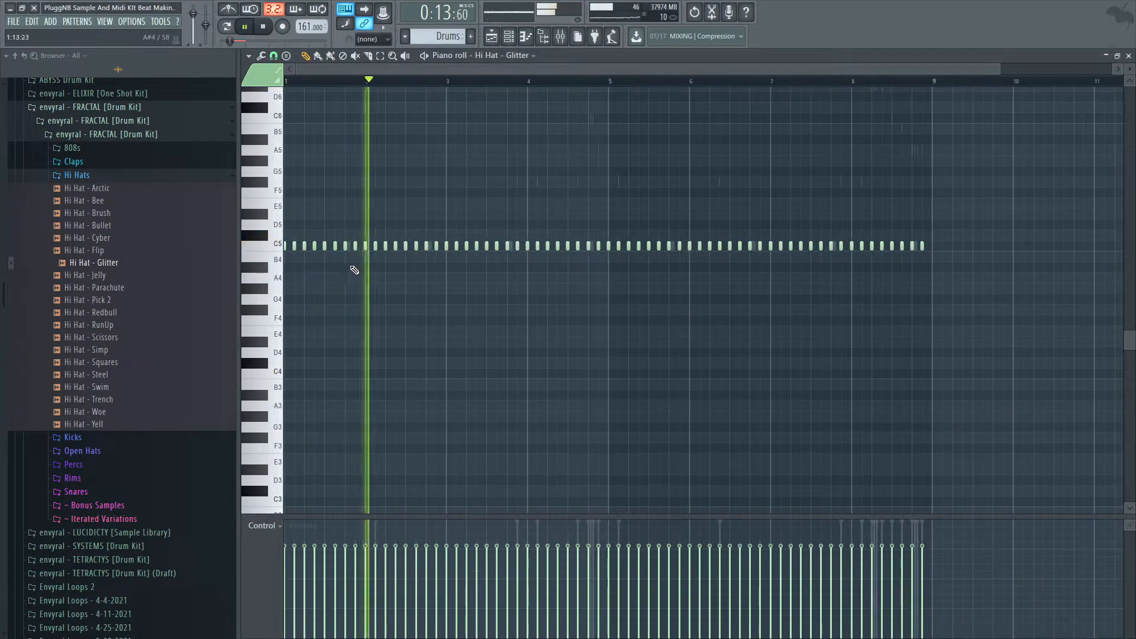
{"action": "scroll", "coordinate": [385, 286], "scroll_direction": "up", "scroll_amount": 4, "text": "ctrl"}
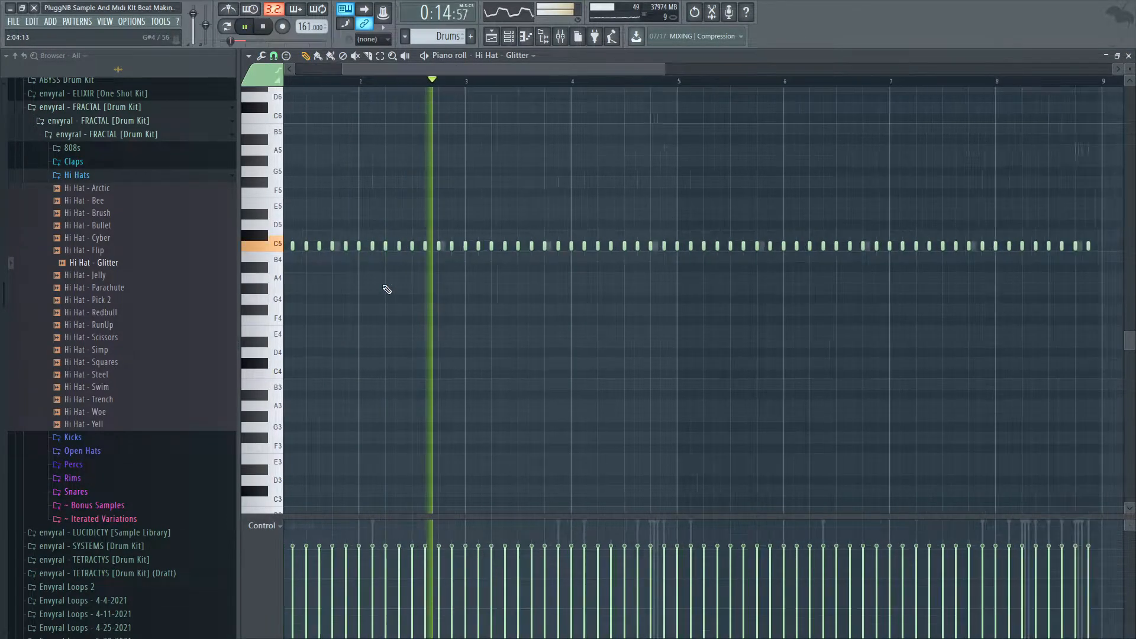
{"action": "left_click", "coordinate": [352, 245]}
{"action": "key", "text": "space"}
{"action": "key", "text": "space"}
{"action": "key", "text": "space"}
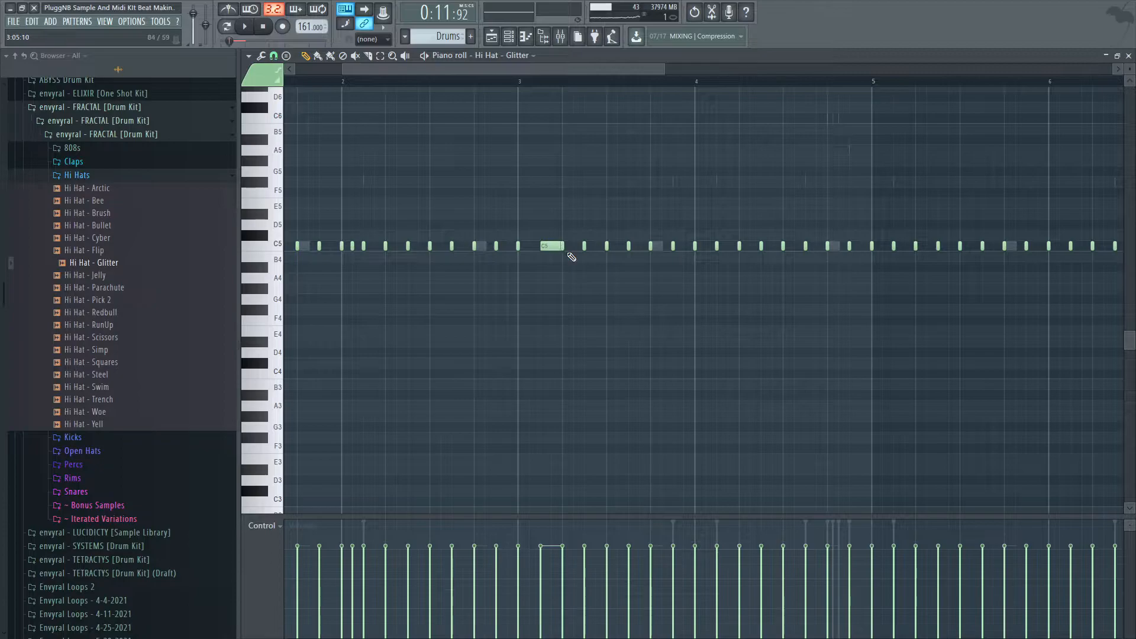
Step: Chop the lengthened hi-hat note in bar 3 into a fast roll and ramp its velocities upward
{"action": "key", "text": "shift+e"}
{"action": "left_click", "coordinate": [552, 247]}
{"action": "key", "text": "alt+u"}
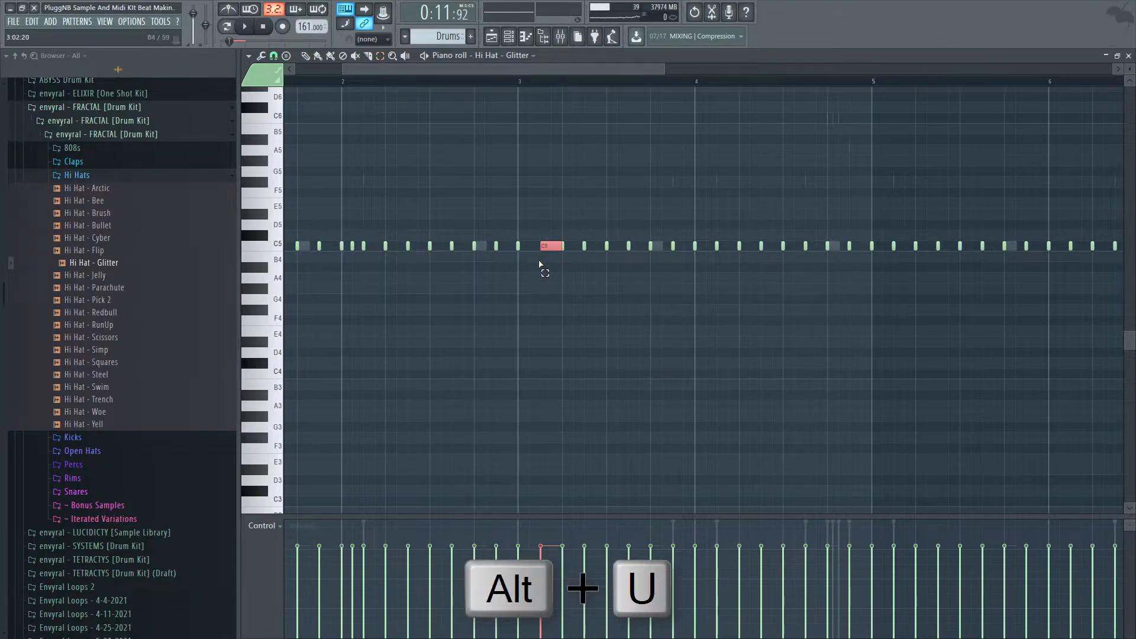
{"action": "key", "text": "Return"}
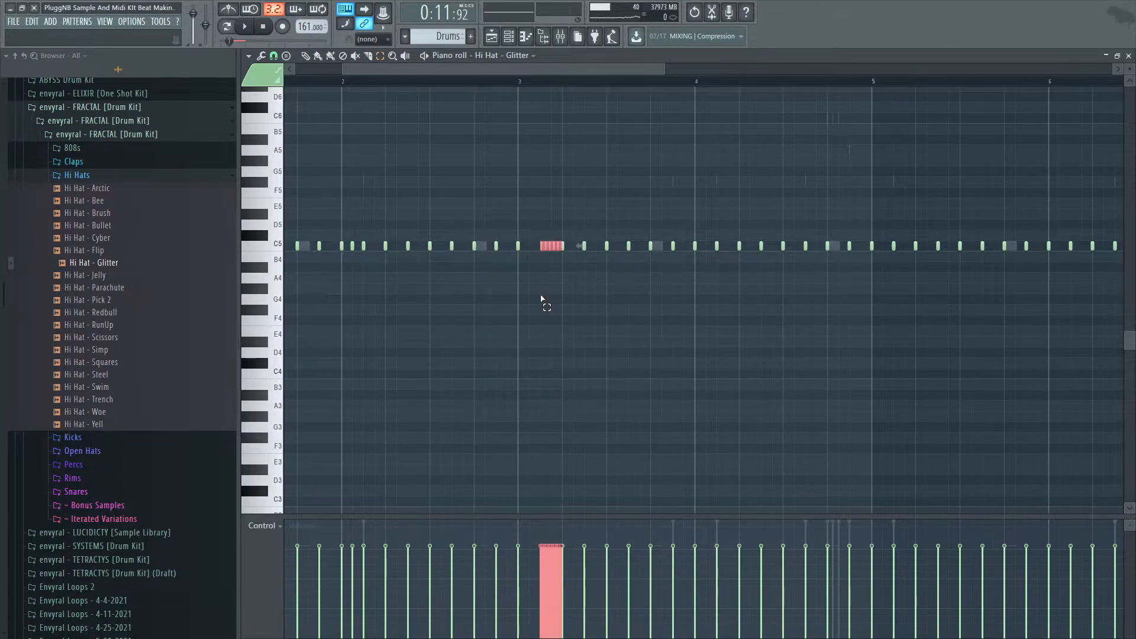
{"action": "left_click_drag", "start_coordinate": [566, 566], "coordinate": [496, 636]}
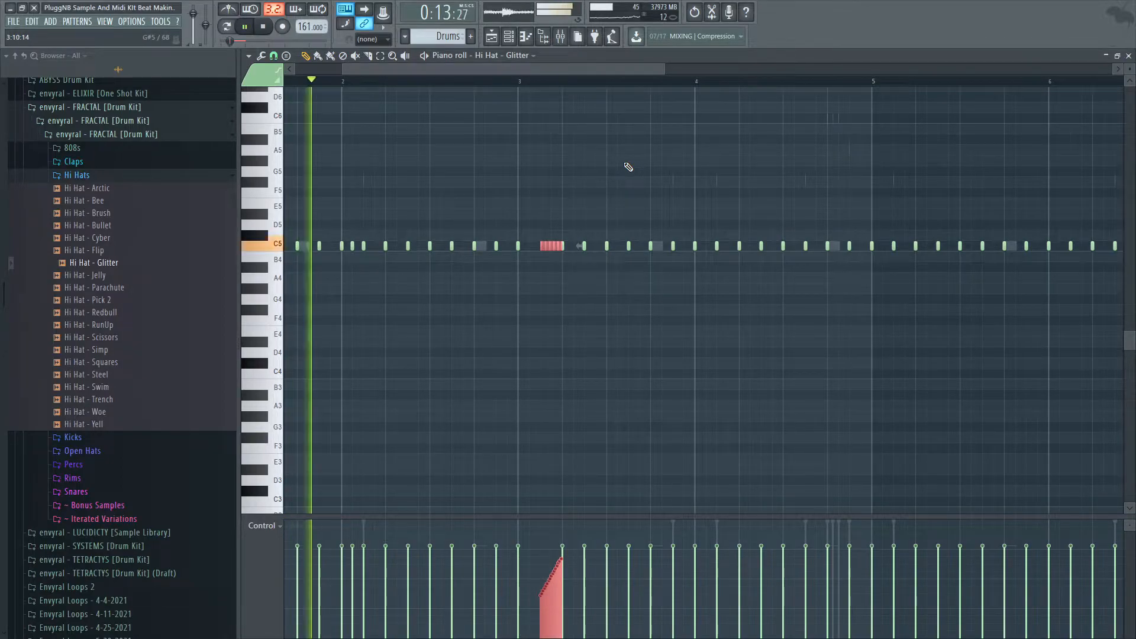
Step: Transpose the bar 3 hi-hat roll down one octave to C4 and redraw its rising velocity ramp at a lower level
{"action": "key", "text": "ctrl+Down"}
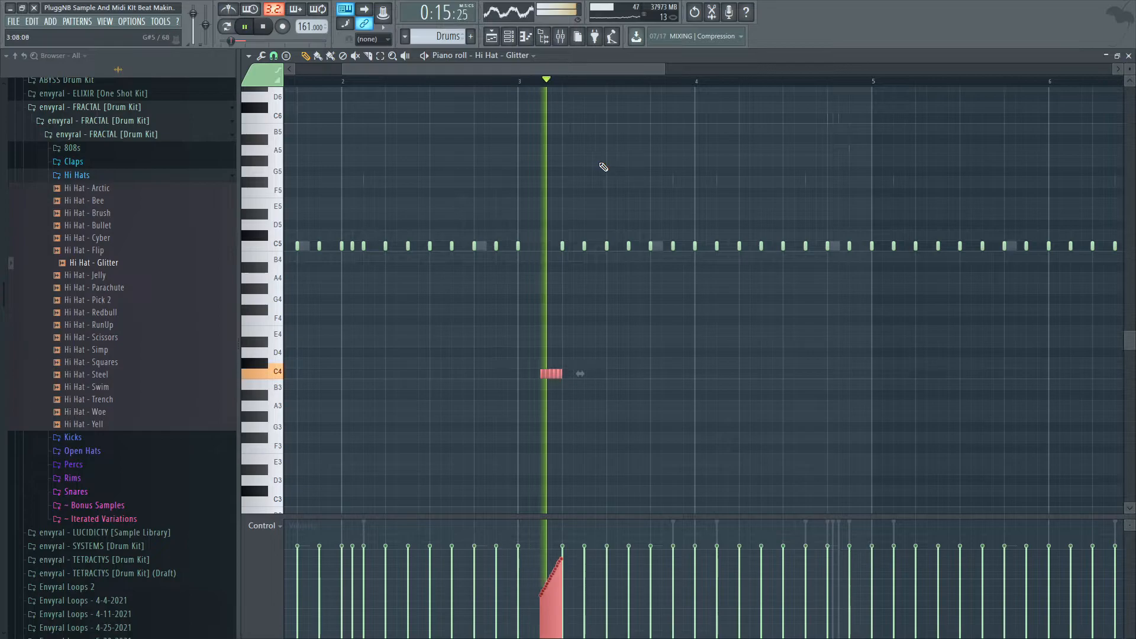
{"action": "left_click_drag", "start_coordinate": [567, 599], "coordinate": [528, 636]}
{"action": "key", "text": "space"}
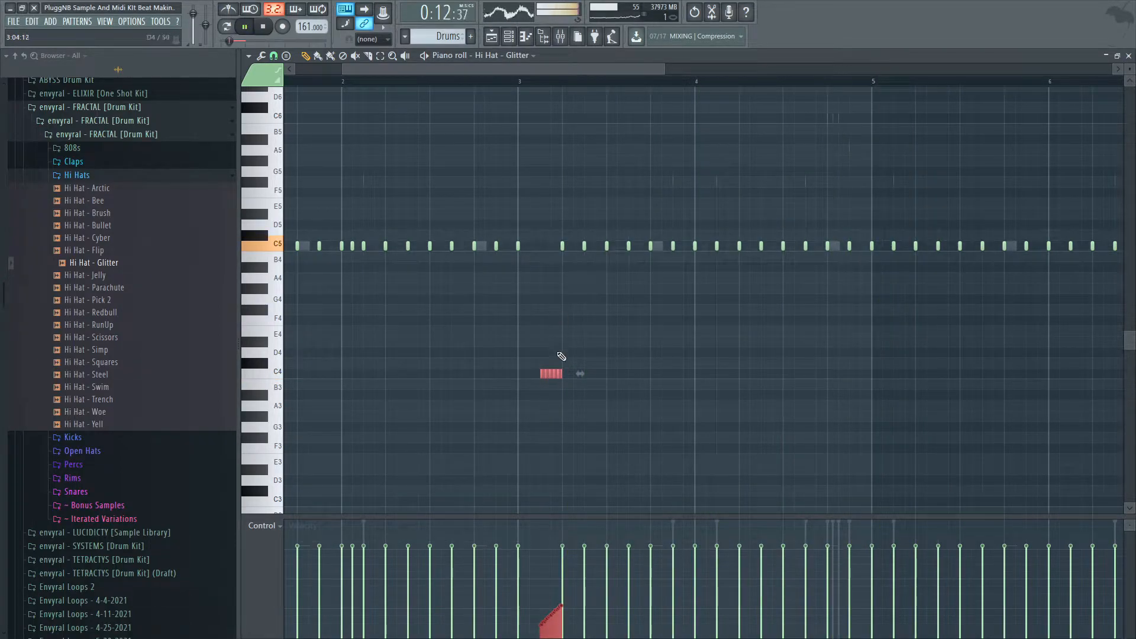
Step: Copy the C4 hi-hat roll from bar 3 to step 3 of bar 1
{"action": "mouse_move", "coordinate": [552, 371]}
{"action": "left_mouse_down"}
{"action": "mouse_move", "coordinate": [2, 380]}
{"action": "mouse_move", "coordinate": [283, 388]}
{"action": "left_mouse_up"}
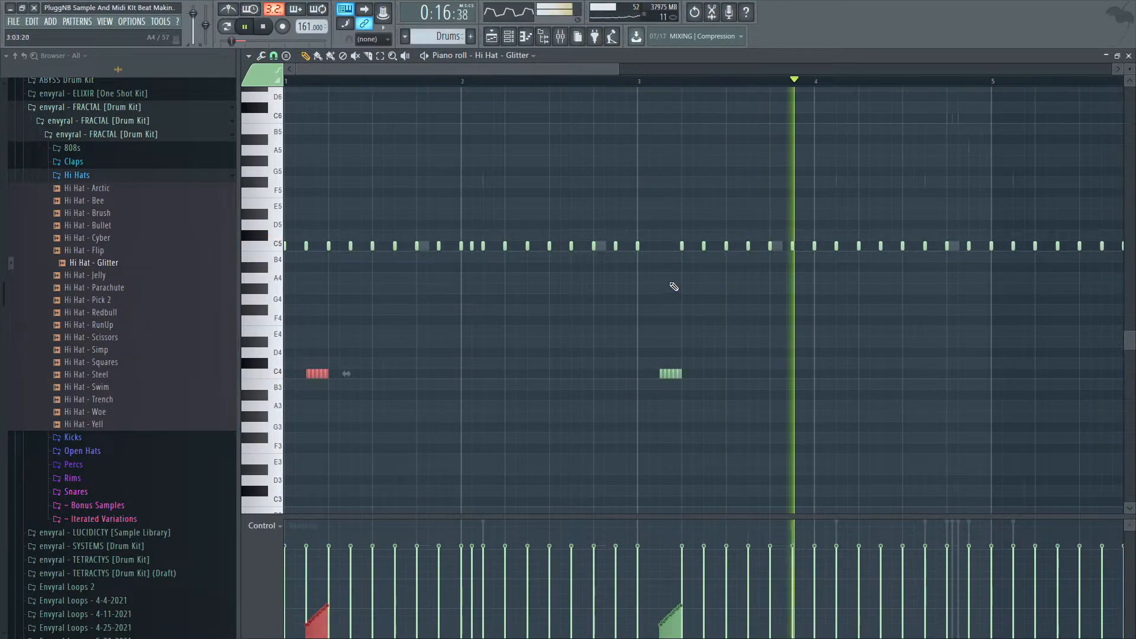
Step: Add a C5 hi-hat hit on step 2 of bar 3 and try an extra hit on step 4
{"action": "left_click", "coordinate": [671, 245]}
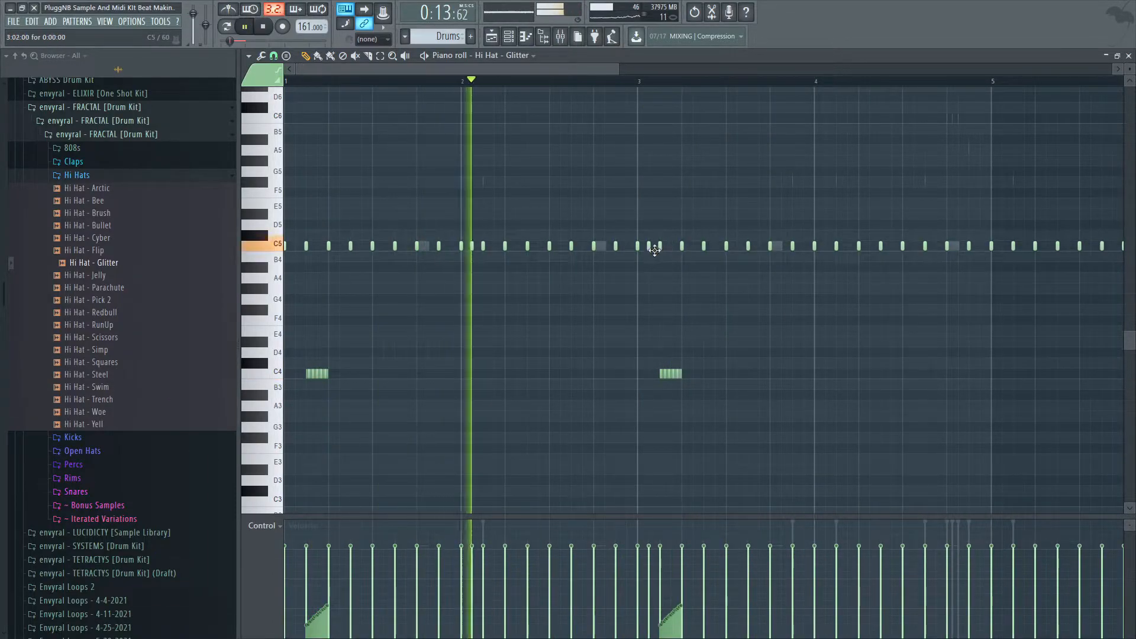
{"action": "left_click", "coordinate": [649, 245]}
{"action": "left_click", "coordinate": [671, 246]}
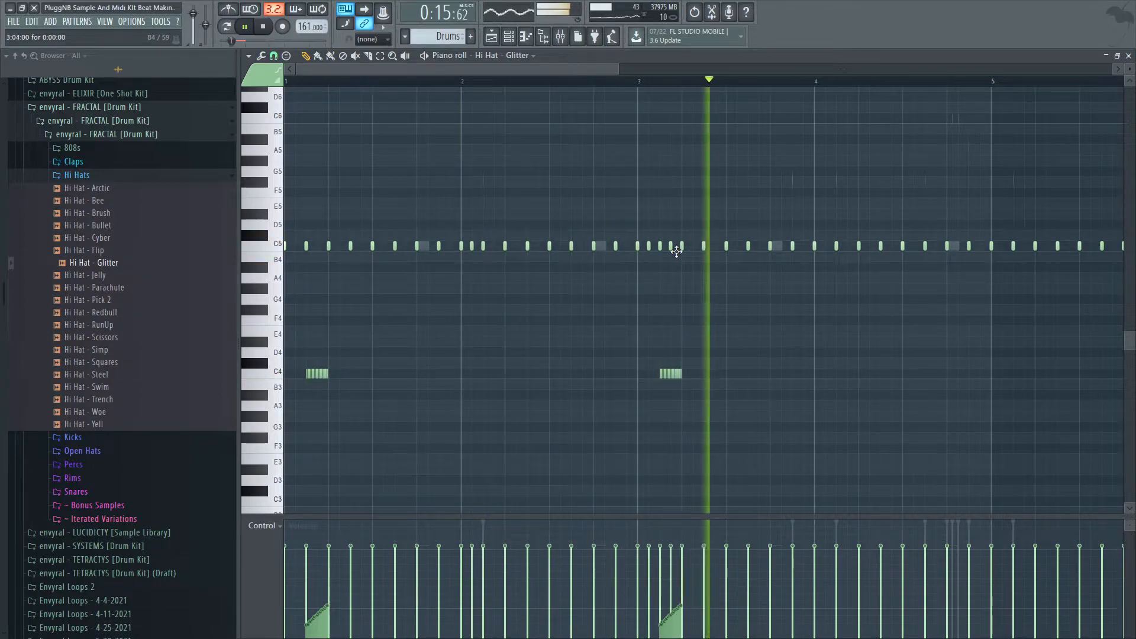
{"action": "right_click", "coordinate": [674, 248]}
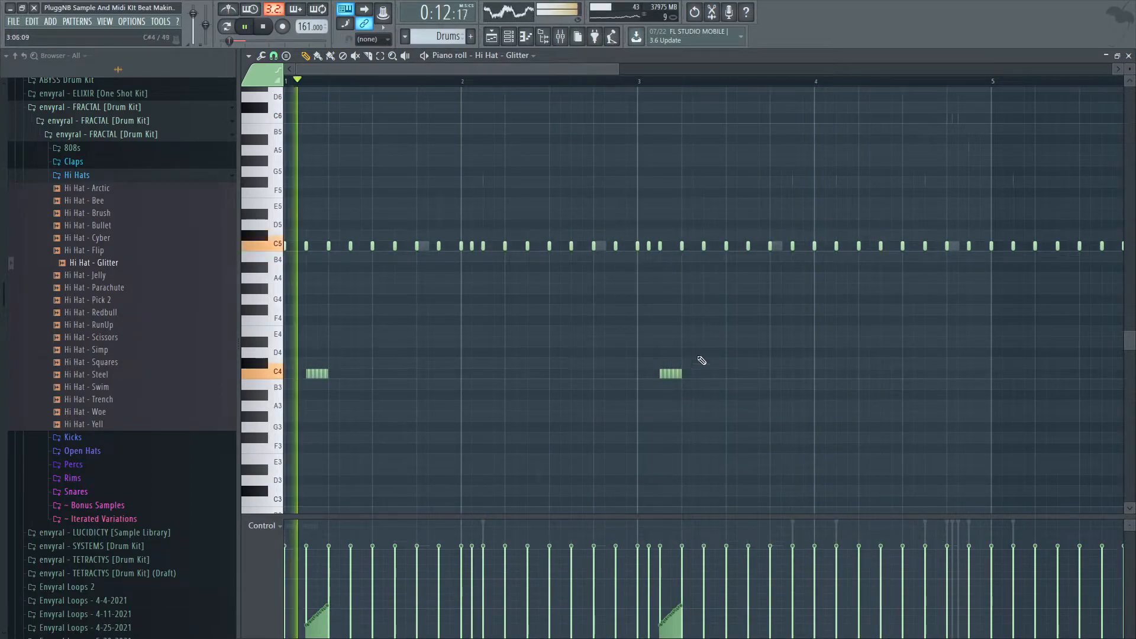
Step: In bar 3, lengthen the G#4 hi-hat note on step 11 to two steps, then chop it into a roll with rising velocities
{"action": "scroll", "coordinate": [724, 213], "scroll_direction": "up", "scroll_amount": 3}
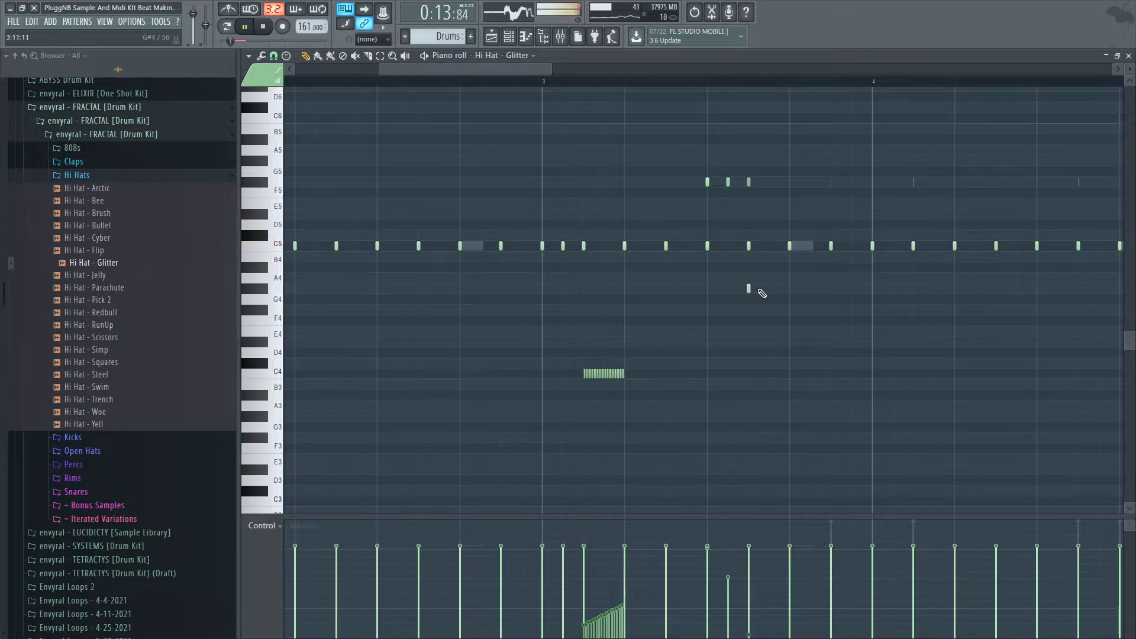
{"action": "left_click_drag", "start_coordinate": [750, 289], "coordinate": [786, 288]}
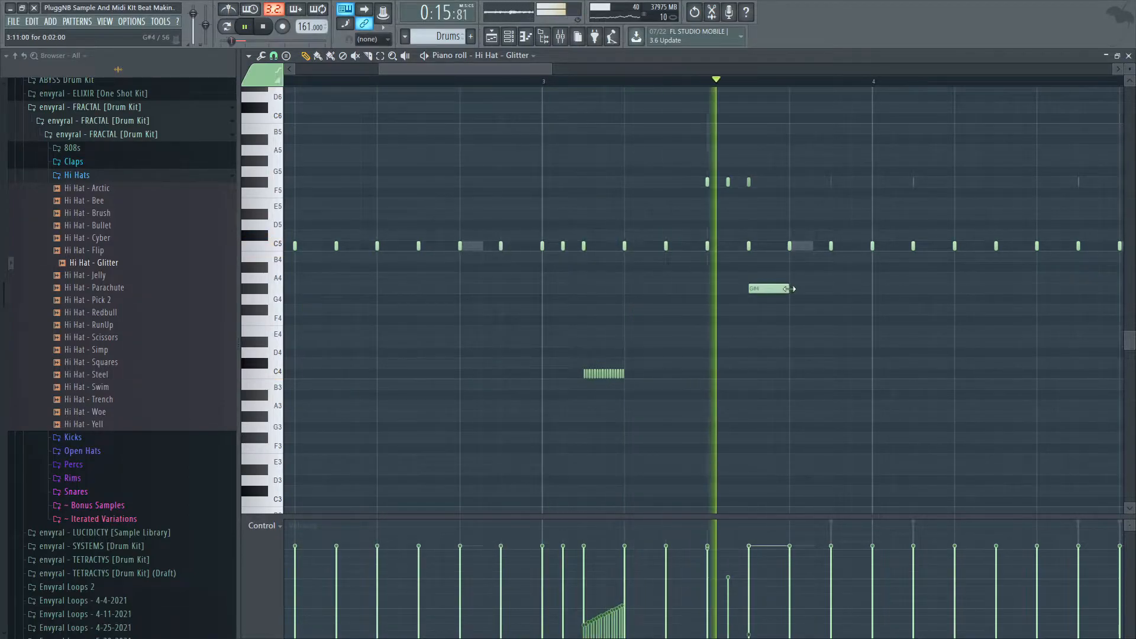
{"action": "left_click", "coordinate": [763, 288], "text": "ctrl"}
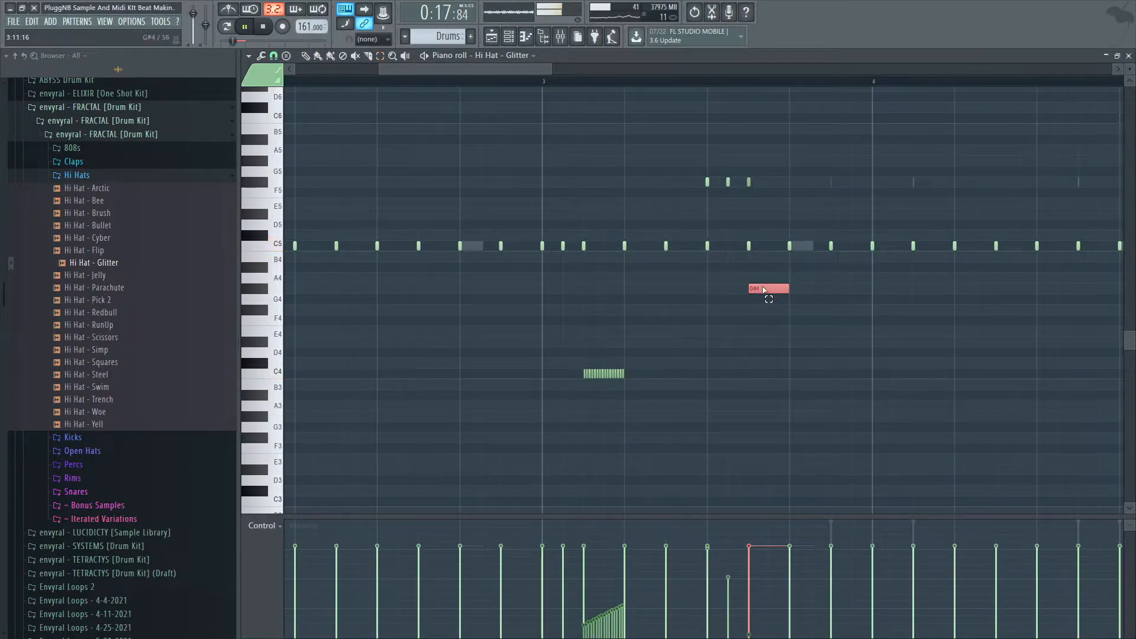
{"action": "key", "text": "ctrl+u"}
{"action": "left_click_drag", "start_coordinate": [537, 295], "coordinate": [537, 287]}
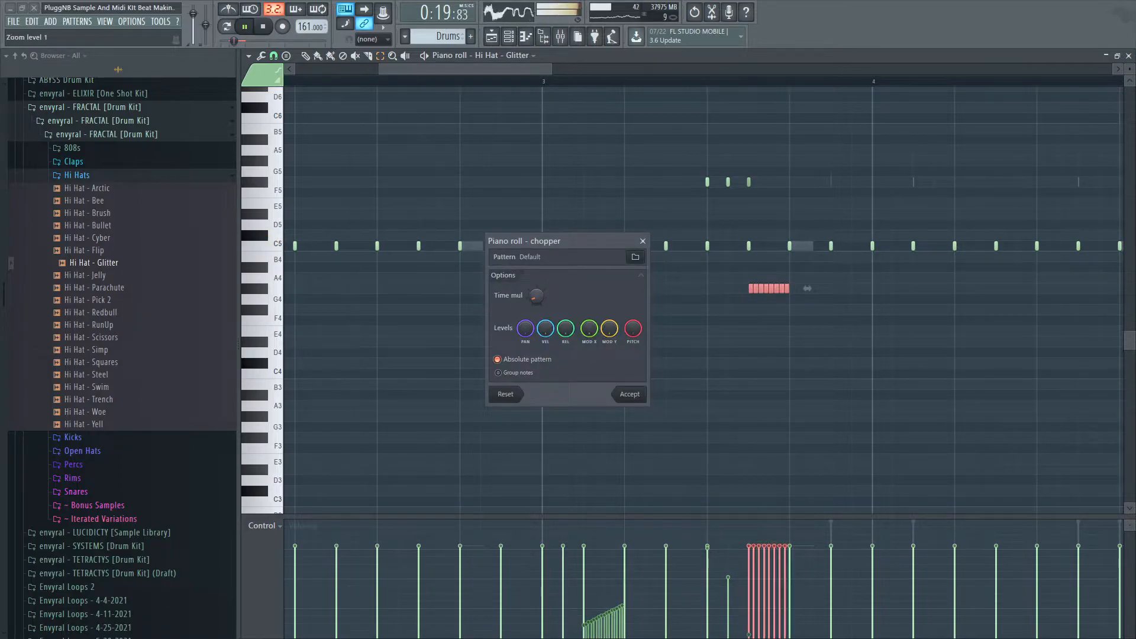
{"action": "key", "text": "Return"}
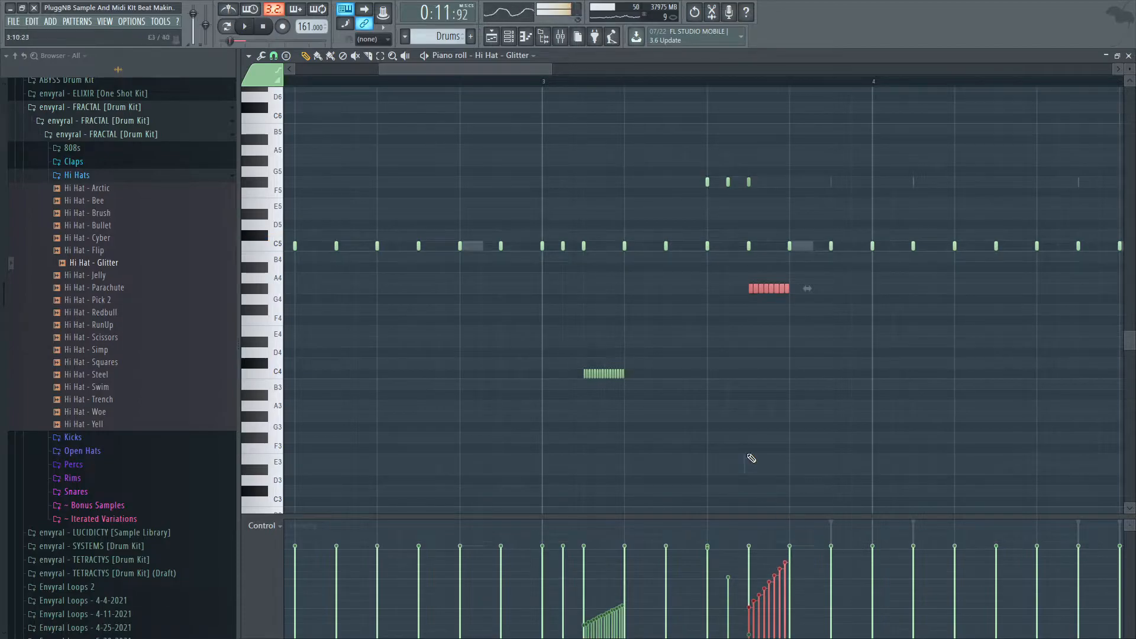
{"action": "key", "text": "ctrl+d"}
Step: Select the C4 hi-hat rolls in bars 1 and 3 and transpose them up one semitone to C#4
{"action": "key", "text": "space"}
{"action": "scroll", "coordinate": [722, 345], "scroll_direction": "down", "scroll_amount": 3}
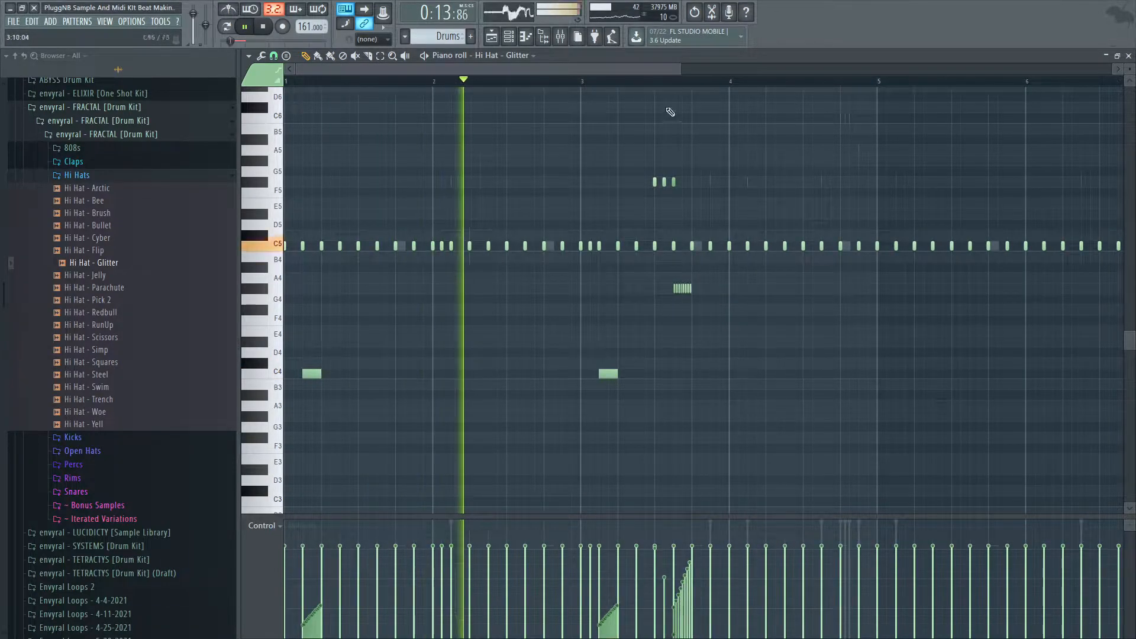
{"action": "left_click_drag", "start_coordinate": [682, 383], "coordinate": [543, 393]}
{"action": "left_click", "coordinate": [278, 375], "text": "ctrl"}
{"action": "key", "text": "shift+Up"}
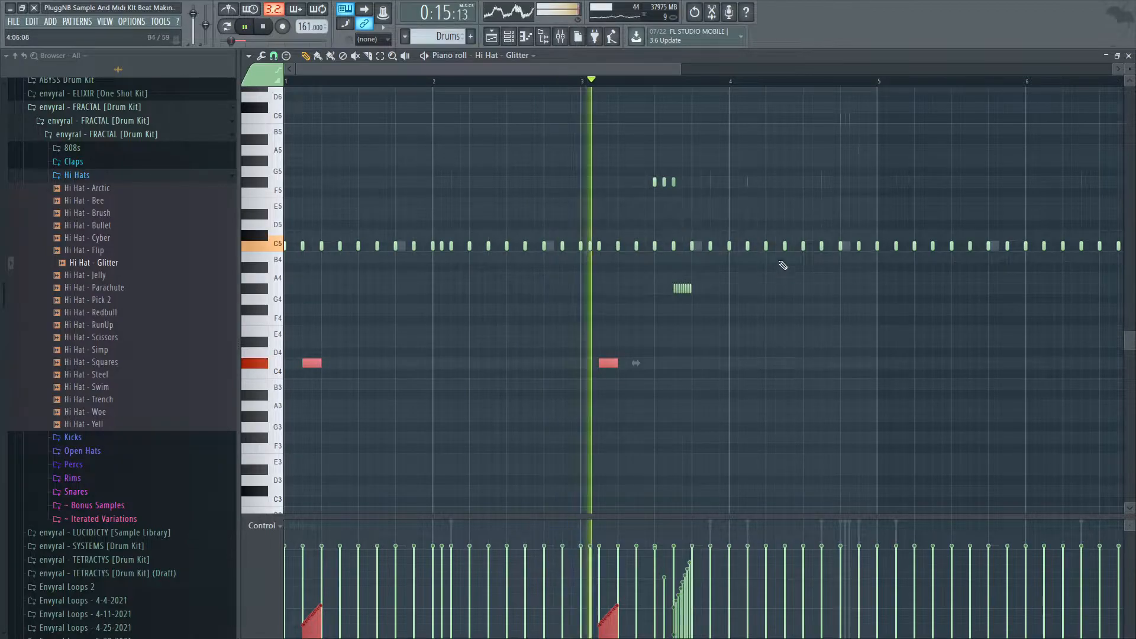
Step: Add C5 hi-hat hits on steps 10 and 14 of bar 4, and duplicate the four-bar hi-hat pattern into bars 5 to 8
{"action": "scroll", "coordinate": [757, 259], "scroll_direction": "up", "scroll_amount": 2, "text": "ctrl"}
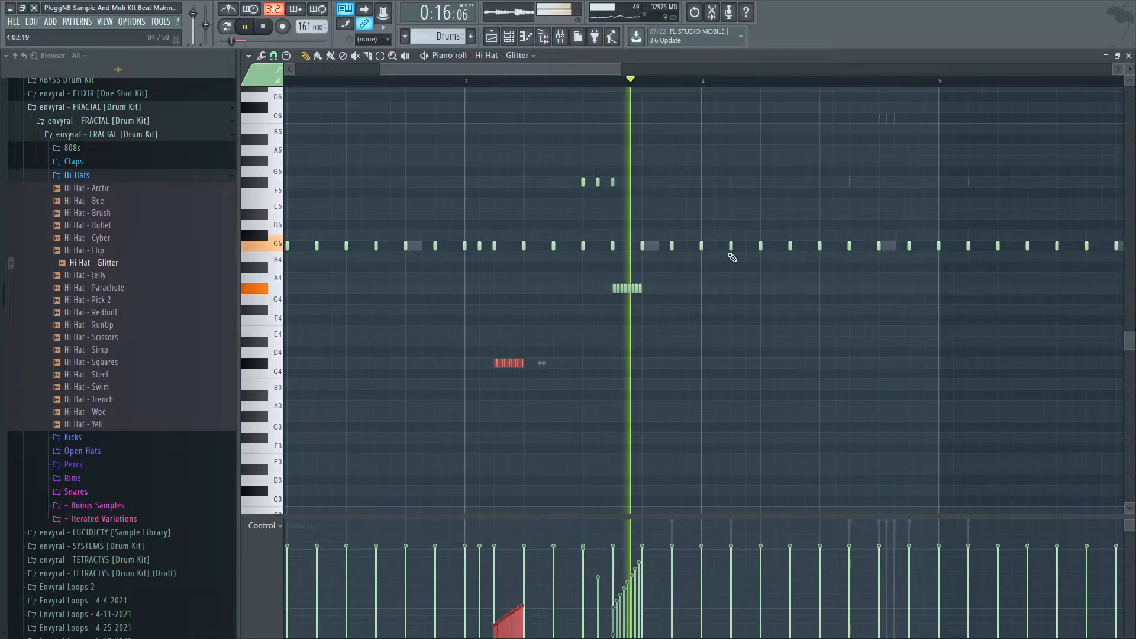
{"action": "left_click", "coordinate": [835, 245]}
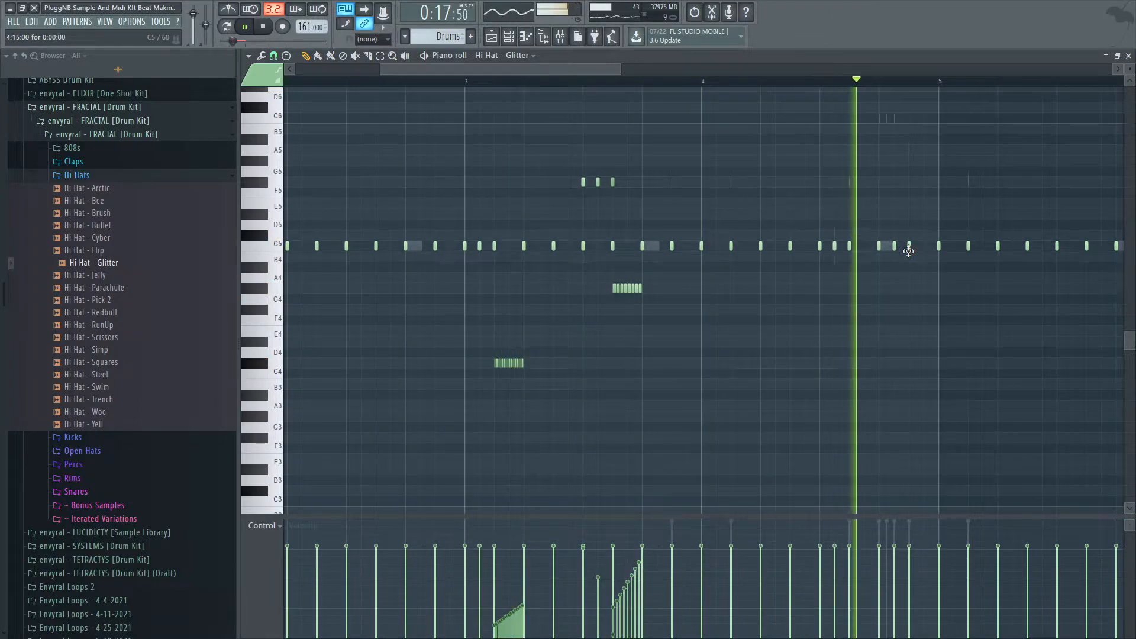
{"action": "scroll", "coordinate": [906, 246], "scroll_direction": "down", "scroll_amount": 3}
{"action": "key", "text": "space"}
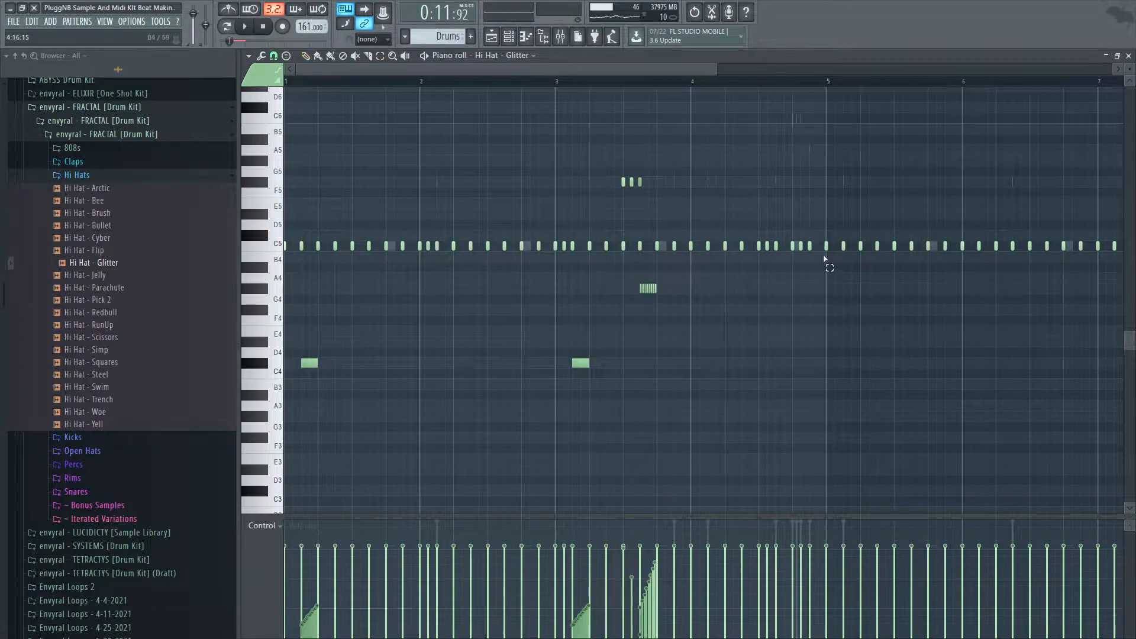
{"action": "key", "text": "space"}
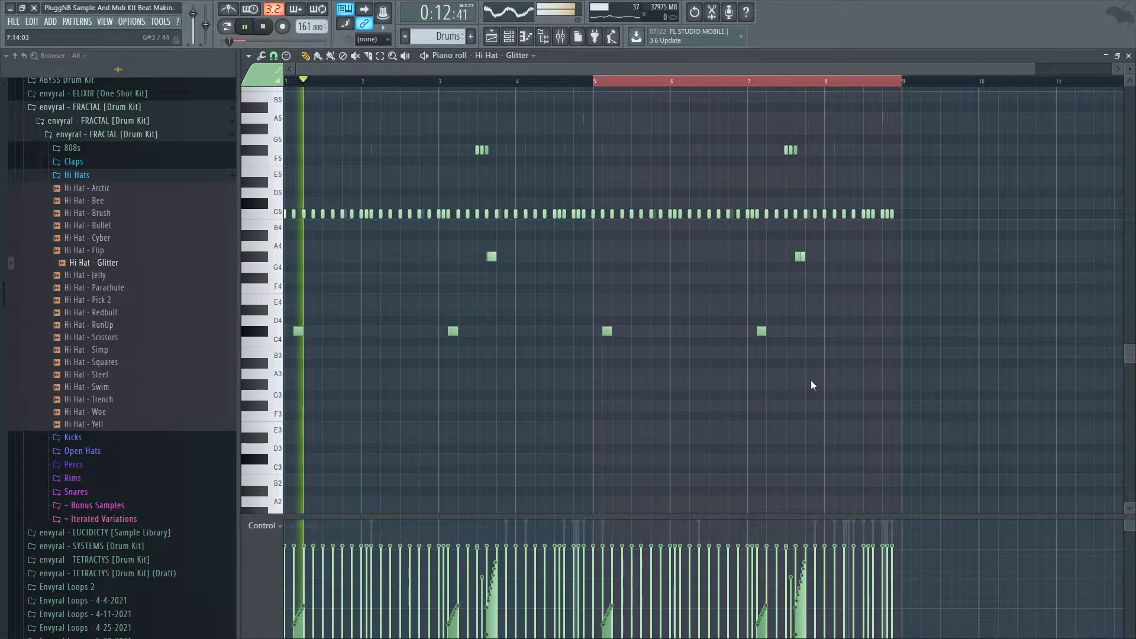
{"action": "key", "text": "F7"}
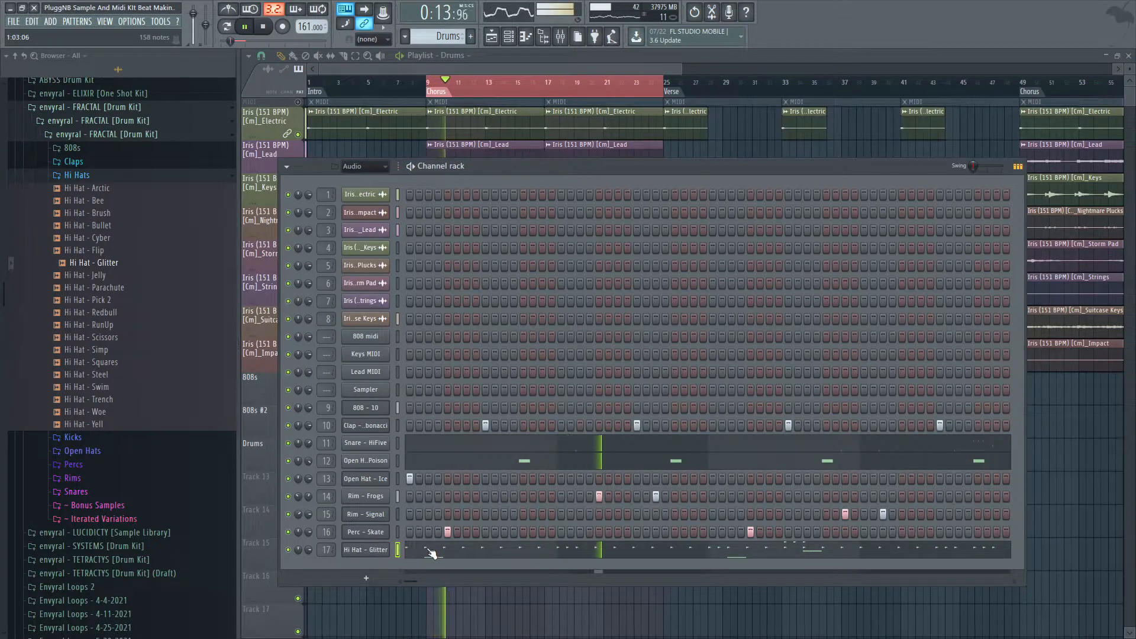
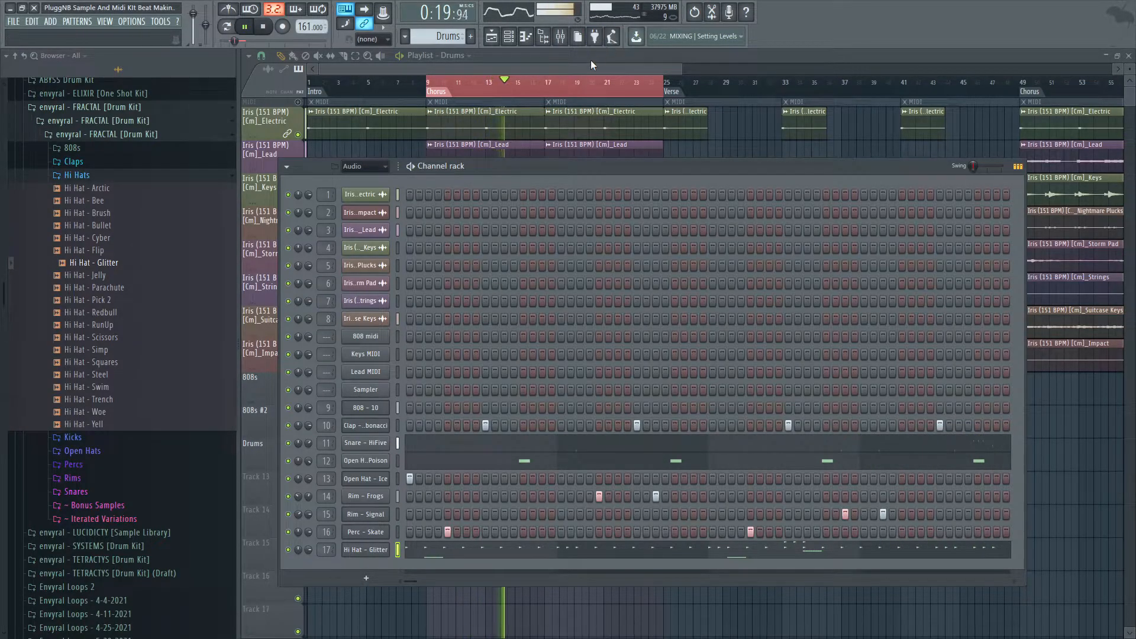
Step: In the Hi Hat - Glitter piano roll, copy bar 5's C#4 roll to step 5 at G4 and step 7 at A4
{"action": "left_click", "coordinate": [467, 552]}
{"action": "scroll", "coordinate": [472, 559], "scroll_direction": "down", "scroll_amount": 5}
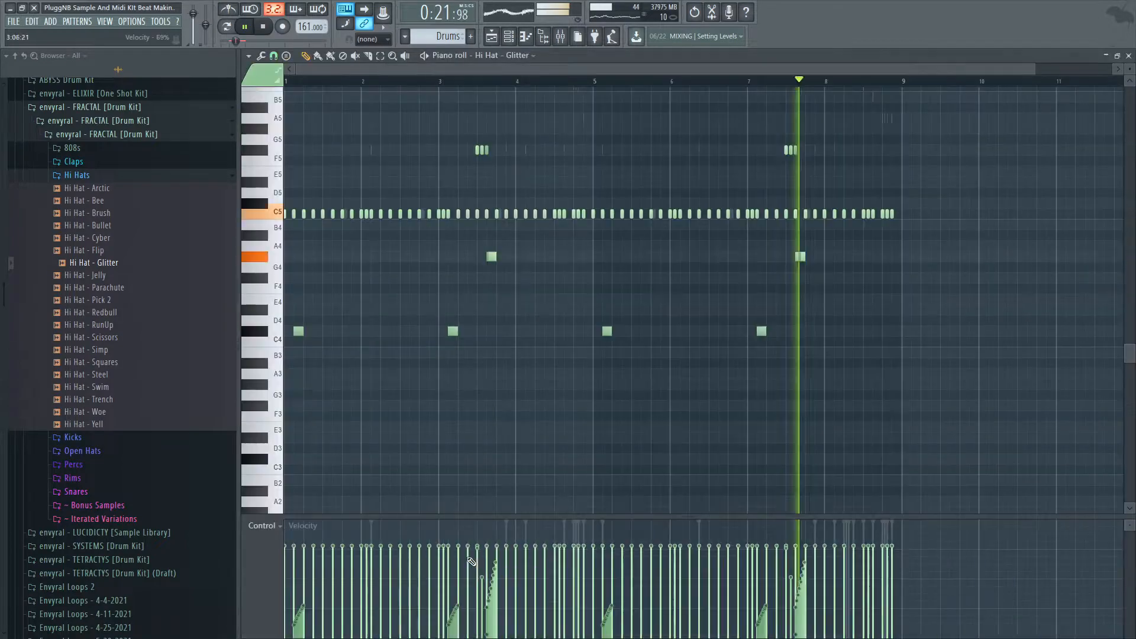
{"action": "left_click_drag", "start_coordinate": [773, 331], "coordinate": [555, 247]}
{"action": "scroll", "coordinate": [743, 353], "scroll_direction": "up", "scroll_amount": 3}
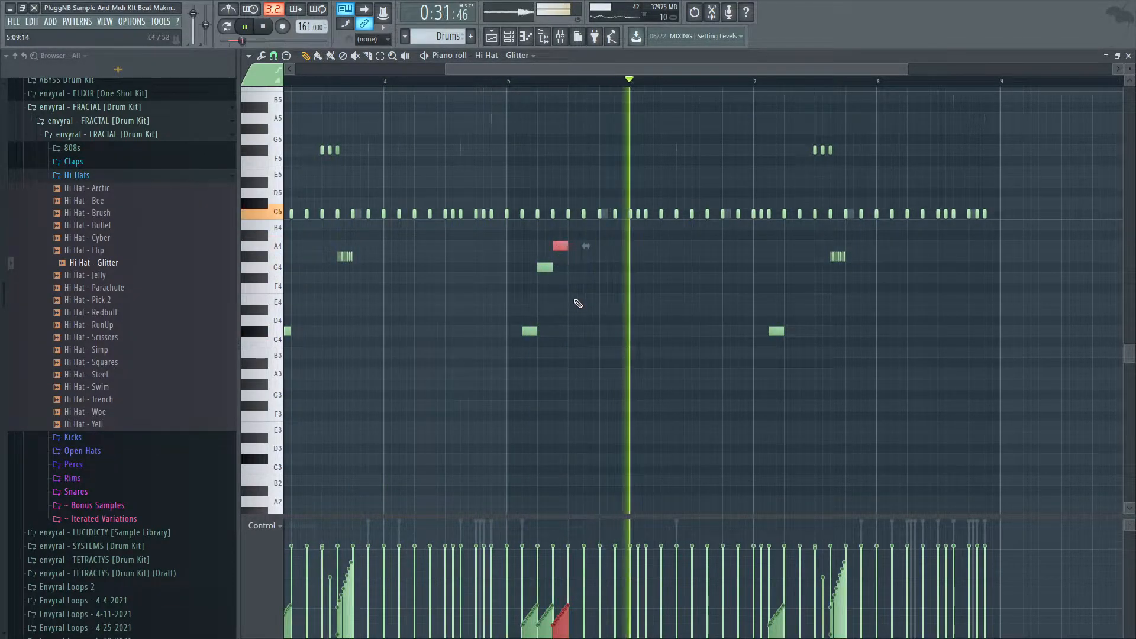
{"action": "left_click", "coordinate": [596, 327], "text": "ctrl"}
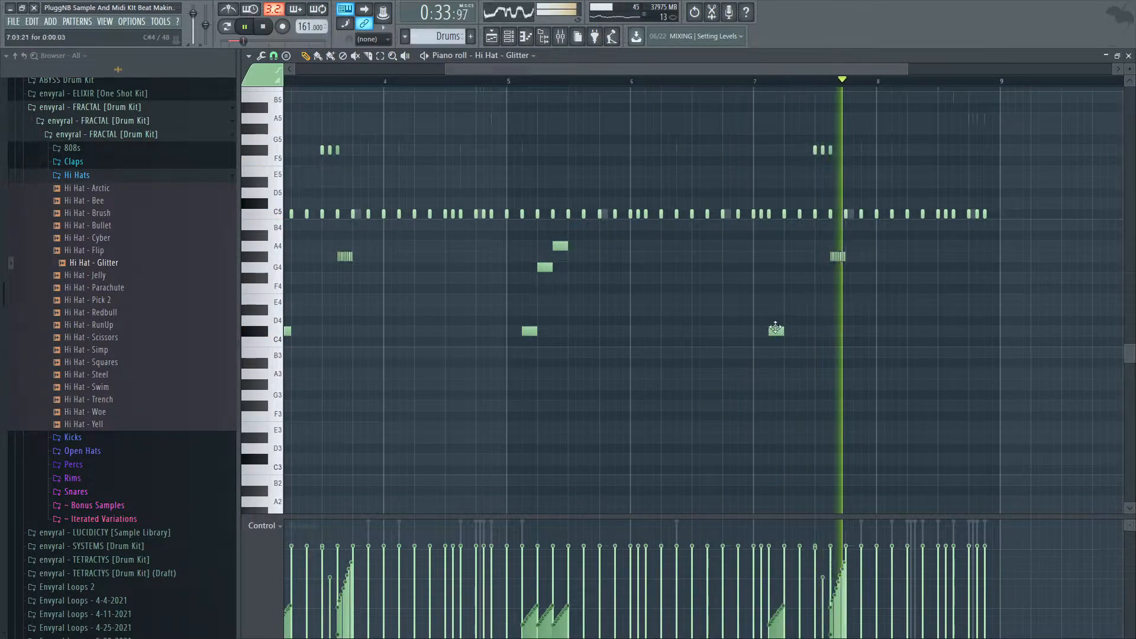
{"action": "scroll", "coordinate": [750, 347], "scroll_direction": "down", "scroll_amount": 3}
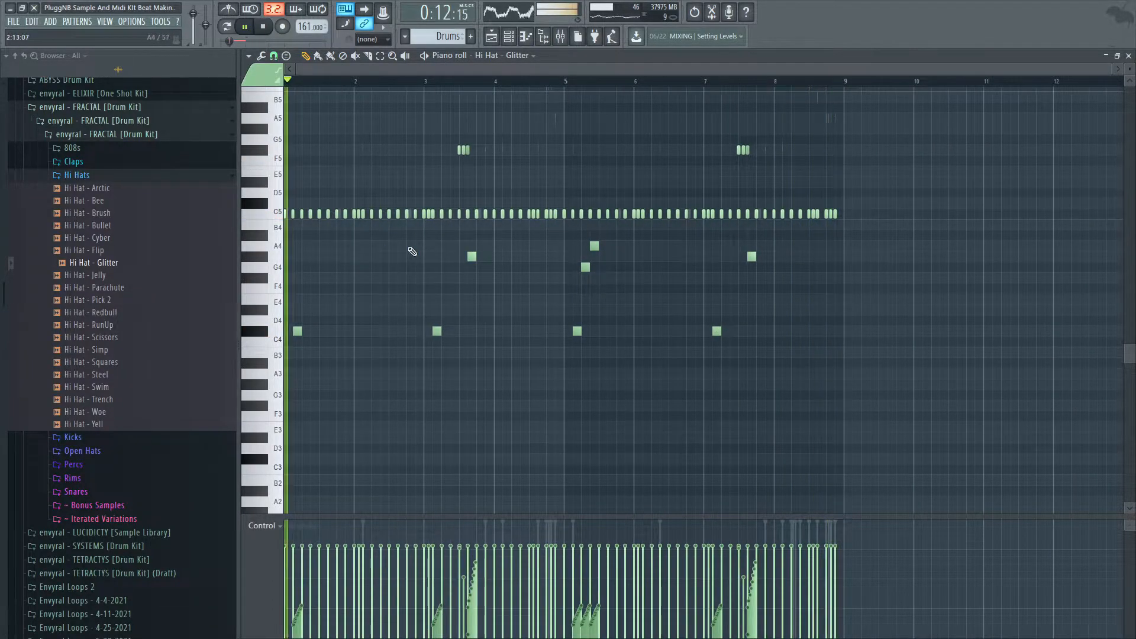
{"action": "key", "text": "Escape"}
{"action": "key", "text": "space"}
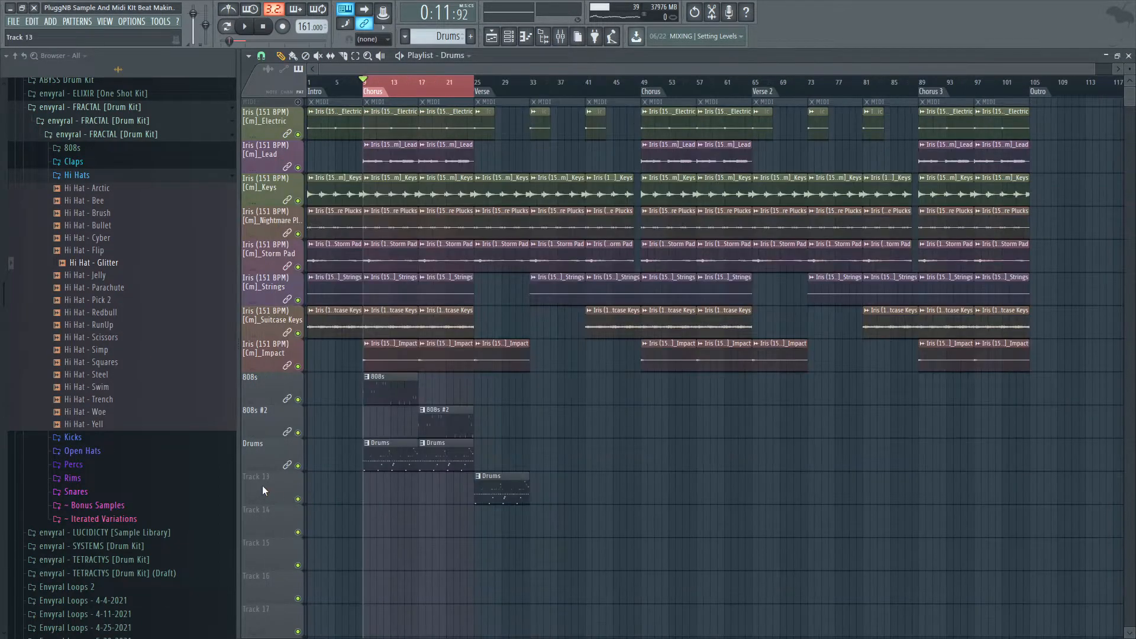
Step: Make the Drums clip at bar 25 on Track 13 its own unique pattern
{"action": "right_click", "coordinate": [263, 491]}
{"action": "left_click", "coordinate": [665, 543]}
{"action": "right_click", "coordinate": [483, 482]}
{"action": "left_click", "coordinate": [515, 557]}
Step: Place 808s pattern clips at bars 25, 33 and 41 on the 808s track
{"action": "left_click", "coordinate": [545, 399]}
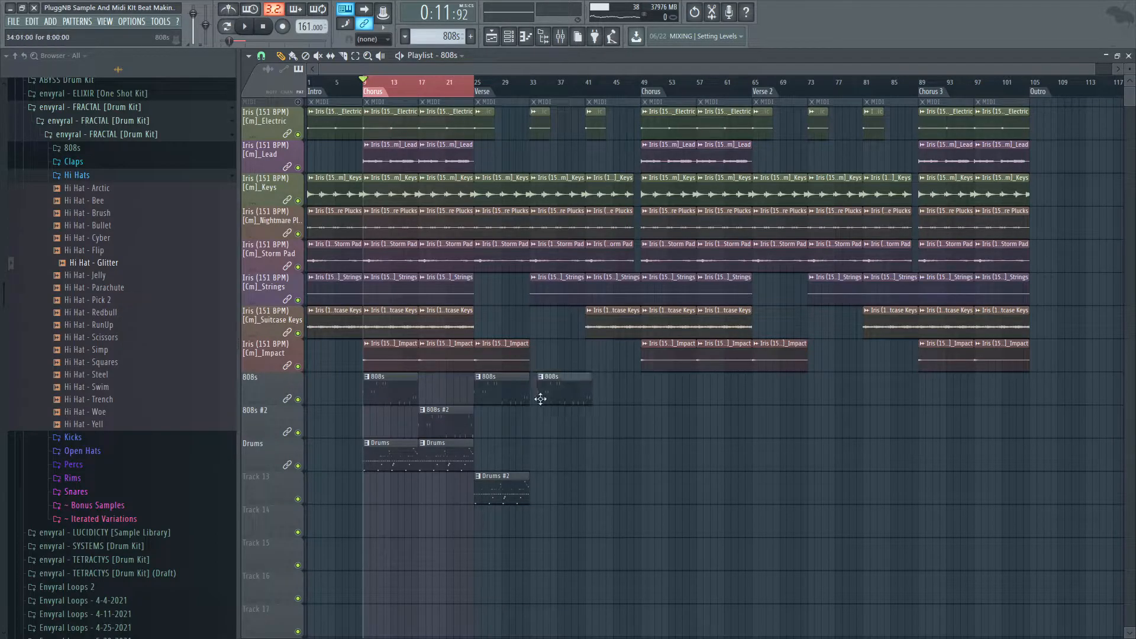
{"action": "left_click", "coordinate": [601, 389]}
{"action": "left_click", "coordinate": [534, 503]}
{"action": "right_click", "coordinate": [533, 503]}
Step: Name Track 13 after its Drums #2 clip and place a second Drums #2 clip at bar 33
{"action": "right_click", "coordinate": [275, 490]}
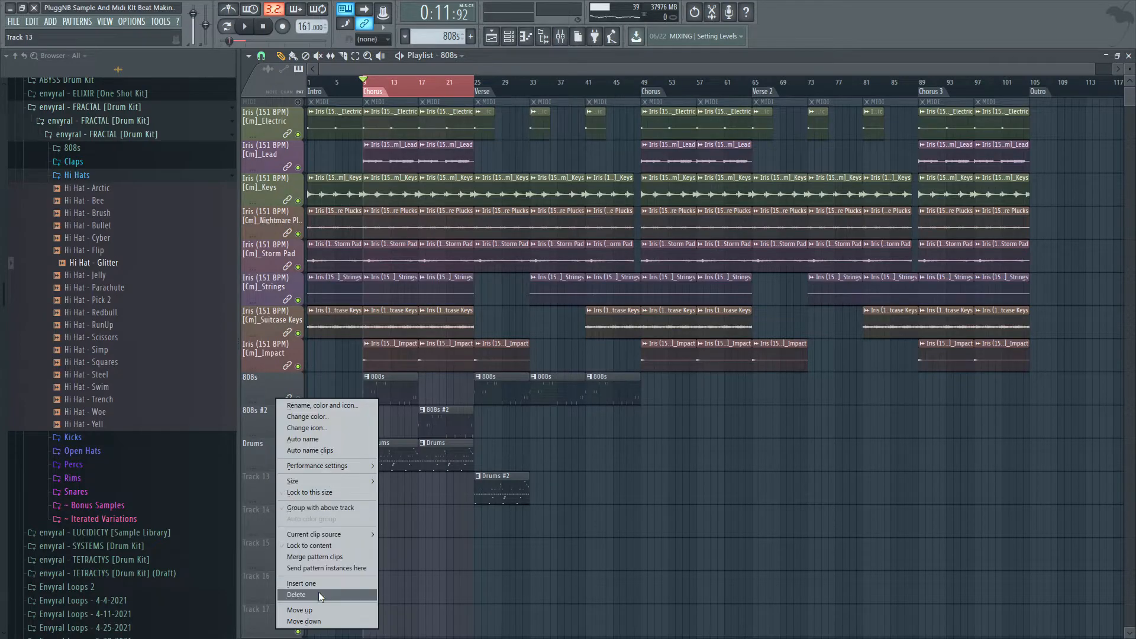
{"action": "left_click", "coordinate": [332, 556]}
{"action": "left_click", "coordinate": [540, 498]}
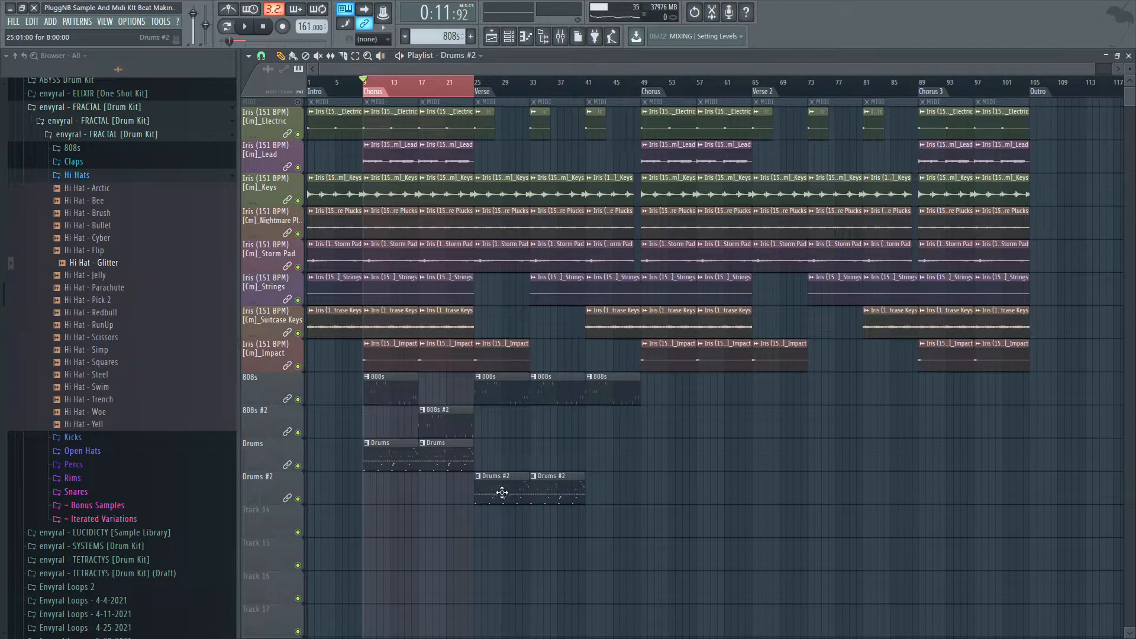
Step: In the Drums #2 pattern, replace the Hi Hat - Glitter notes with a plain hit every two steps
{"action": "double_click", "coordinate": [499, 494]}
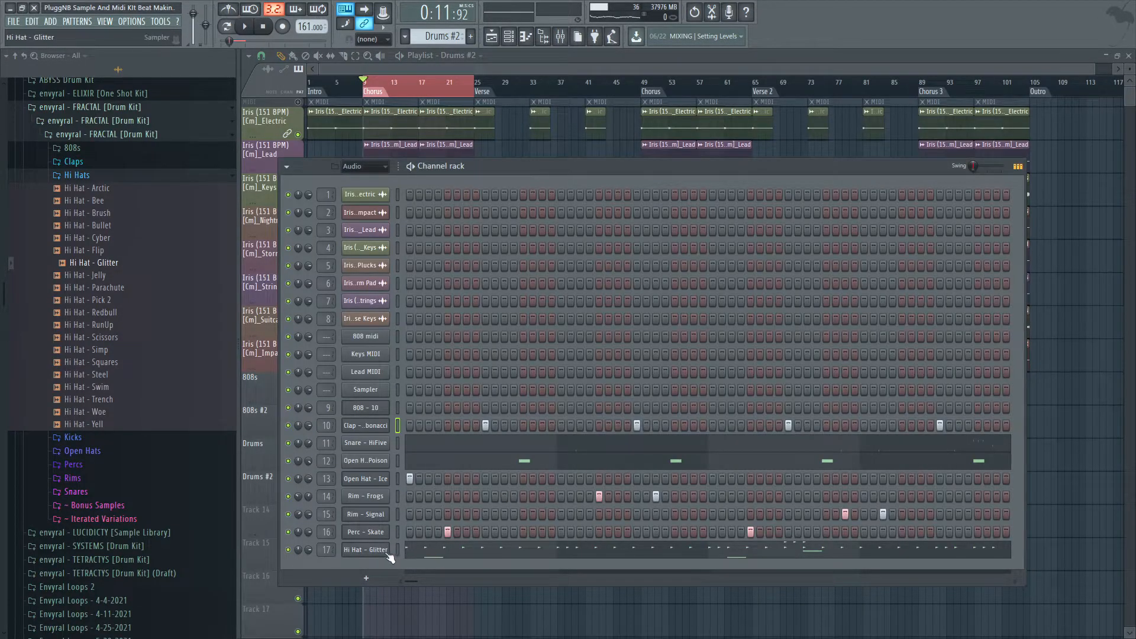
{"action": "right_click", "coordinate": [391, 557]}
{"action": "left_click", "coordinate": [560, 548]}
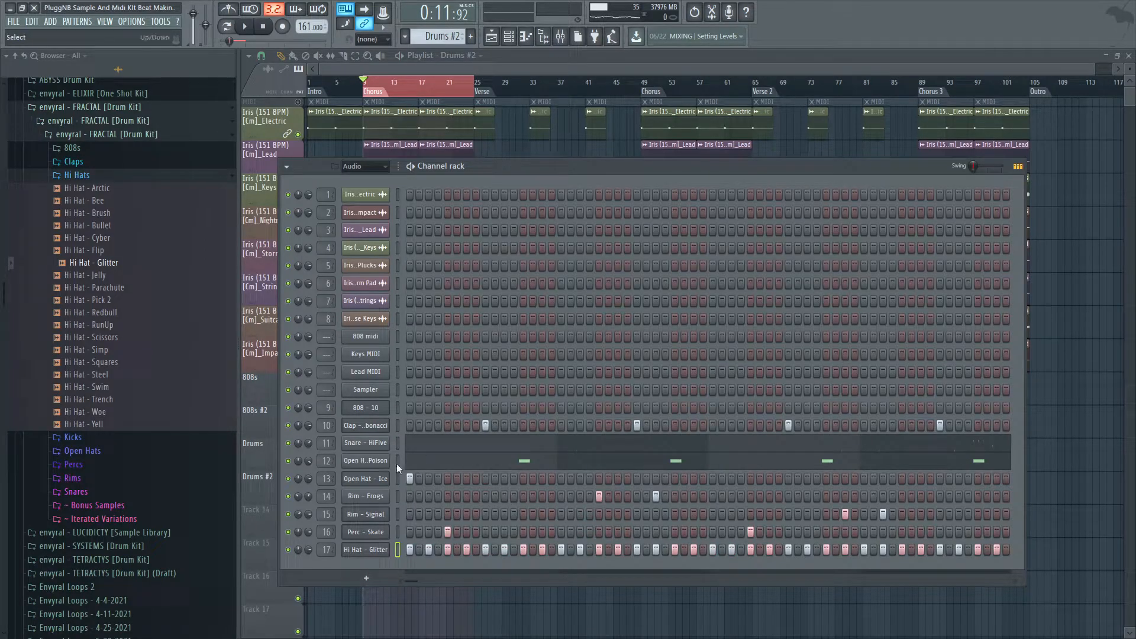
Step: Thin out the Open Hat - Poison hits in Drums #2, keeping only those in bars 1, 3, 5 and 7
{"action": "left_click", "coordinate": [380, 462]}
{"action": "left_click", "coordinate": [682, 218]}
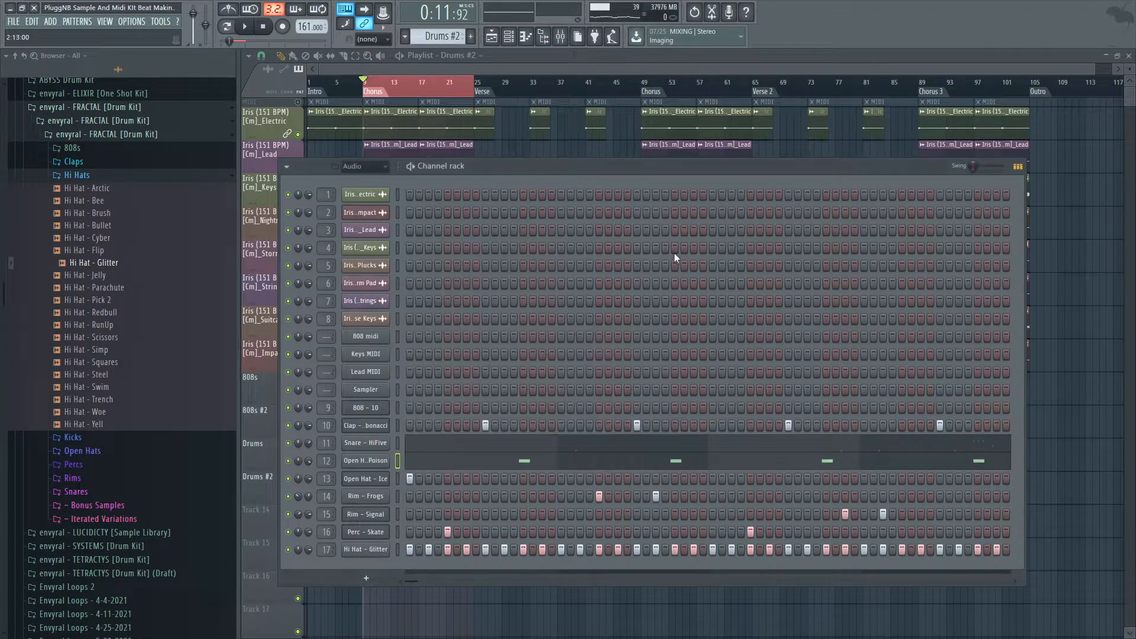
{"action": "left_click", "coordinate": [532, 460]}
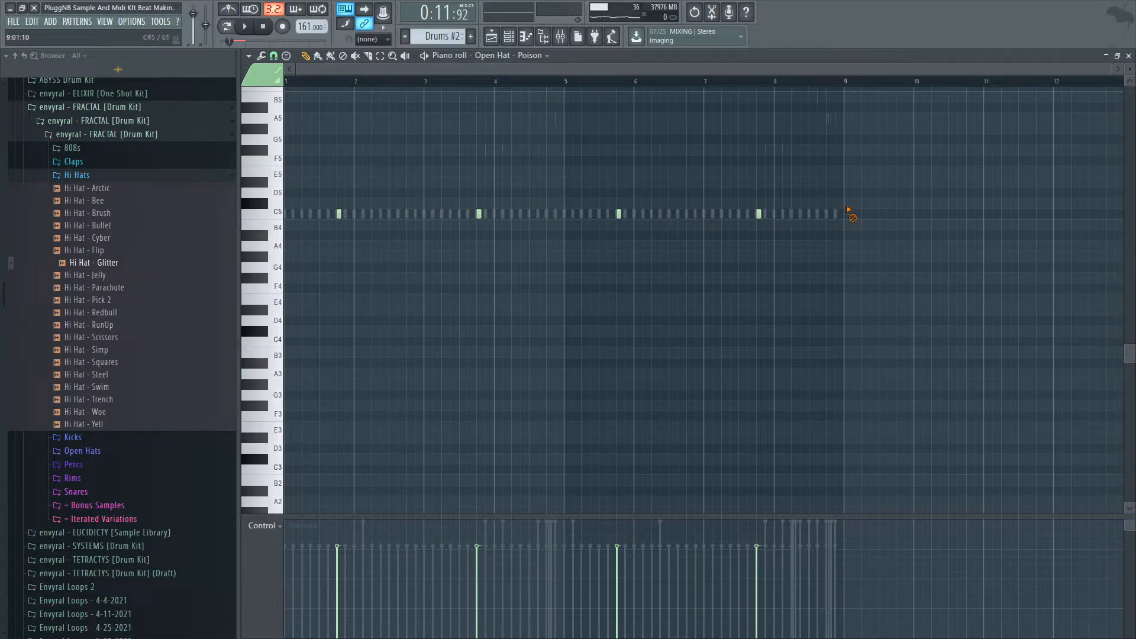
{"action": "key", "text": "F7"}
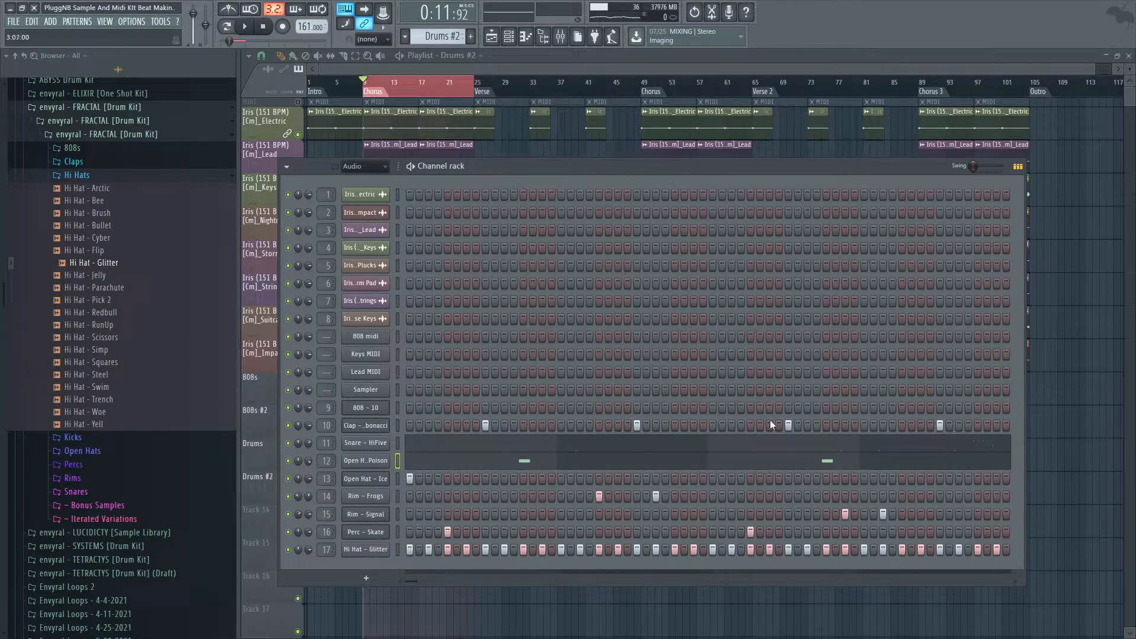
{"action": "key", "text": "F6"}
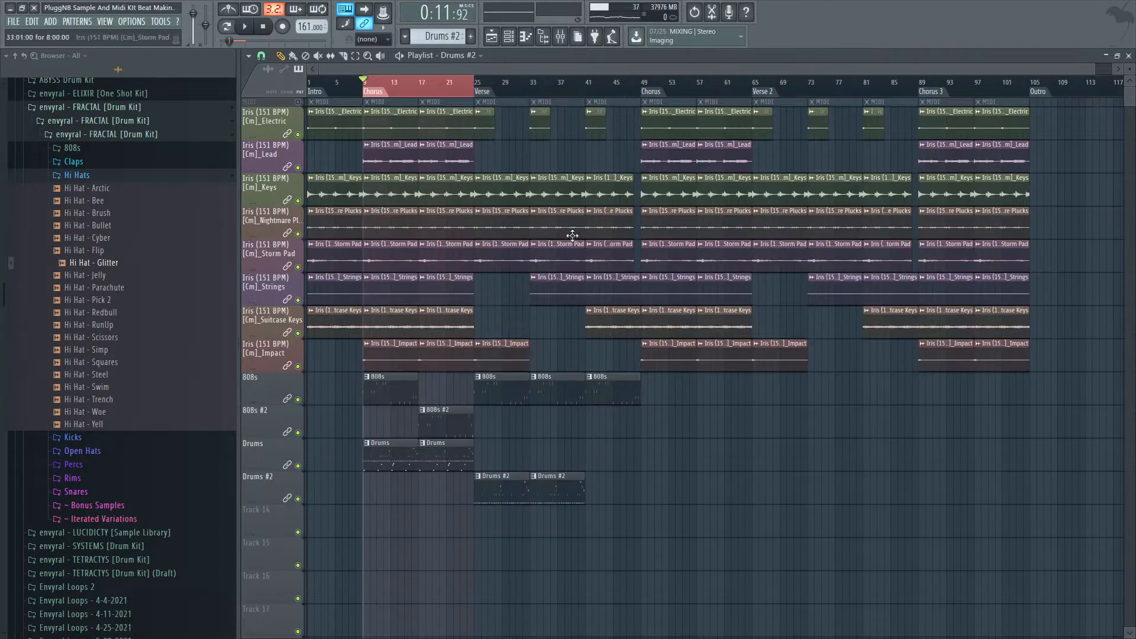
Step: Create a new pattern named Crash and place a clip of it at bar 25 on Track 14
{"action": "left_click", "coordinate": [471, 37]}
{"action": "type", "text": "Cras"}
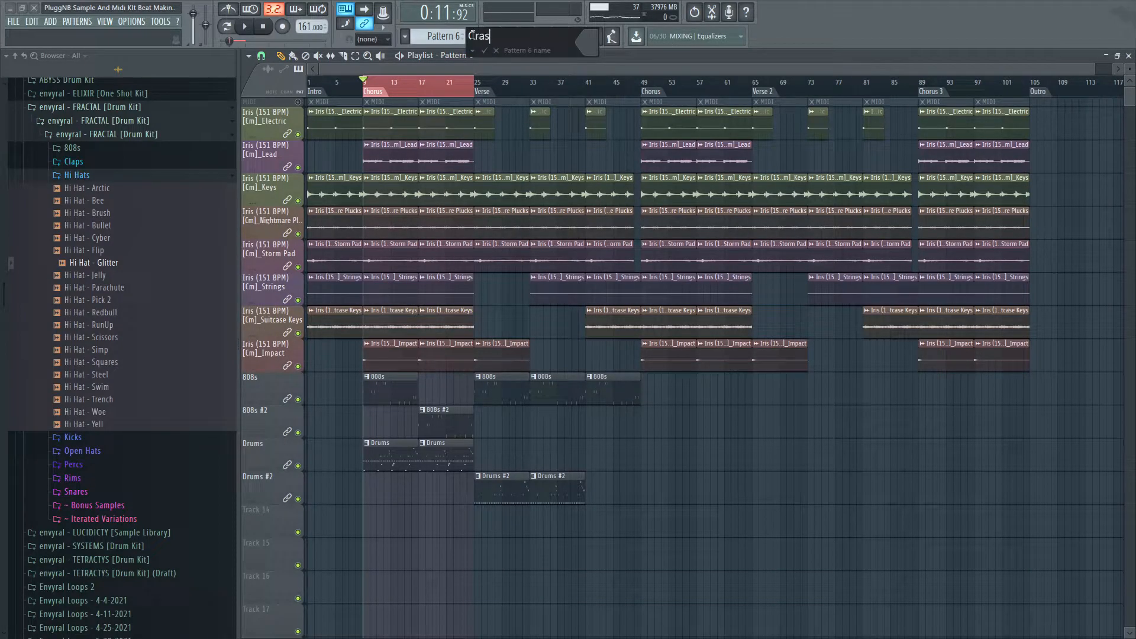
{"action": "type", "text": "h"}
{"action": "key", "text": "Return"}
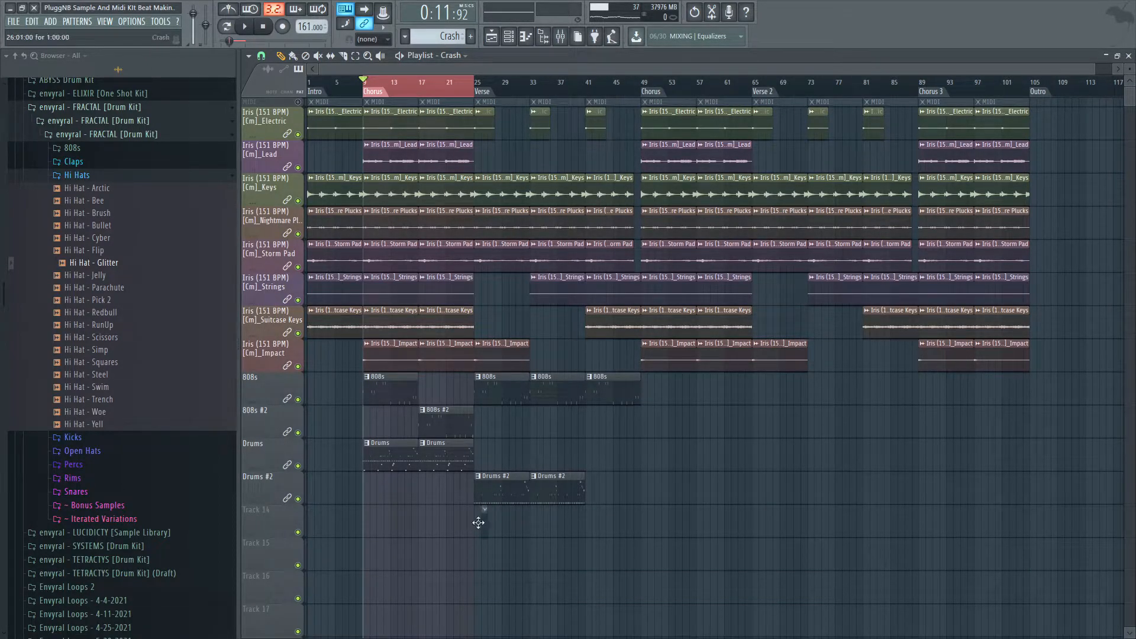
{"action": "key", "text": "F6"}
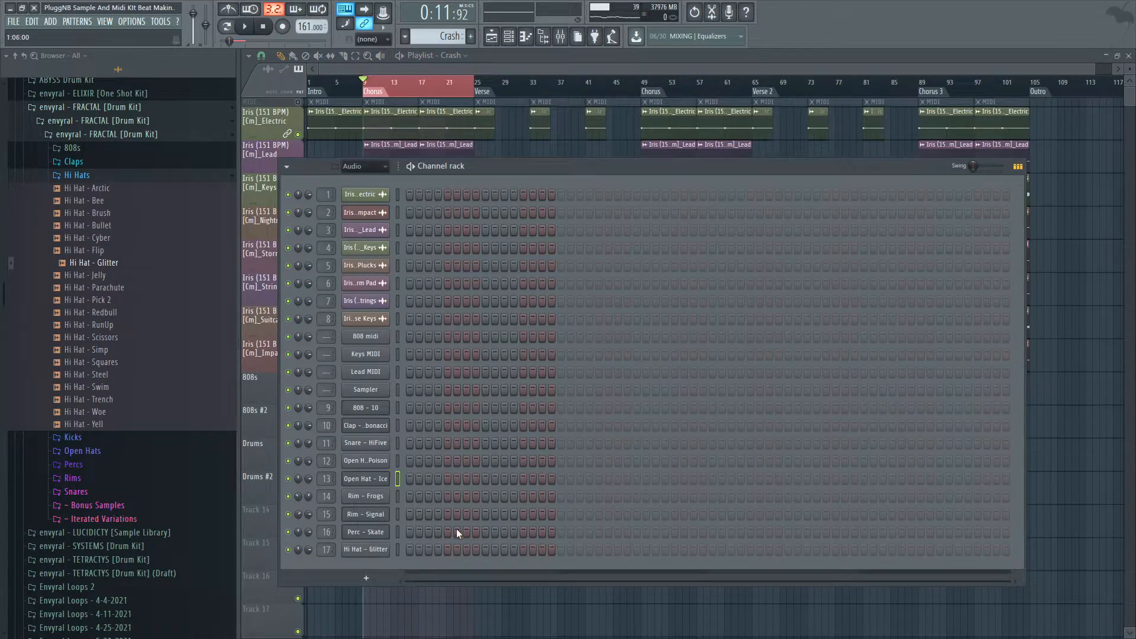
{"action": "key", "text": "F6"}
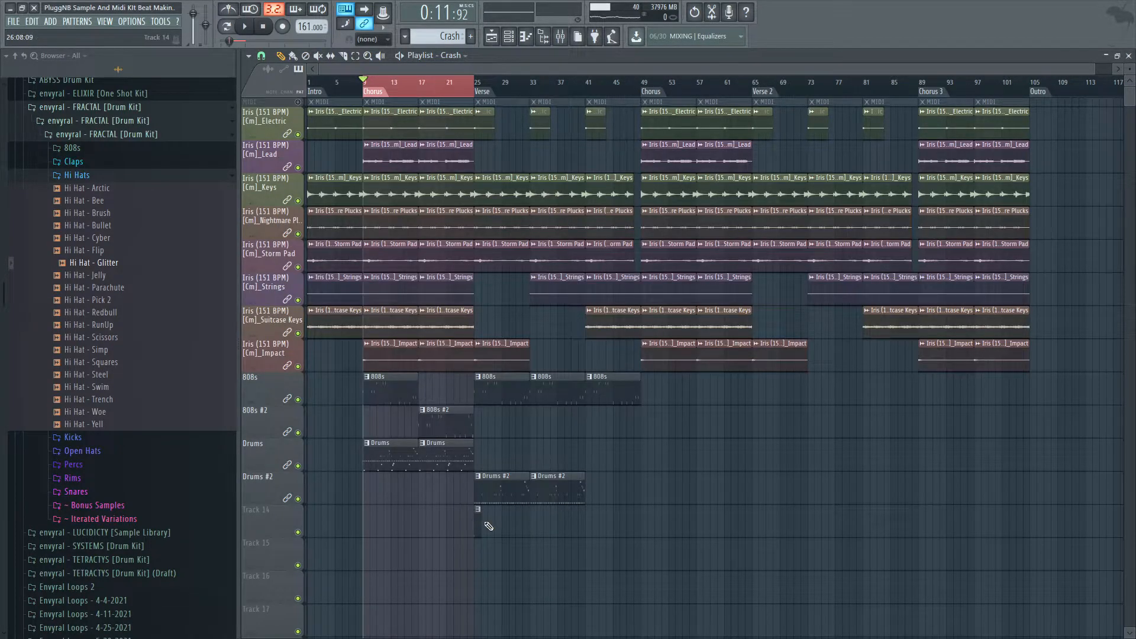
Step: Name Track 14 after its Crash clip and play back the Verse section from bar 25
{"action": "right_click", "coordinate": [263, 521]}
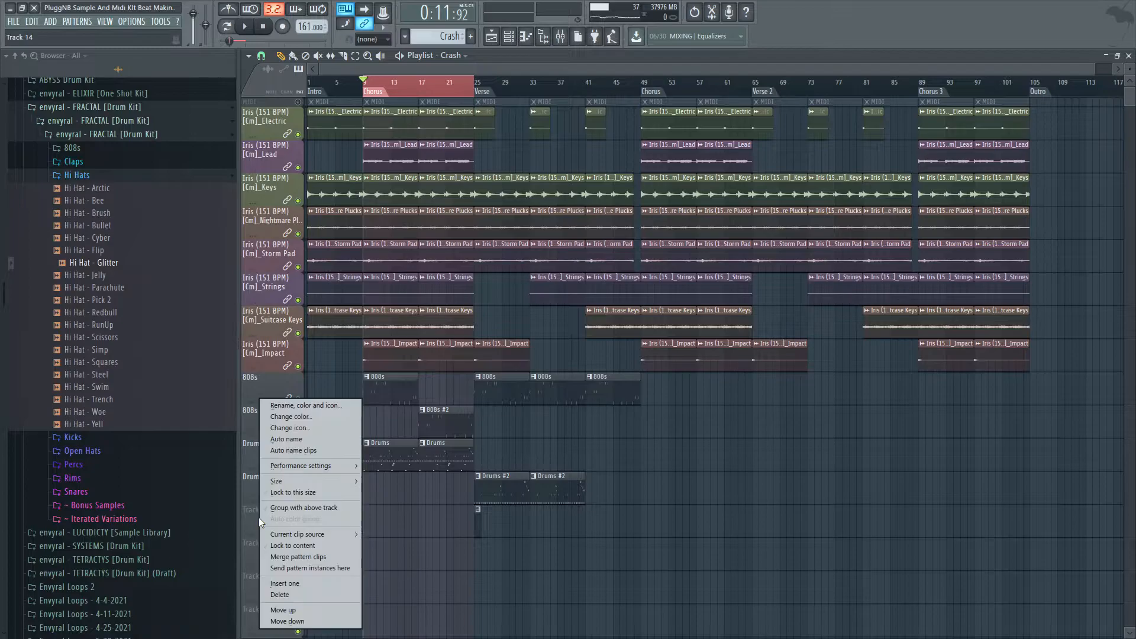
{"action": "left_click", "coordinate": [307, 548]}
{"action": "double_click", "coordinate": [482, 91]}
{"action": "key", "text": "space"}
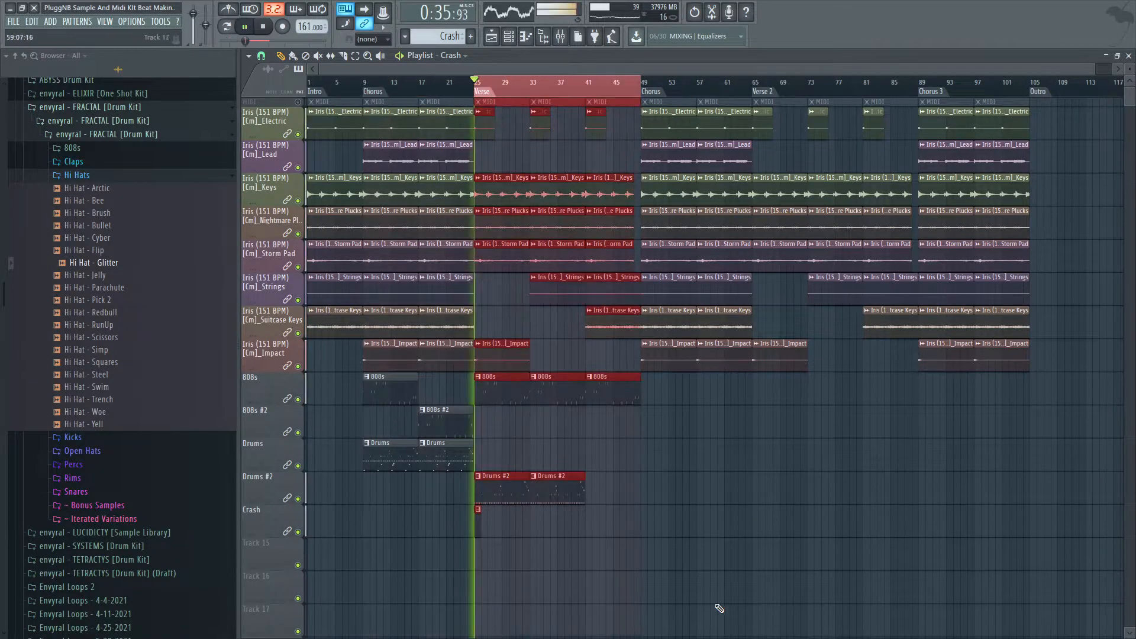
Step: In the Drums #2 pattern, clear all hits from the Rim - Frogs and Rim - Signal channels
{"action": "left_click", "coordinate": [637, 489], "text": "ctrl"}
{"action": "double_click", "coordinate": [501, 482]}
{"action": "key", "text": "F7"}
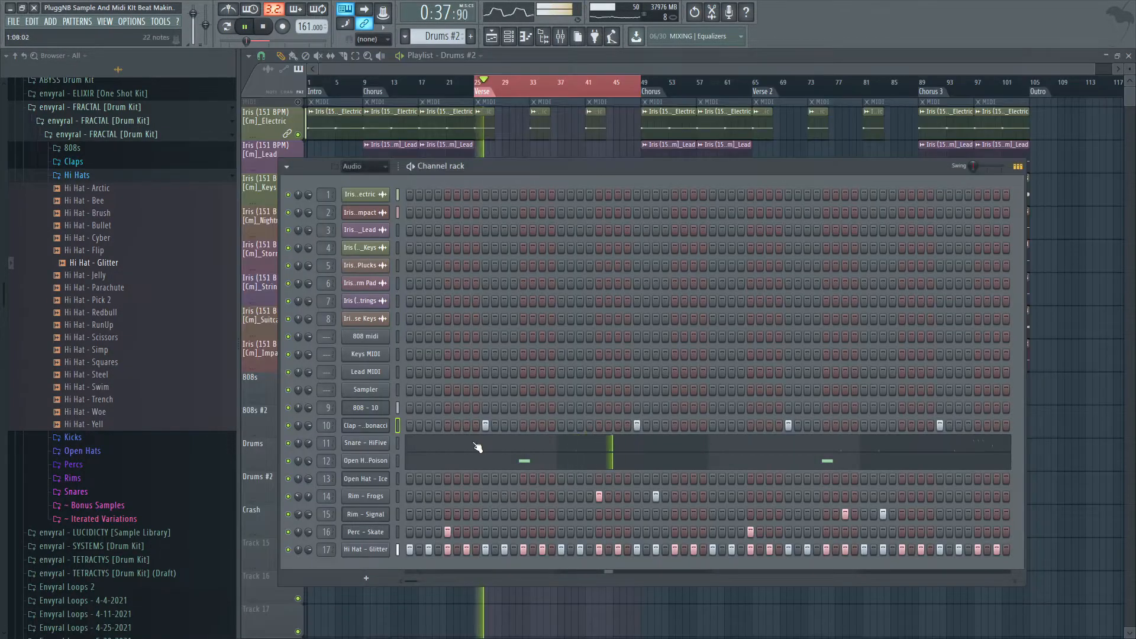
{"action": "left_click", "coordinate": [399, 496]}
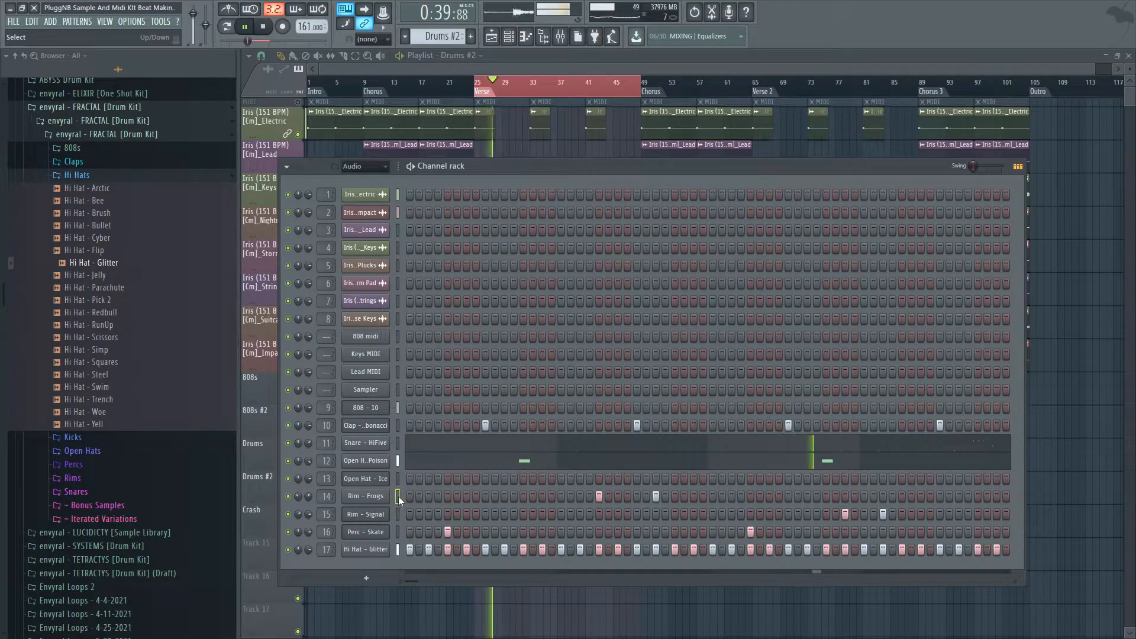
{"action": "left_click", "coordinate": [398, 514]}
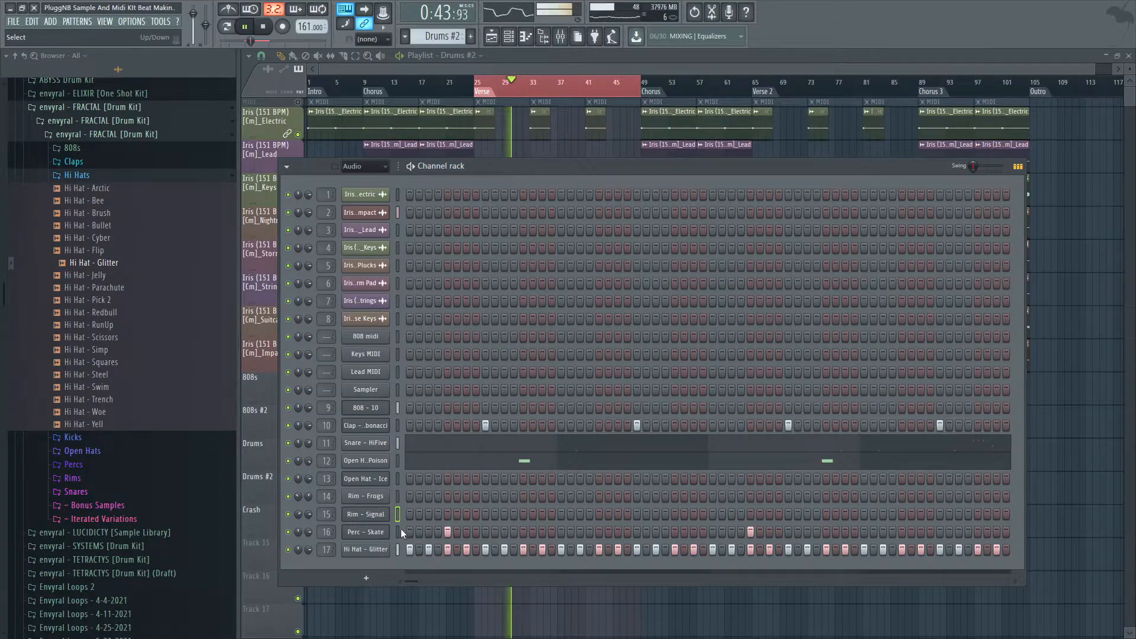
{"action": "right_click", "coordinate": [384, 531]}
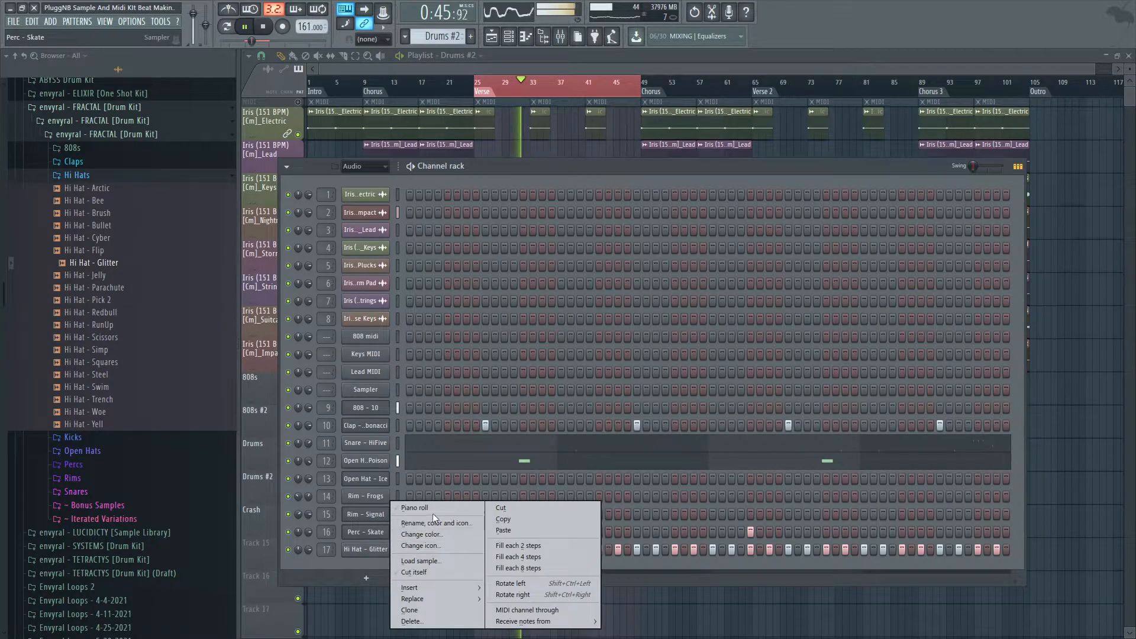
{"action": "left_click", "coordinate": [693, 582]}
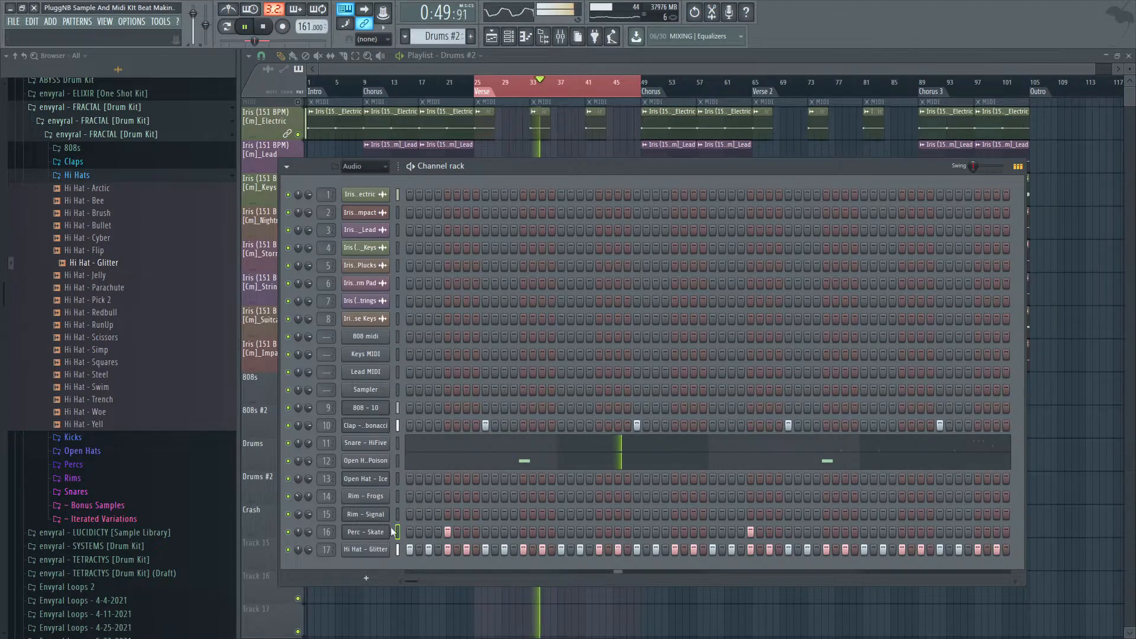
Step: Delete the fast Snare - HiFive roll at the end of bar 4 in Drums #2 and return to the playlist
{"action": "left_click", "coordinate": [446, 465]}
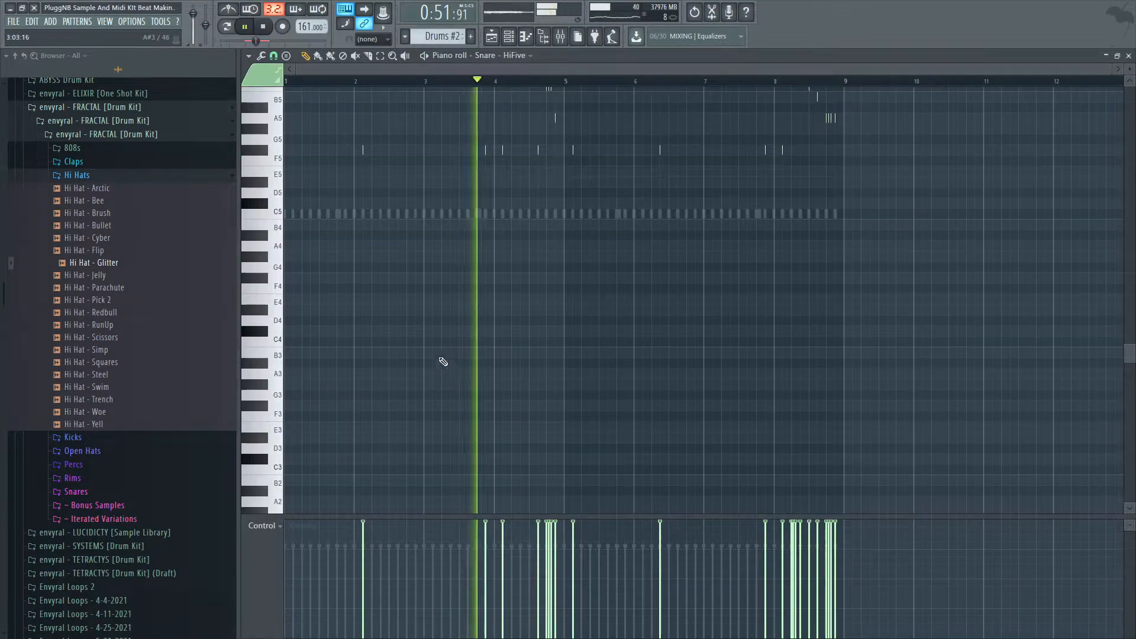
{"action": "left_click_drag", "start_coordinate": [532, 221], "coordinate": [587, 259]}
{"action": "key", "text": "Delete"}
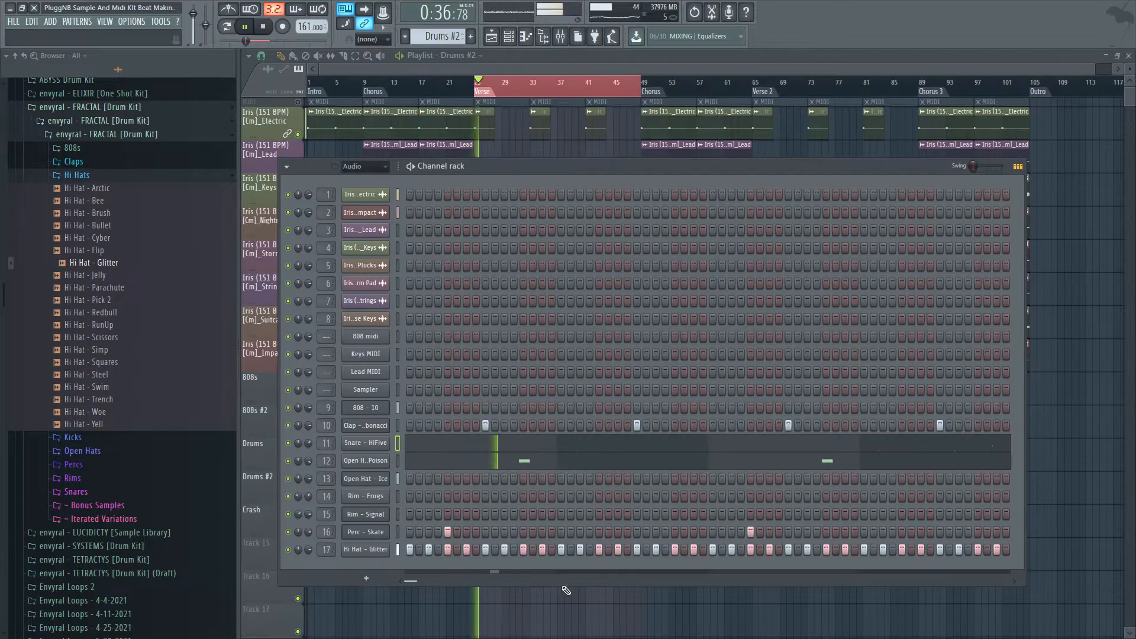
{"action": "key", "text": "F6"}
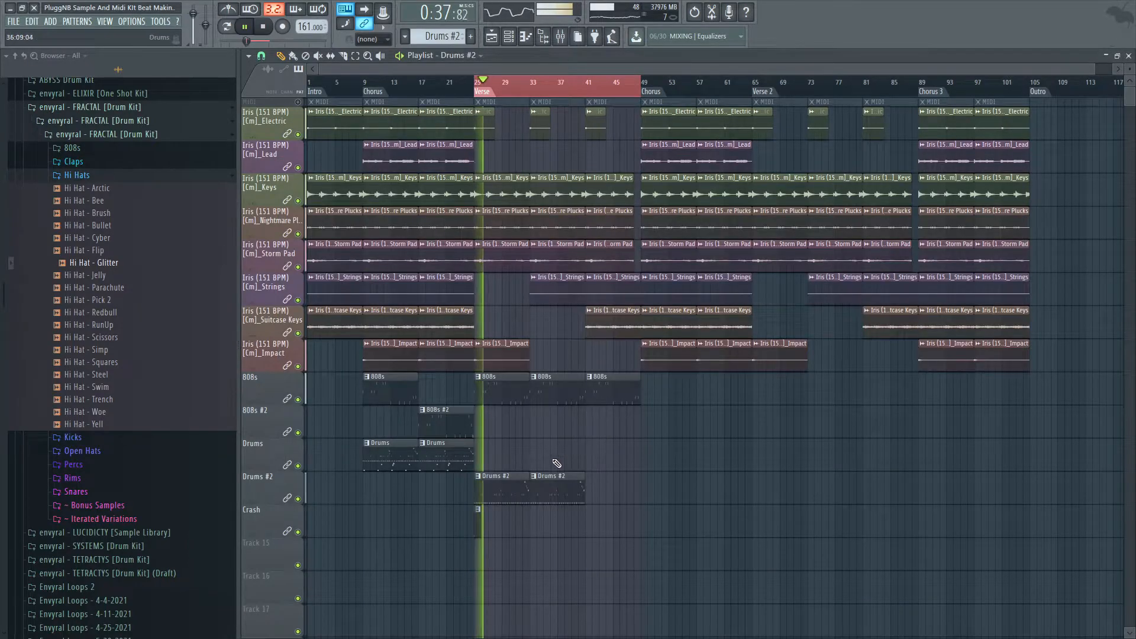
Step: Insert an empty playlist track directly above the Crash track
{"action": "scroll", "coordinate": [495, 493], "scroll_direction": "up", "scroll_amount": 4}
{"action": "scroll", "coordinate": [496, 493], "scroll_direction": "down", "scroll_amount": 4}
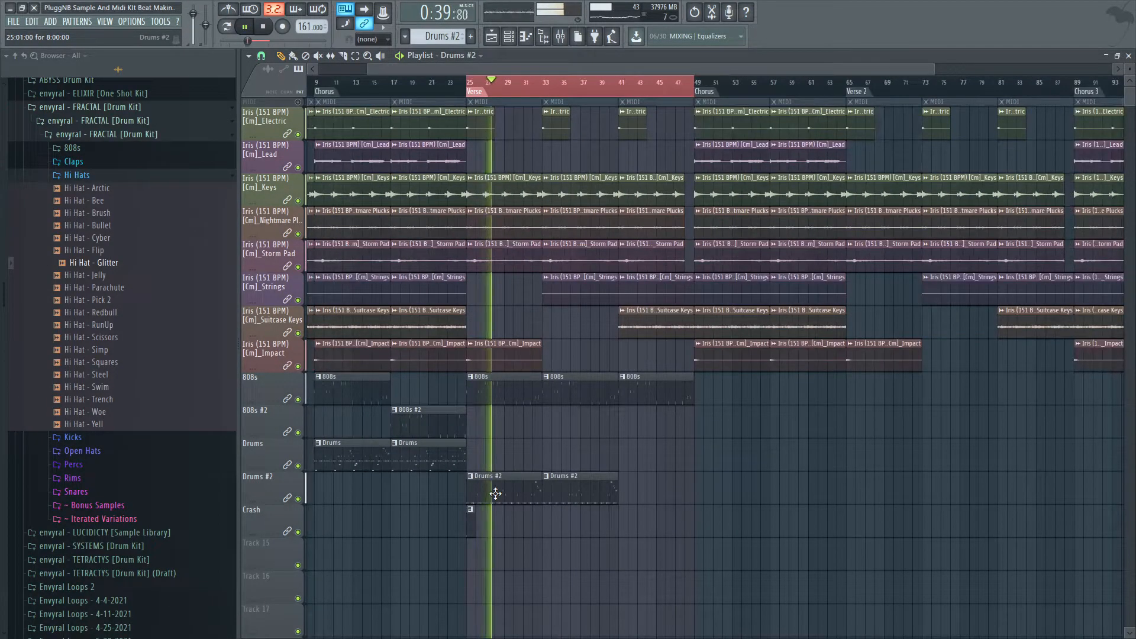
{"action": "right_click", "coordinate": [272, 524]}
{"action": "left_click", "coordinate": [318, 584]}
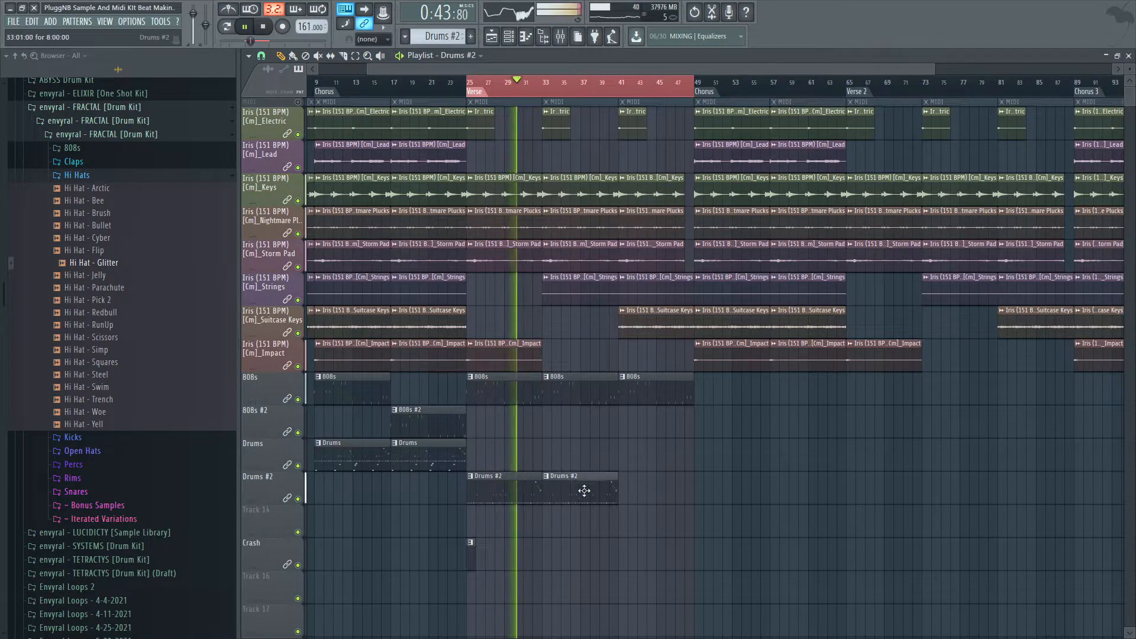
Step: Move the bar 33 Drums #2 clip to the new empty track, make it unique and name the track after it
{"action": "left_click_drag", "start_coordinate": [581, 489], "coordinate": [580, 526]}
{"action": "left_click", "coordinate": [545, 509]}
{"action": "left_click", "coordinate": [568, 574]}
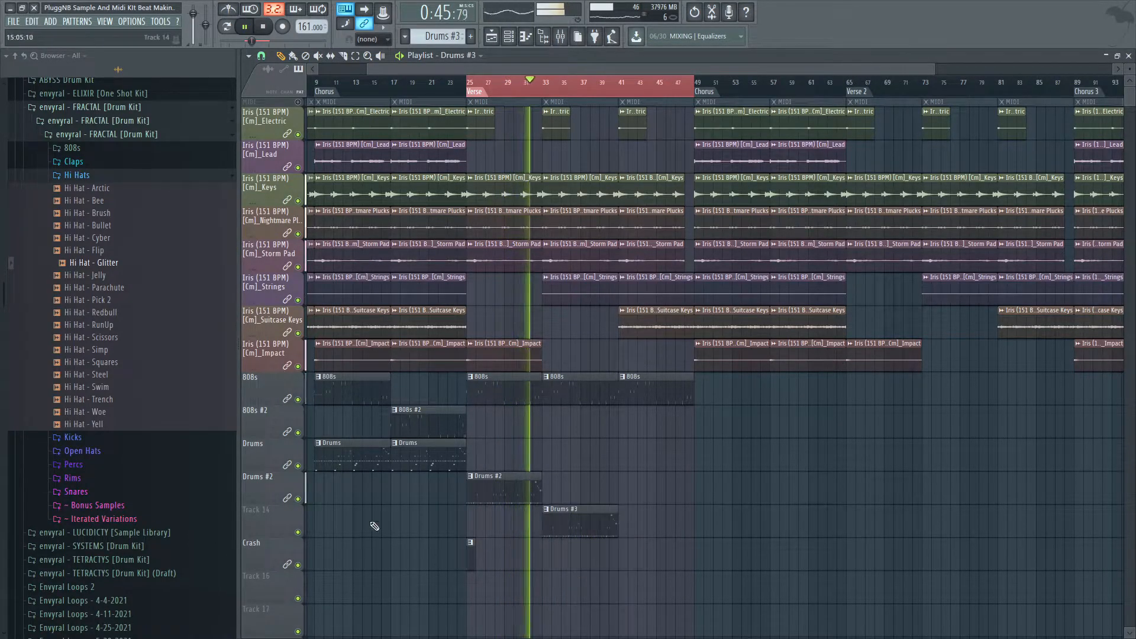
{"action": "right_click", "coordinate": [267, 513]}
{"action": "left_click", "coordinate": [301, 440]}
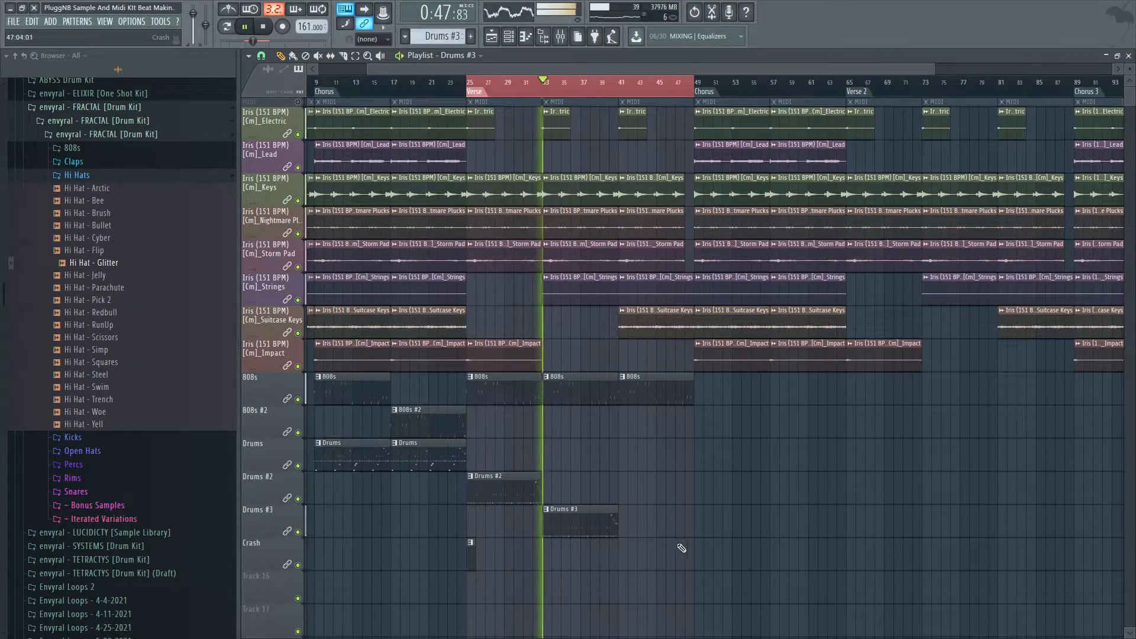
Step: In the Drums #3 pattern, delete the fast Snare - HiFive roll at the end of bar 8
{"action": "double_click", "coordinate": [599, 517]}
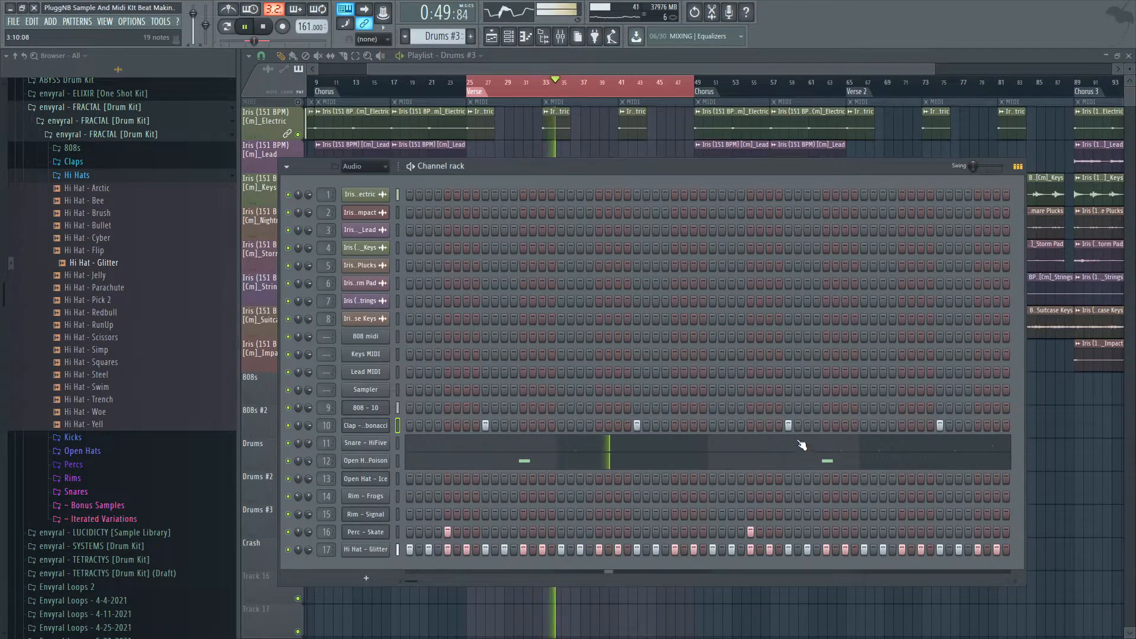
{"action": "left_click", "coordinate": [449, 442]}
{"action": "left_click_drag", "start_coordinate": [878, 304], "coordinate": [786, 192]}
{"action": "key", "text": "Delete"}
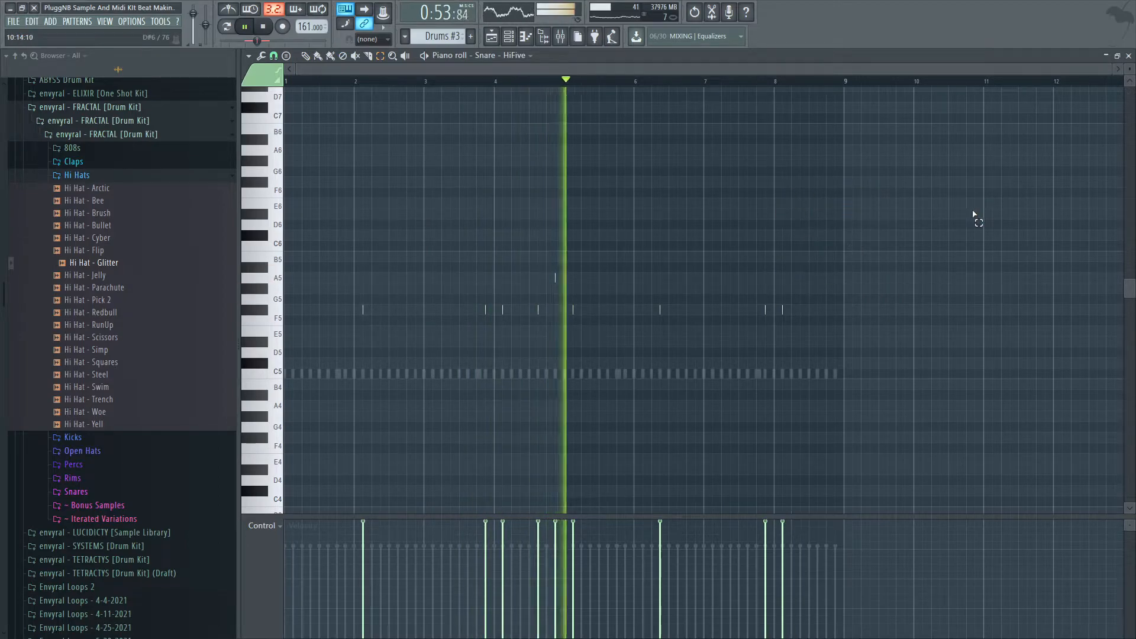
{"action": "key", "text": "Escape"}
{"action": "key", "text": "Escape"}
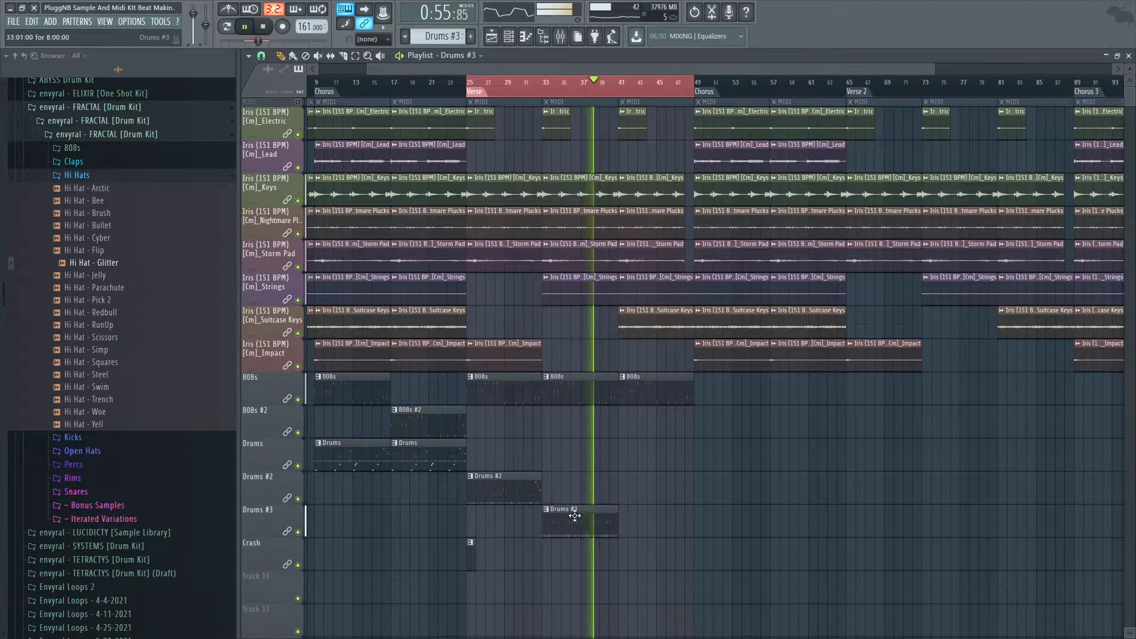
Step: Place a second Drums #3 clip at bar 41 and trim its end back to bar 48
{"action": "left_click", "coordinate": [620, 520]}
{"action": "scroll", "coordinate": [648, 468], "scroll_direction": "down", "scroll_amount": 3}
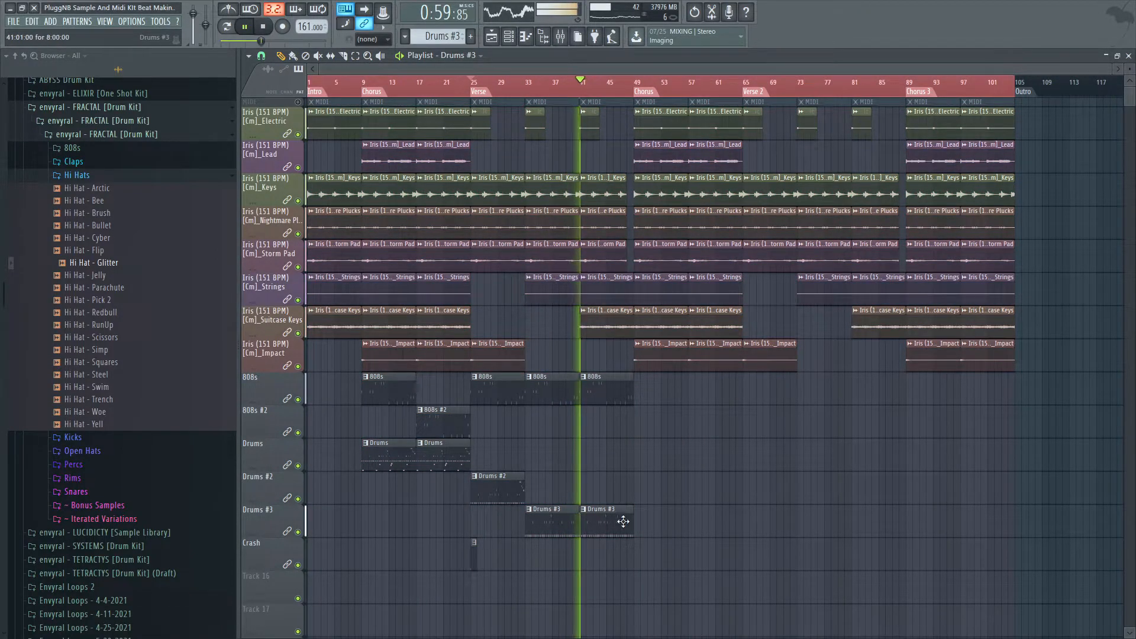
{"action": "scroll", "coordinate": [633, 527], "scroll_direction": "up", "scroll_amount": 3}
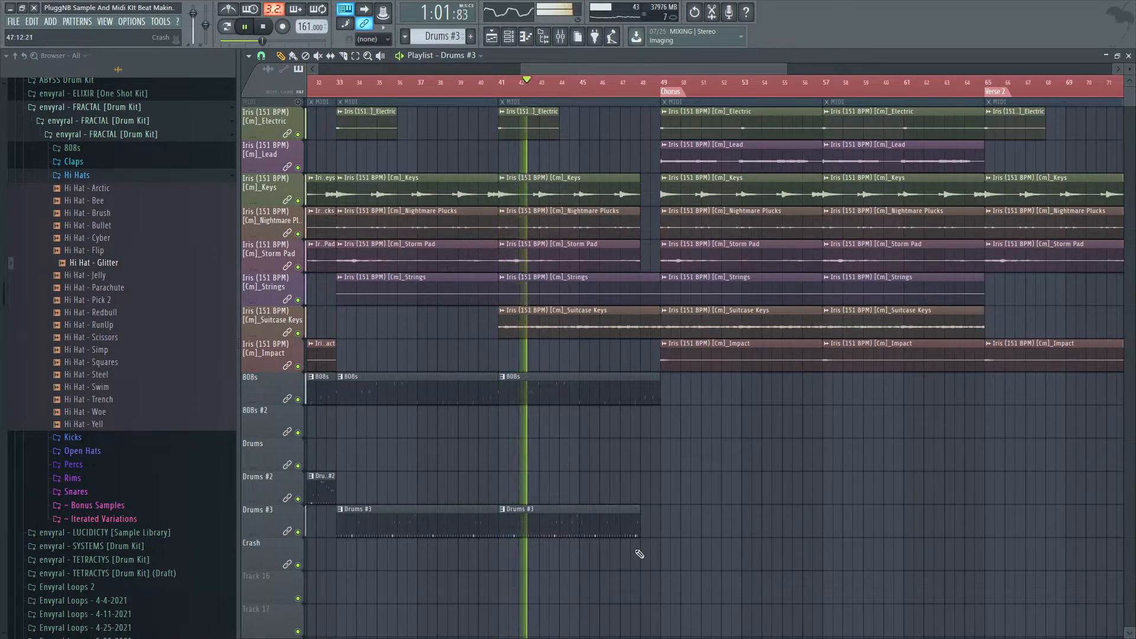
{"action": "scroll", "coordinate": [637, 553], "scroll_direction": "down", "scroll_amount": 3}
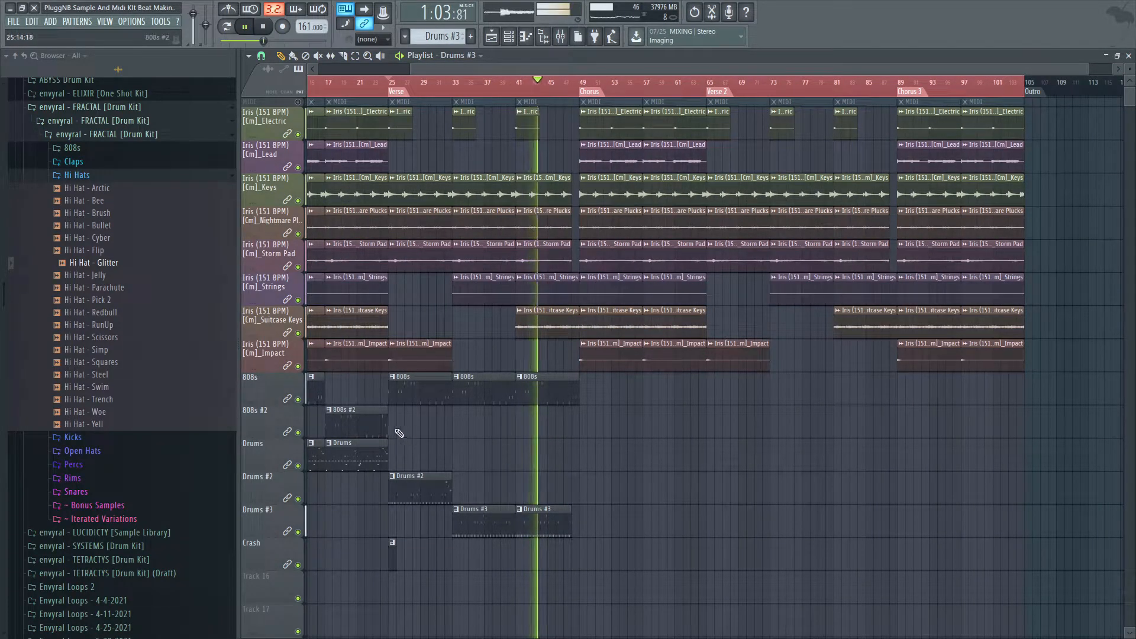
Step: Replace the 808s clip at bar 41 with an 808s #2 clip on its own track
{"action": "key", "text": "space"}
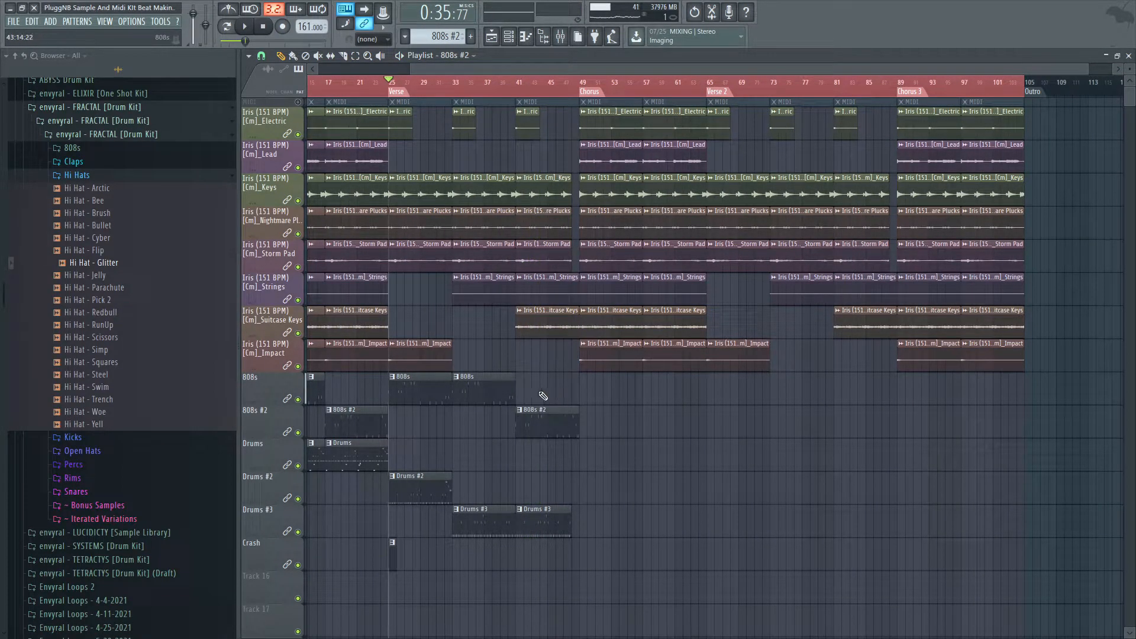
{"action": "scroll", "coordinate": [541, 397], "scroll_direction": "down", "scroll_amount": 2}
{"action": "key", "text": "space"}
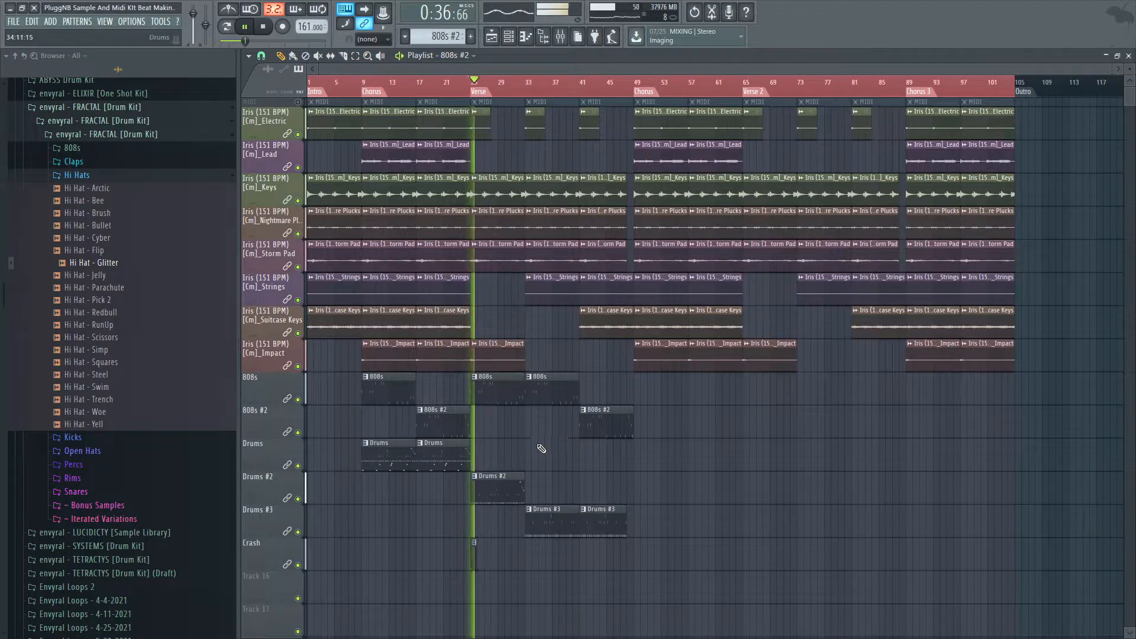
Step: Place another Crash clip at bar 41 on the Crash track
{"action": "left_click_drag", "start_coordinate": [673, 571], "coordinate": [472, 408]}
{"action": "left_click", "coordinate": [495, 426], "text": "ctrl"}
{"action": "left_click", "coordinate": [474, 554]}
{"action": "left_click", "coordinate": [583, 554]}
Step: Copy all the Verse's 808, drum and Crash clips to Verse 2, starting at bar 65
{"action": "left_click_drag", "start_coordinate": [654, 592], "coordinate": [478, 402]}
{"action": "left_click_drag", "start_coordinate": [491, 397], "coordinate": [763, 411]}
{"action": "left_click", "coordinate": [704, 412], "text": "ctrl"}
Step: Copy the first Chorus's 808 and drum clips to the second Chorus at bar 49 and Chorus 3 at bar 89
{"action": "left_click_drag", "start_coordinate": [372, 393], "coordinate": [462, 461]}
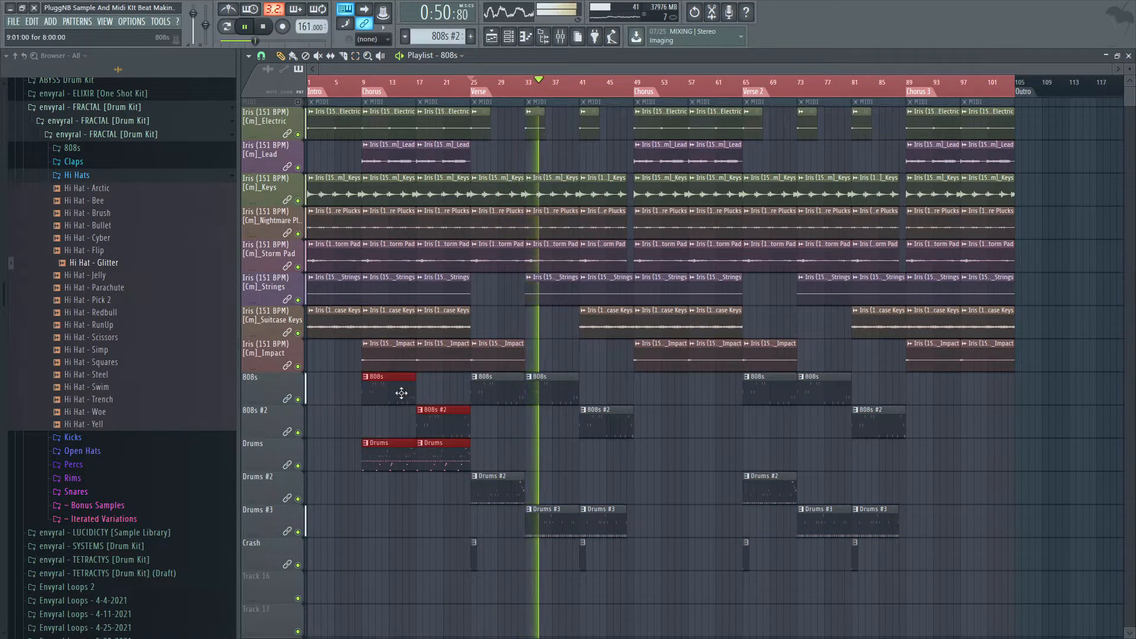
{"action": "left_click_drag", "start_coordinate": [407, 397], "coordinate": [679, 397]}
{"action": "left_click_drag", "start_coordinate": [669, 395], "coordinate": [941, 396]}
{"action": "left_click", "coordinate": [935, 431], "text": "ctrl"}
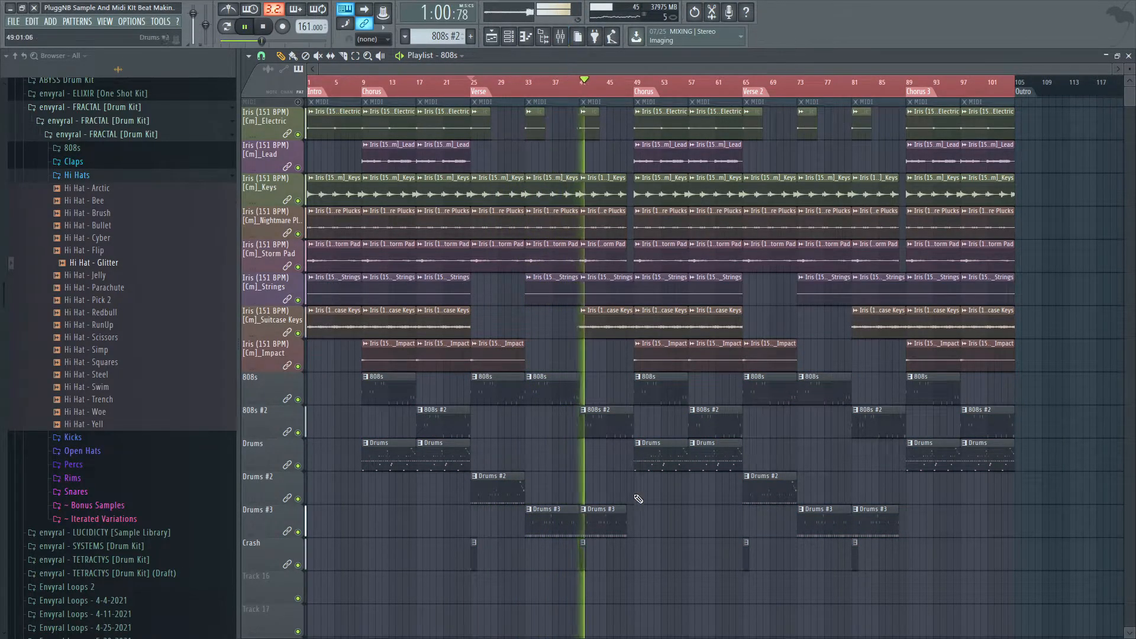
Step: Open the mixer and adjust the Hi Hat - Glitter track's built-in equalizer, cutting the lows and slightly boosting the highs
{"action": "scroll", "coordinate": [590, 87], "scroll_direction": "up", "scroll_amount": 3}
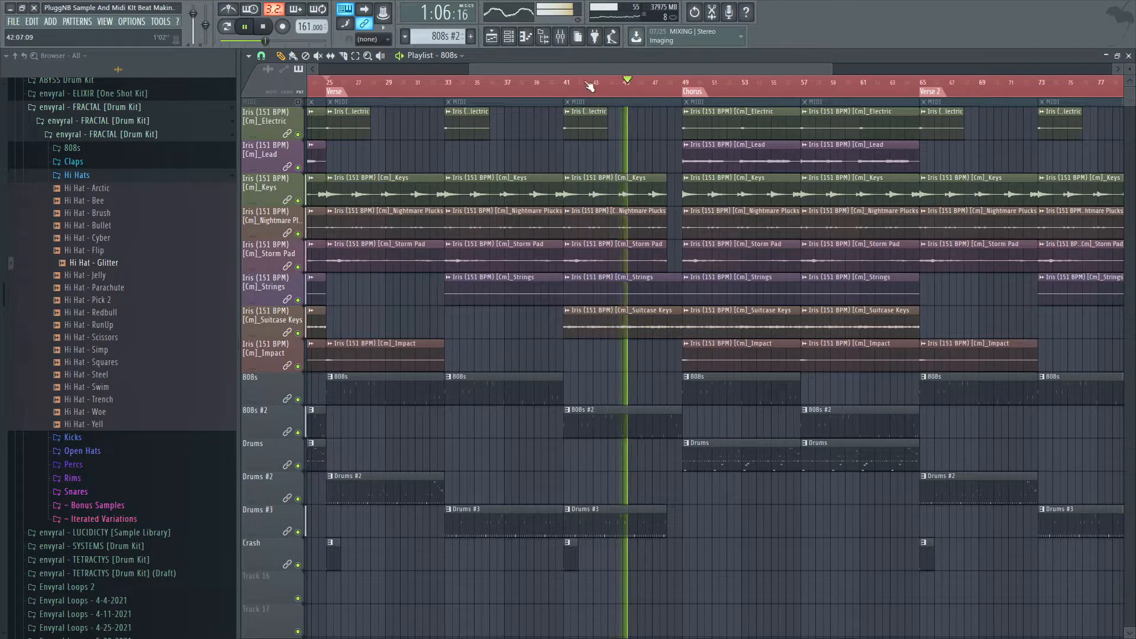
{"action": "left_click", "coordinate": [560, 36]}
{"action": "left_click", "coordinate": [314, 242]}
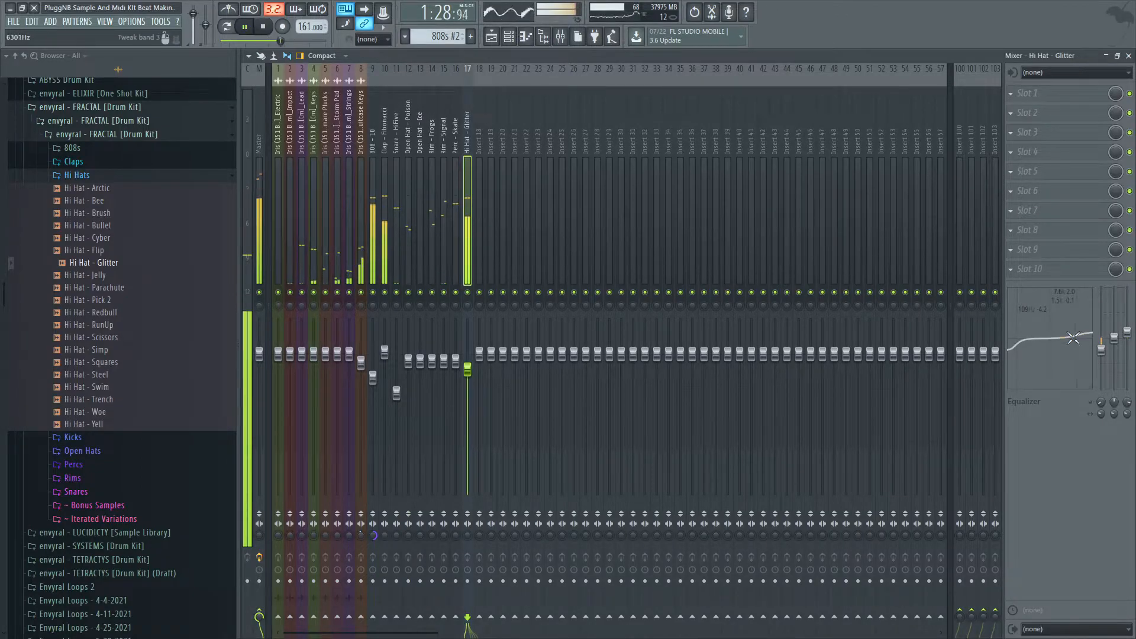
Step: Load bx_console SSL 4000 G into slot 2 of the Clap - Fibonacci mixer track
{"action": "left_click", "coordinate": [384, 231]}
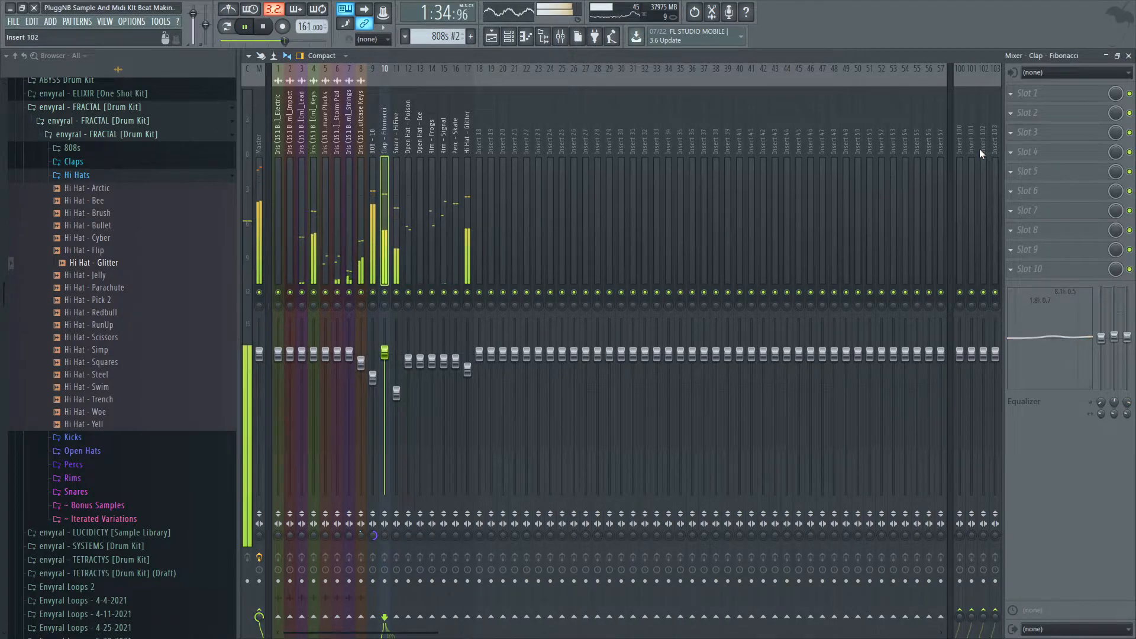
{"action": "left_click", "coordinate": [1047, 114]}
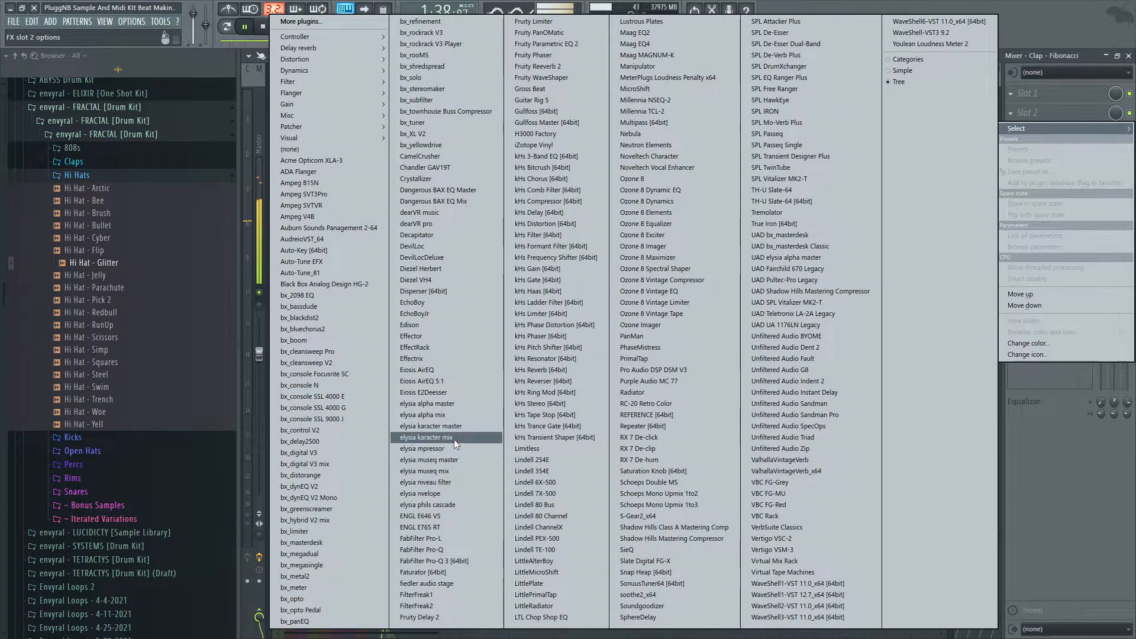
{"action": "left_click", "coordinate": [355, 408]}
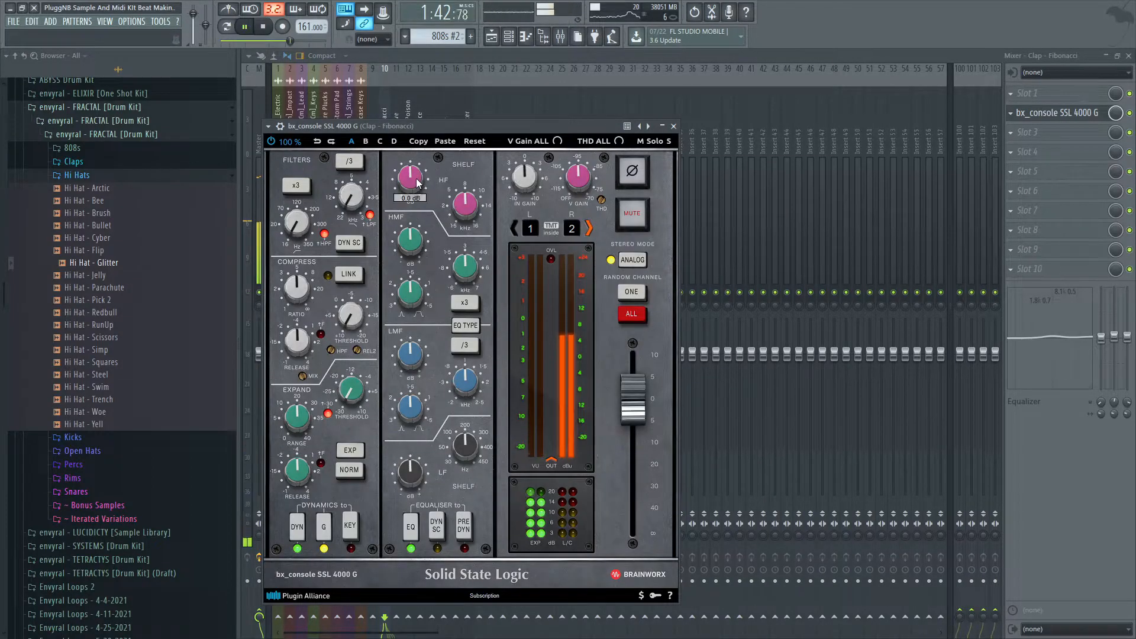
Step: On the clap's console EQ, boost the high shelf with a lowered frequency and set the high-mid band to 1.4 kHz at +1.6 dB
{"action": "left_click_drag", "start_coordinate": [464, 207], "coordinate": [457, 232]}
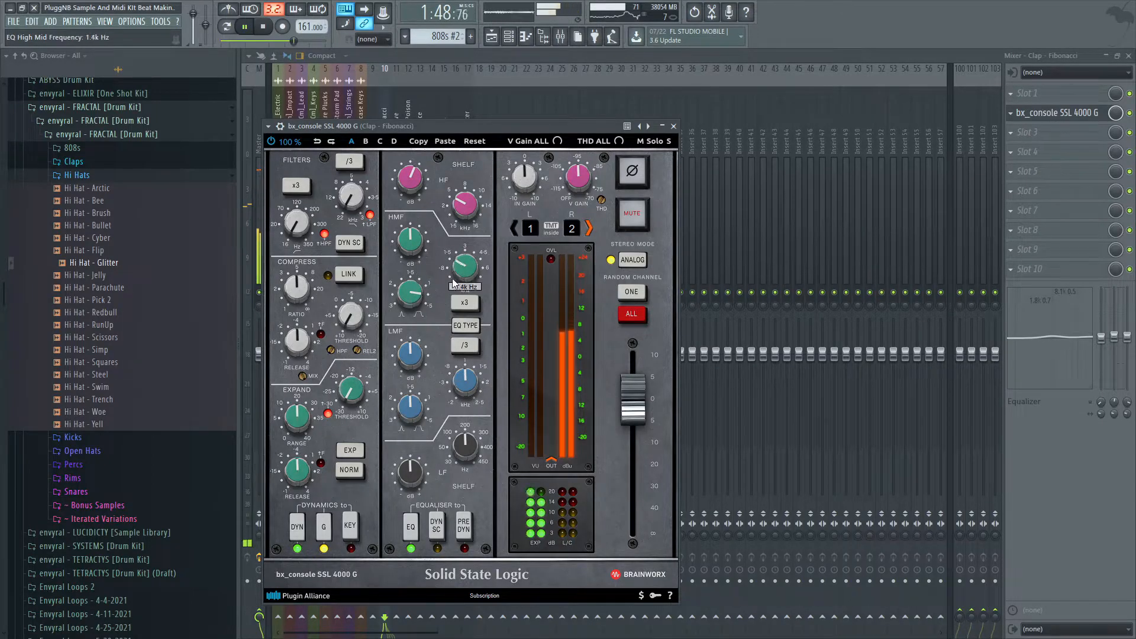
{"action": "left_click_drag", "start_coordinate": [411, 251], "coordinate": [411, 244]}
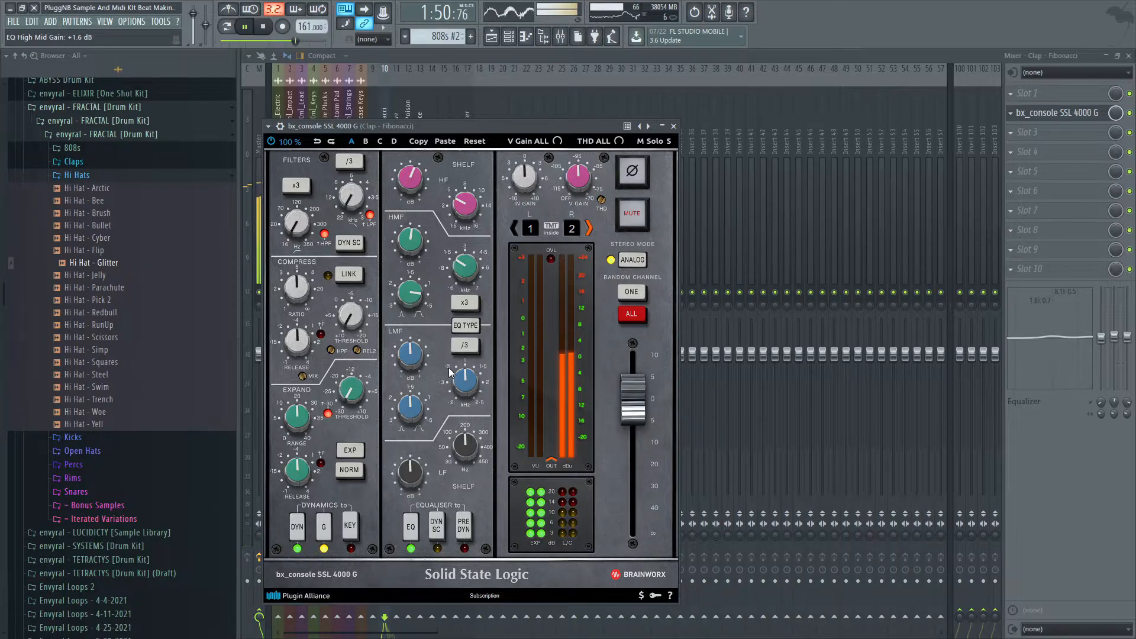
Step: Set the console plugin's output gain to -1.4 dB, and adjust the clap track's stereo separation and its volume to 0.5 dB
{"action": "left_click_drag", "start_coordinate": [639, 408], "coordinate": [632, 405]}
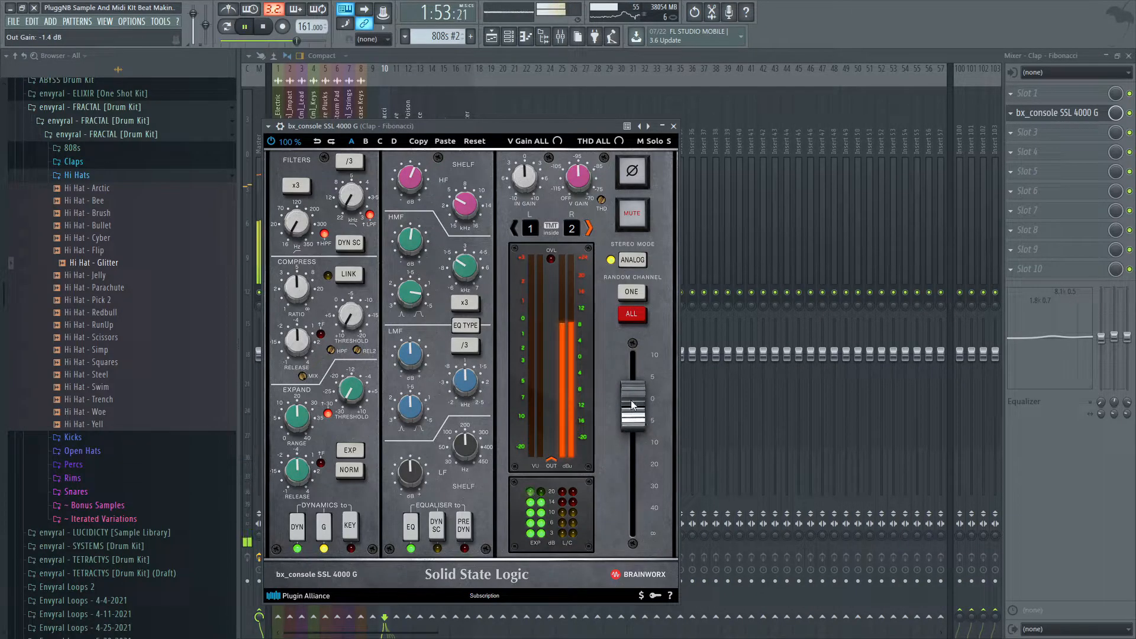
{"action": "left_click", "coordinate": [673, 126]}
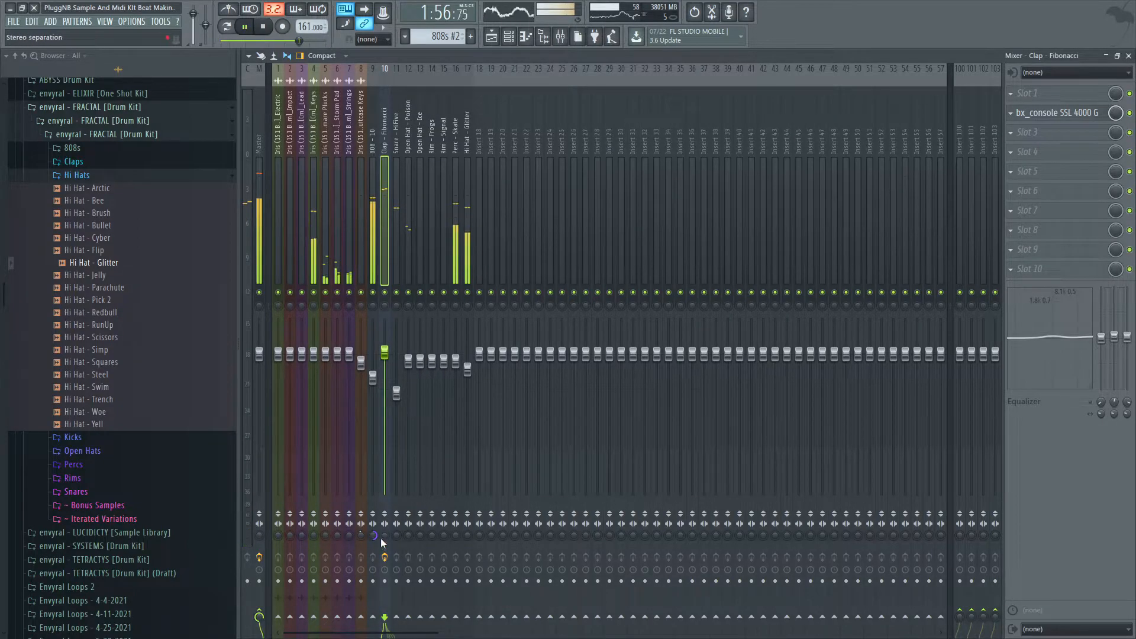
{"action": "left_click_drag", "start_coordinate": [385, 353], "coordinate": [386, 356]}
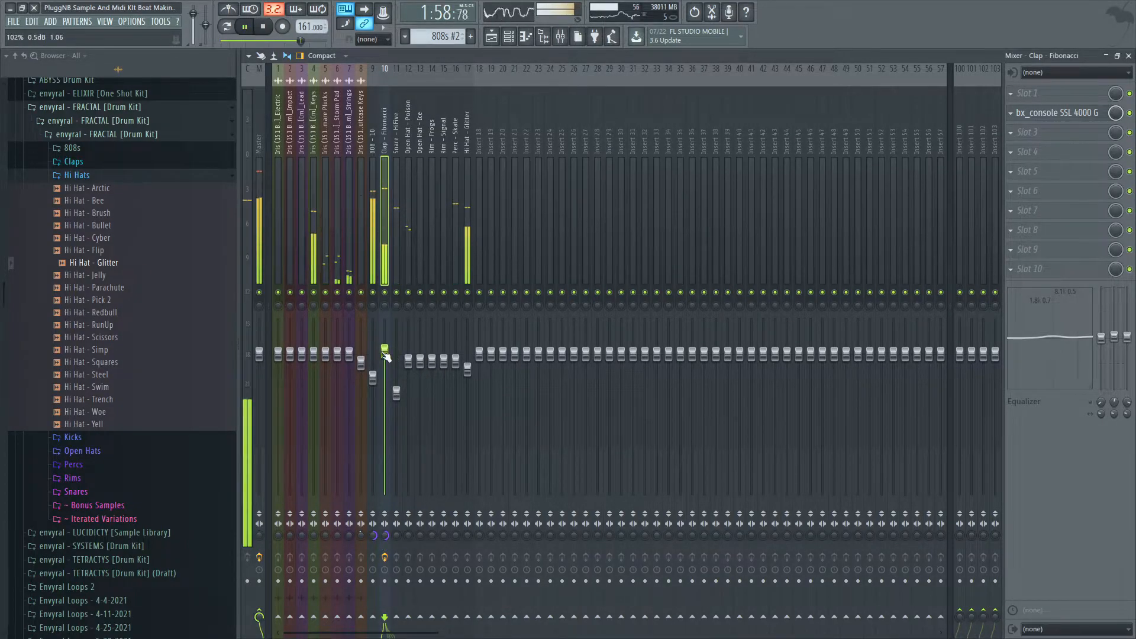
Step: Load Fruity Parametric EQ 2 into slot 2 of the 808 - 10 mixer track
{"action": "left_click", "coordinate": [374, 384]}
{"action": "left_click", "coordinate": [1011, 113]}
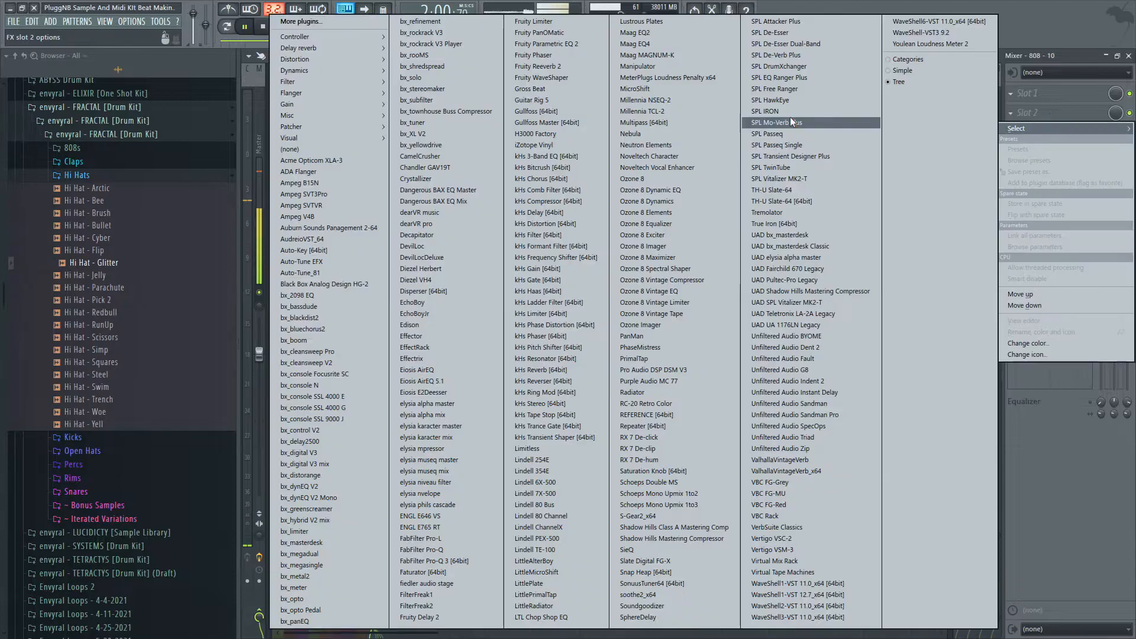
{"action": "mouse_move", "coordinate": [298, 82]}
{"action": "left_click", "coordinate": [236, 110]}
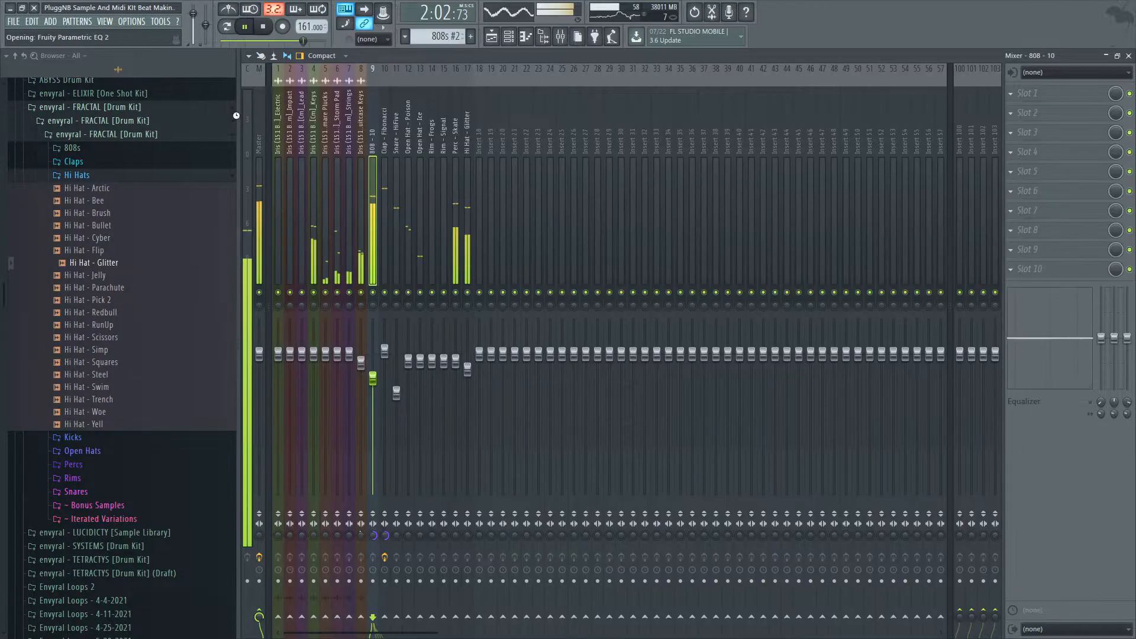
Step: On the 808's EQ, boost band 2 by about 1.5 dB at 64 Hz, slightly raise bands 3 and 4, and cut band 7
{"action": "left_click_drag", "start_coordinate": [463, 314], "coordinate": [465, 312]}
{"action": "left_click_drag", "start_coordinate": [436, 314], "coordinate": [409, 308]}
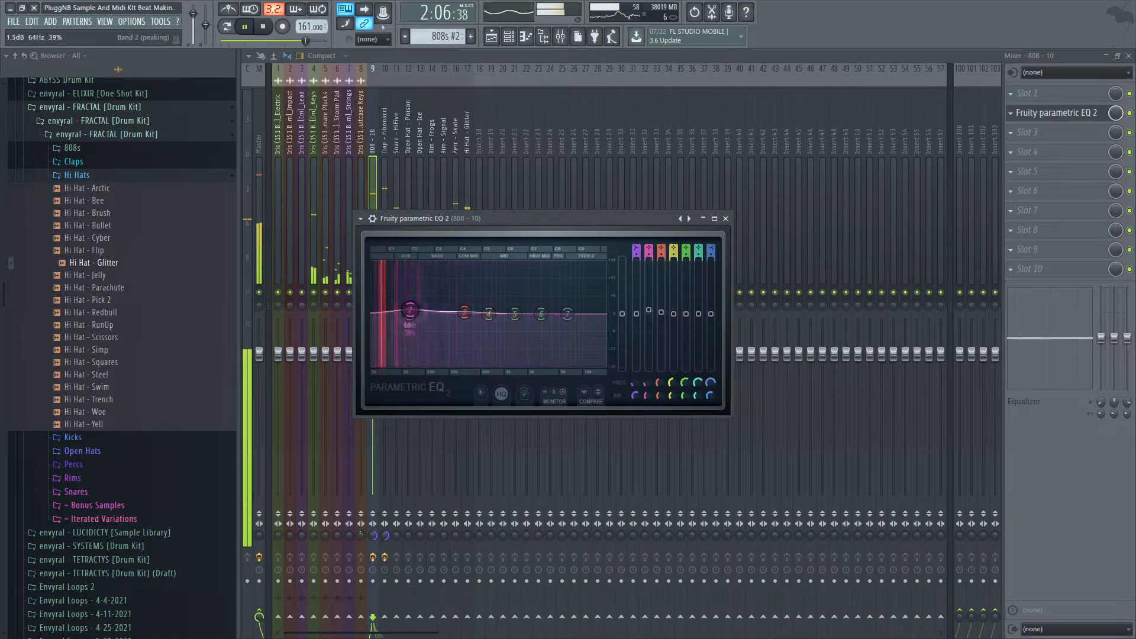
{"action": "left_click_drag", "start_coordinate": [488, 315], "coordinate": [489, 312]}
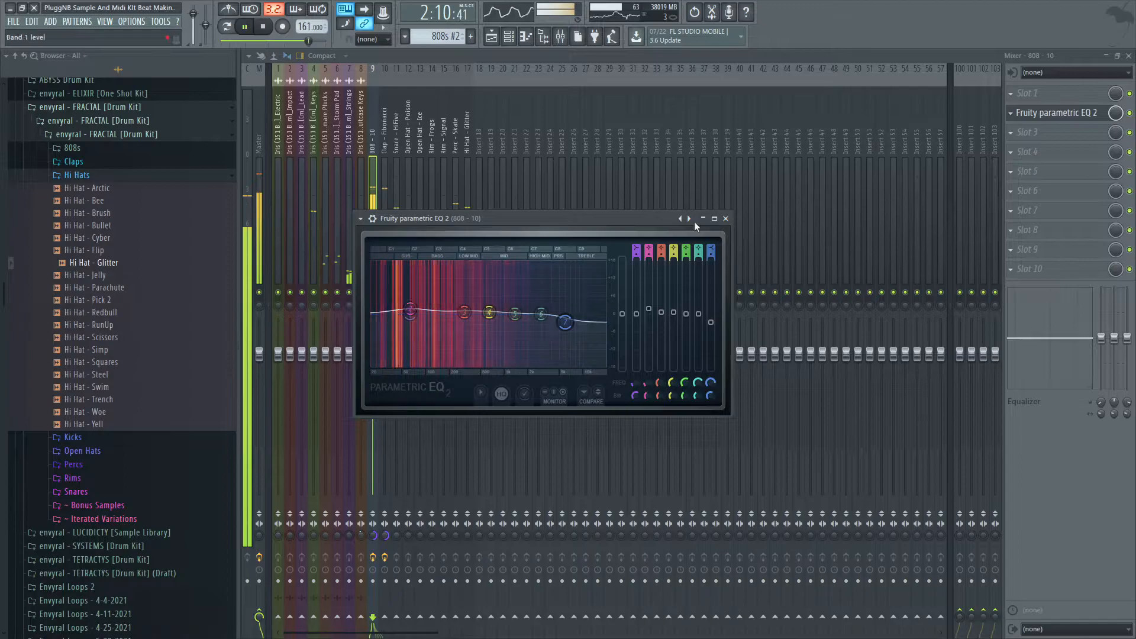
{"action": "left_click", "coordinate": [724, 219]}
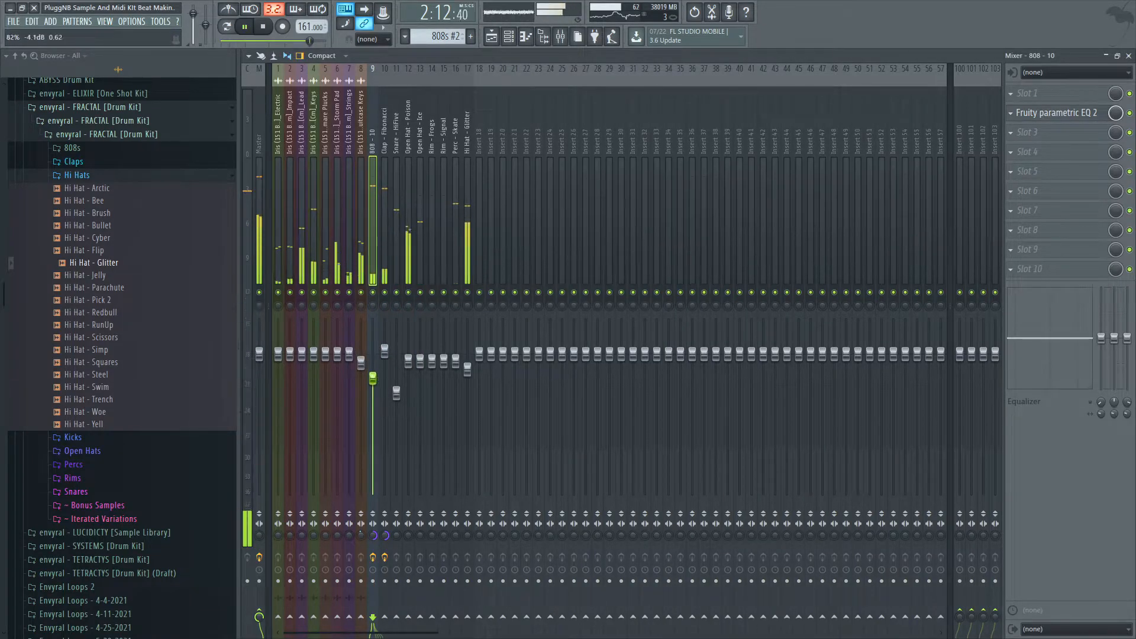
Step: Move Auto-Key up to slot 1 on the Master track and load AR TG Mastering Stereo into slot 2
{"action": "left_click", "coordinate": [260, 212]}
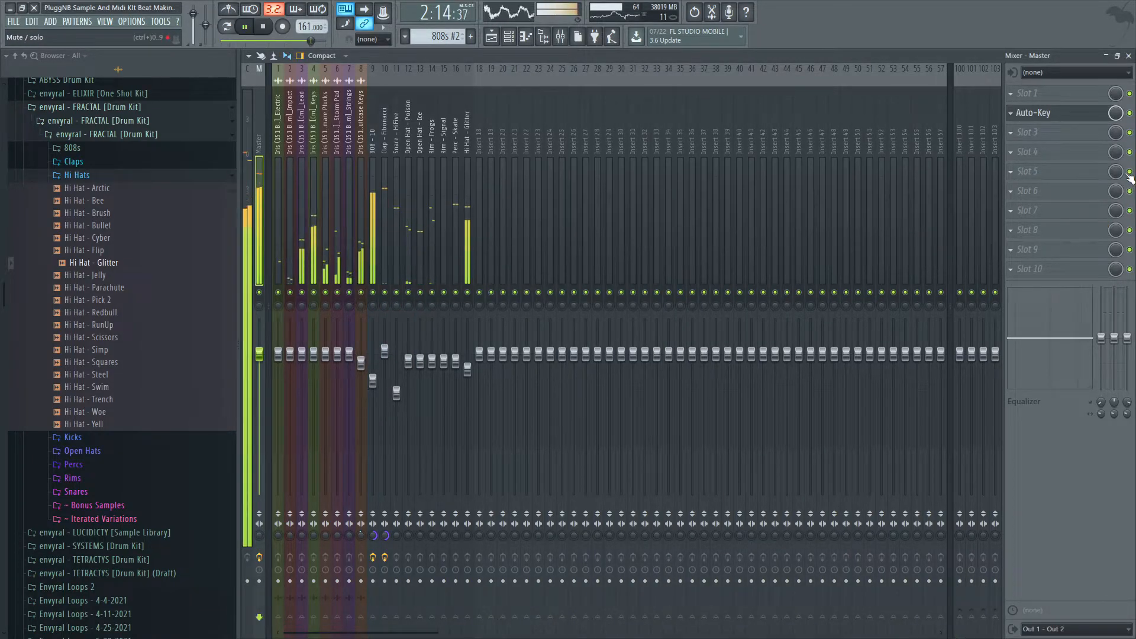
{"action": "scroll", "coordinate": [1089, 97], "scroll_direction": "down", "scroll_amount": 1}
{"action": "left_click", "coordinate": [1130, 114]}
{"action": "left_click", "coordinate": [1085, 113]}
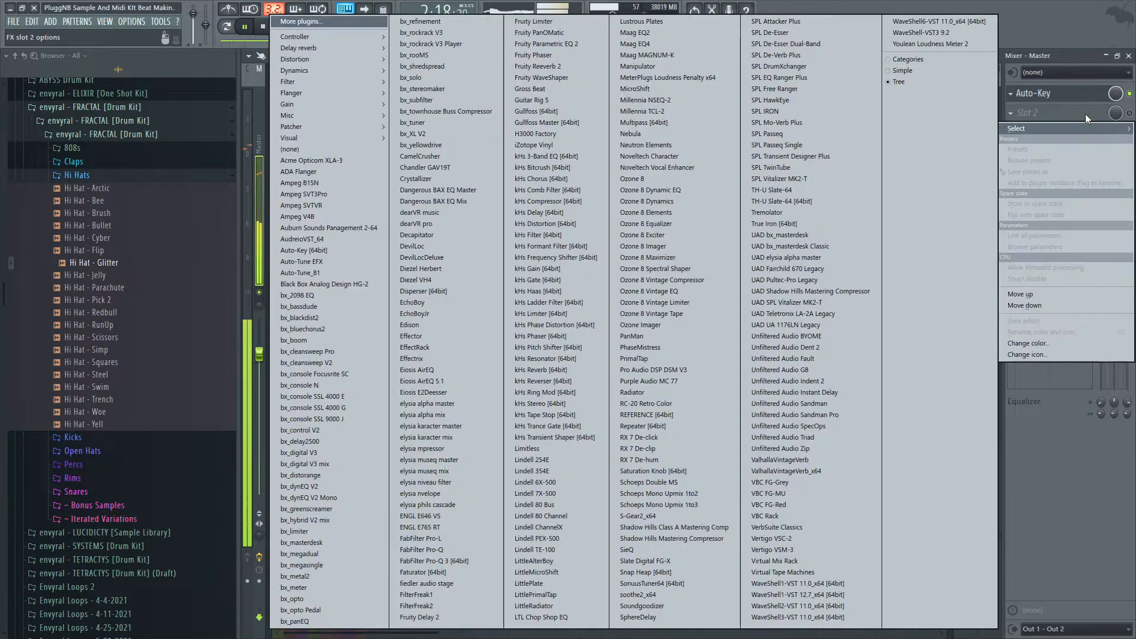
{"action": "left_click", "coordinate": [836, 590]}
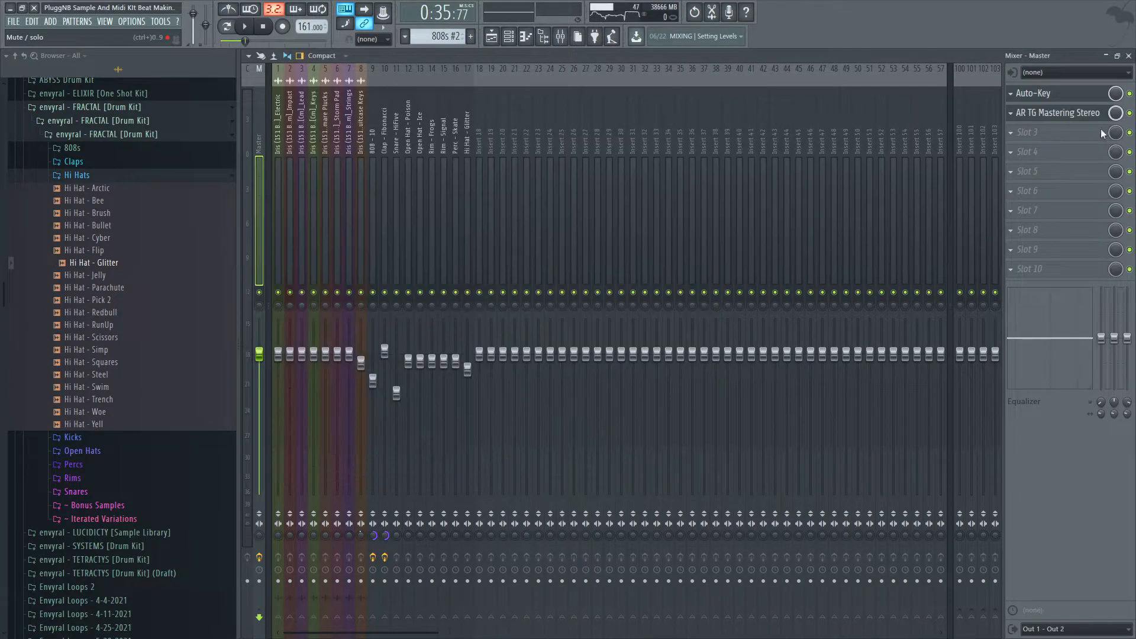
Step: In the TG Mastering Chain, set the tape equalizer to 7.5, lower the input slightly, and raise the spreader to about 1.6
{"action": "left_click", "coordinate": [1053, 119]}
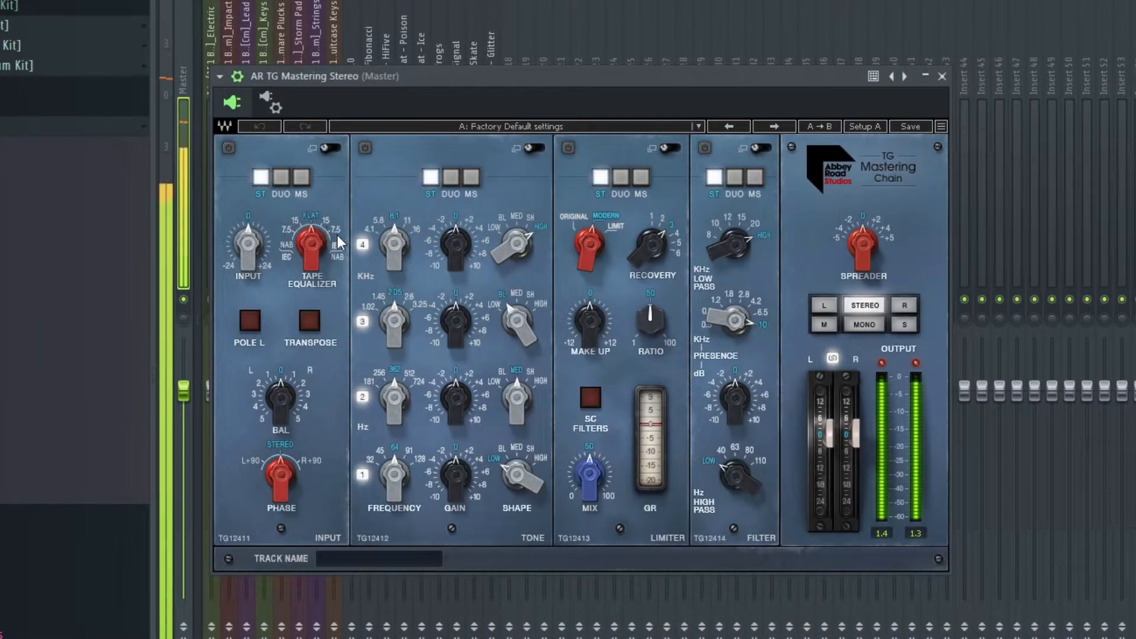
{"action": "left_click", "coordinate": [336, 230]}
{"action": "mouse_move", "coordinate": [253, 244]}
{"action": "left_mouse_down"}
{"action": "mouse_move", "coordinate": [253, 253]}
{"action": "mouse_move", "coordinate": [245, 229]}
{"action": "left_mouse_up"}
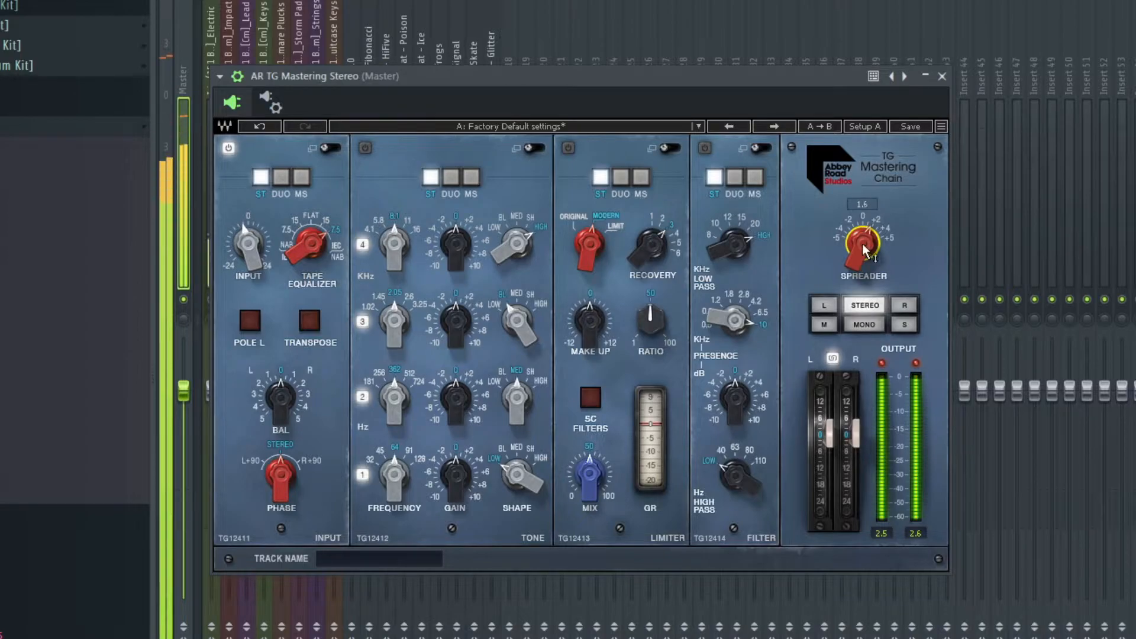
{"action": "left_click", "coordinate": [943, 77]}
Step: Lower the faders of all instrument and drum tracks, inserts 1 to 17, slightly together
{"action": "left_click", "coordinate": [210, 64]}
{"action": "left_click_drag", "start_coordinate": [222, 81], "coordinate": [481, 90]}
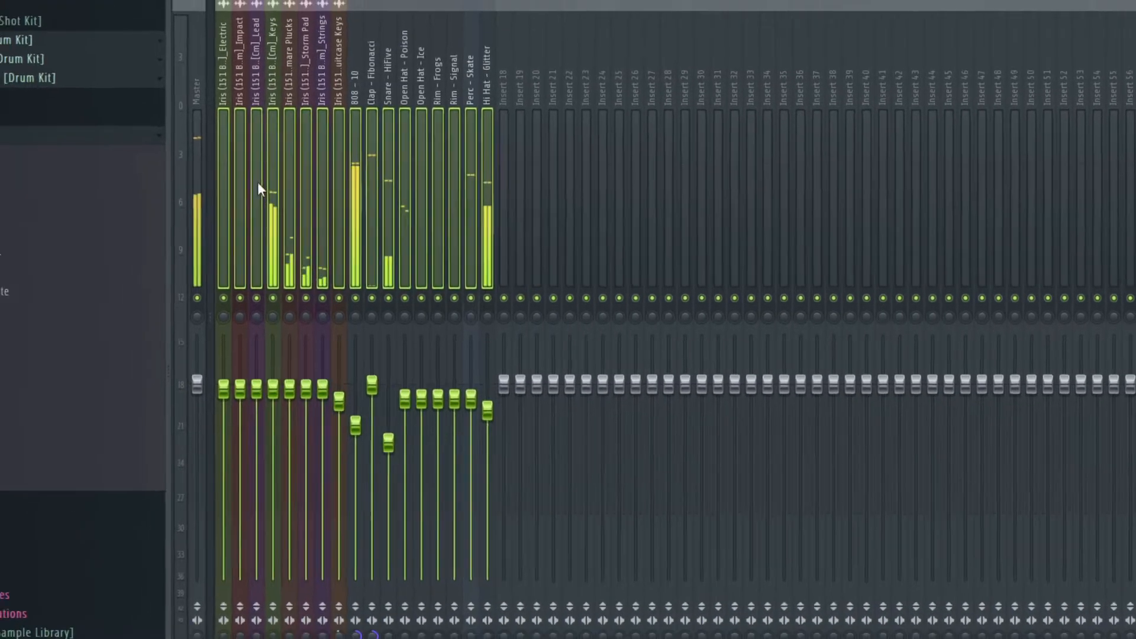
{"action": "left_click", "coordinate": [213, 175]}
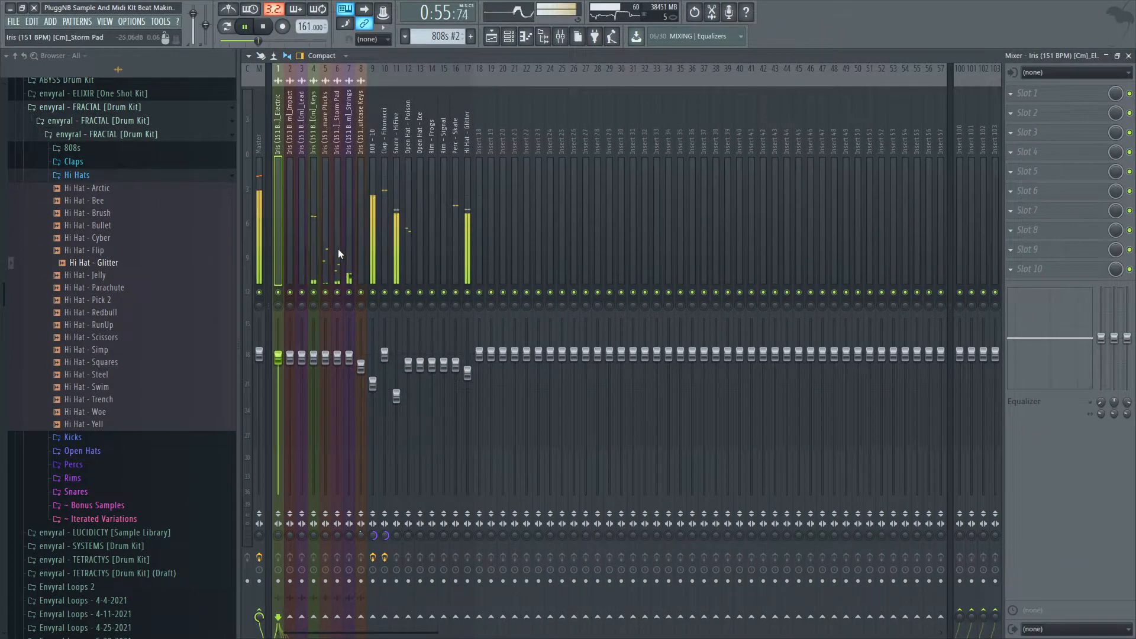
Step: Raise the volume of the Iris Strings track and slightly raise the Suitcase Keys track
{"action": "left_click", "coordinate": [340, 252]}
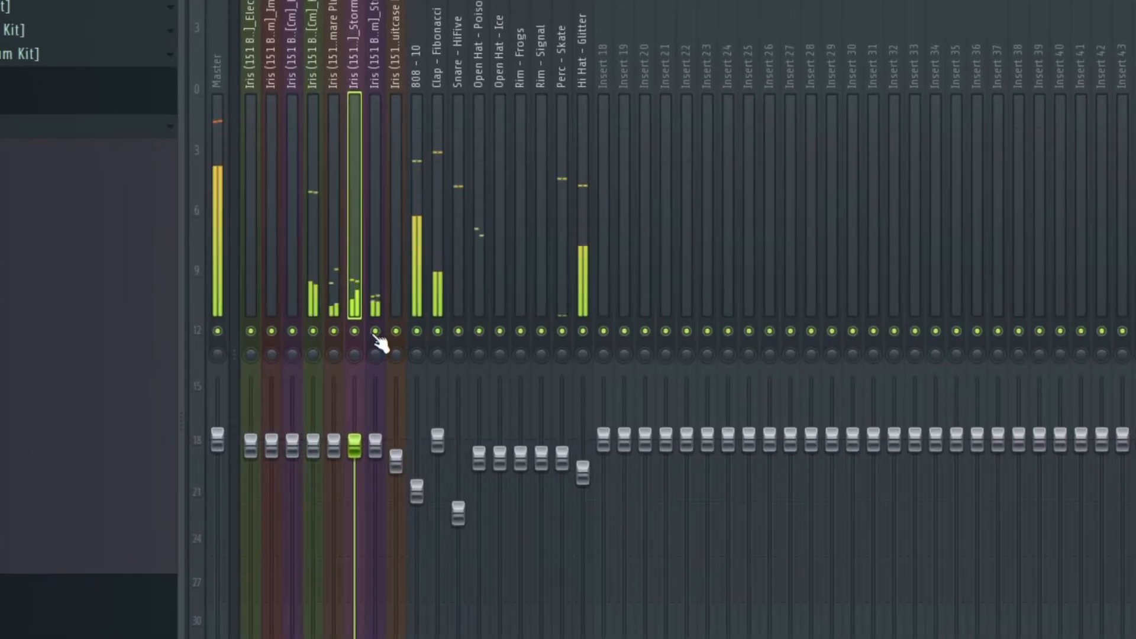
{"action": "left_click_drag", "start_coordinate": [375, 445], "coordinate": [375, 434]}
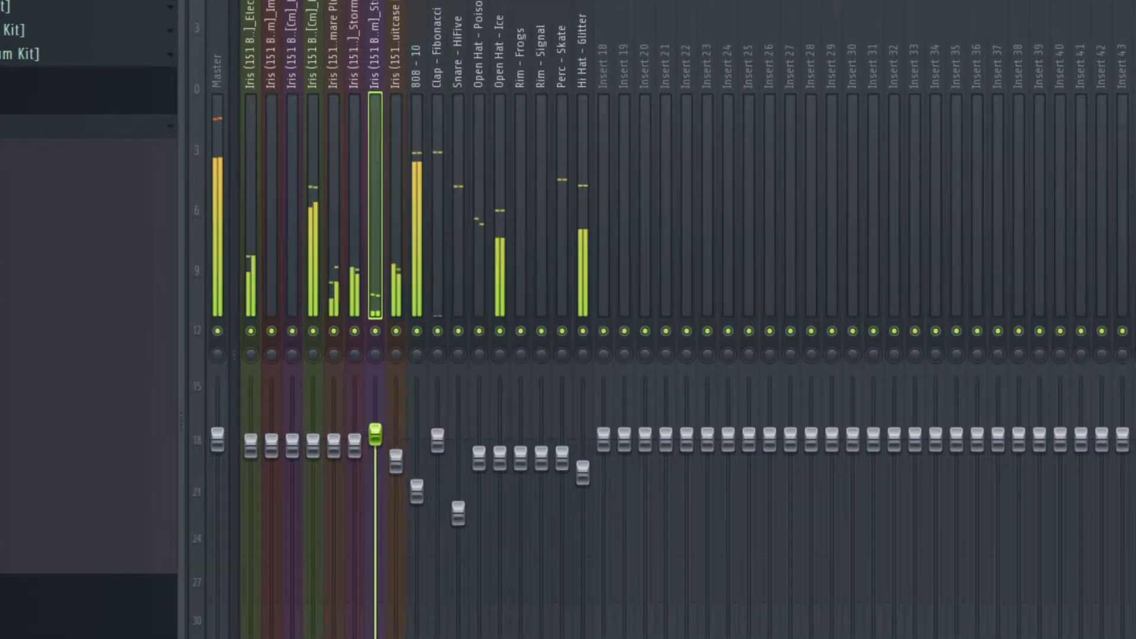
{"action": "left_click", "coordinate": [395, 241]}
{"action": "right_click", "coordinate": [406, 331]}
{"action": "left_click_drag", "start_coordinate": [397, 462], "coordinate": [396, 455]}
{"action": "left_click", "coordinate": [381, 257]}
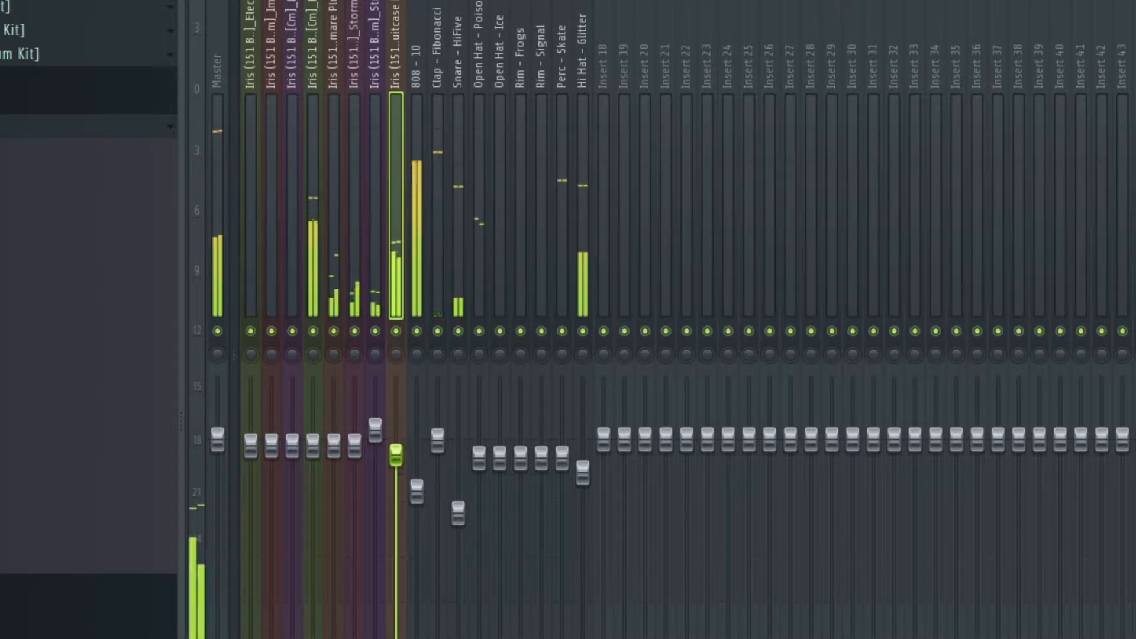
Step: Lower the 808 - 10 track's volume slightly and select the Clap - Fibonacci track
{"action": "left_click", "coordinate": [417, 490]}
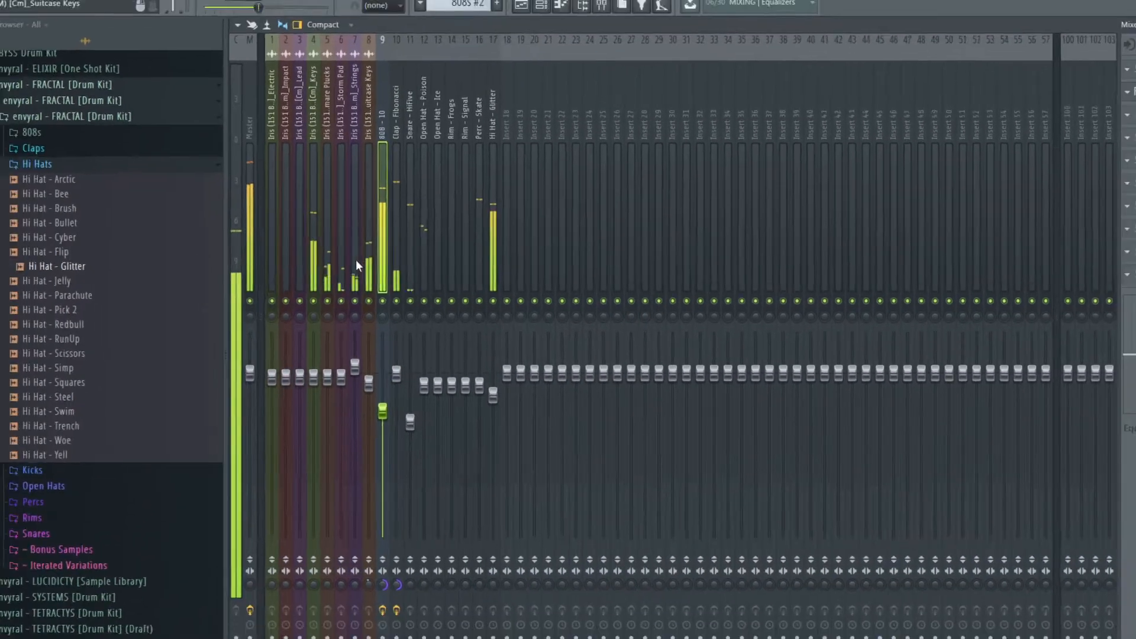
{"action": "left_click", "coordinate": [373, 277]}
{"action": "left_click", "coordinate": [438, 235]}
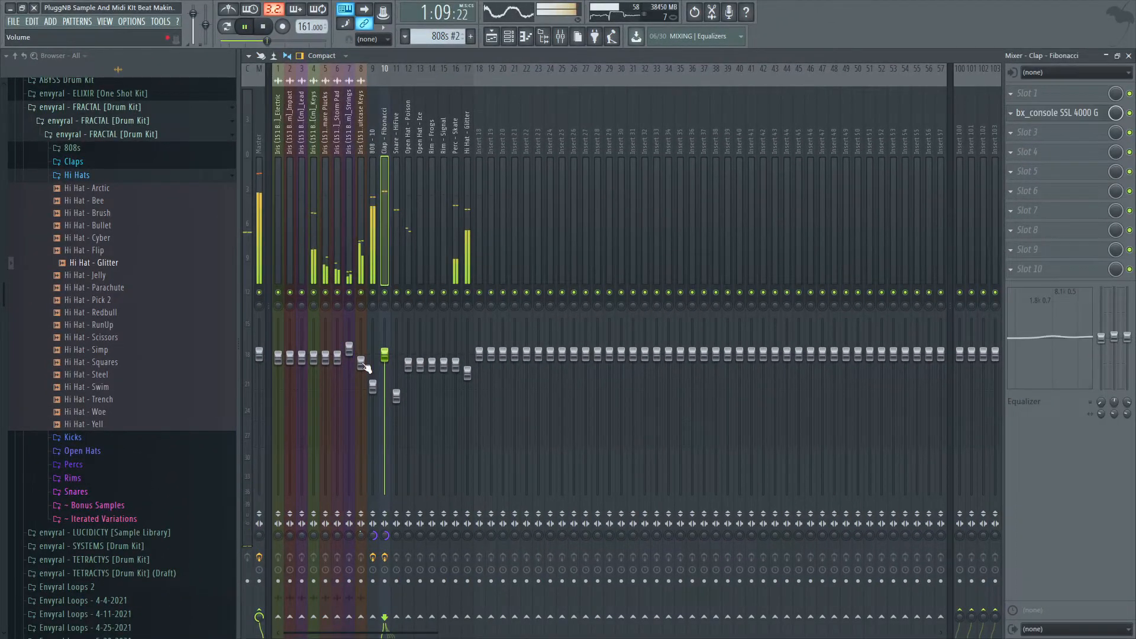
Step: In the Master's TG Mastering Chain, set tone band 3 gain to about 0.45 and fine-tune the input, spreader and band 4 gain
{"action": "left_click", "coordinate": [256, 188]}
{"action": "left_click", "coordinate": [1081, 118]}
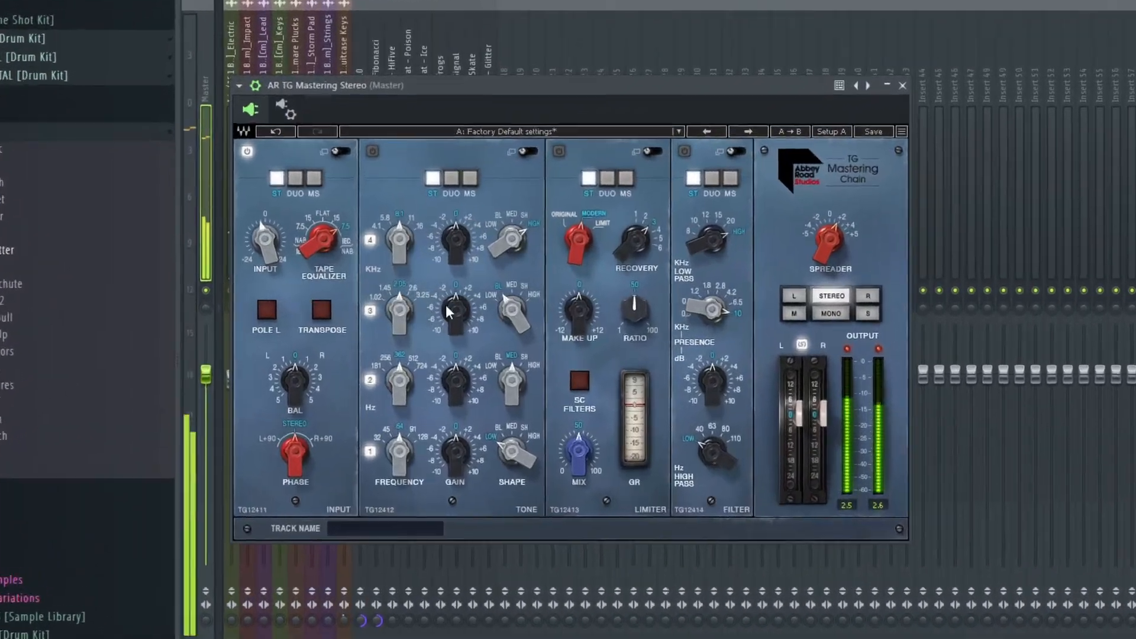
{"action": "left_click_drag", "start_coordinate": [447, 312], "coordinate": [448, 307]}
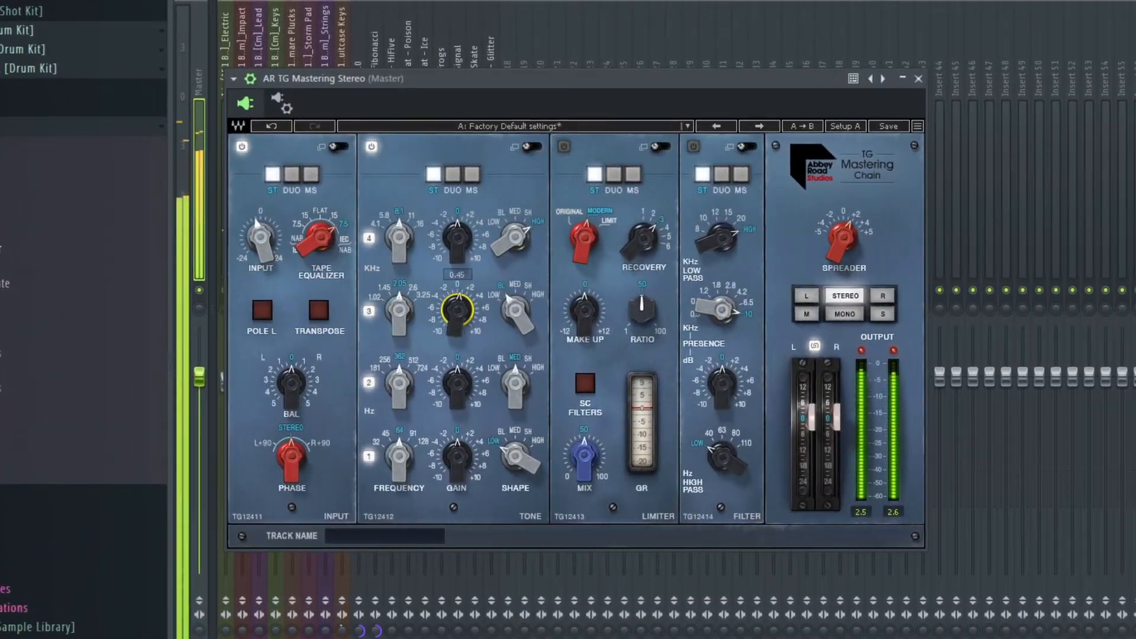
{"action": "left_click_drag", "start_coordinate": [260, 238], "coordinate": [260, 234]}
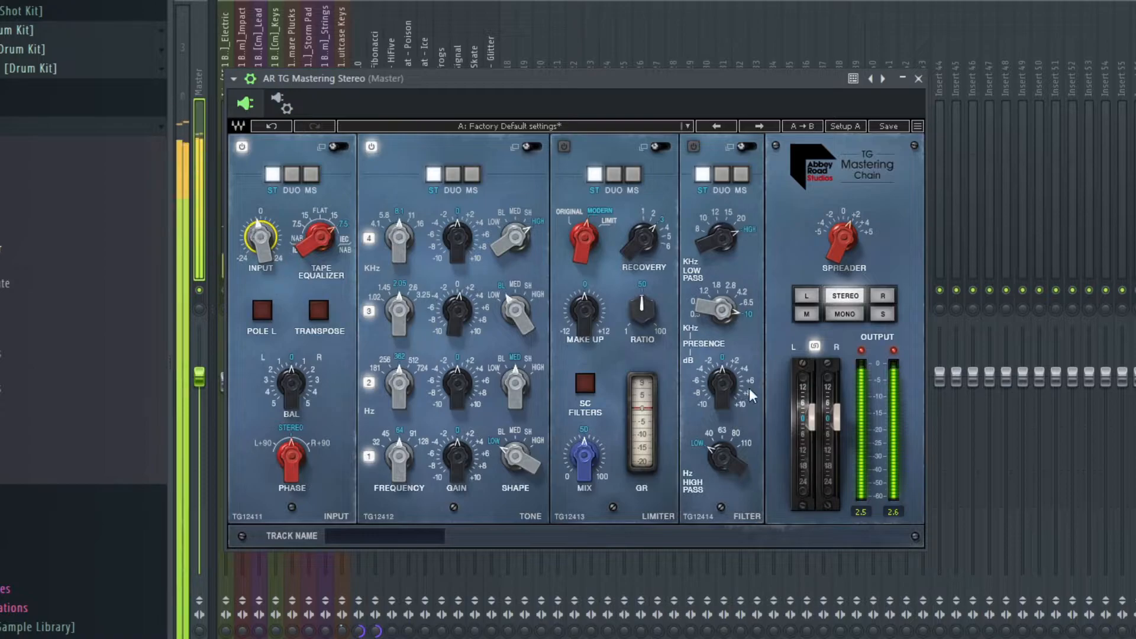
{"action": "left_click_drag", "start_coordinate": [843, 240], "coordinate": [843, 237]}
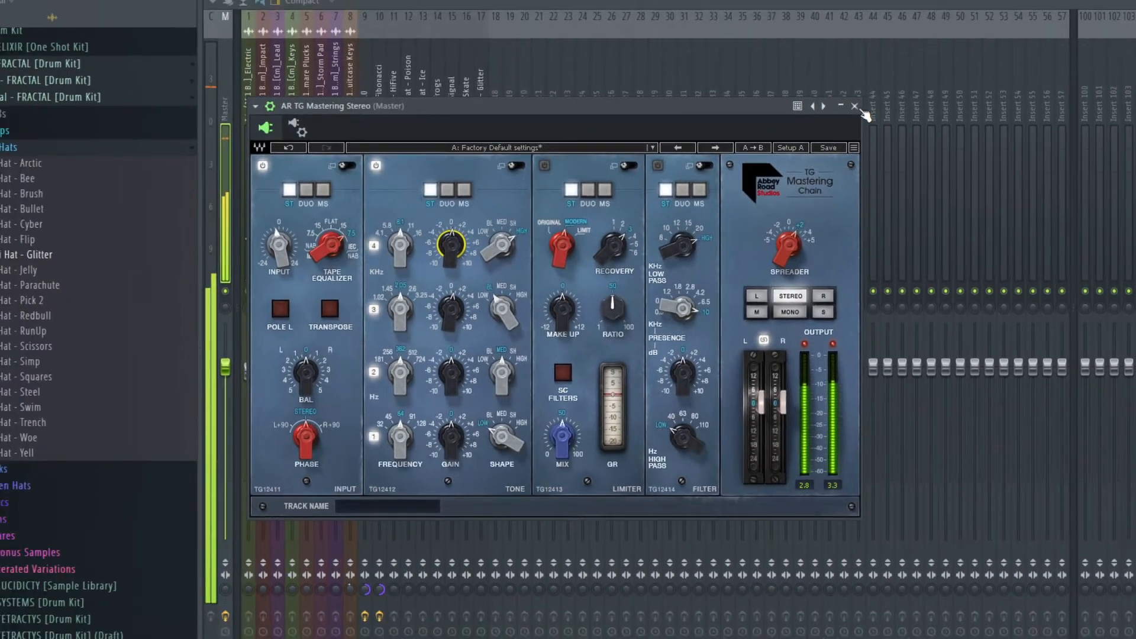
{"action": "left_click", "coordinate": [918, 79]}
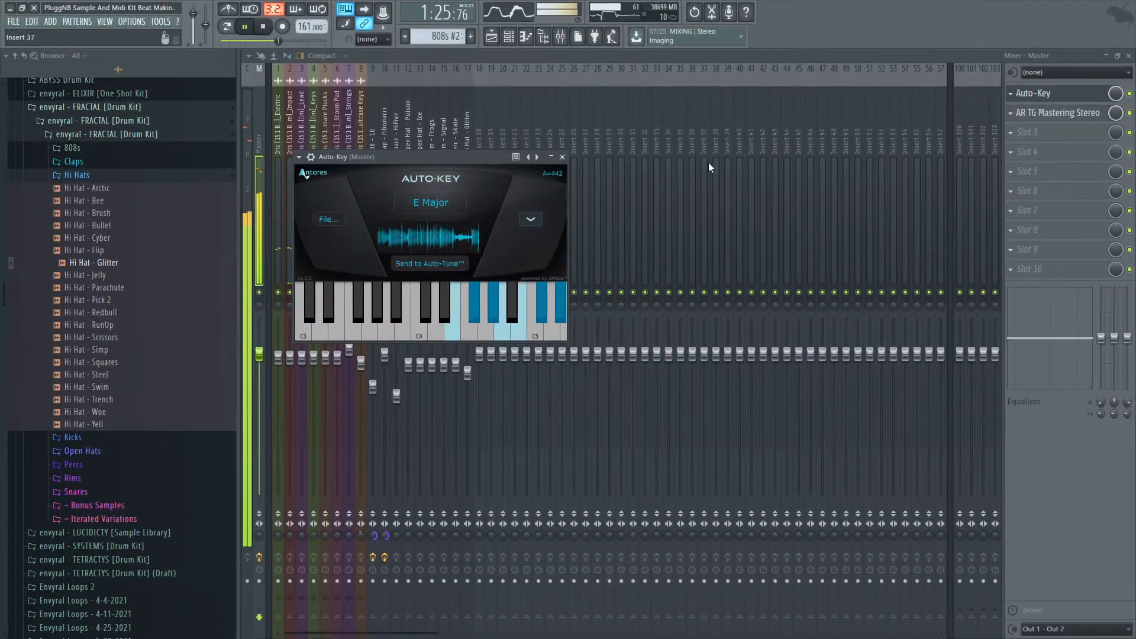
Step: Bypass Auto-Key on the Master track, load Soundgoodizer into slot 3 and adjust its amount
{"action": "left_click", "coordinate": [562, 157]}
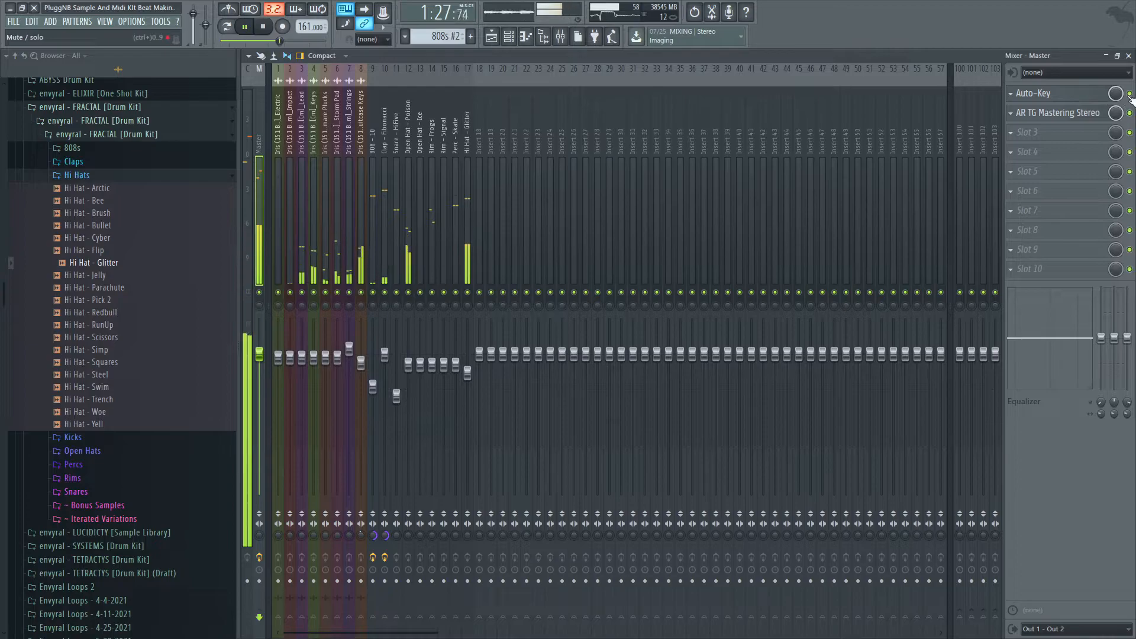
{"action": "left_click", "coordinate": [1032, 134]}
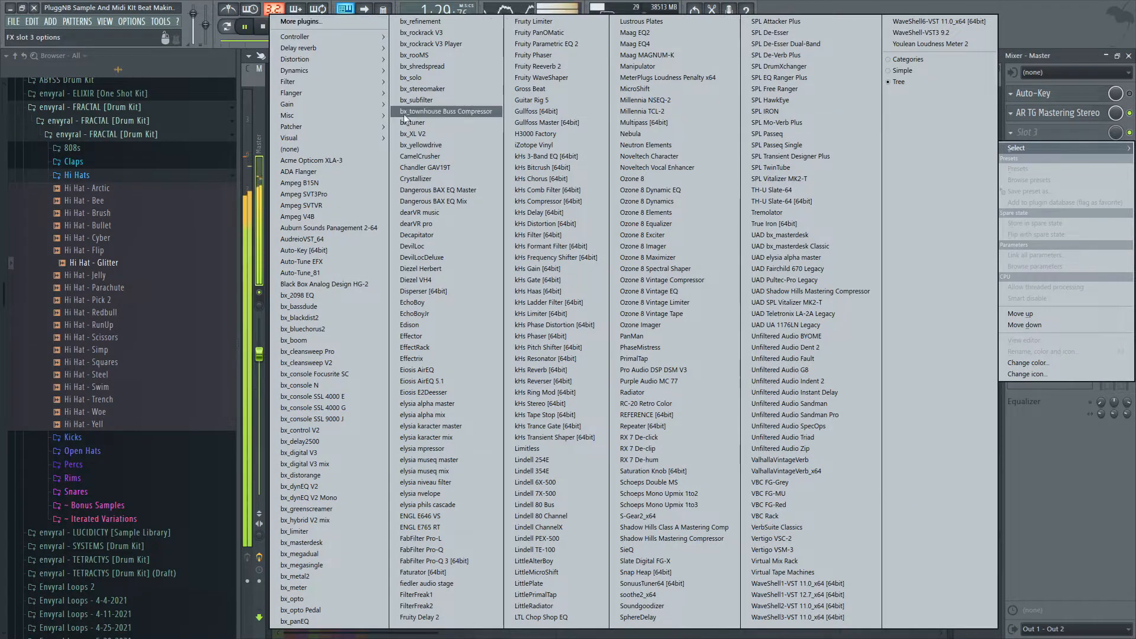
{"action": "left_click", "coordinate": [1130, 139]}
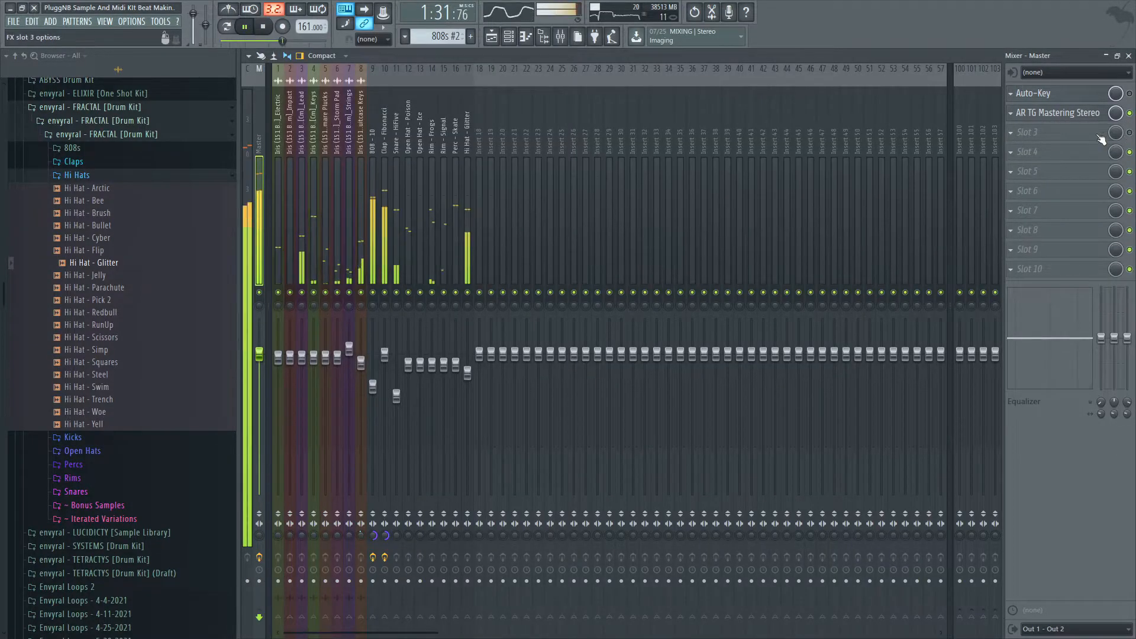
{"action": "left_click", "coordinate": [1059, 134]}
{"action": "mouse_move", "coordinate": [332, 72]}
{"action": "left_click", "coordinate": [212, 124]}
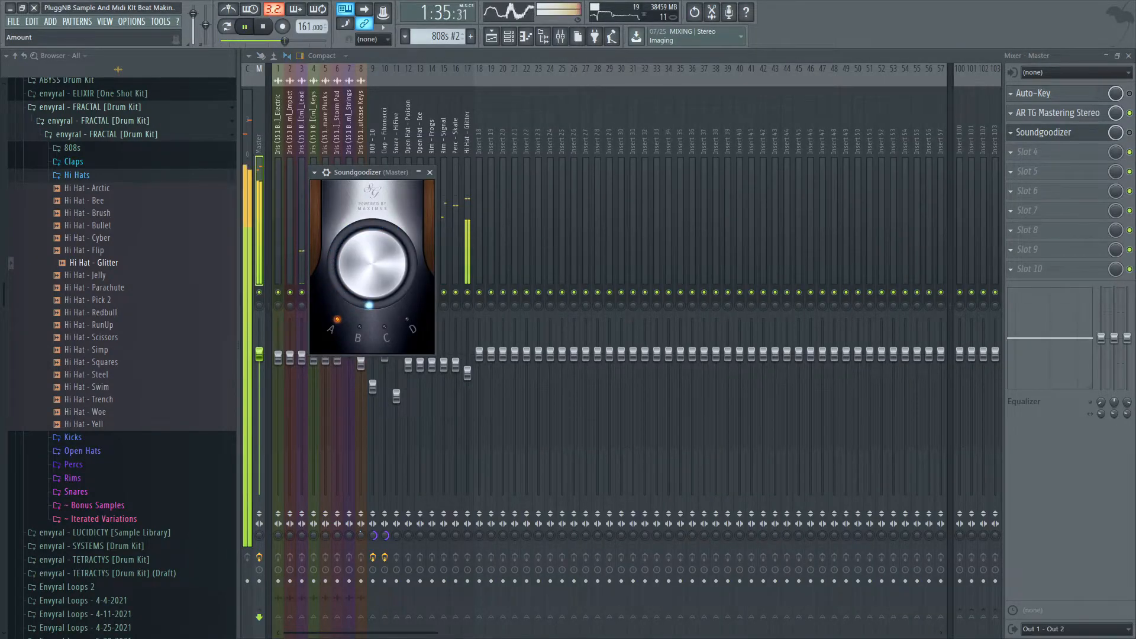
{"action": "left_click", "coordinate": [1117, 134]}
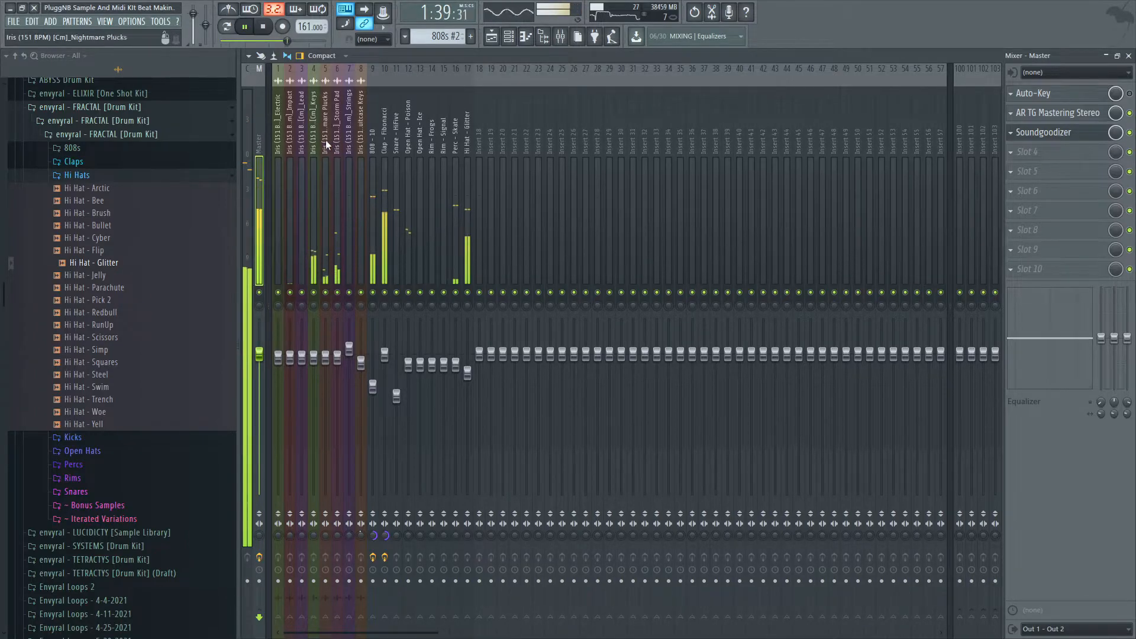
Step: Set the Clap - Fibonacci volume to 0.8 dB and the 808 - 10 volume to -5.6 dB
{"action": "left_click", "coordinate": [385, 216]}
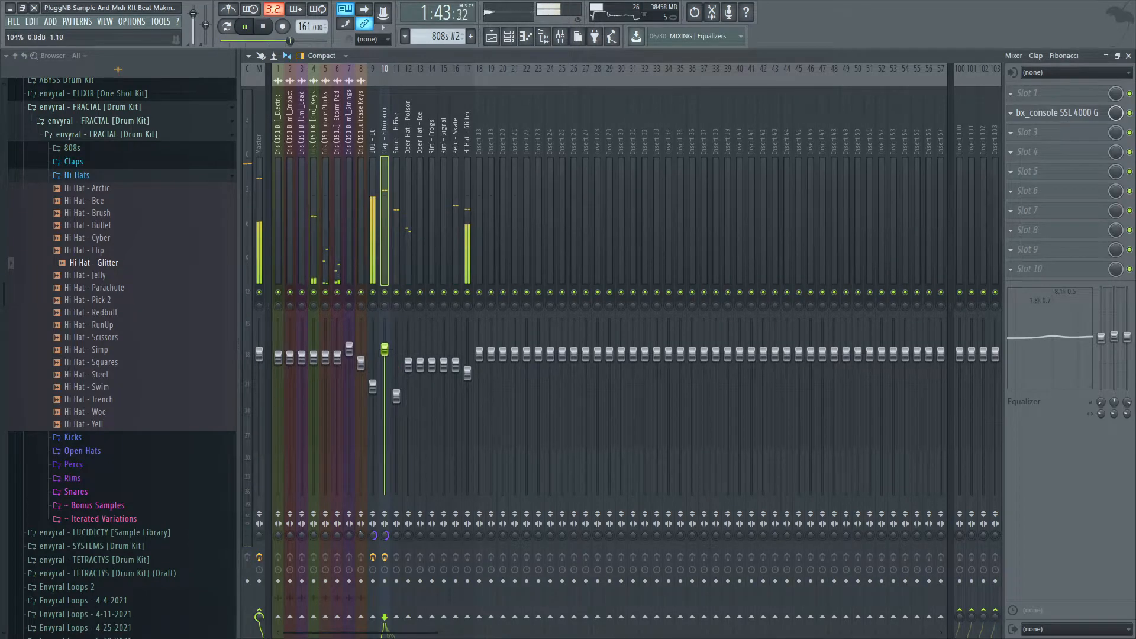
{"action": "left_click_drag", "start_coordinate": [373, 385], "coordinate": [374, 387]}
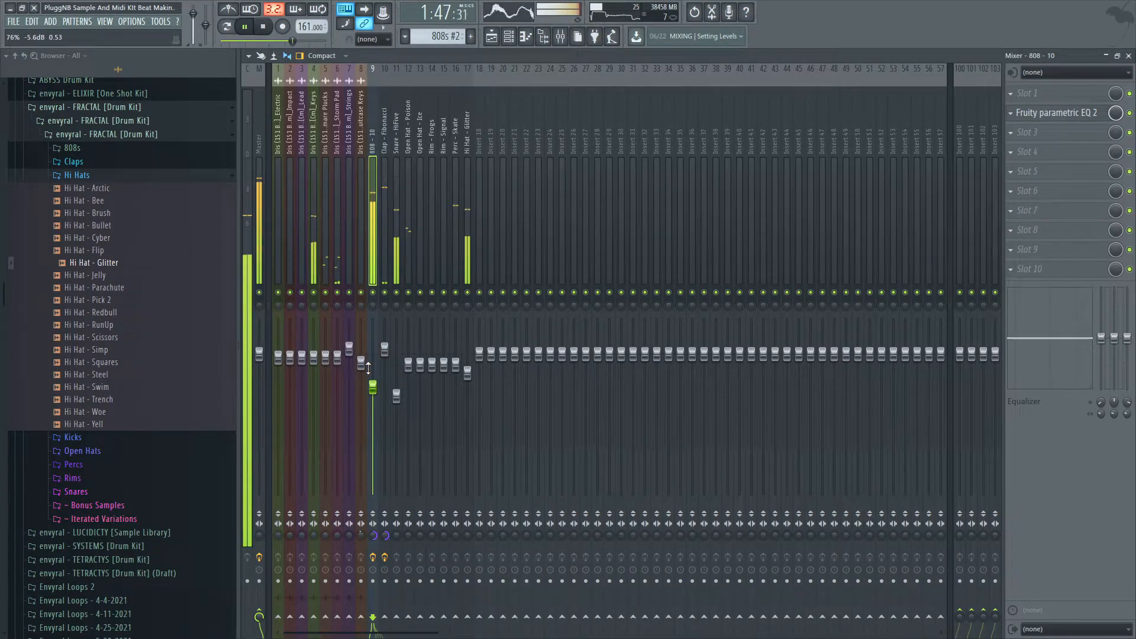
{"action": "left_click", "coordinate": [439, 246]}
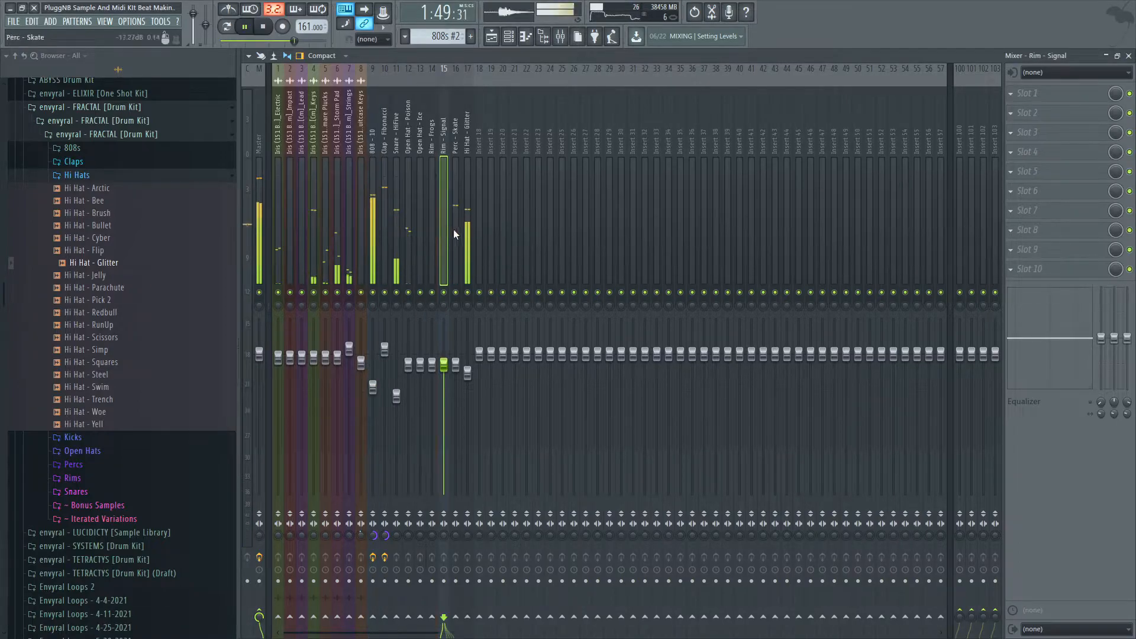
{"action": "left_click", "coordinate": [349, 253]}
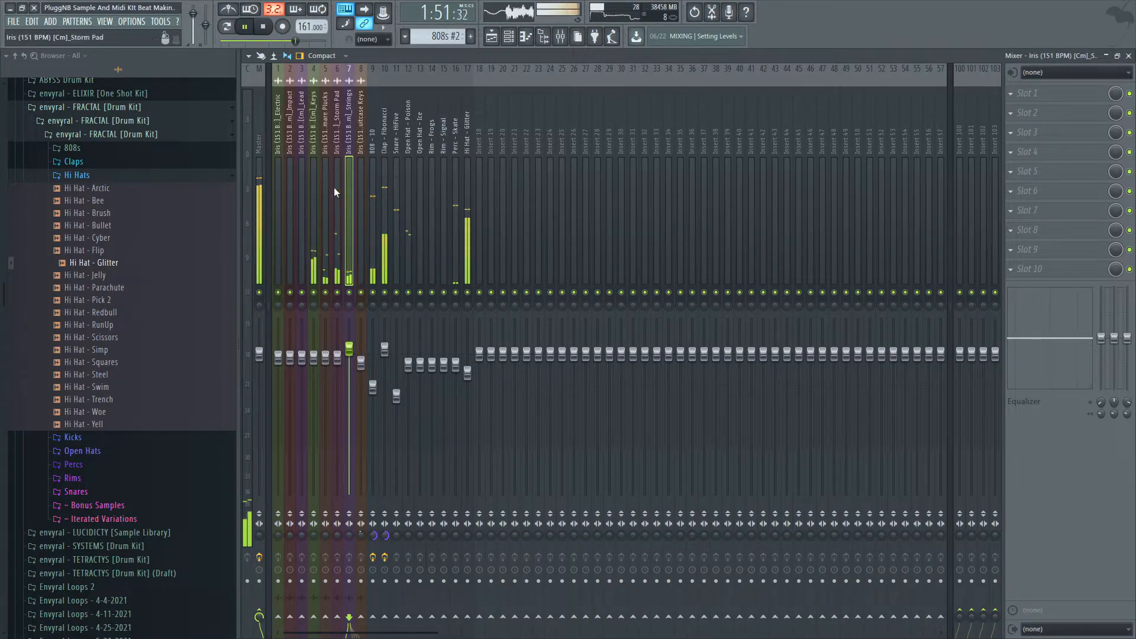
Step: Load Ozone 8 Vintage Limiter into slot 4 of the Master track and set its threshold to -0.2 dB
{"action": "left_click", "coordinate": [260, 155]}
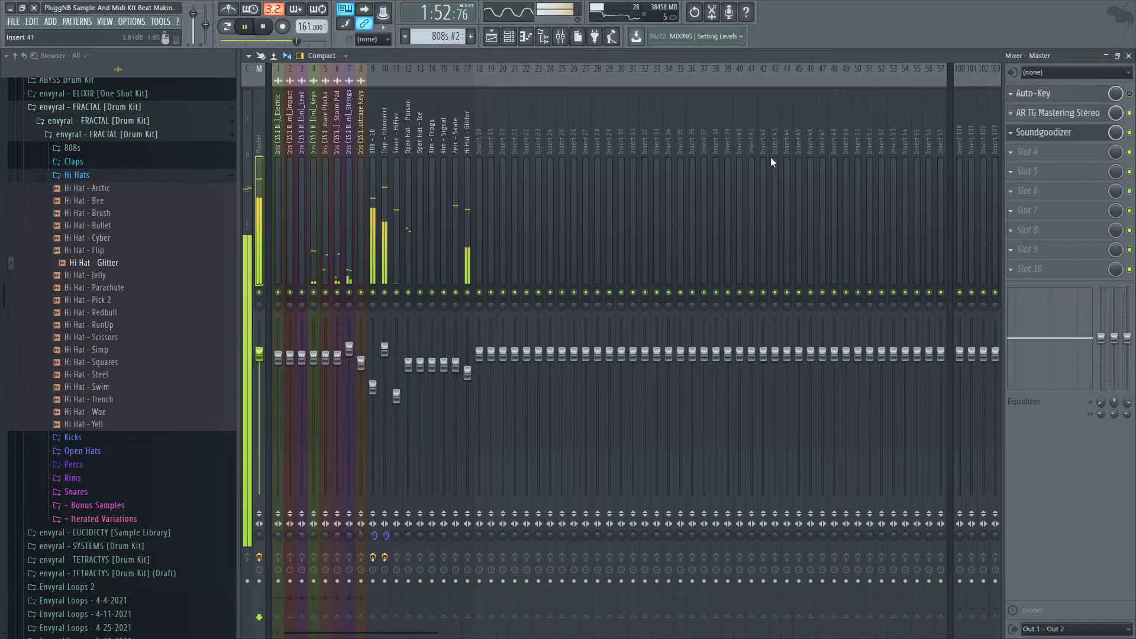
{"action": "left_click", "coordinate": [1100, 154]}
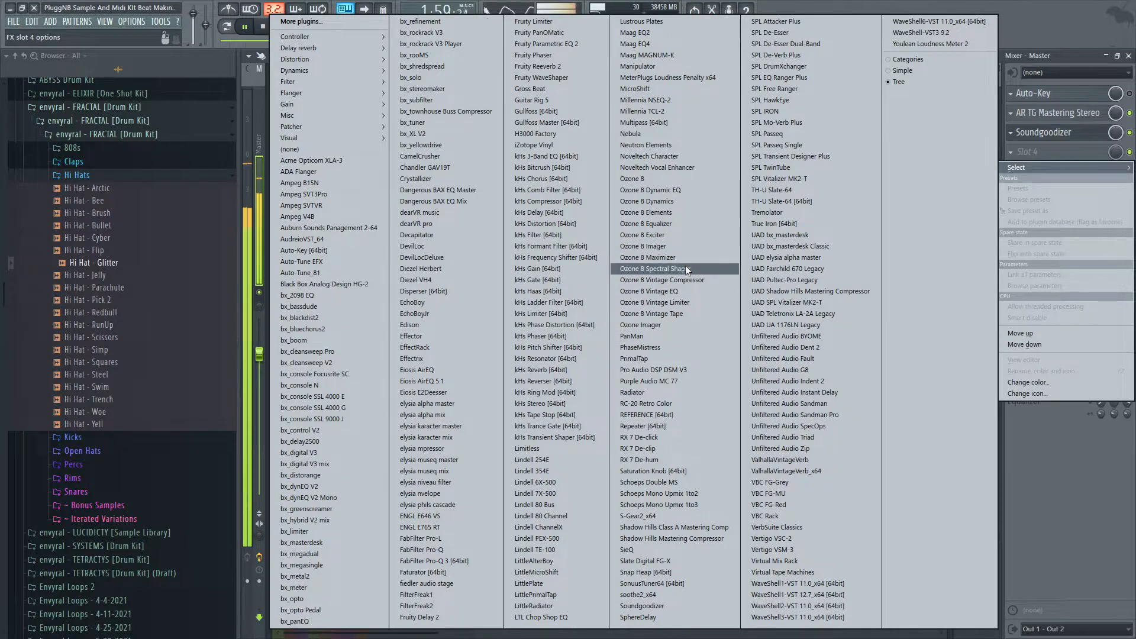
{"action": "left_click", "coordinate": [687, 301]}
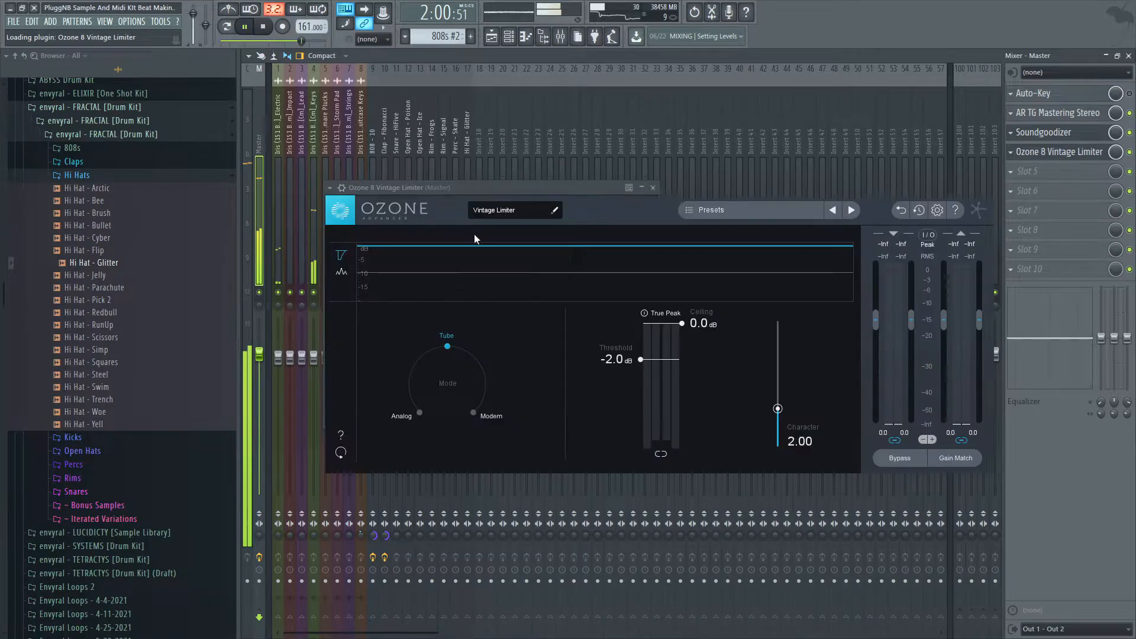
{"action": "left_click_drag", "start_coordinate": [677, 359], "coordinate": [682, 329]}
{"action": "left_click", "coordinate": [502, 417]}
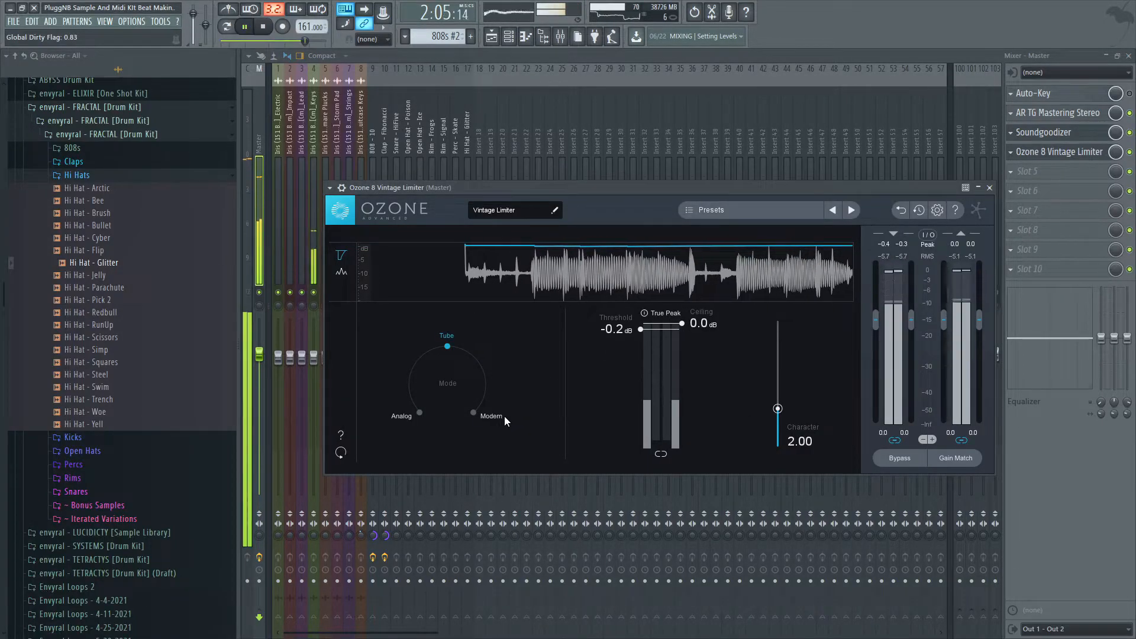
Step: Switch the Vintage Limiter to Modern mode with True Peak enabled, fine-tune its threshold and close the open plugin window
{"action": "left_click", "coordinate": [662, 313]}
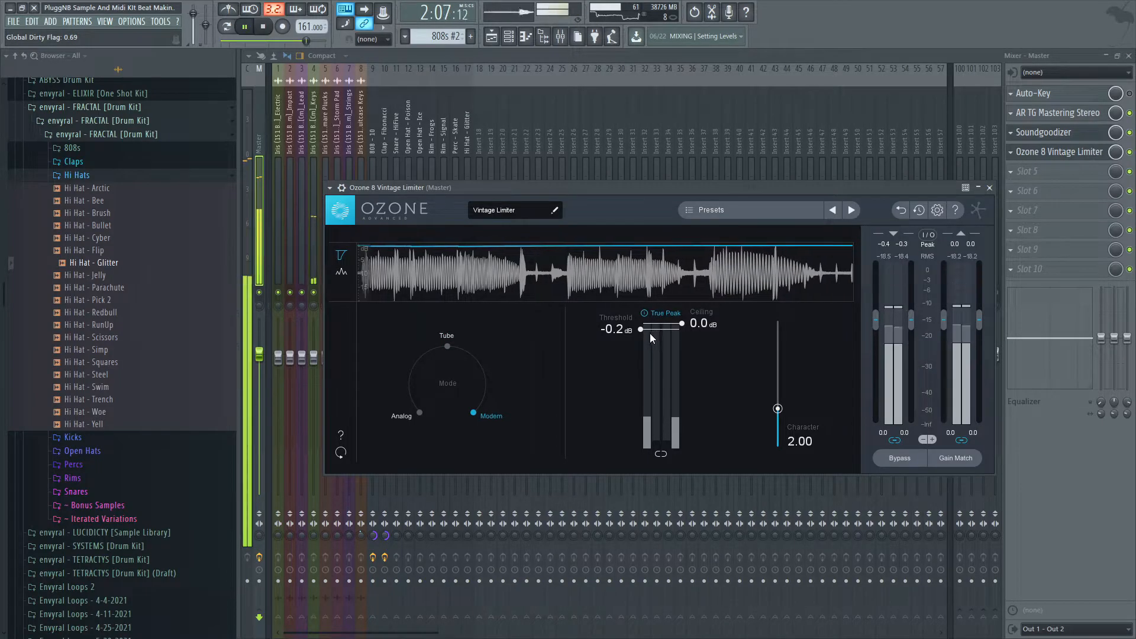
{"action": "left_click_drag", "start_coordinate": [650, 330], "coordinate": [649, 336]}
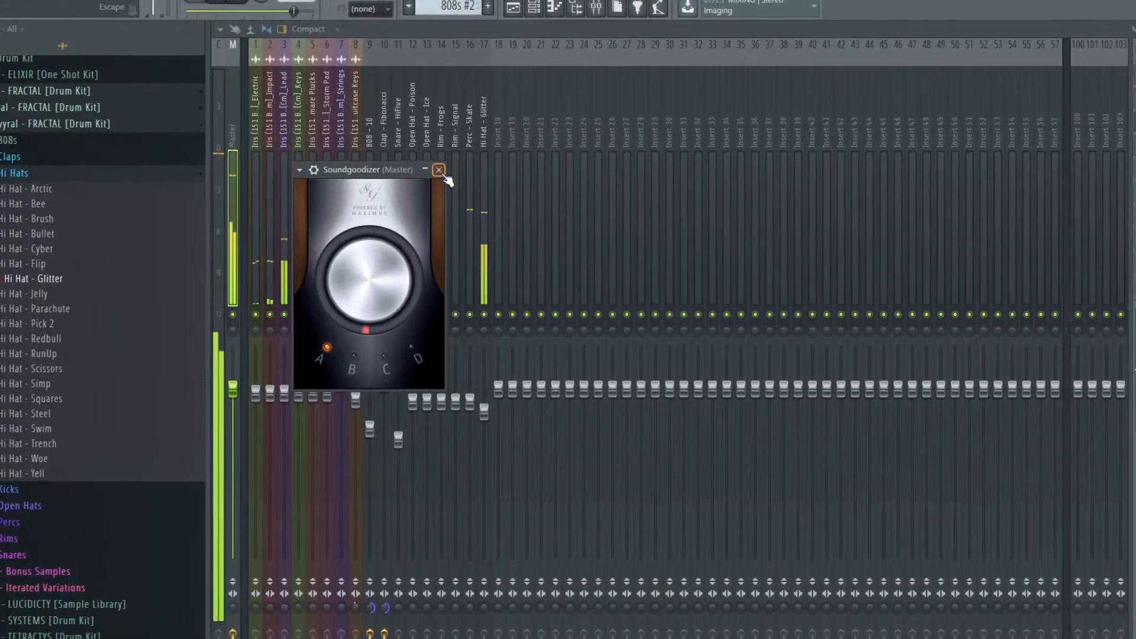
{"action": "left_click", "coordinate": [430, 172]}
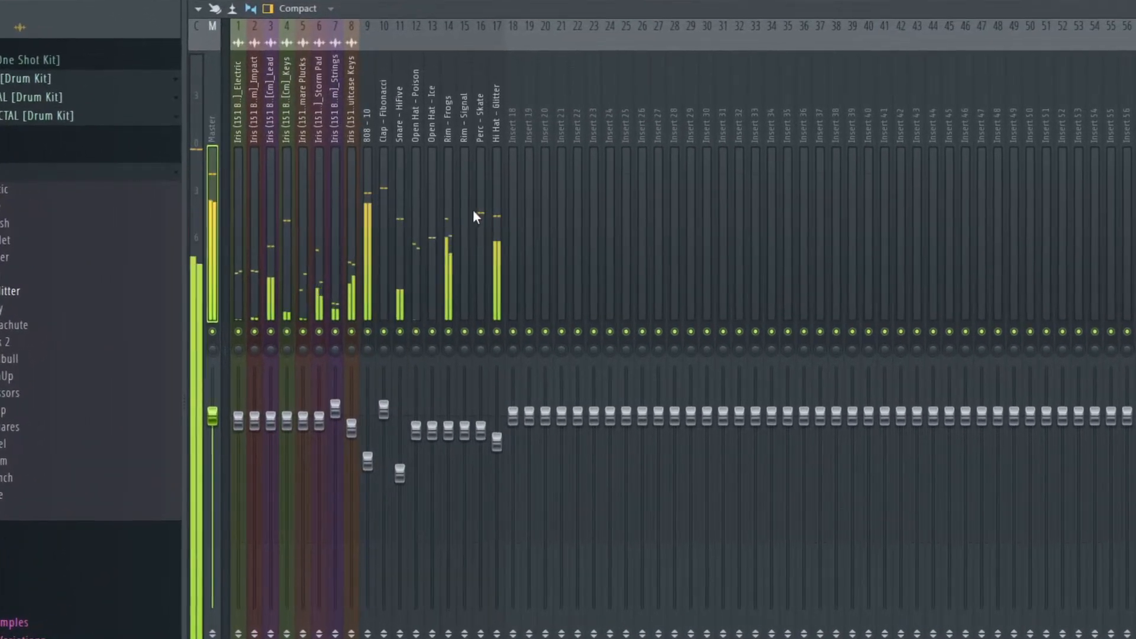
Step: Raise the Perc - Skate volume above the neighbouring rim and open hat tracks in the mixer
{"action": "left_click", "coordinate": [468, 212]}
{"action": "left_click_drag", "start_coordinate": [501, 441], "coordinate": [482, 409]}
{"action": "left_click", "coordinate": [479, 285]}
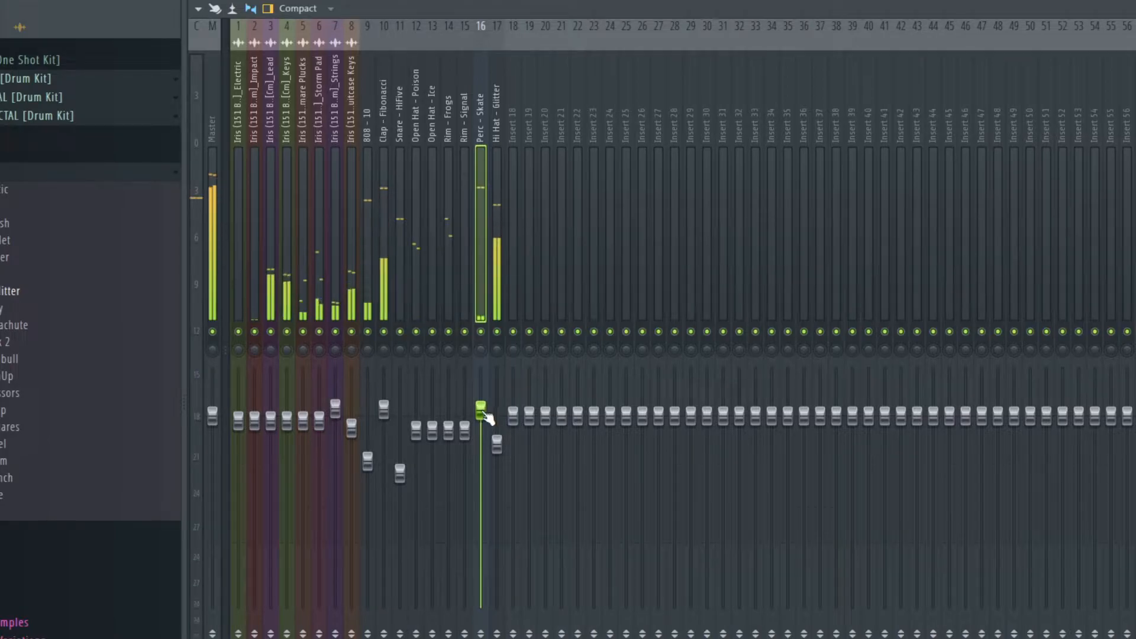
Step: Duplicate the melody clips of the last eight bars of Chorus 3 into the Outro at bar 105, and play from there
{"action": "key", "text": "F9"}
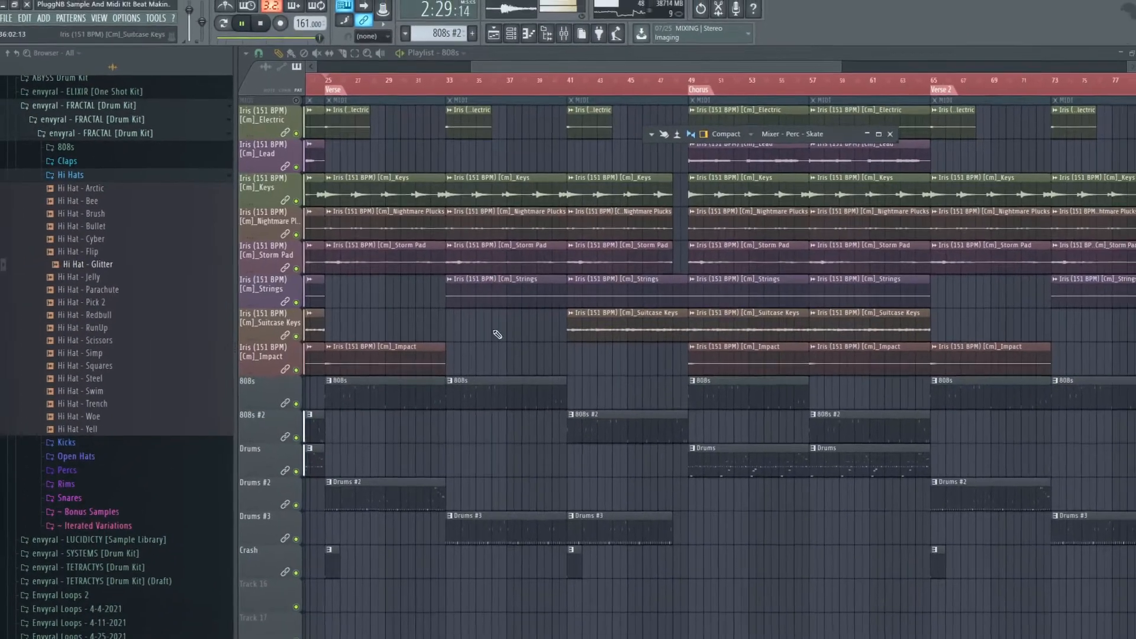
{"action": "scroll", "coordinate": [580, 472], "scroll_direction": "down", "scroll_amount": 4}
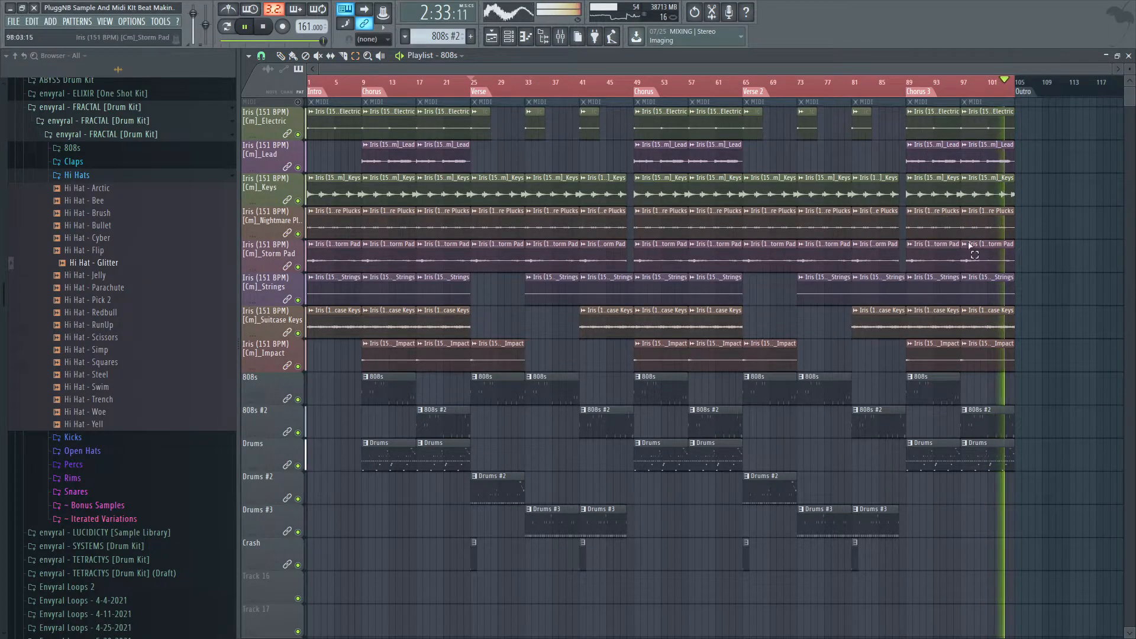
{"action": "left_click_drag", "start_coordinate": [984, 365], "coordinate": [989, 124]}
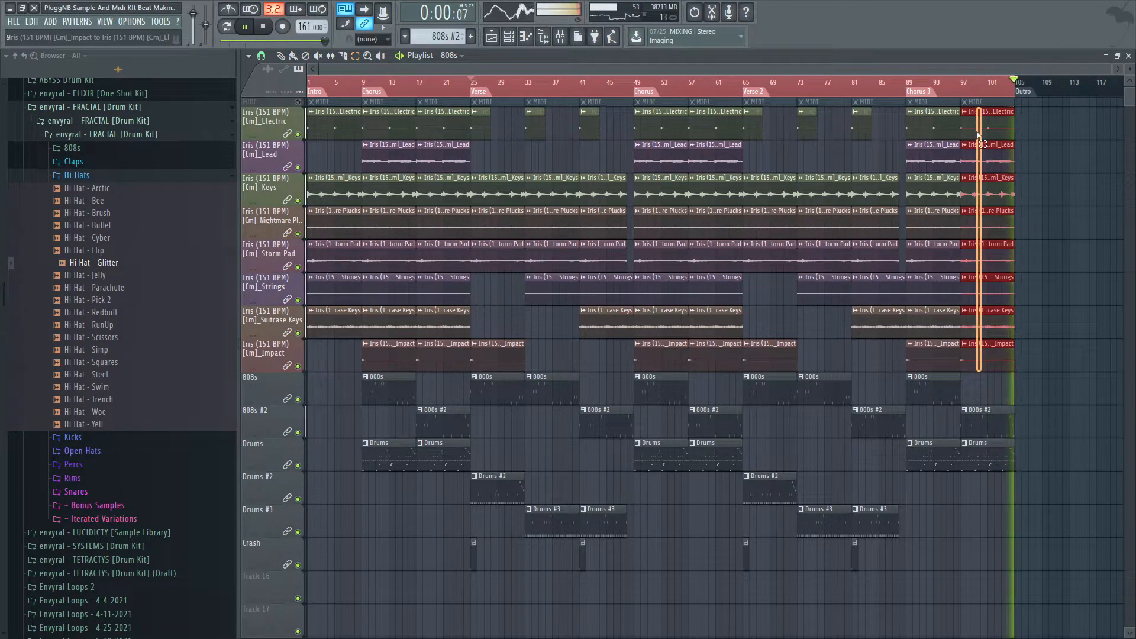
{"action": "key", "text": "ctrl+b"}
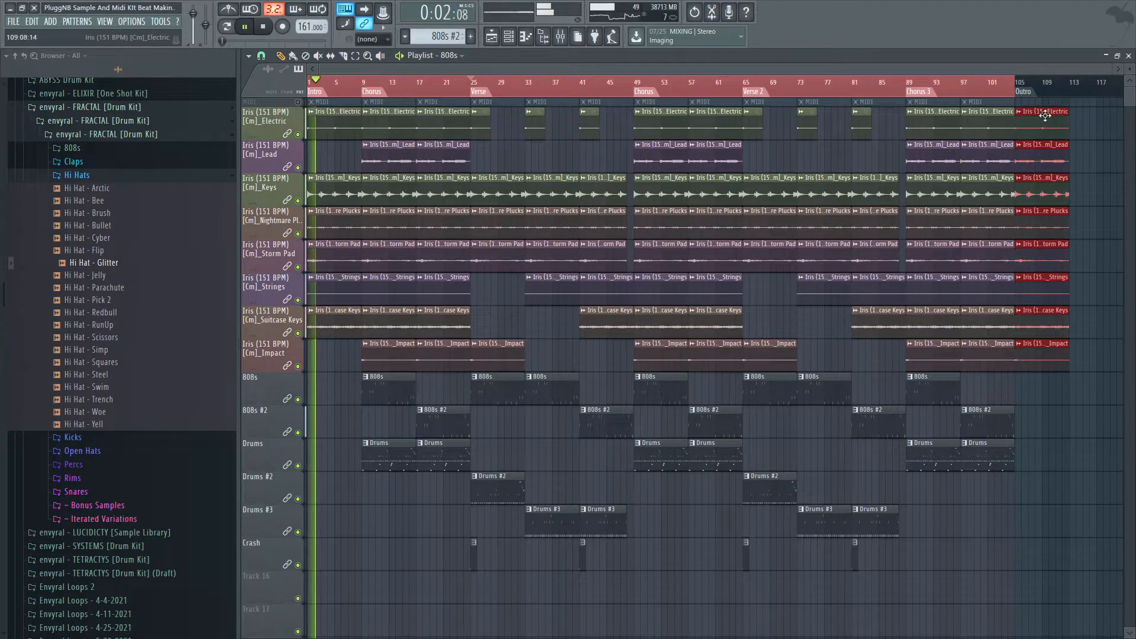
{"action": "left_click", "coordinate": [1024, 93]}
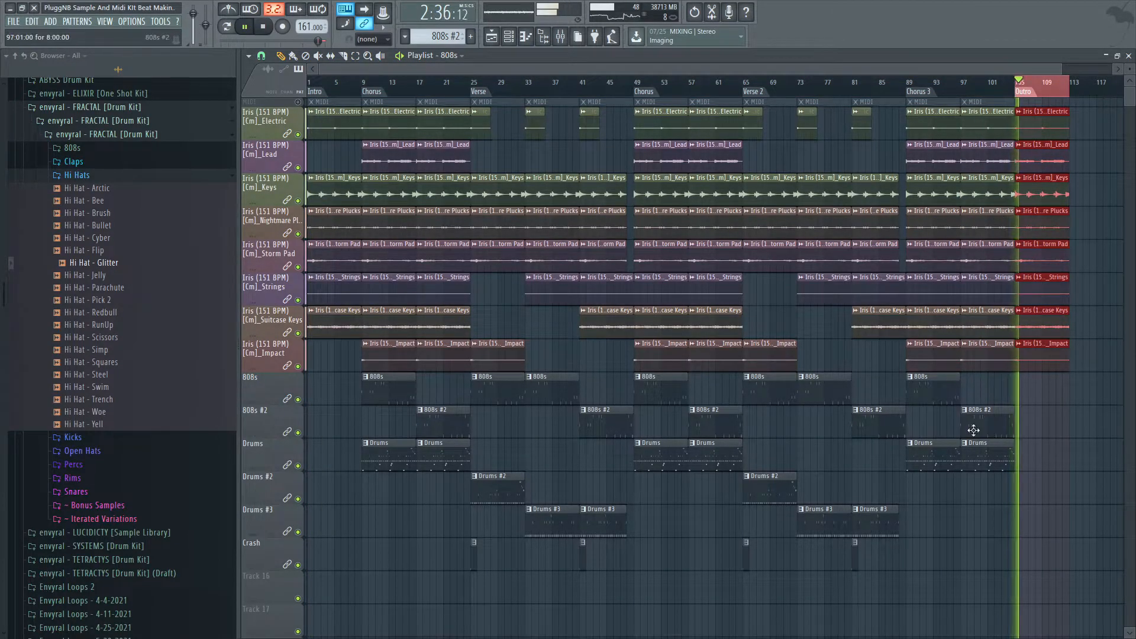
Step: Duplicate the Outro's eight melody clips once more from bar 113 to bar 121
{"action": "scroll", "coordinate": [1025, 395], "scroll_direction": "down", "scroll_amount": 1}
{"action": "left_click_drag", "start_coordinate": [1013, 385], "coordinate": [1018, 71]}
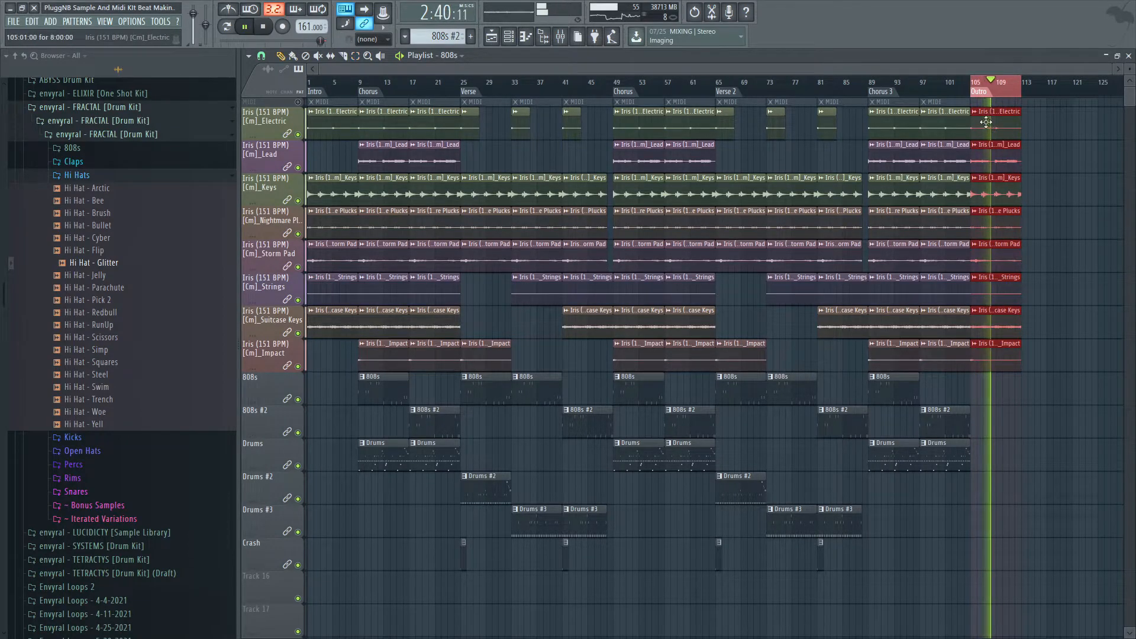
{"action": "key", "text": "ctrl+b"}
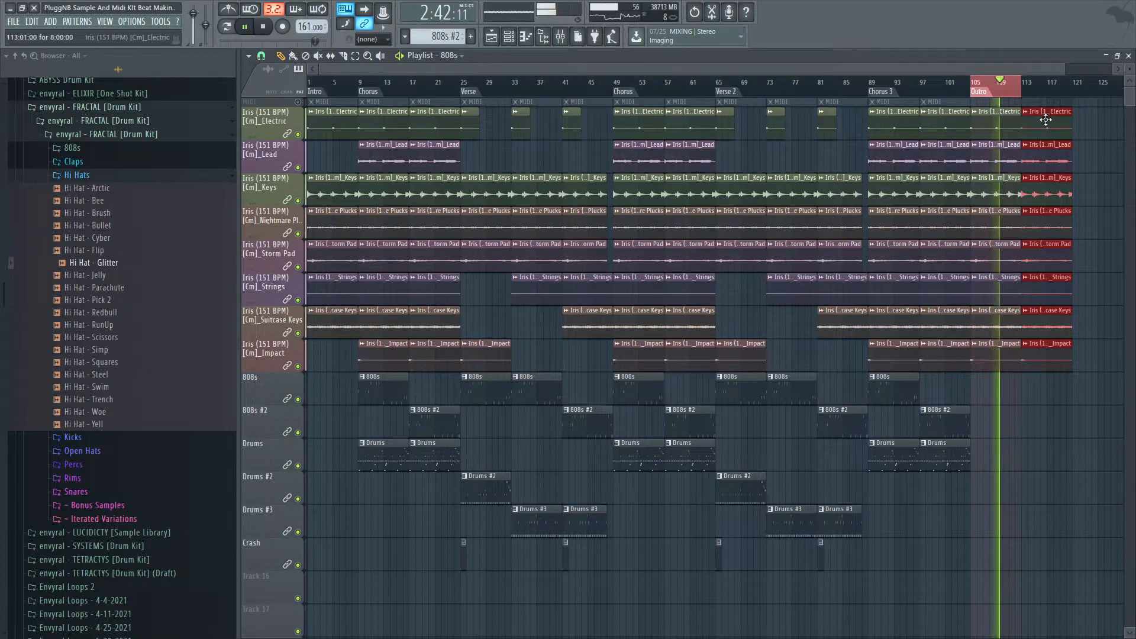
{"action": "key", "text": "ctrl+a"}
{"action": "scroll", "coordinate": [1023, 432], "scroll_direction": "down", "scroll_amount": 1}
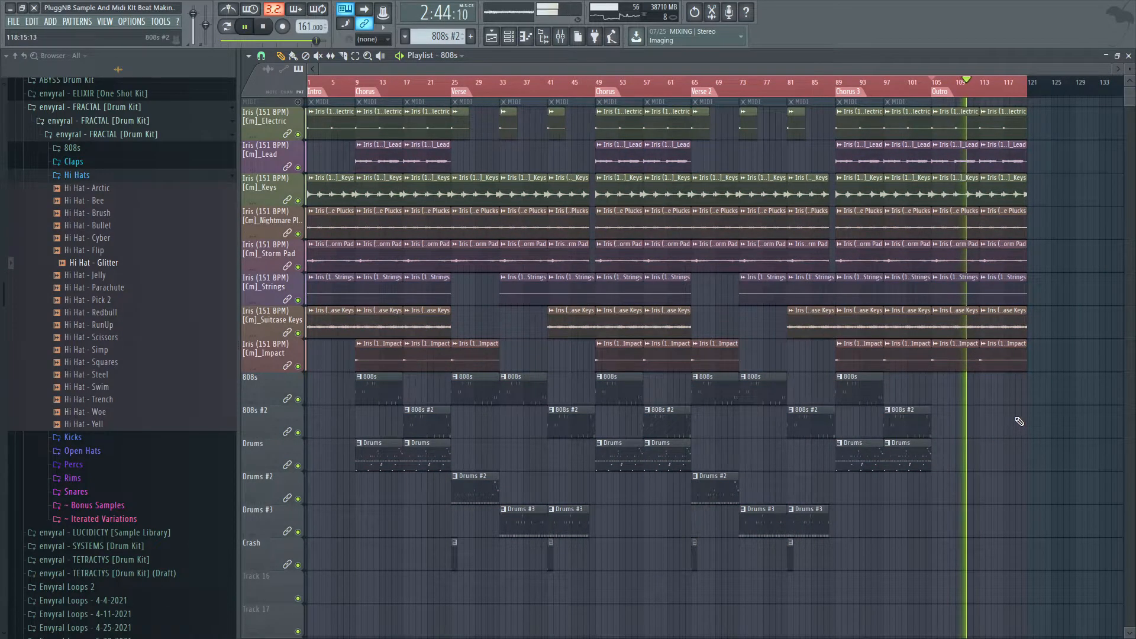
Step: Load kHs Pitch Shifter into slot 5 of the Master track, set its pitch to -6.00 semitones and play the result
{"action": "left_click", "coordinate": [560, 36]}
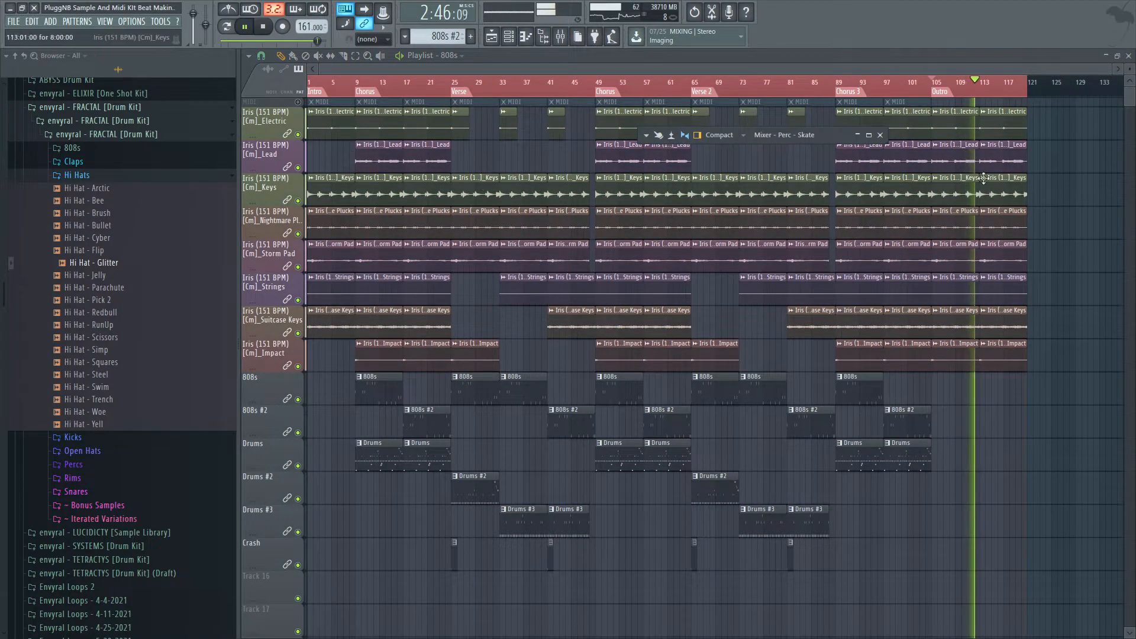
{"action": "left_click", "coordinate": [869, 135]}
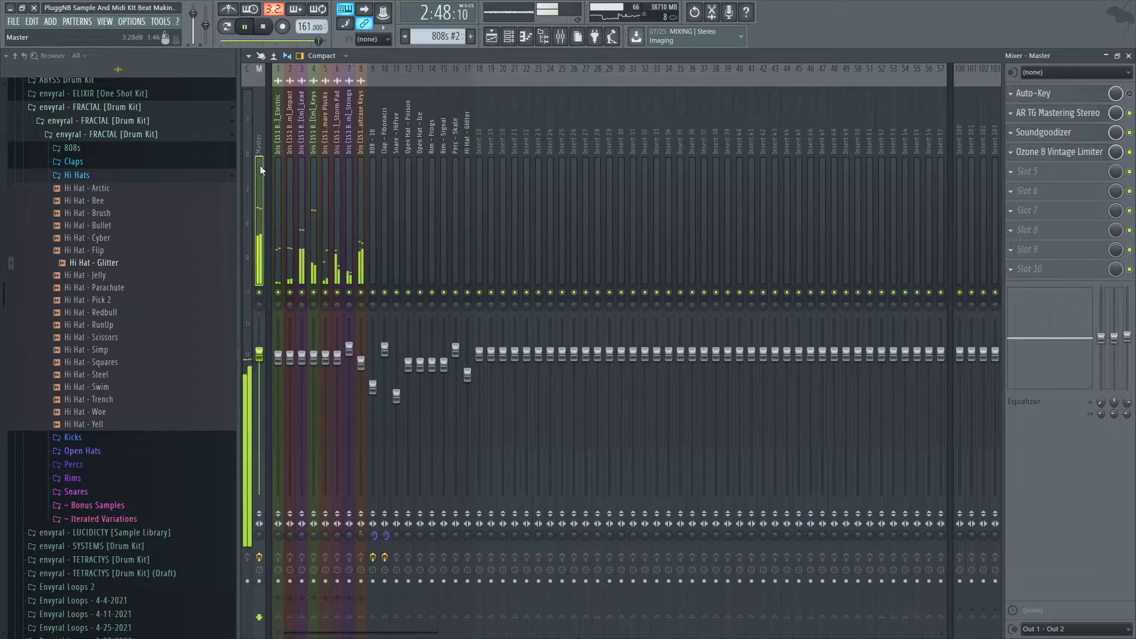
{"action": "left_click", "coordinate": [1099, 172]}
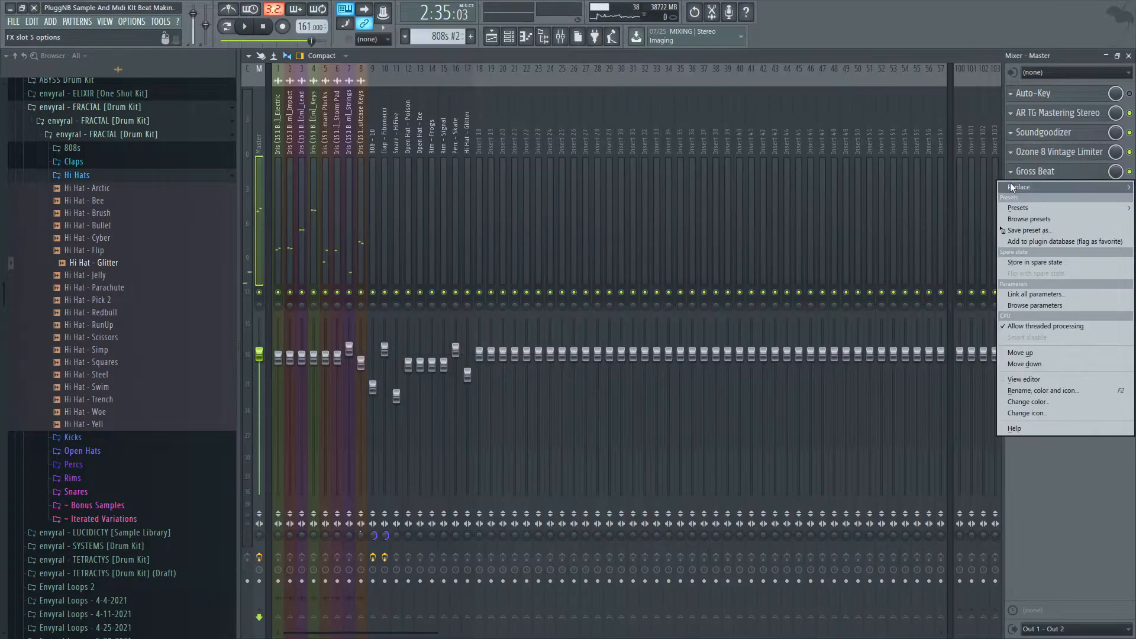
{"action": "mouse_move", "coordinate": [1042, 187]}
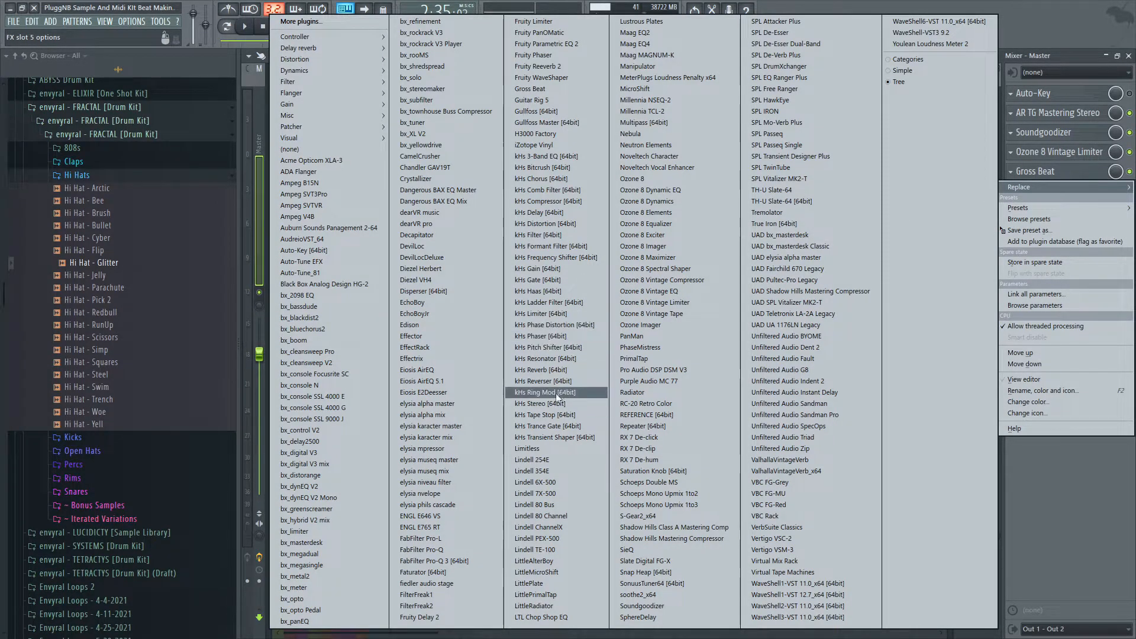
{"action": "left_click", "coordinate": [563, 348]}
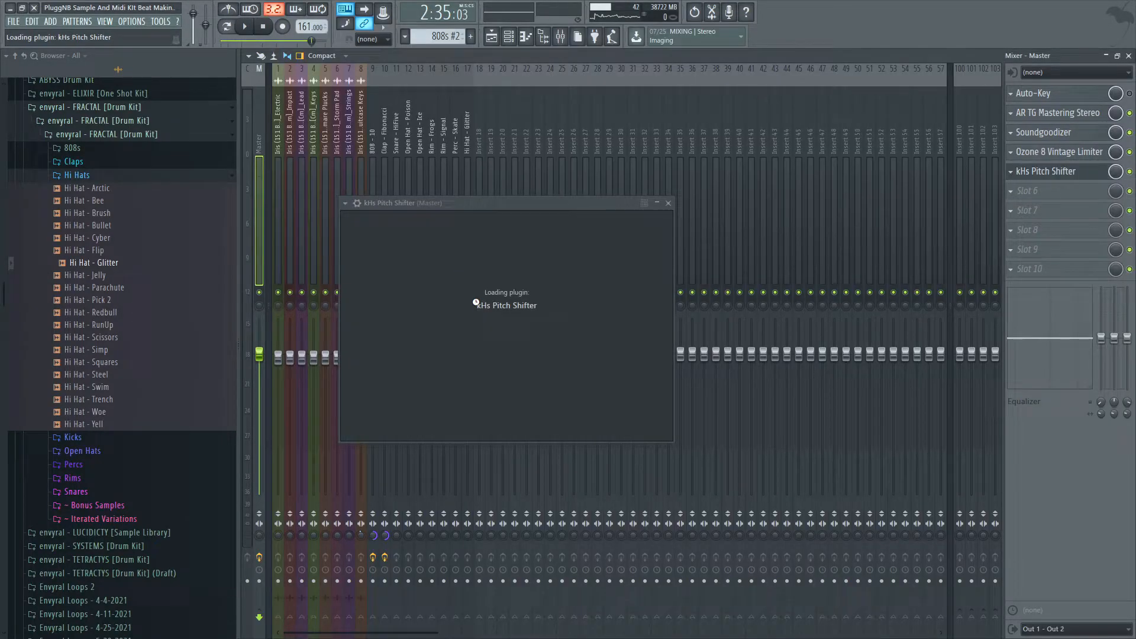
{"action": "left_click_drag", "start_coordinate": [406, 258], "coordinate": [406, 290]}
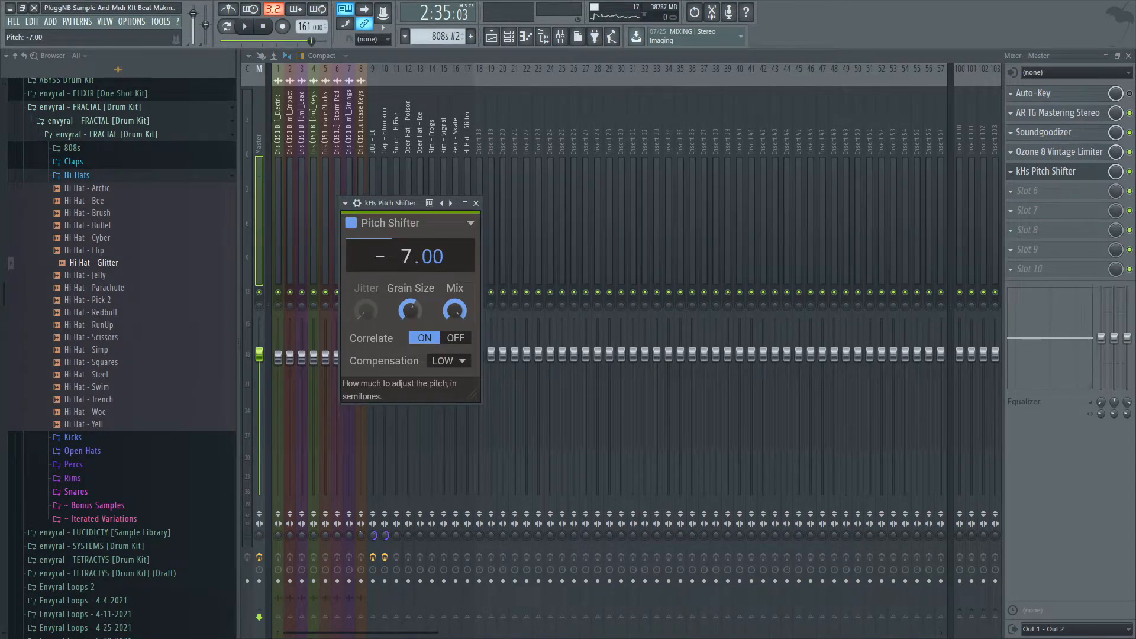
{"action": "key", "text": "space"}
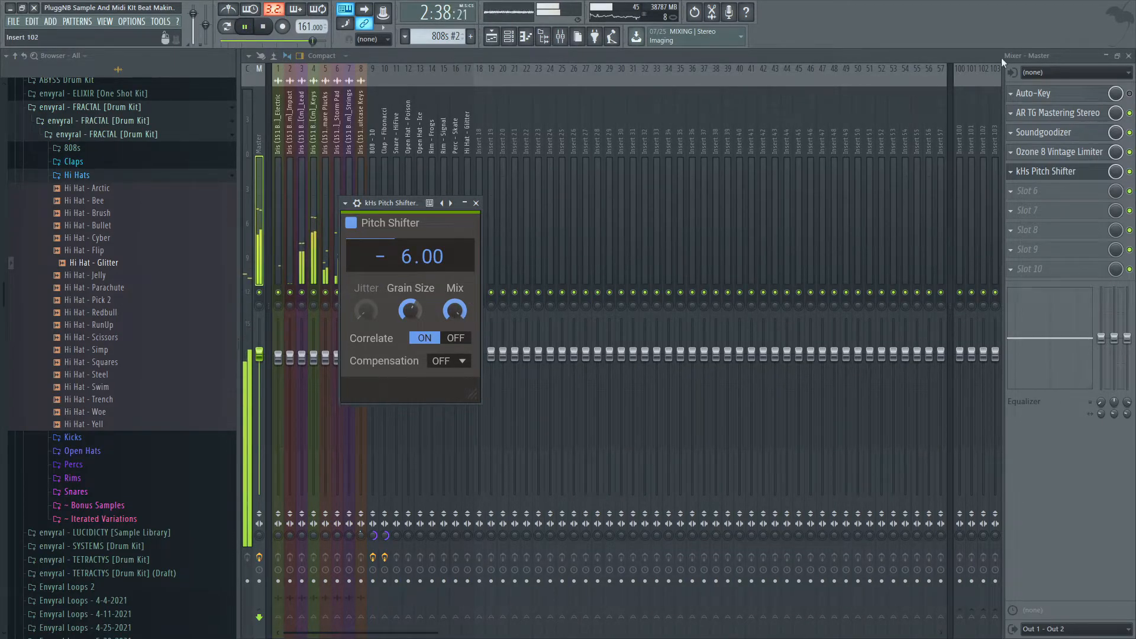
Step: Move kHs Pitch Shifter up to slot 2 of the Master and set its pitch to -3.00 with High compensation
{"action": "left_click_drag", "start_coordinate": [1123, 171], "coordinate": [1100, 117]}
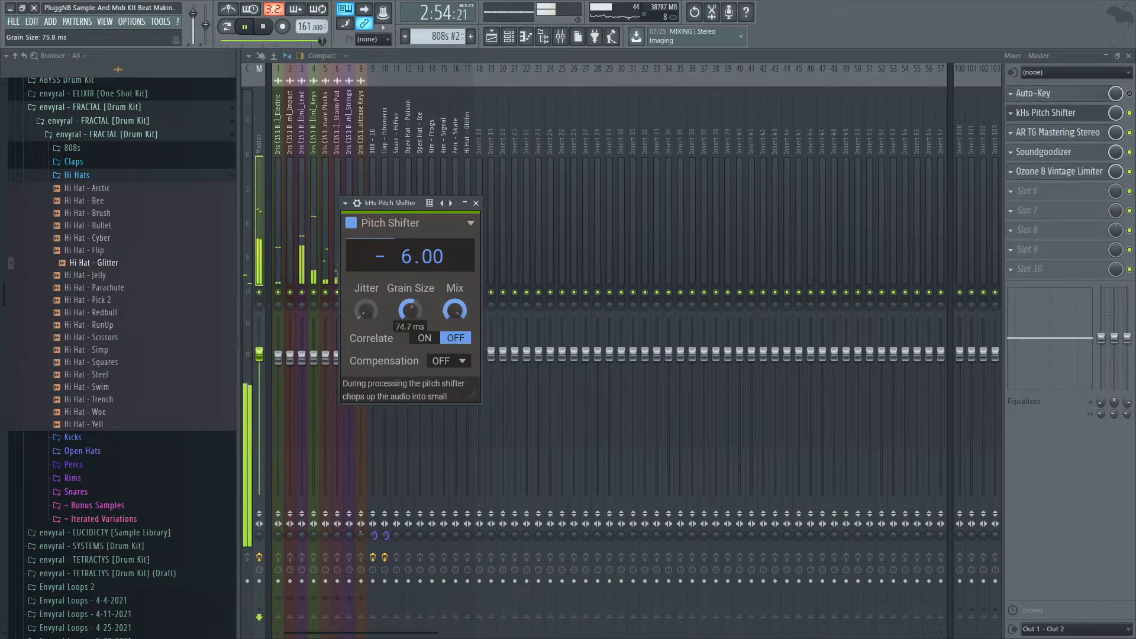
{"action": "left_click", "coordinate": [449, 358]}
{"action": "left_click", "coordinate": [449, 359]}
{"action": "left_click", "coordinate": [448, 361]}
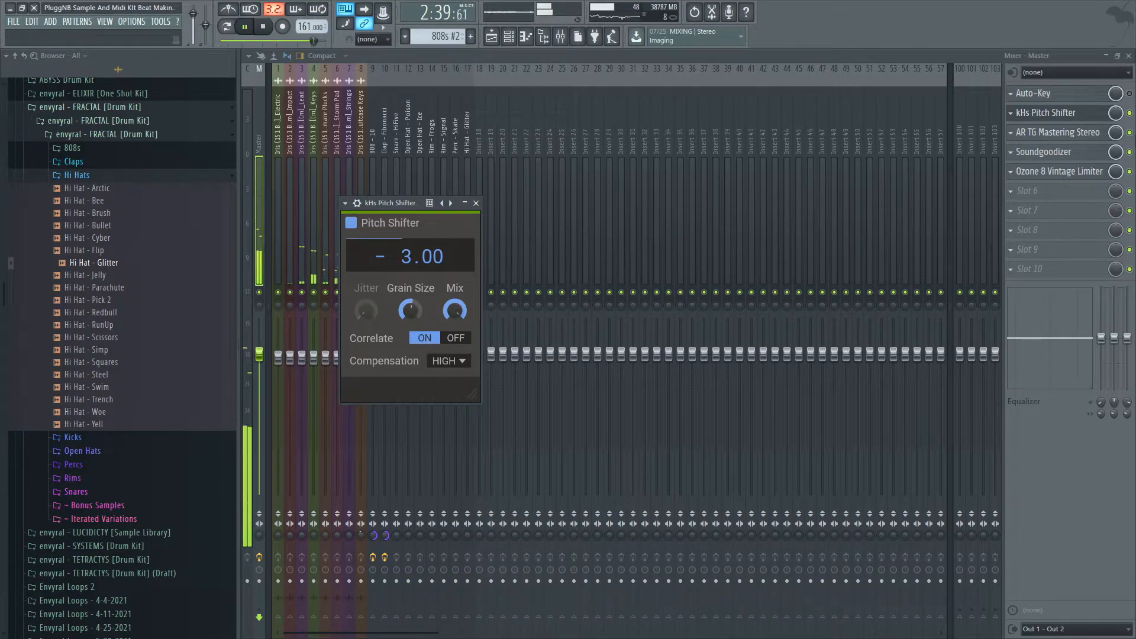
Step: Turn down the kHs Pitch Shifter mix level on the Master and create an automation clip for it
{"action": "left_click_drag", "start_coordinate": [1120, 115], "coordinate": [1120, 172]}
{"action": "right_click", "coordinate": [1120, 115]}
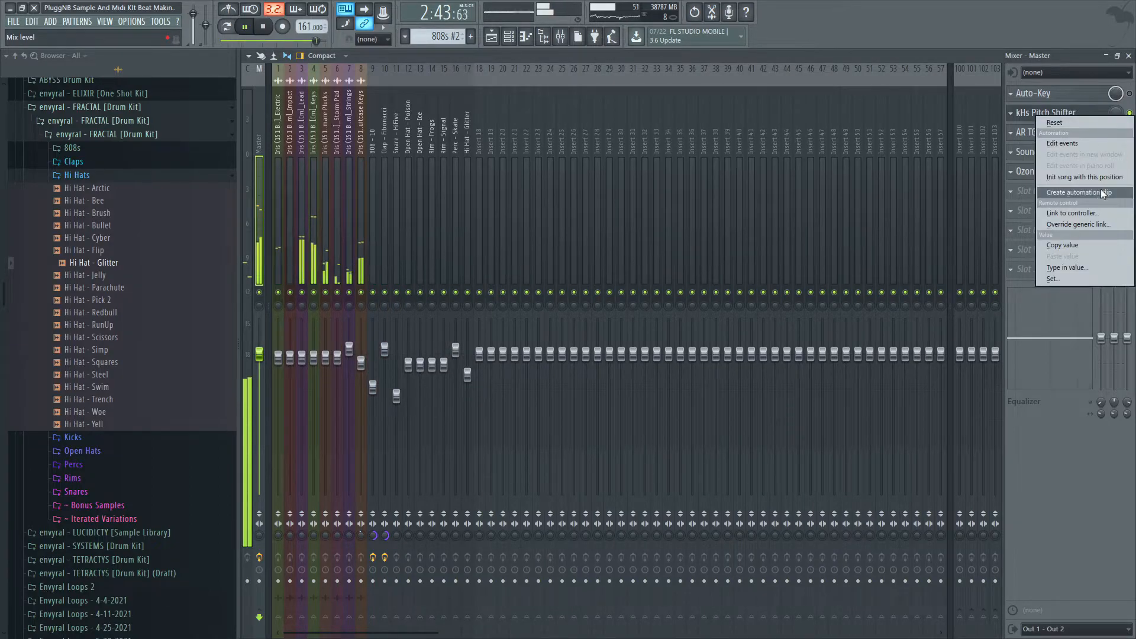
{"action": "left_click", "coordinate": [1105, 192]}
{"action": "left_click", "coordinate": [1106, 55]}
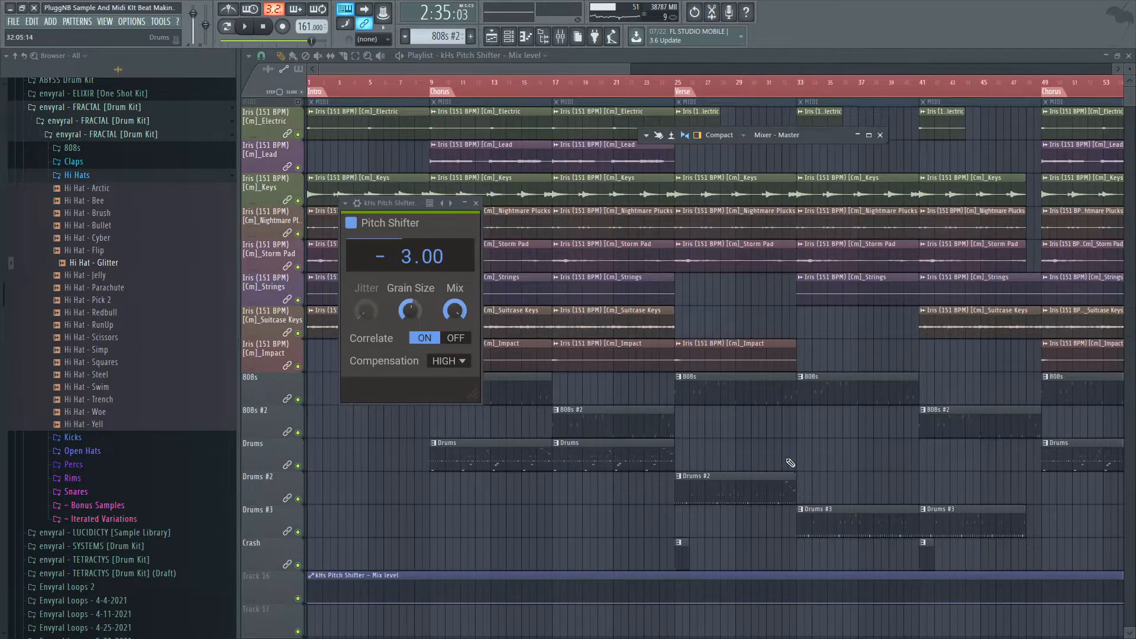
Step: Make the Pitch Shifter mix automation jump up at bar 105 and bend its falling segment to stay high until the end
{"action": "scroll", "coordinate": [681, 396], "scroll_direction": "down", "scroll_amount": 5}
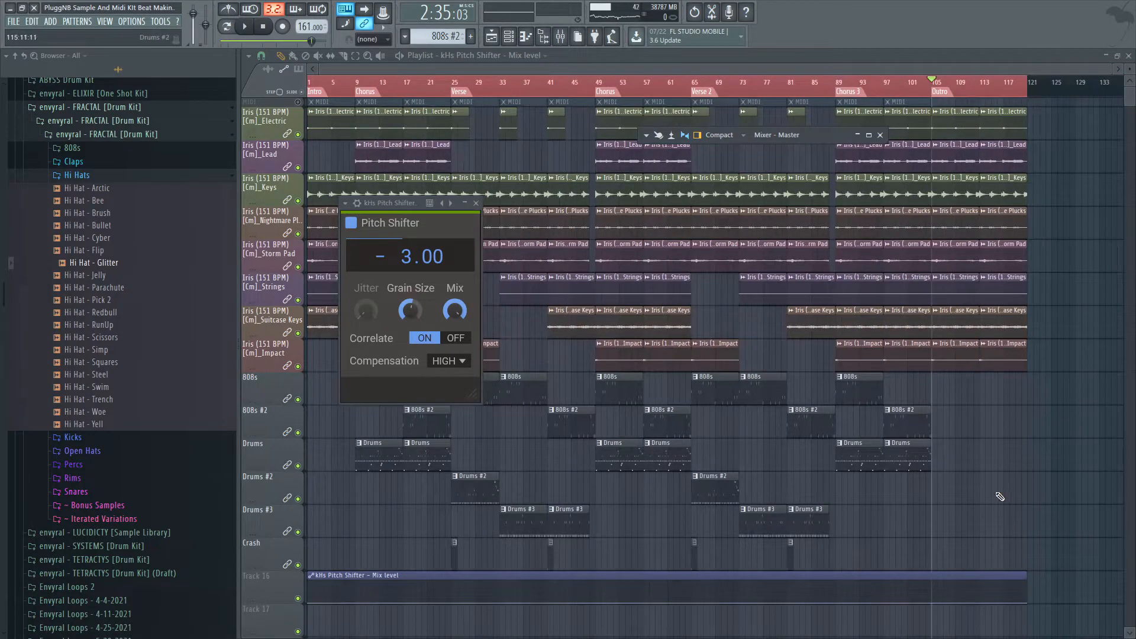
{"action": "right_click", "coordinate": [934, 602]}
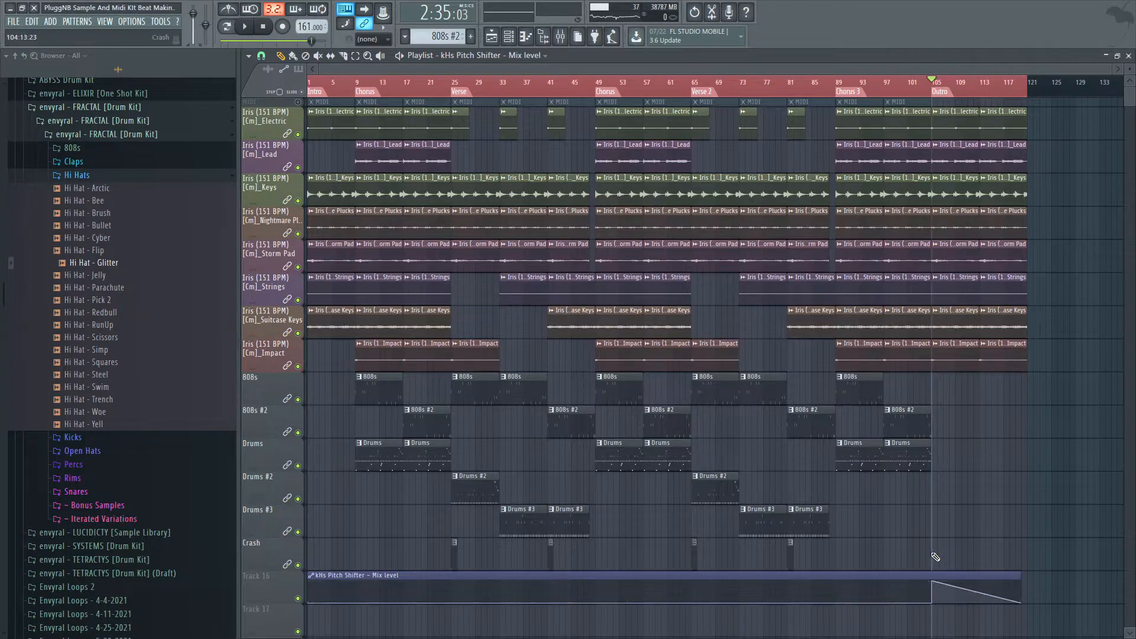
{"action": "key", "text": "space"}
{"action": "scroll", "coordinate": [934, 556], "scroll_direction": "up", "scroll_amount": 3}
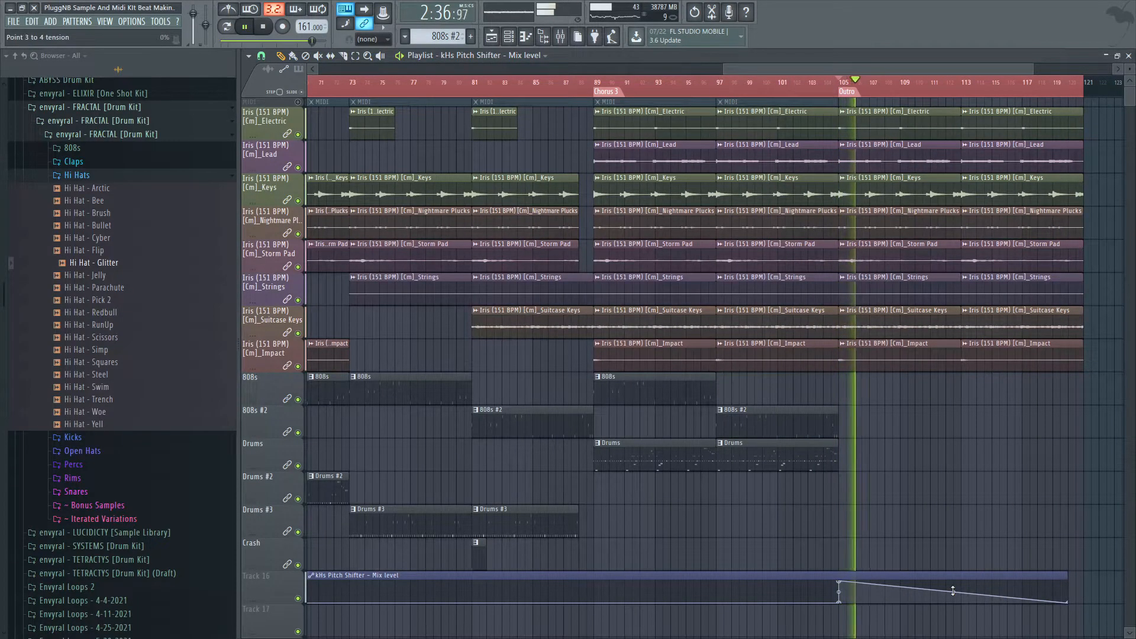
{"action": "left_click_drag", "start_coordinate": [952, 591], "coordinate": [953, 581]}
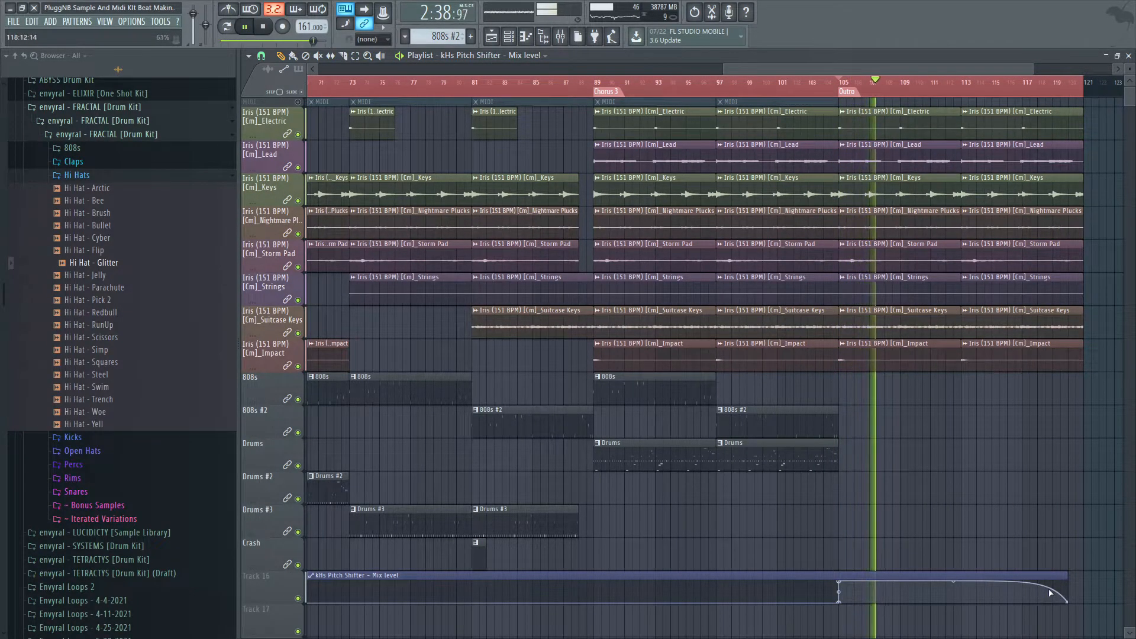
Step: Play the song's ending from bar 117 and check the Master track in the mixer
{"action": "scroll", "coordinate": [938, 317], "scroll_direction": "down", "scroll_amount": 3}
{"action": "left_click", "coordinate": [985, 83]}
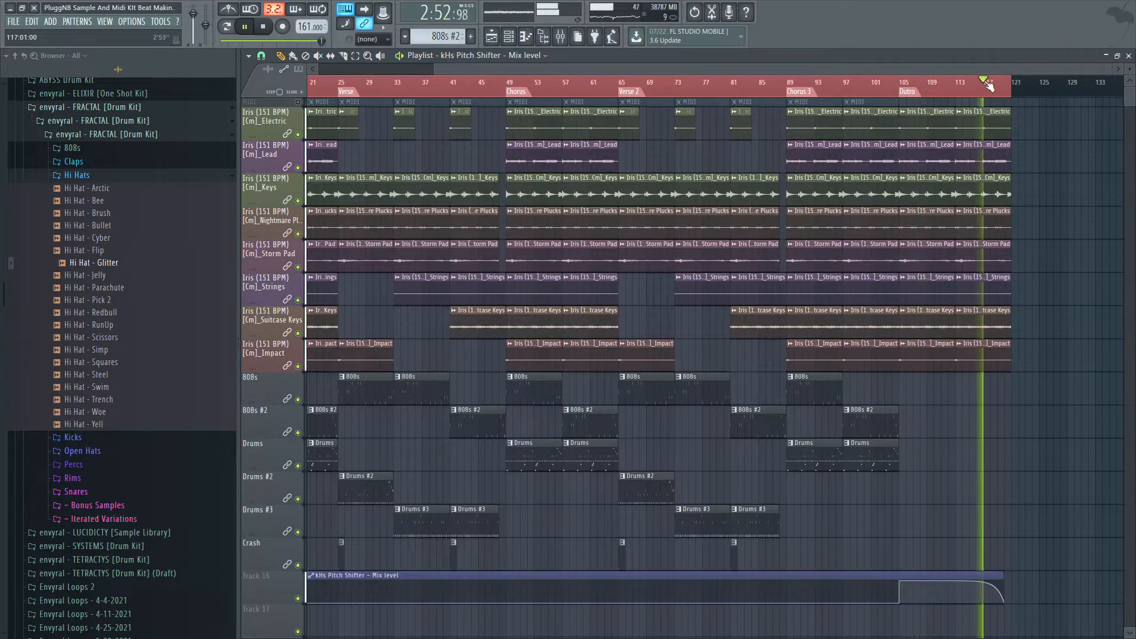
{"action": "left_click", "coordinate": [560, 36]}
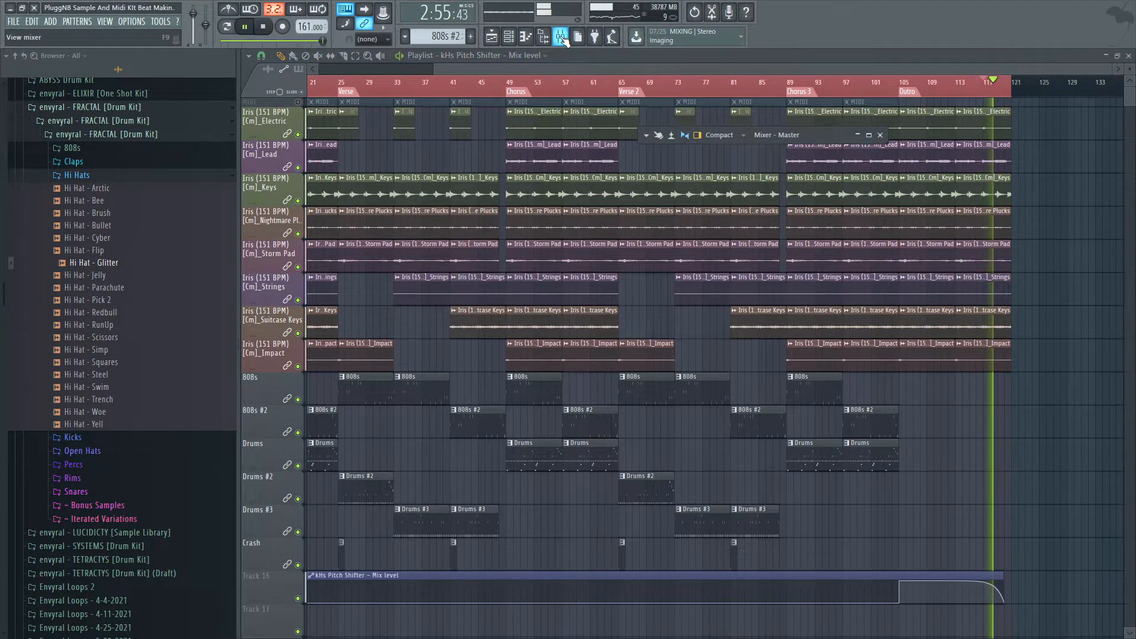
{"action": "left_click", "coordinate": [868, 134]}
{"action": "left_click", "coordinate": [1113, 57]}
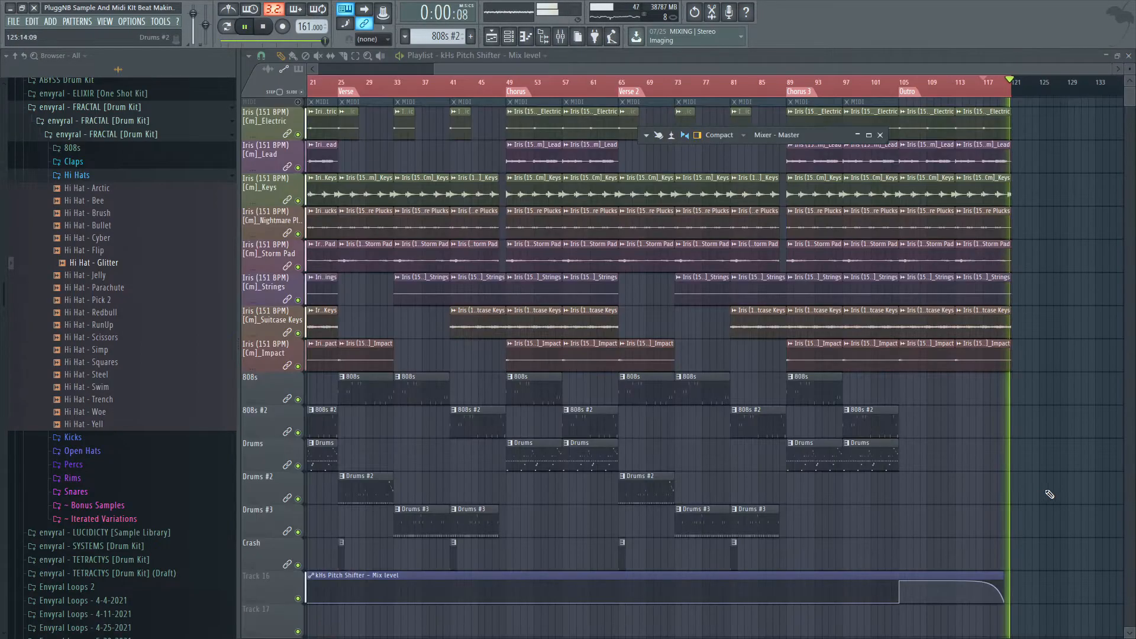
Step: Copy the two Drums clips of Chorus 3 into the Outro, starting at about bar 106
{"action": "key", "text": "space"}
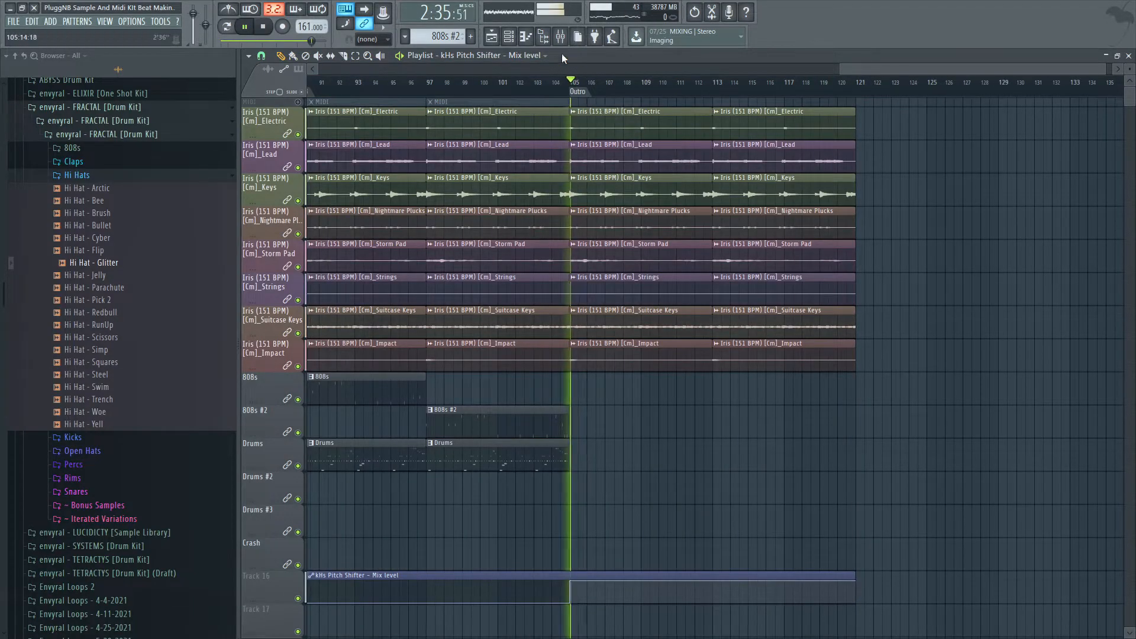
{"action": "key", "text": "F9"}
{"action": "left_click_drag", "start_coordinate": [481, 446], "coordinate": [587, 463]}
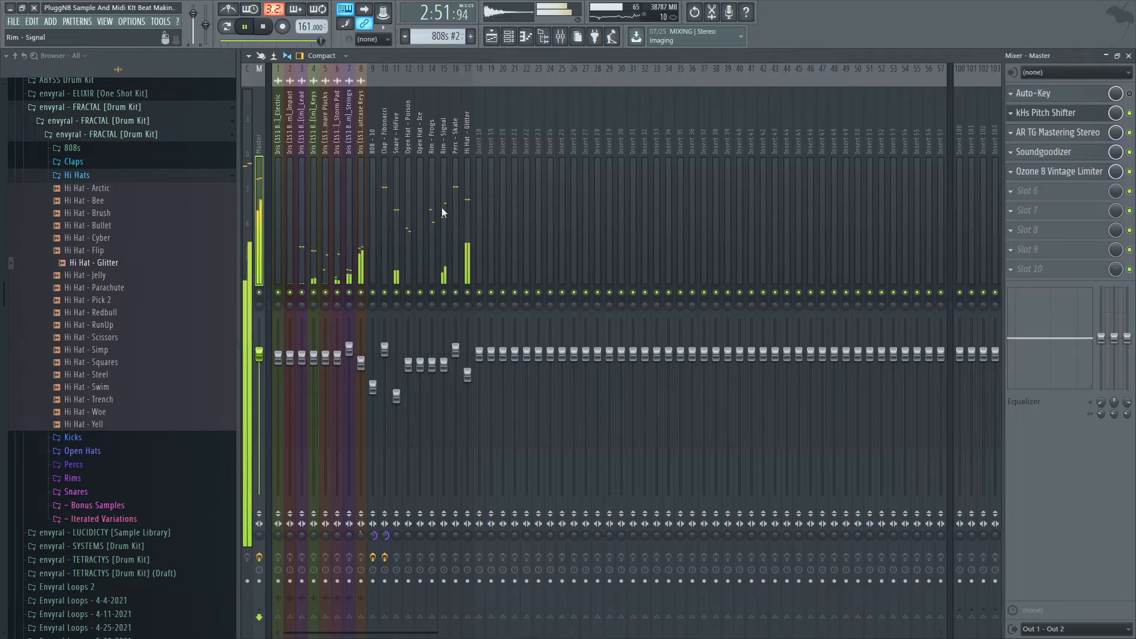
Step: Create an automation clip for the Master track's volume and return to the playlist
{"action": "right_click", "coordinate": [259, 357]}
{"action": "left_click", "coordinate": [303, 436]}
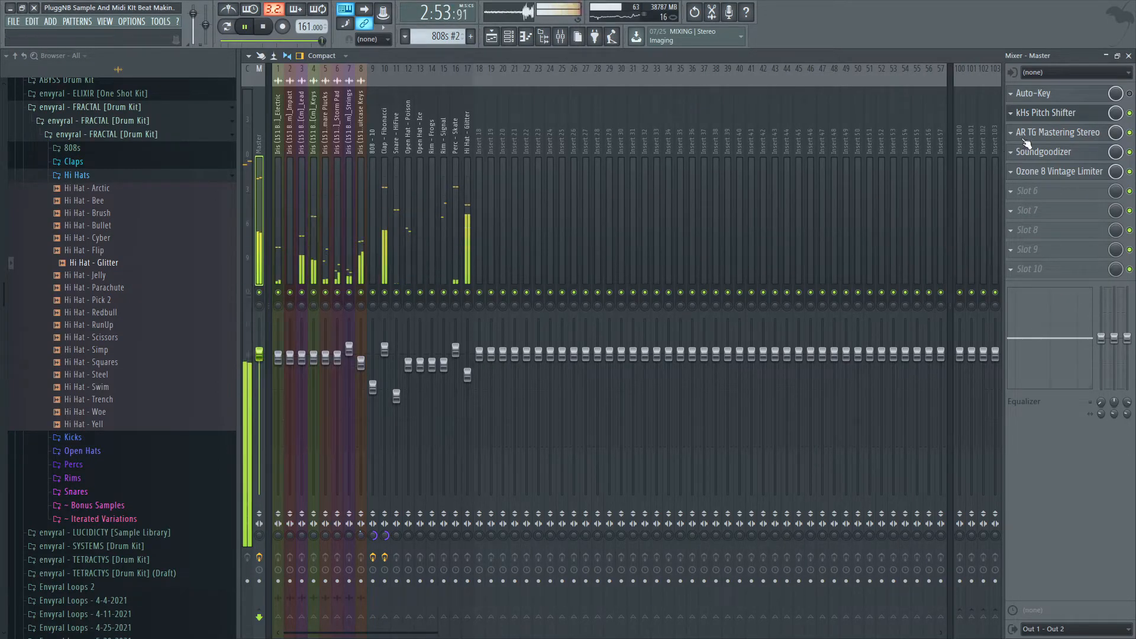
{"action": "left_click", "coordinate": [1128, 55]}
Step: Copy the Master volume automation's end value to a new point and curve a fade-out from about bar 111 to the end
{"action": "scroll", "coordinate": [828, 414], "scroll_direction": "down", "scroll_amount": 4}
{"action": "key", "text": "space"}
{"action": "right_click", "coordinate": [1029, 479]}
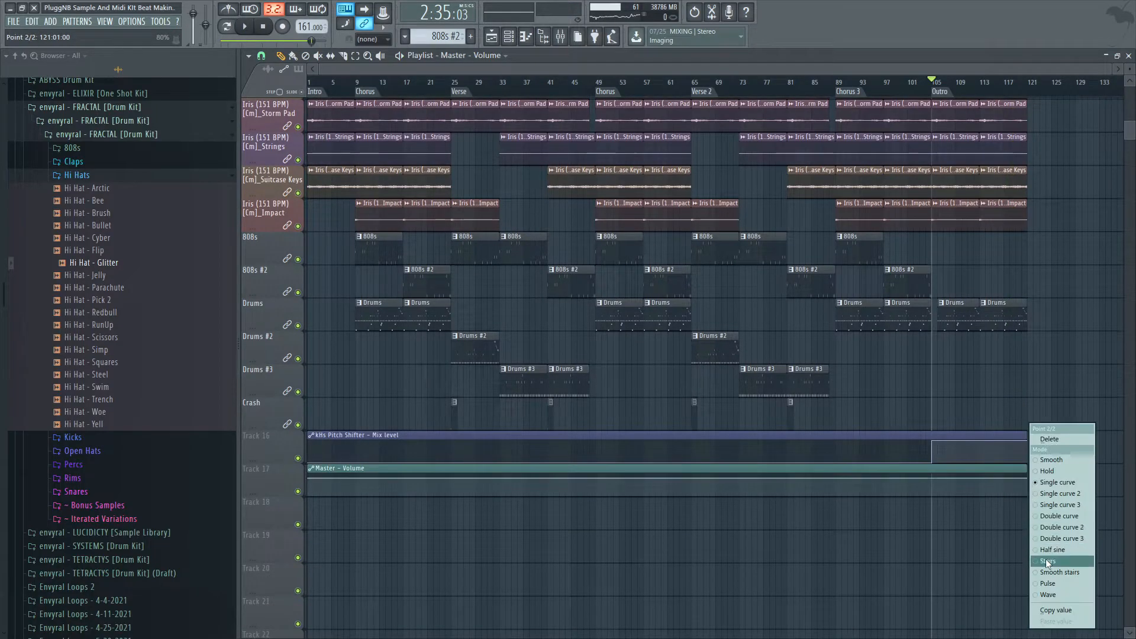
{"action": "left_click", "coordinate": [1047, 608]}
{"action": "scroll", "coordinate": [946, 523], "scroll_direction": "up", "scroll_amount": 3}
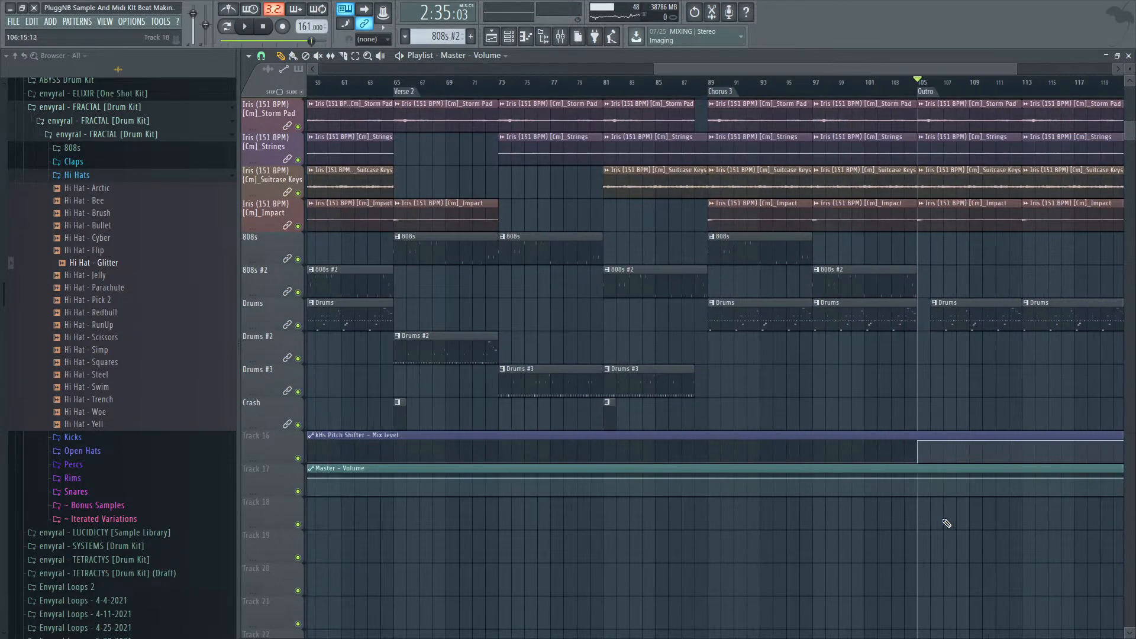
{"action": "left_click", "coordinate": [920, 483]}
{"action": "right_click", "coordinate": [920, 483]}
{"action": "left_click", "coordinate": [937, 621]}
{"action": "scroll", "coordinate": [930, 566], "scroll_direction": "down", "scroll_amount": 3}
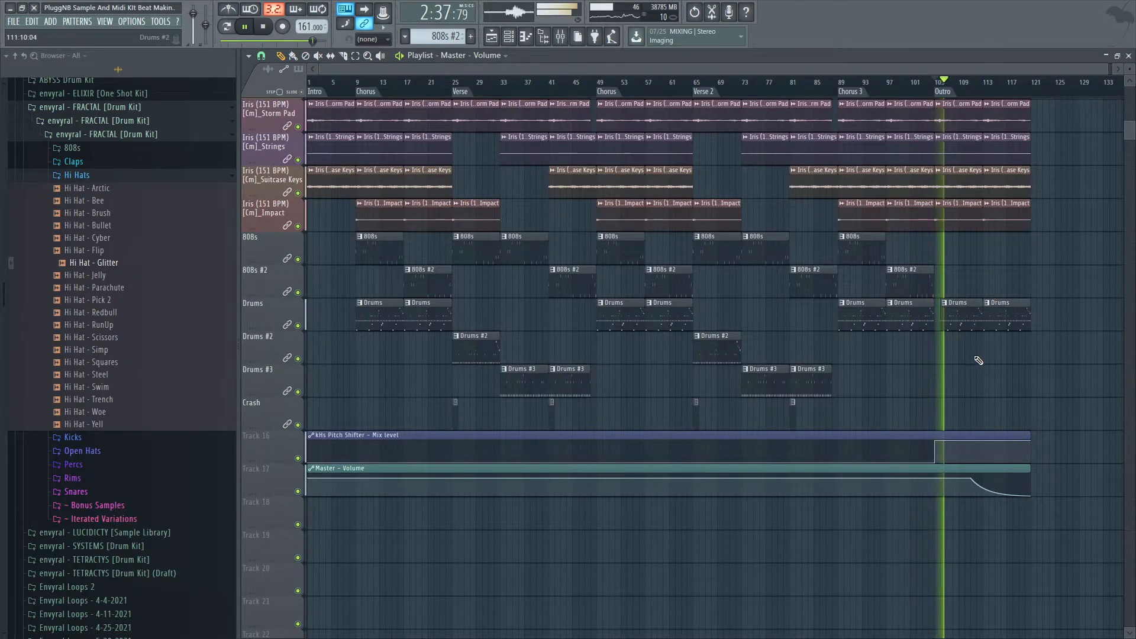
Step: Remove the two Drums clips from the Outro and place a Crash clip at bar 105
{"action": "scroll", "coordinate": [953, 350], "scroll_direction": "up", "scroll_amount": 2}
{"action": "scroll", "coordinate": [945, 325], "scroll_direction": "down", "scroll_amount": 1}
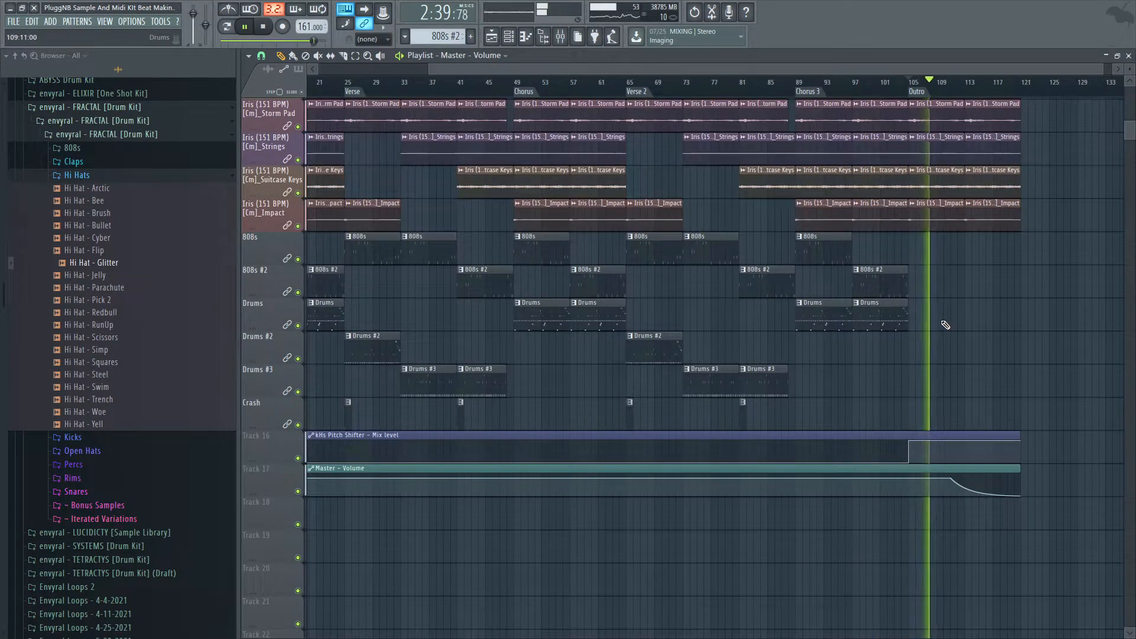
{"action": "scroll", "coordinate": [763, 363], "scroll_direction": "down", "scroll_amount": 1}
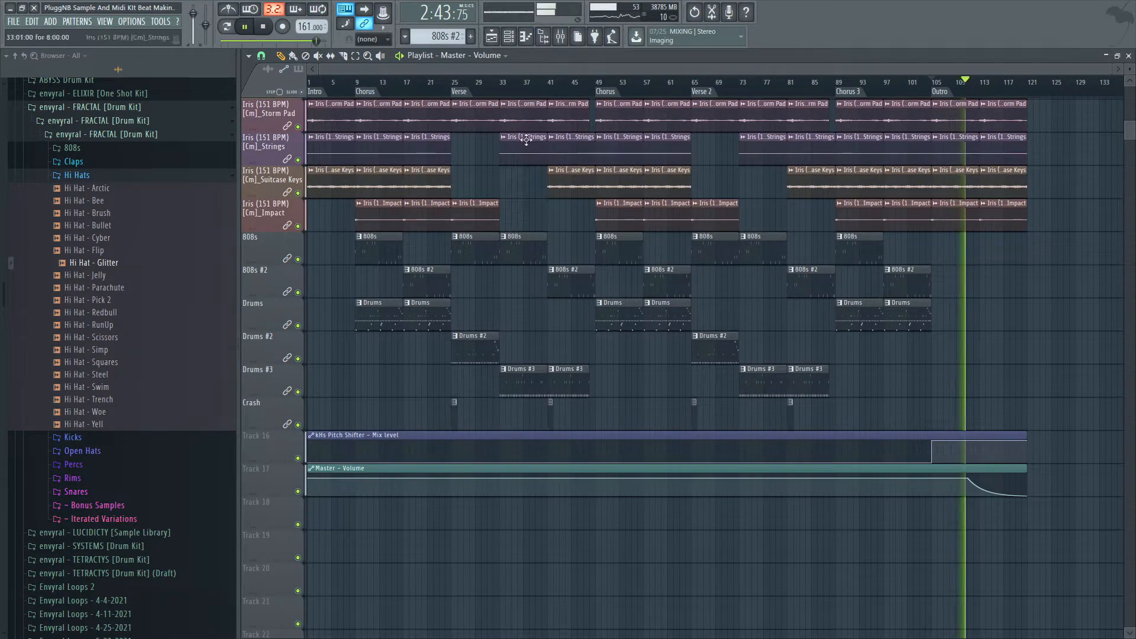
{"action": "left_click", "coordinate": [937, 409]}
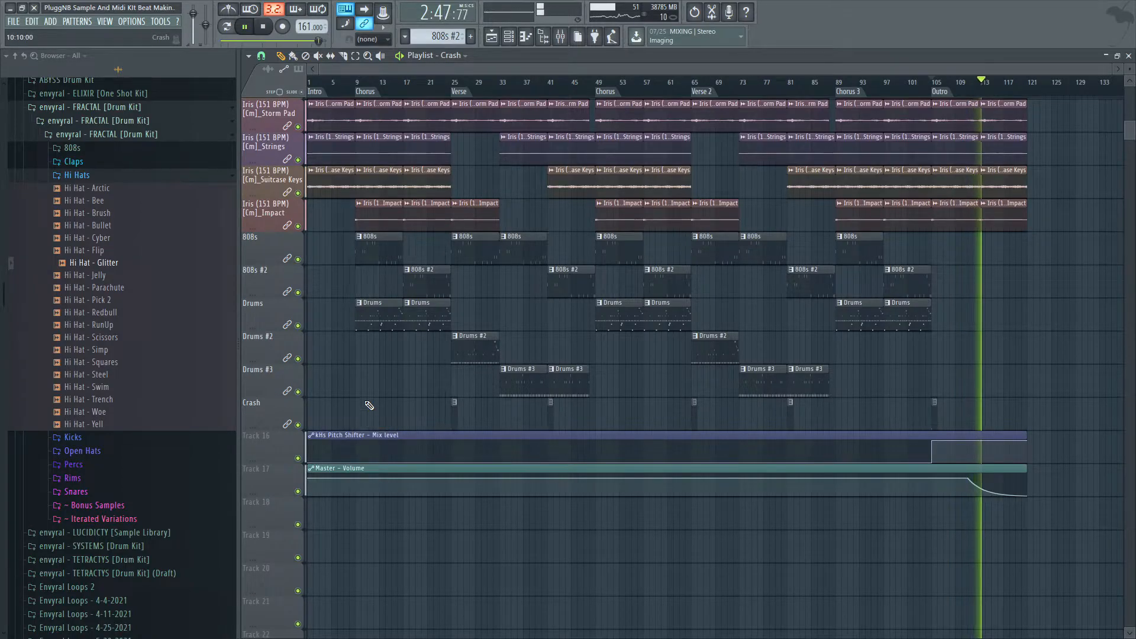
{"action": "key", "text": "space"}
{"action": "key", "text": "space"}
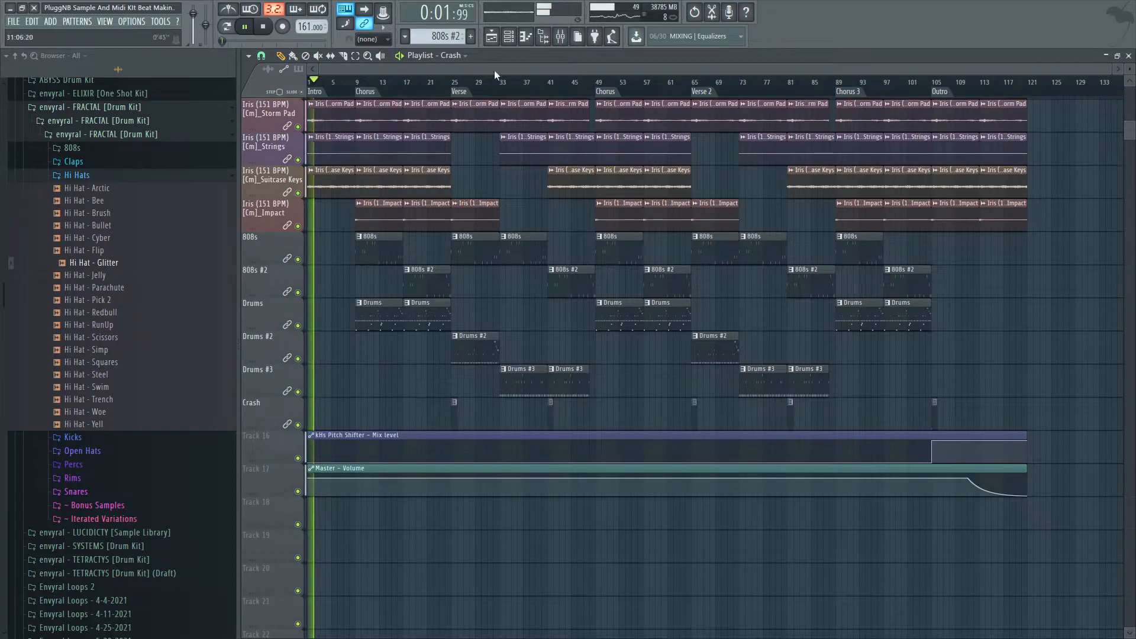
Step: Create a new pattern named Prod Tag and insert an empty track for it below the Crash track
{"action": "left_click", "coordinate": [471, 36]}
{"action": "type", "text": "Pr"}
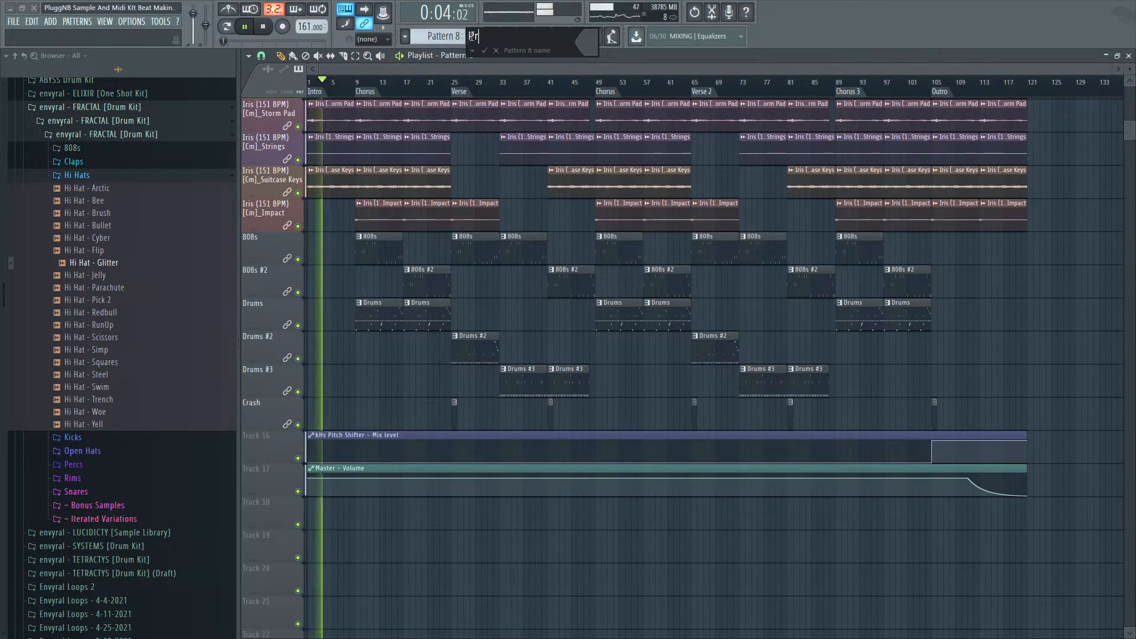
{"action": "type", "text": "od Tag"}
{"action": "key", "text": "Return"}
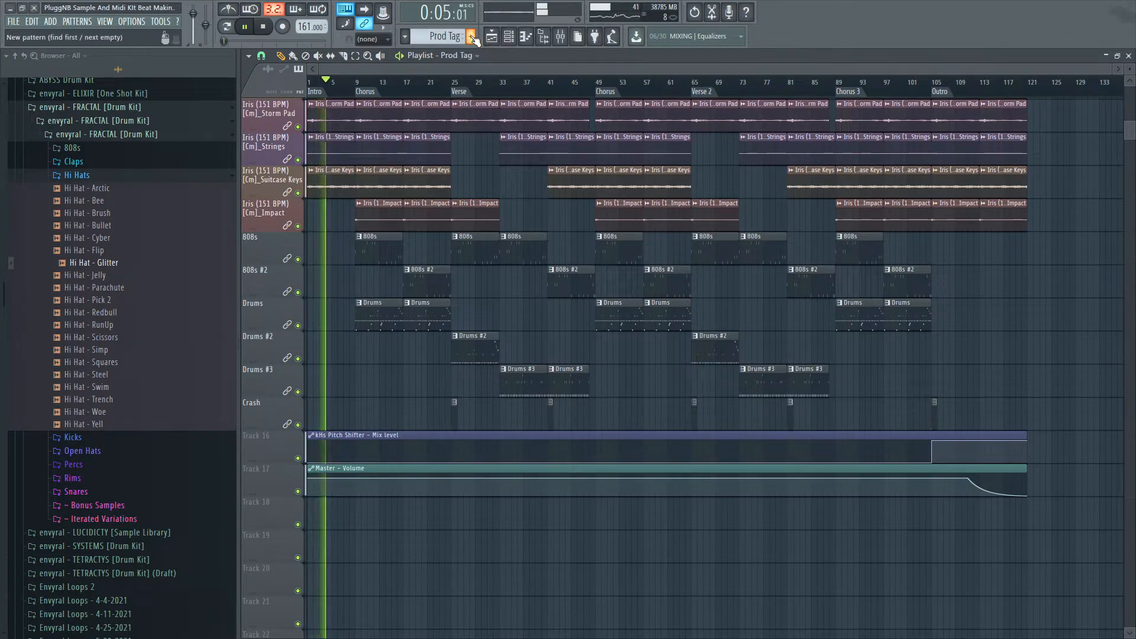
{"action": "right_click", "coordinate": [254, 448]}
{"action": "left_click", "coordinate": [292, 583]}
{"action": "left_click", "coordinate": [350, 448]}
Step: Lock the Prod Tag, Pitch Shifter mix level and Master volume tracks to their content
{"action": "right_click", "coordinate": [272, 457]}
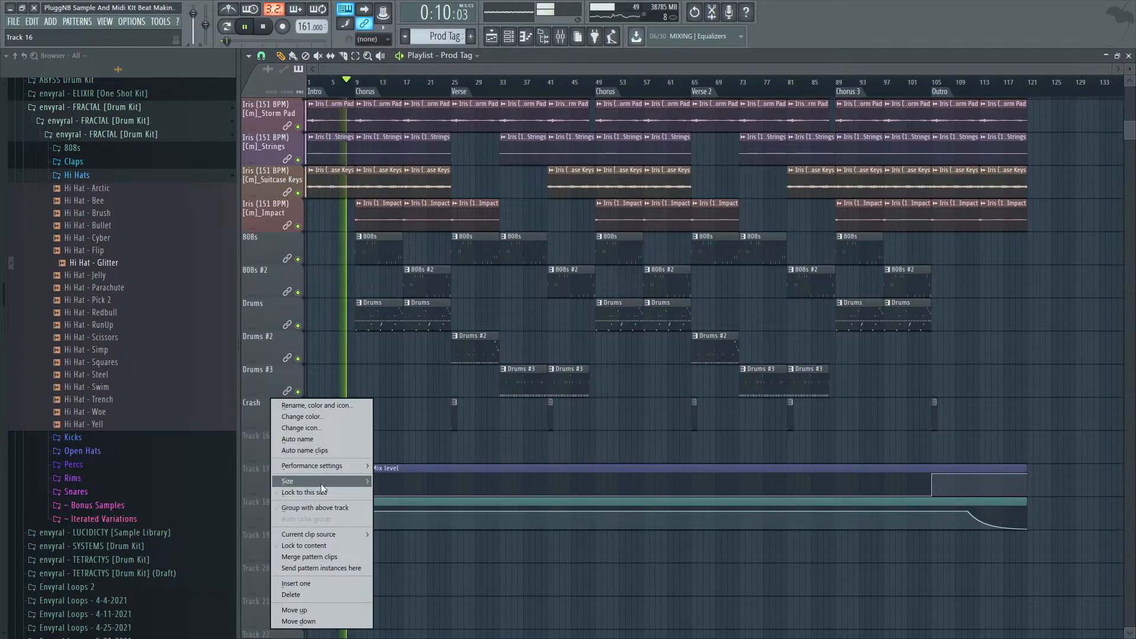
{"action": "mouse_move", "coordinate": [330, 469]}
{"action": "left_click", "coordinate": [311, 545]}
{"action": "right_click", "coordinate": [286, 478]}
{"action": "left_click", "coordinate": [300, 545]}
{"action": "right_click", "coordinate": [279, 513]}
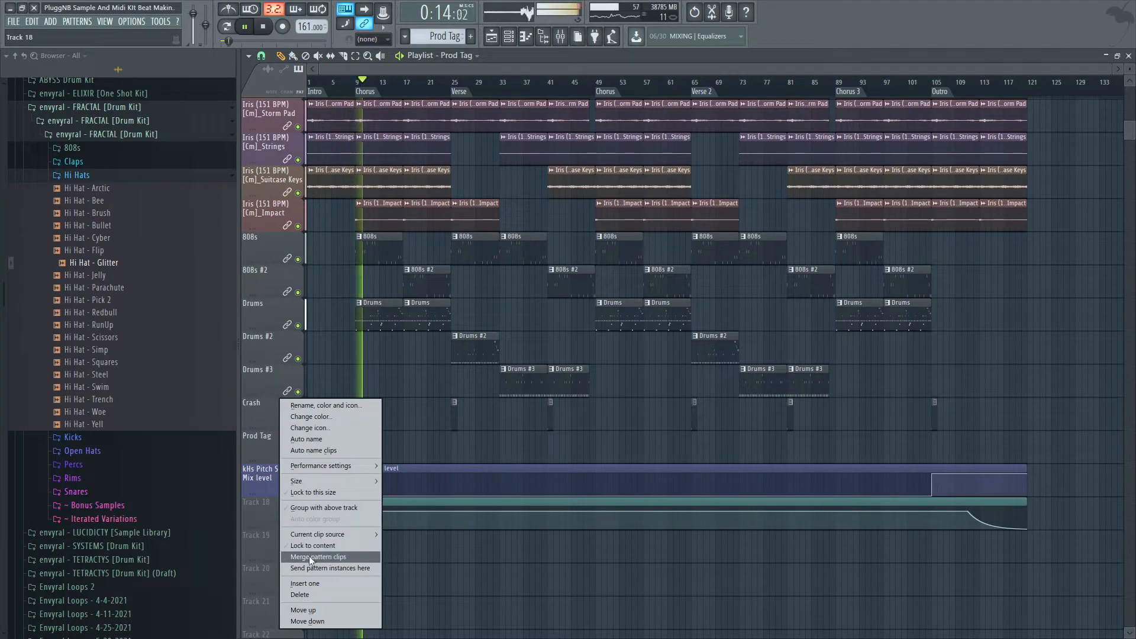
{"action": "left_click", "coordinate": [310, 552]}
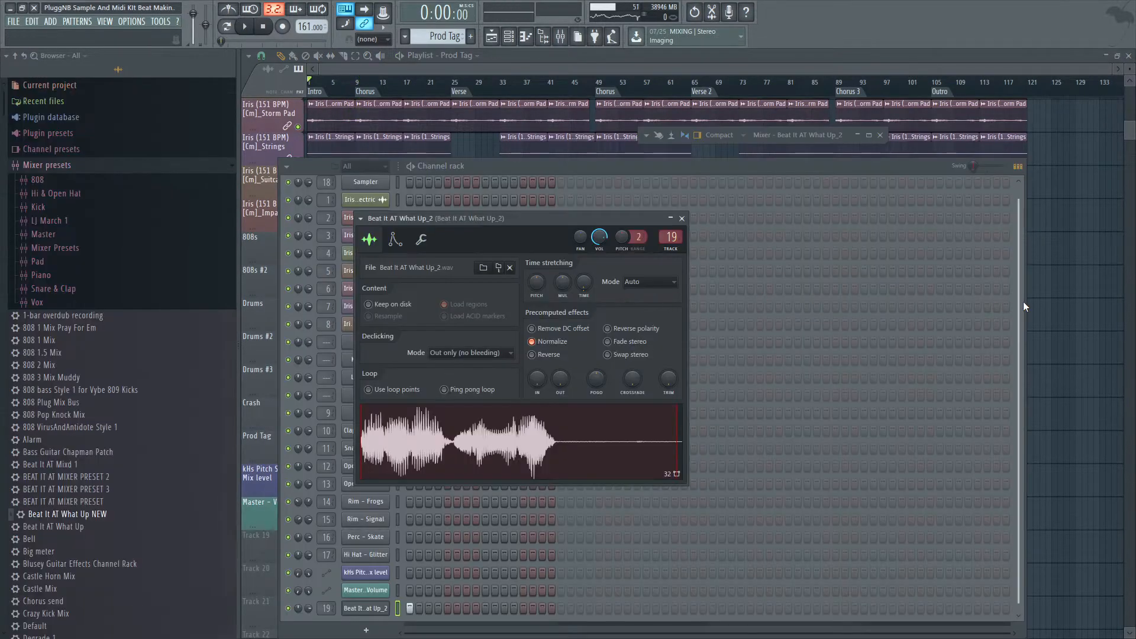
Step: Close the tag sample's channel window and play the song from about bar 8 to hear the Prod Tag clip
{"action": "left_click", "coordinate": [1031, 310]}
{"action": "key", "text": "space"}
{"action": "left_click", "coordinate": [349, 80]}
{"action": "key", "text": "space"}
{"action": "key", "text": "space"}
Step: Lower the Beat It AT What Up_2 mixer track to -6.0 dB during playback and return to the playlist
{"action": "left_click", "coordinate": [559, 43]}
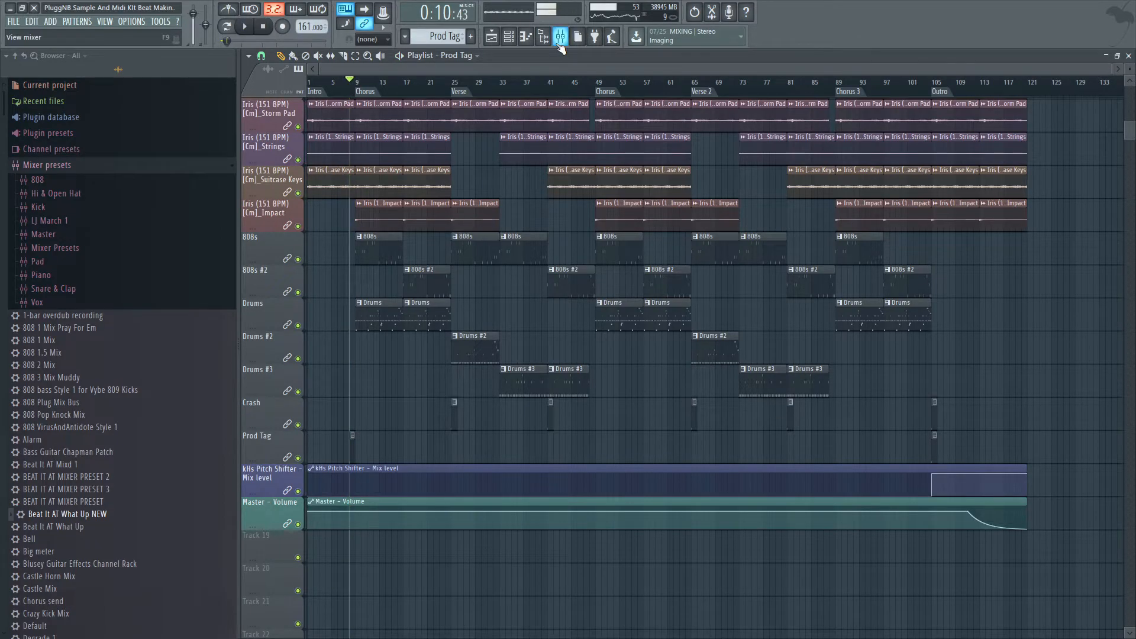
{"action": "left_click", "coordinate": [869, 135]}
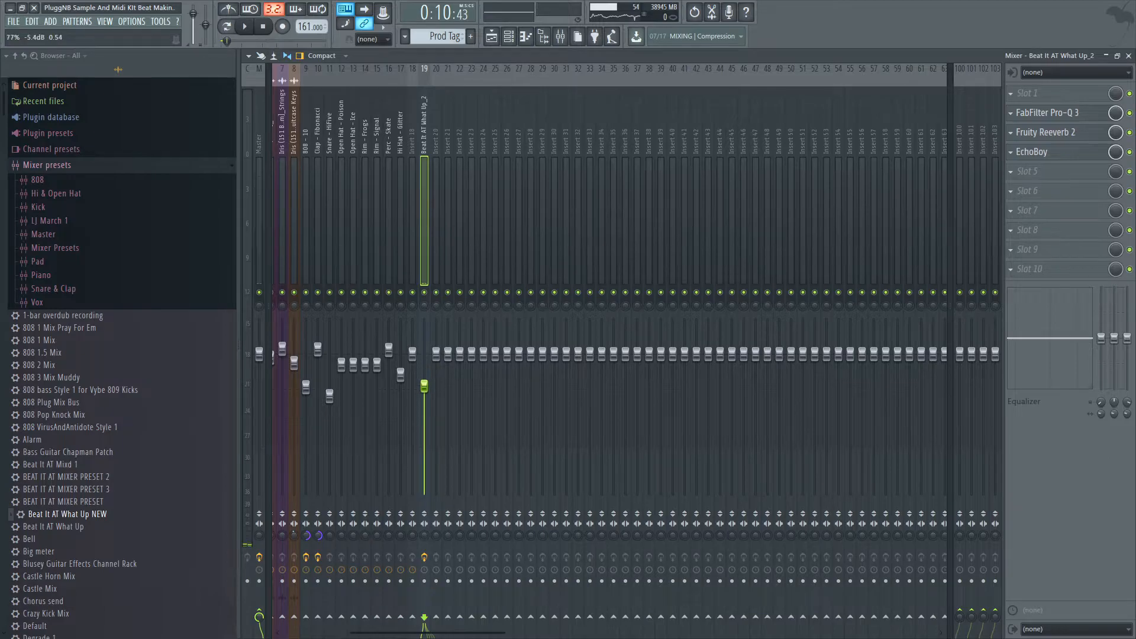
{"action": "key", "text": "space"}
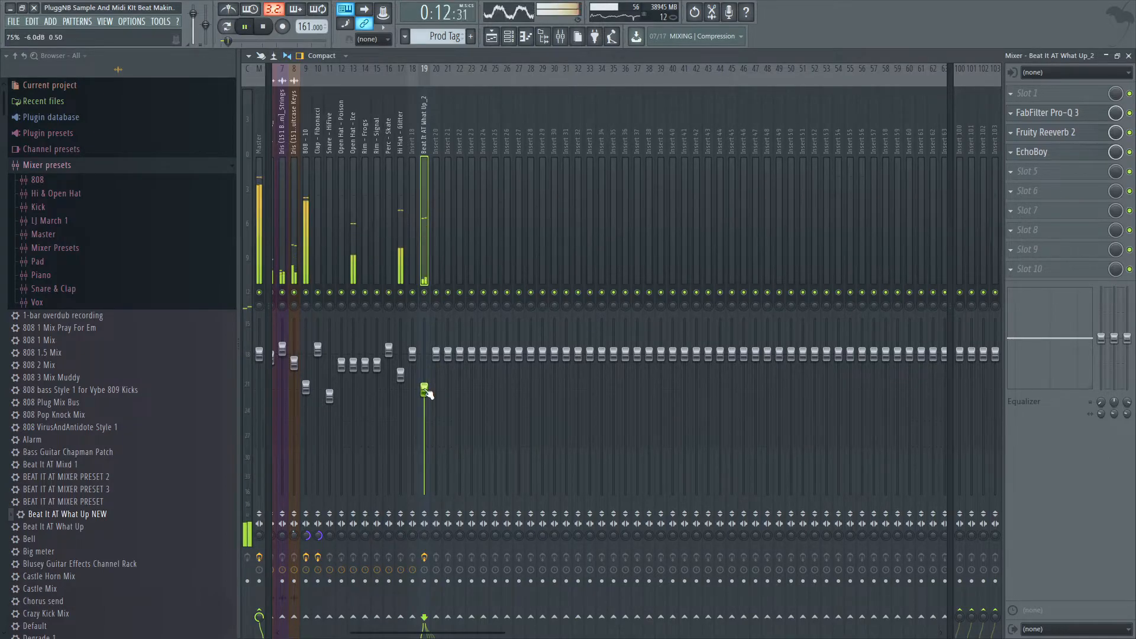
{"action": "left_click", "coordinate": [1106, 55]}
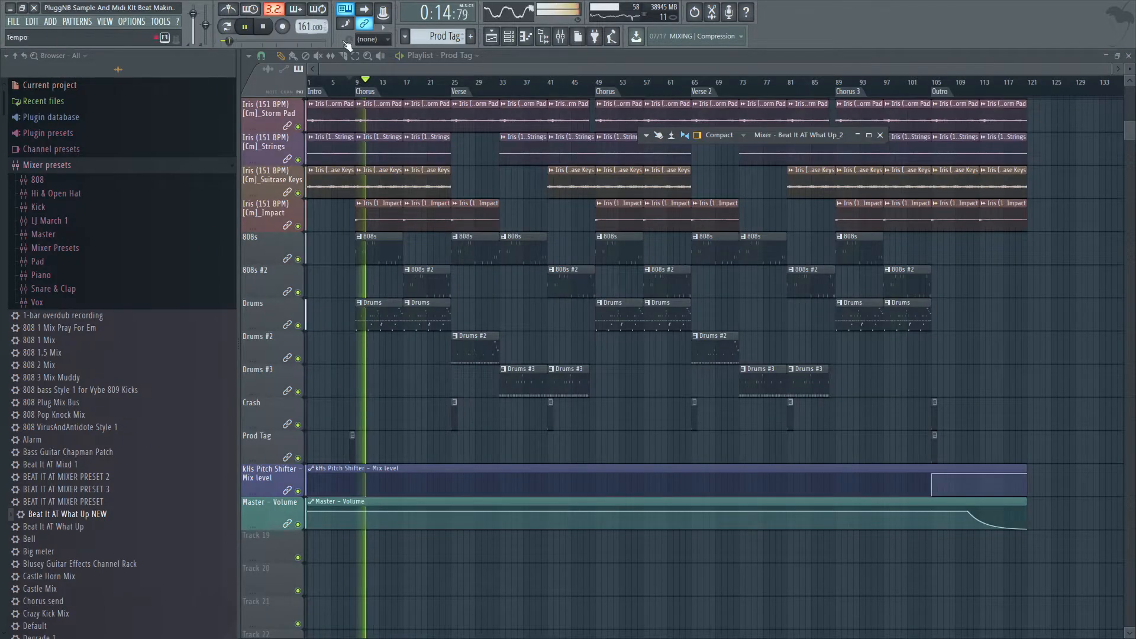
Step: Select the whole arrangement and hide the browser to give the playlist the full width
{"action": "right_click", "coordinate": [486, 437]}
{"action": "key", "text": "ctrl+a"}
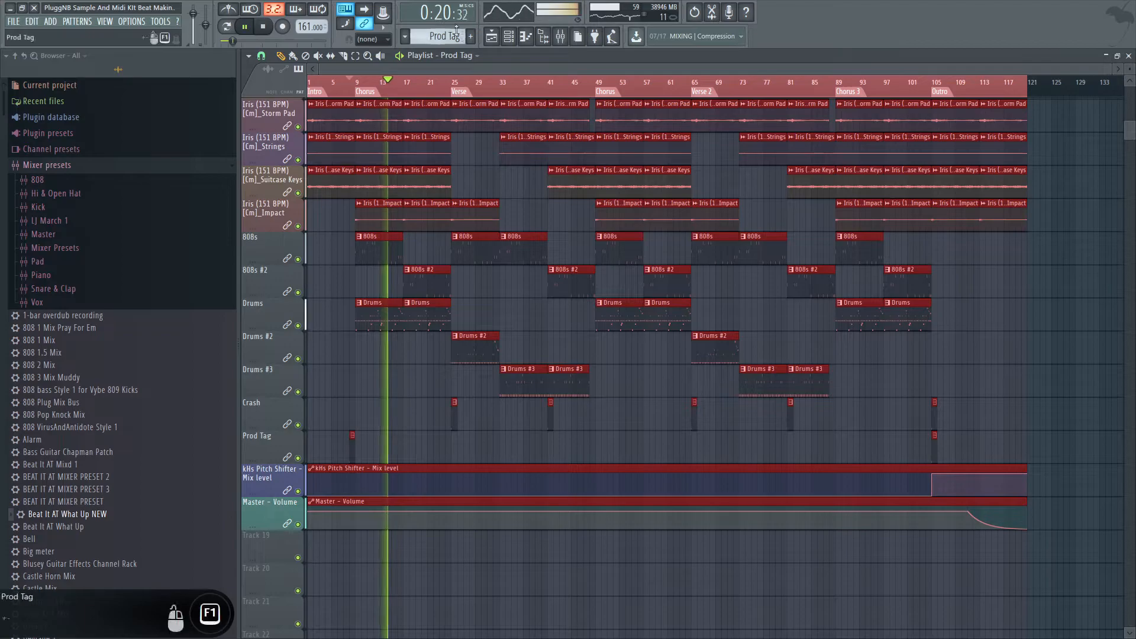
{"action": "left_click", "coordinate": [543, 37]}
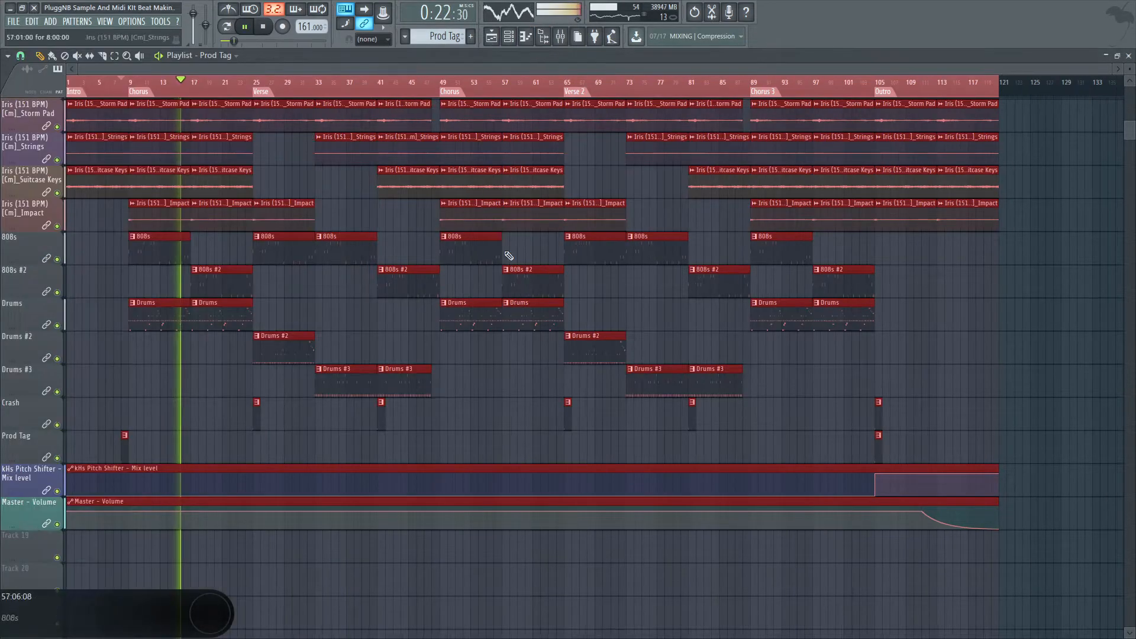
{"action": "scroll", "coordinate": [507, 370], "scroll_direction": "up", "scroll_amount": 3}
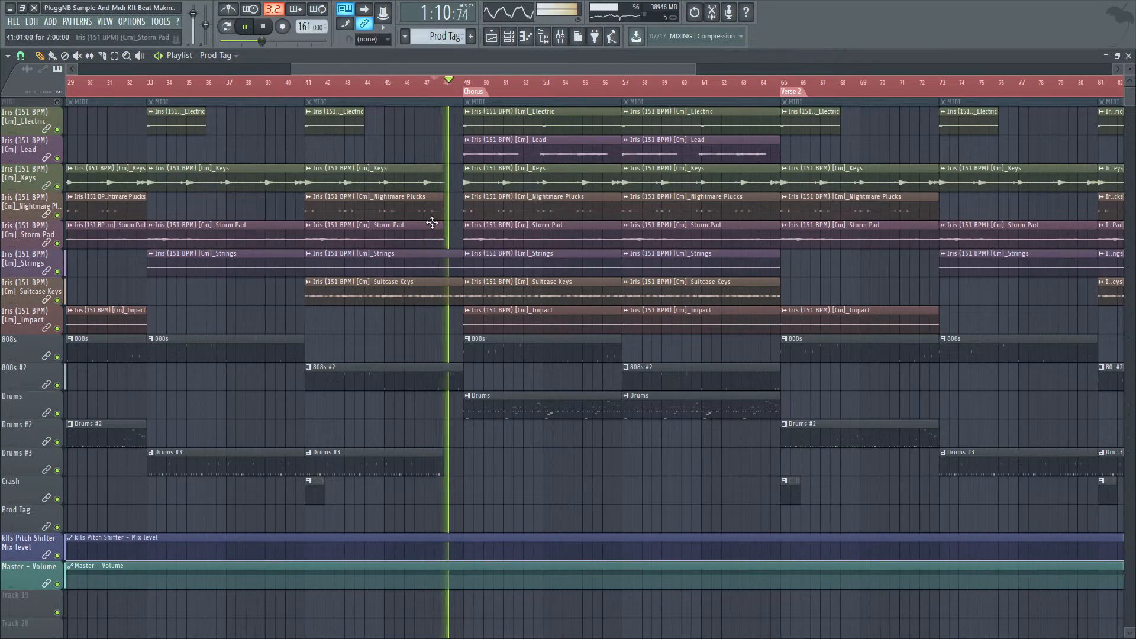
{"action": "scroll", "coordinate": [436, 239], "scroll_direction": "down", "scroll_amount": 5}
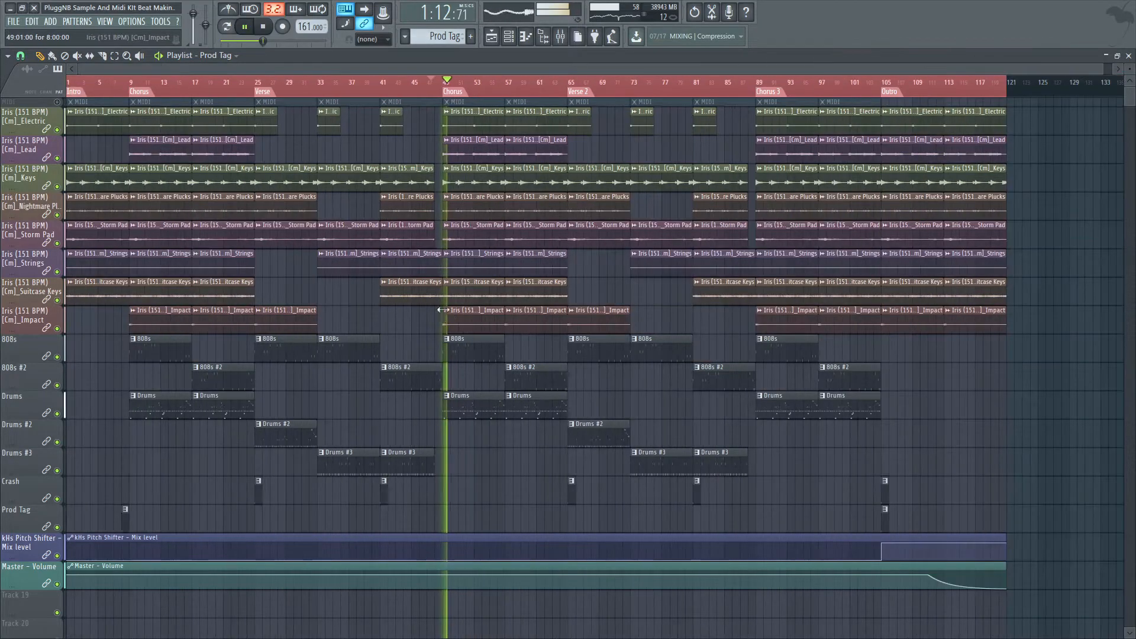
Step: Insert a track above Drums, put the 808s #2 clip from bar 41 on it and make that clip unique
{"action": "key", "text": "space"}
{"action": "right_click", "coordinate": [35, 400]}
{"action": "left_click", "coordinate": [64, 575]}
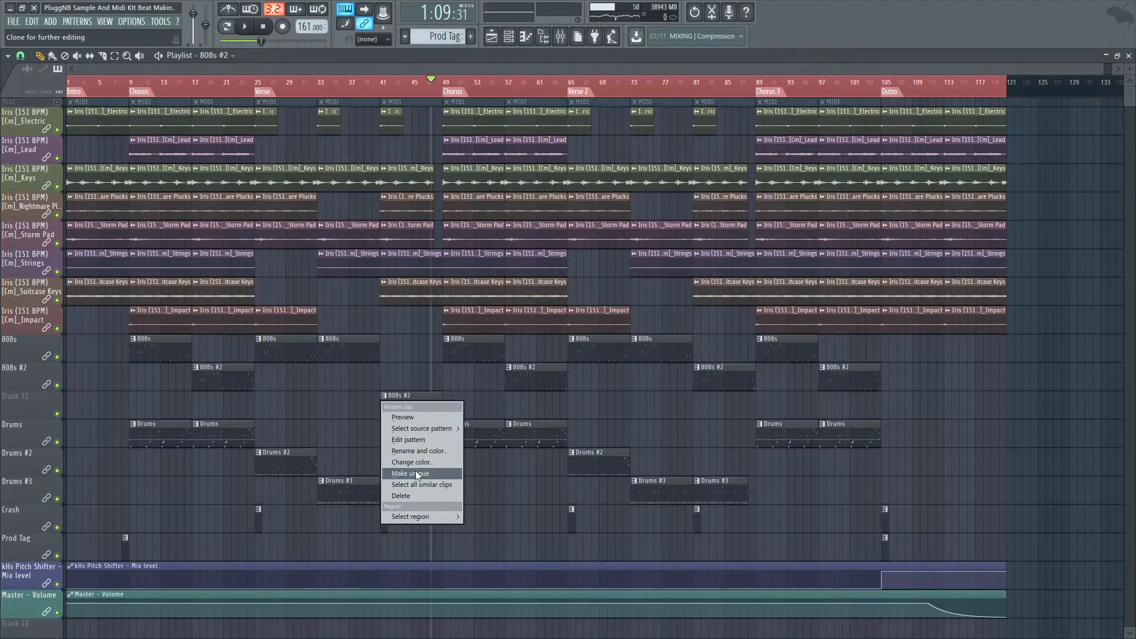
{"action": "left_click", "coordinate": [416, 472]}
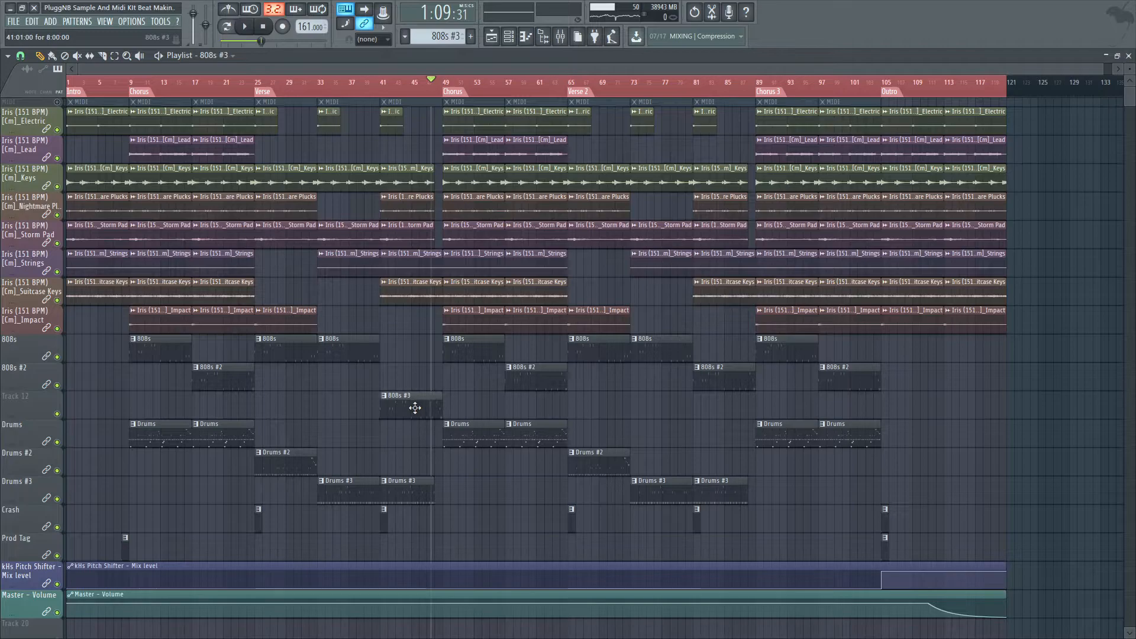
Step: Raise the C#5 note near the end of bar 8 in the 808s #3 pattern an octave to C#6
{"action": "key", "text": "space"}
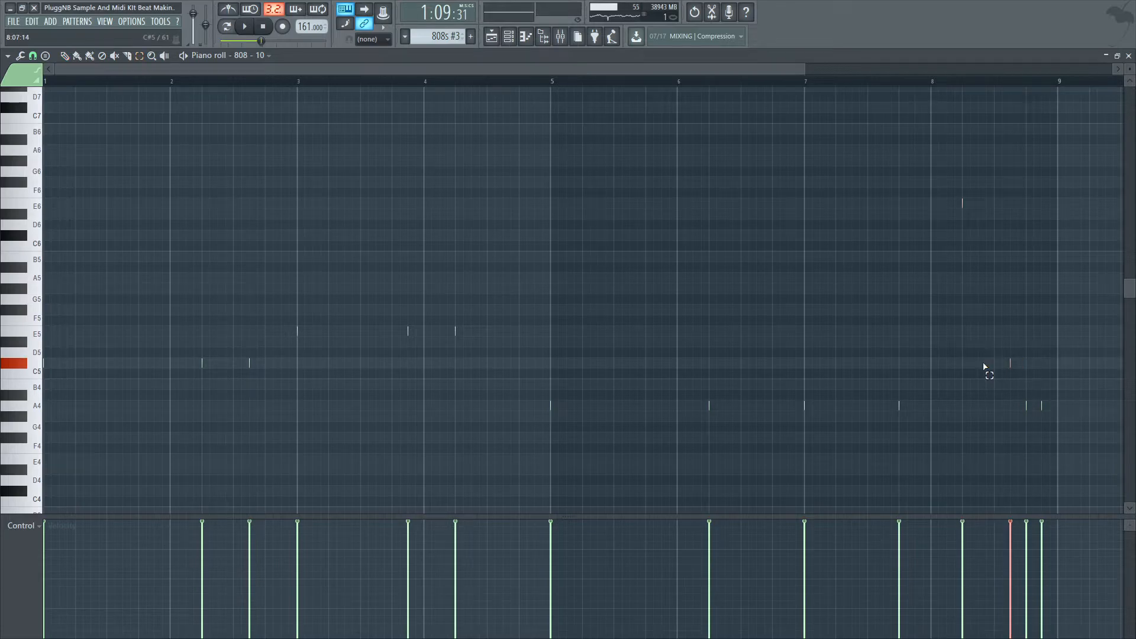
{"action": "scroll", "coordinate": [1036, 332], "scroll_direction": "up", "scroll_amount": 3}
{"action": "key", "text": "space"}
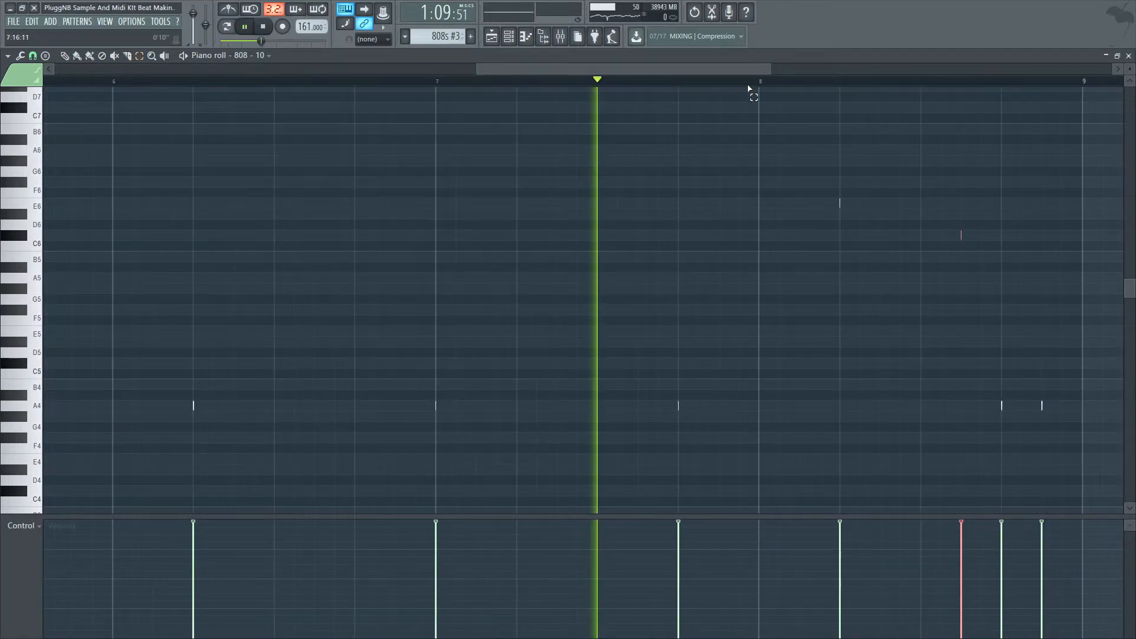
{"action": "left_click_drag", "start_coordinate": [765, 67], "coordinate": [798, 66]}
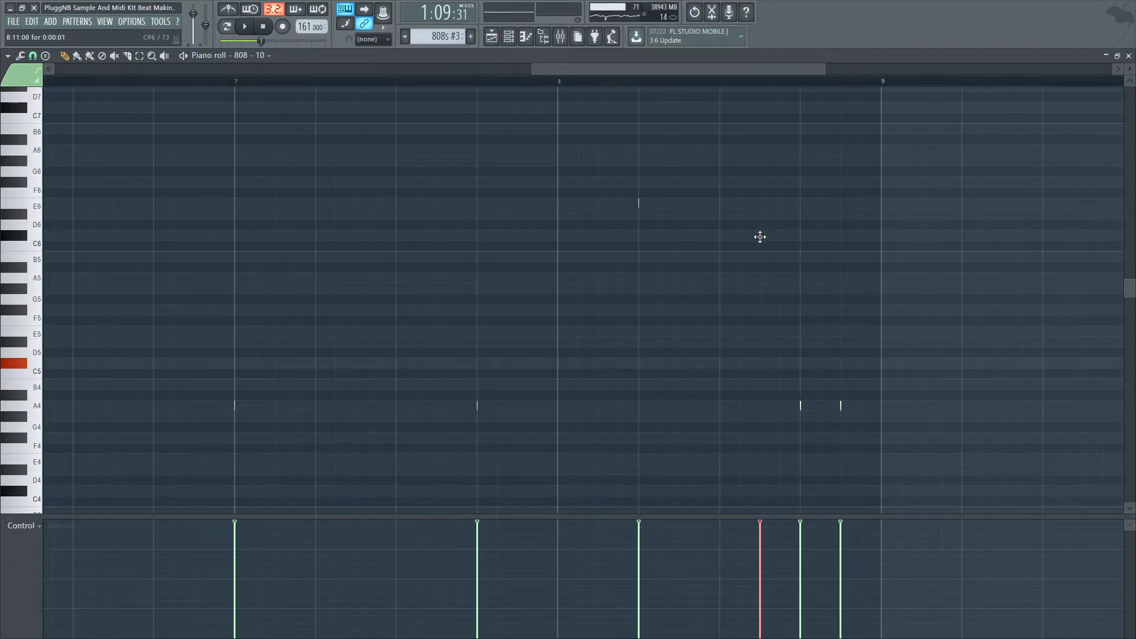
Step: Add an A5 note midway through bar 8 of the 808s #3 pattern and play the passage
{"action": "double_click", "coordinate": [779, 404]}
{"action": "left_click", "coordinate": [629, 392]}
{"action": "key", "text": "space"}
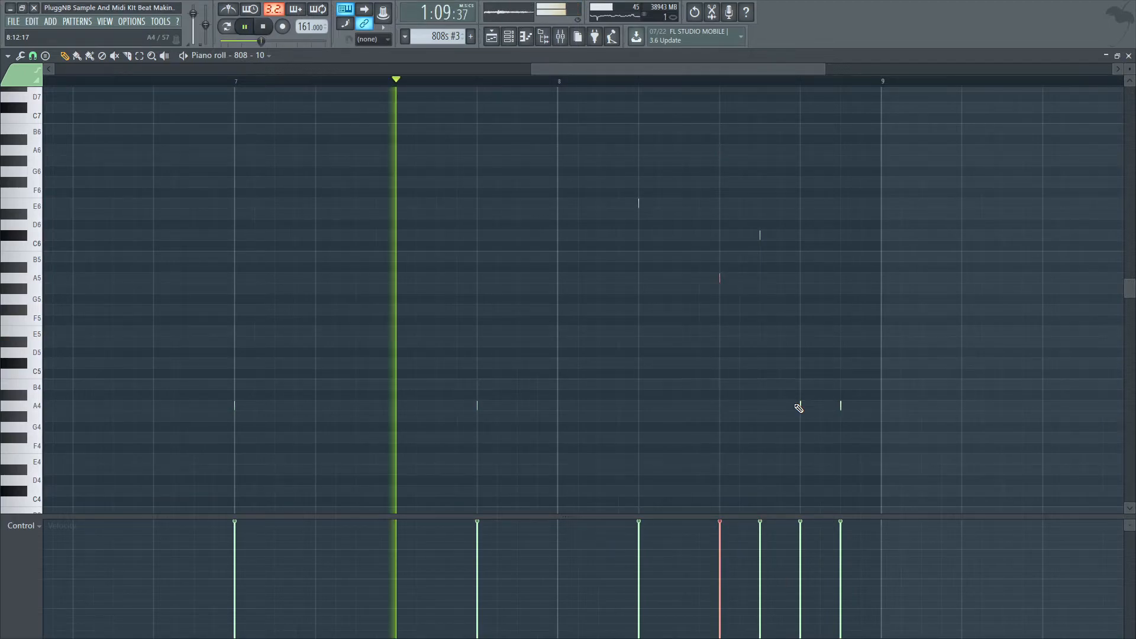
Step: Shift the new A5 note three grid steps earlier, trying it an octave higher before returning it to A5
{"action": "key", "text": "ctrl+Up"}
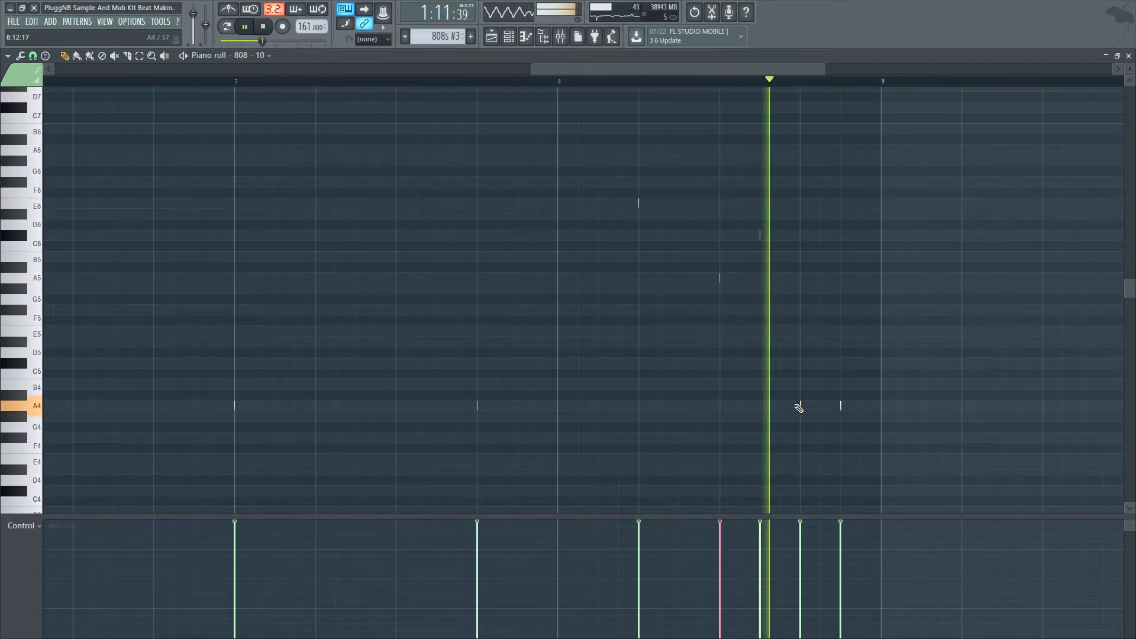
{"action": "key", "text": "shift+Left"}
{"action": "key", "text": "shift+Left"}
{"action": "key", "text": "shift+Left"}
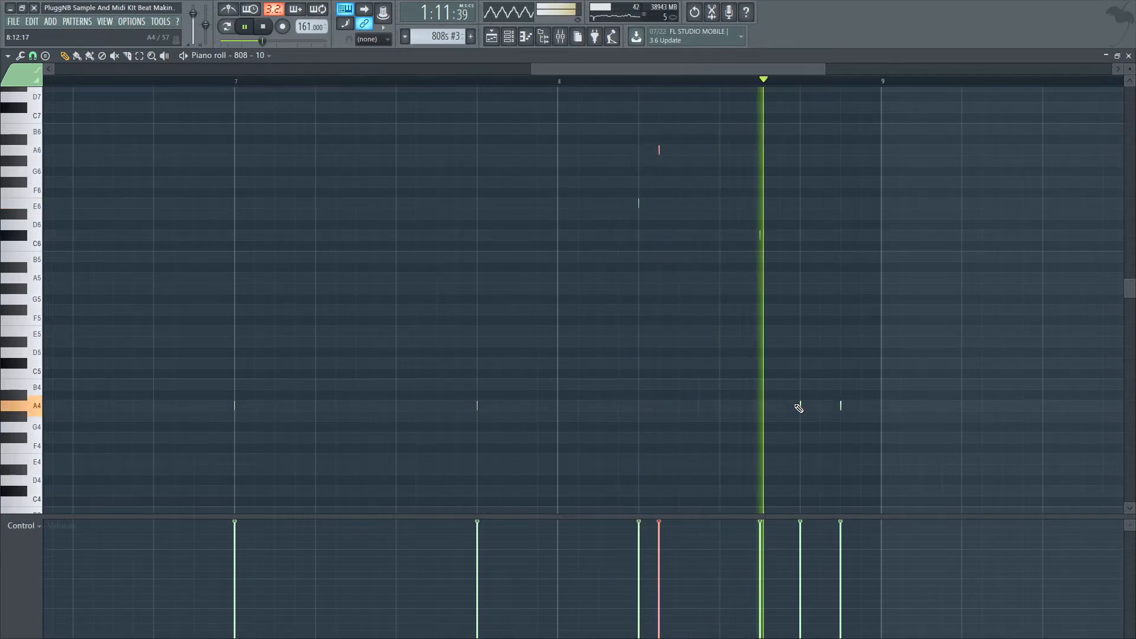
{"action": "key", "text": "ctrl+Down"}
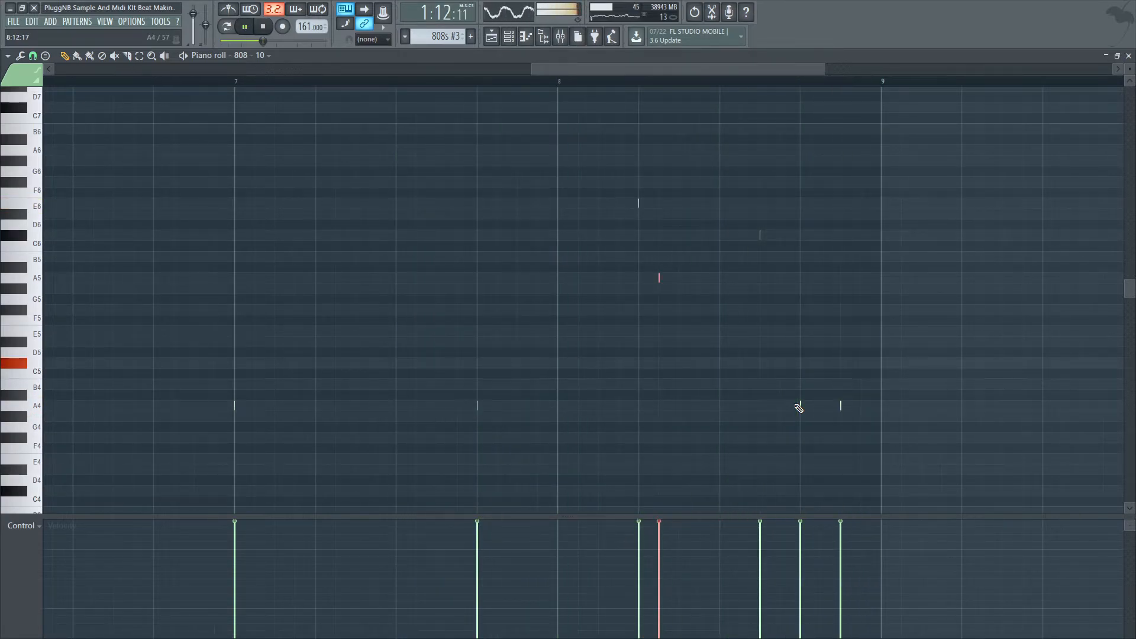
Step: Replace the 808s #2 clip at bar 81 with the 808s #3 pattern and play the song from the start
{"action": "key", "text": "Escape"}
{"action": "key", "text": "Escape"}
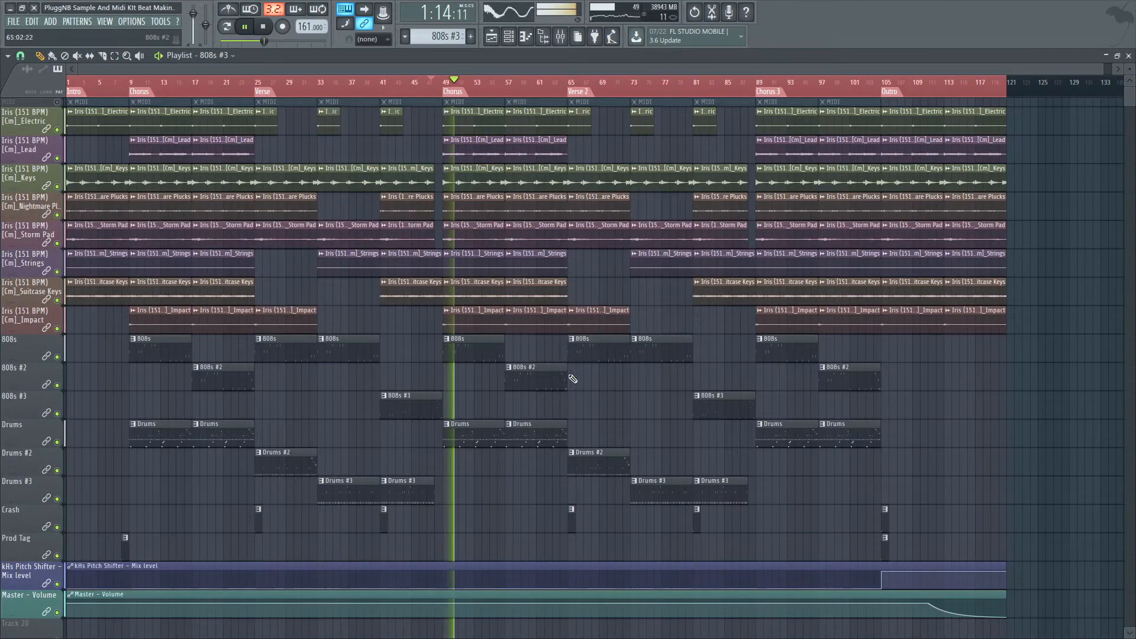
{"action": "key", "text": "space"}
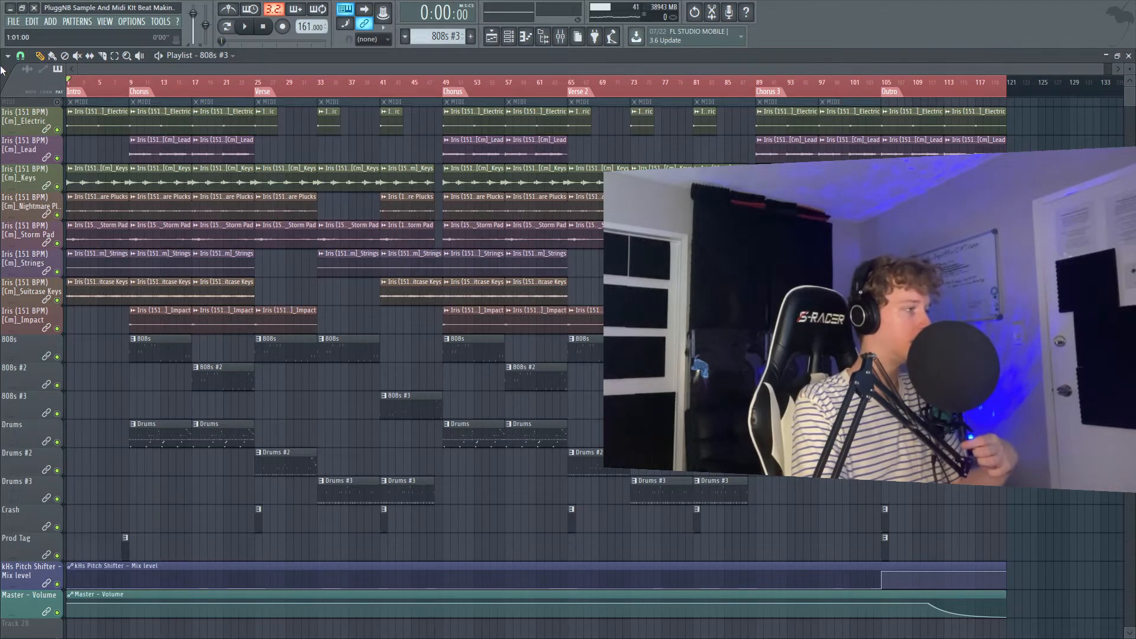
{"action": "key", "text": "space"}
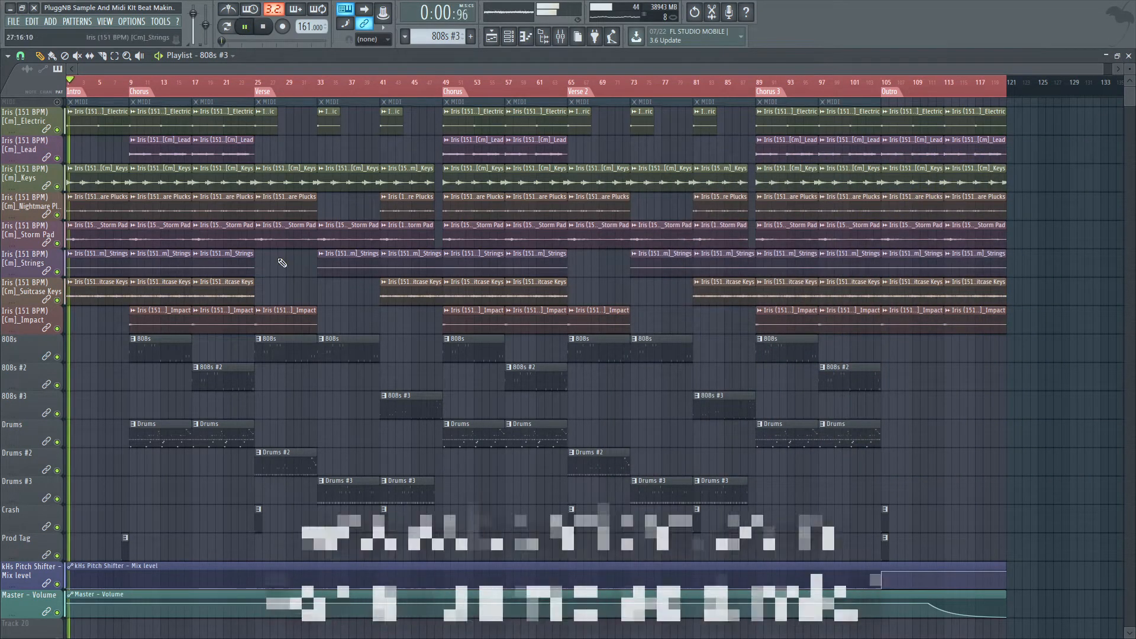